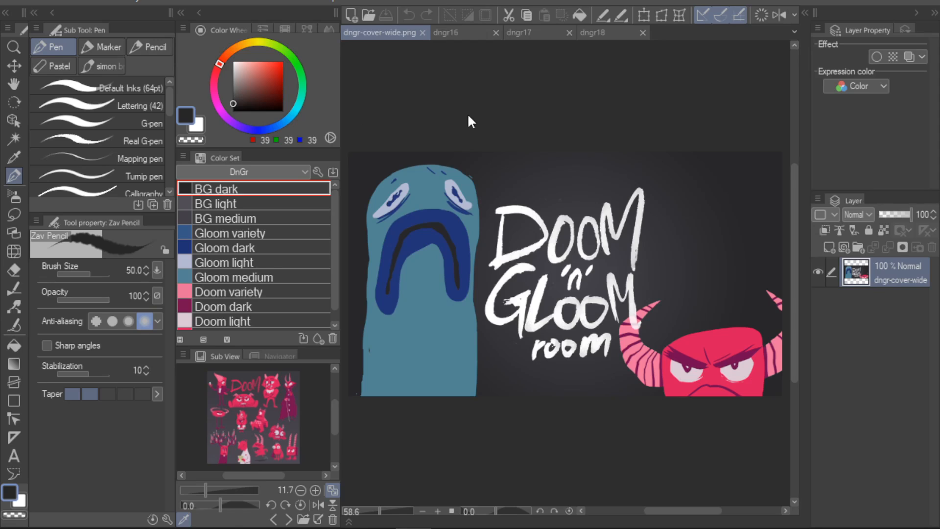
- View the dngr16, dngr17 and dngr18 comics one after another
click(454, 30)
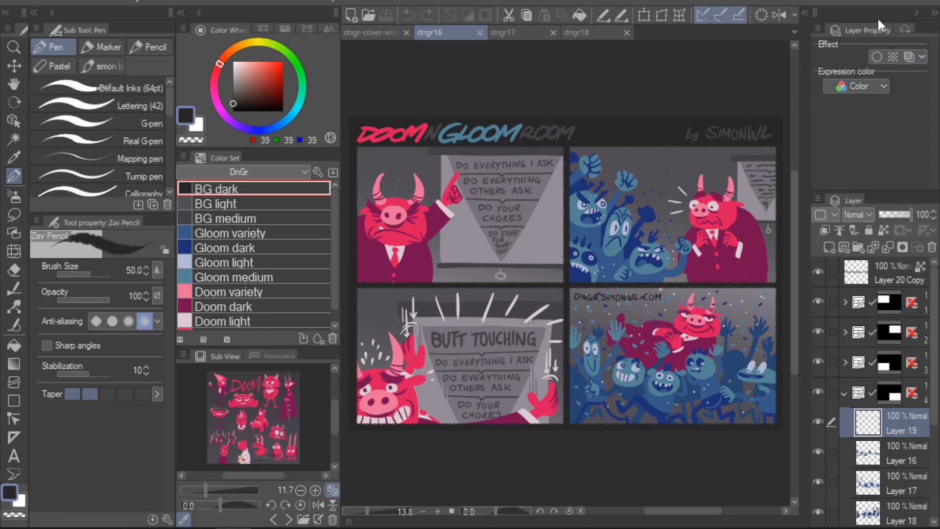
click(527, 33)
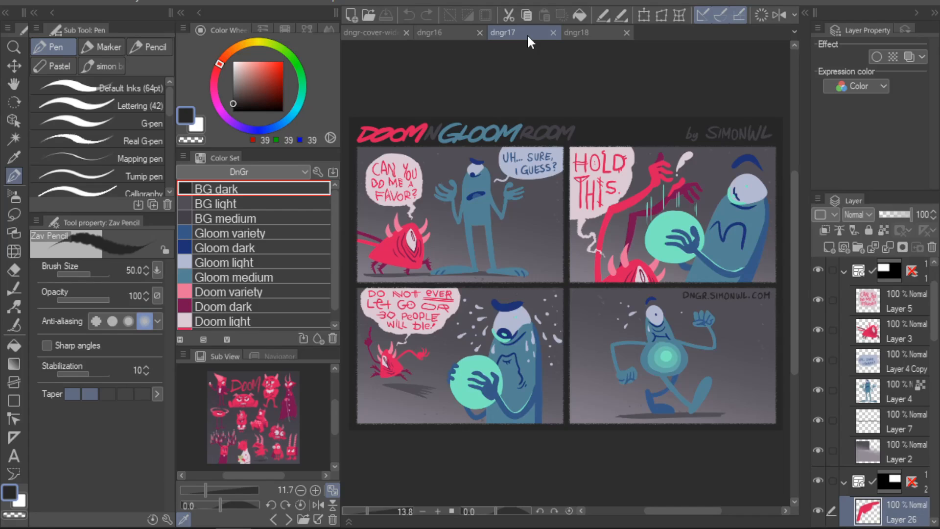
click(580, 32)
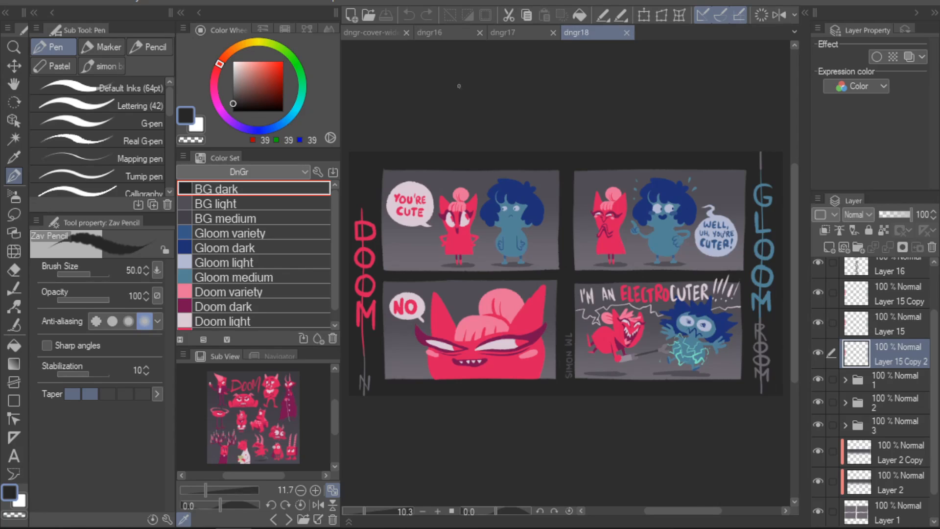
- Examine the colouring of the characters in the second and fourth panels of the dngr18 comic up close
scroll(653, 189, up, 3)
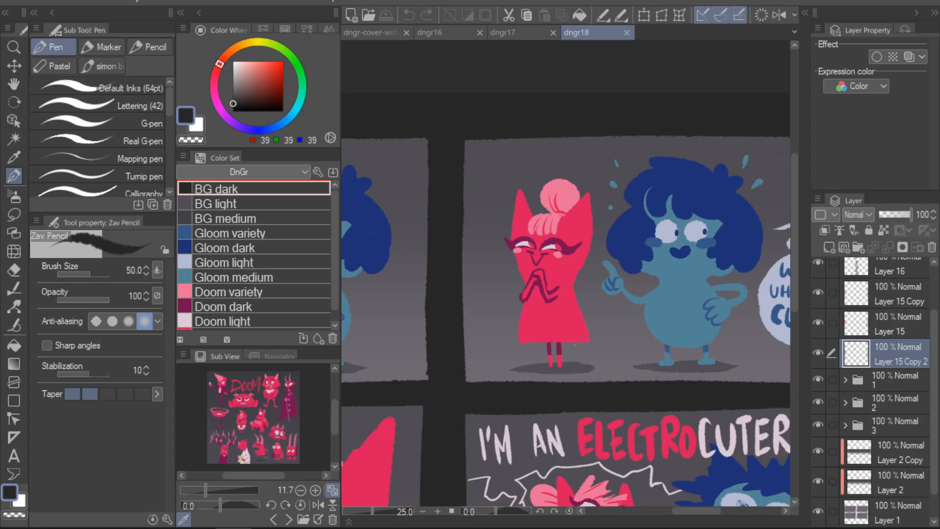
drag(567, 376, 541, 307)
scroll(627, 284, up, 1)
drag(627, 286, 599, 365)
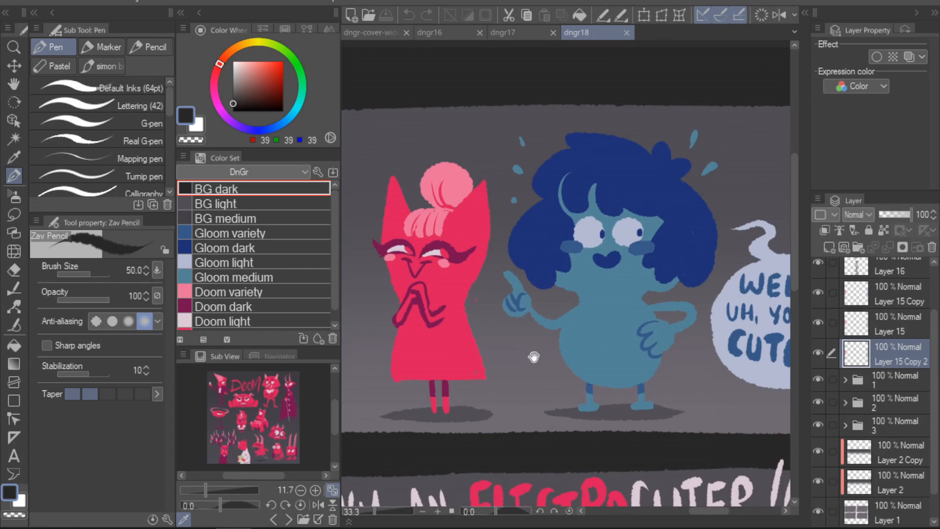
drag(516, 352, 531, 341)
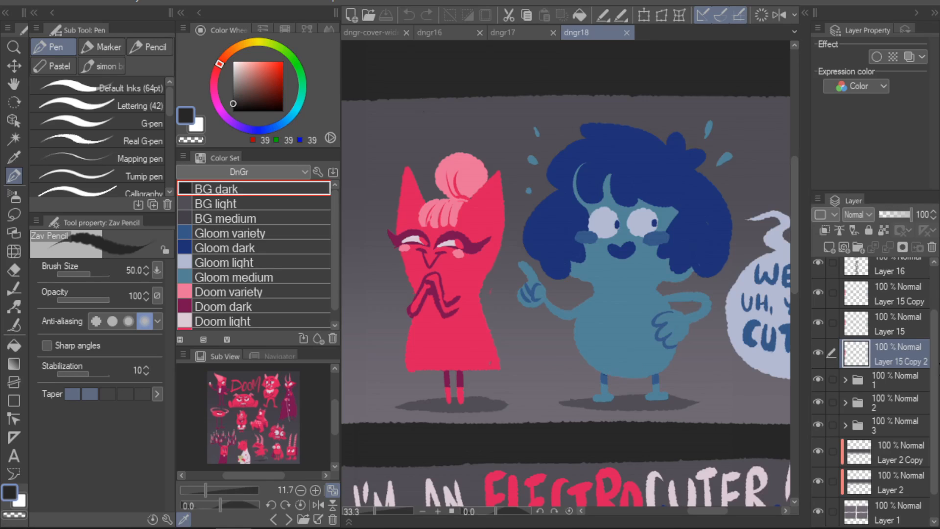
scroll(456, 319, up, 1)
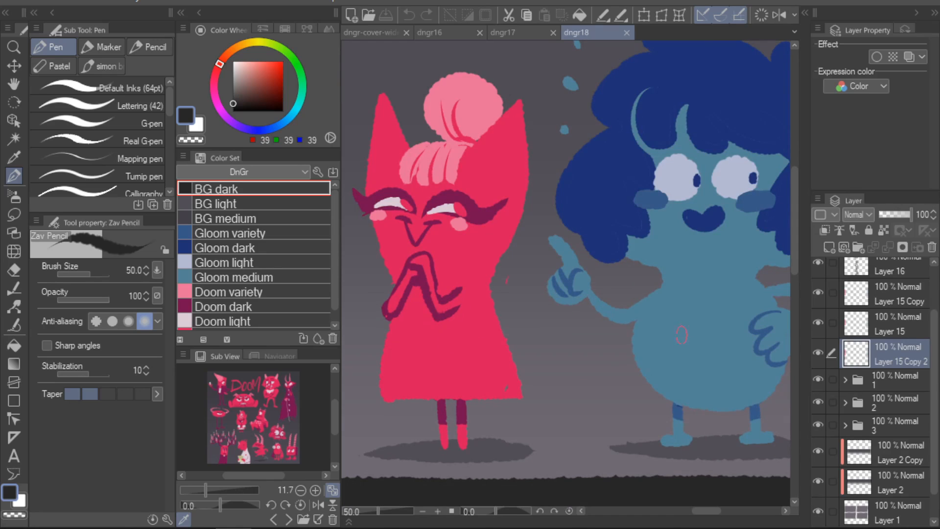
drag(731, 338, 638, 344)
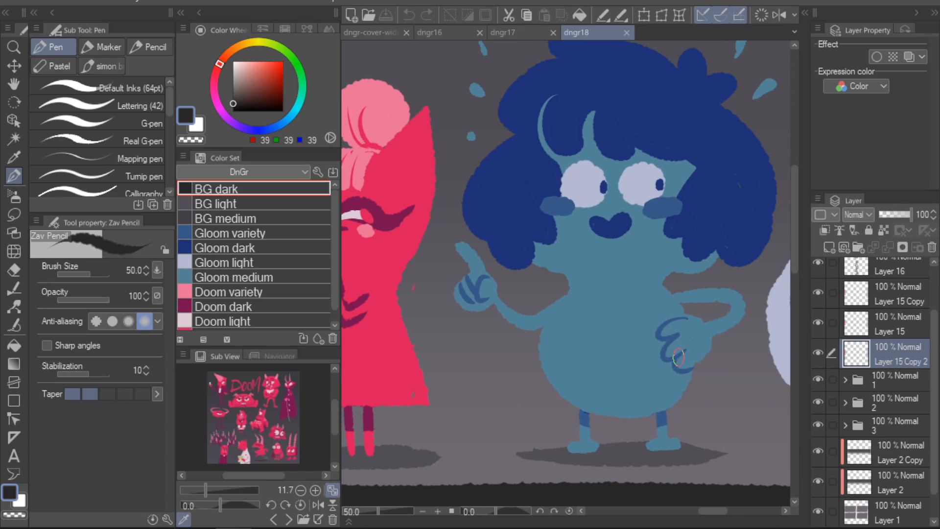
drag(594, 374, 723, 371)
scroll(711, 392, down, 1)
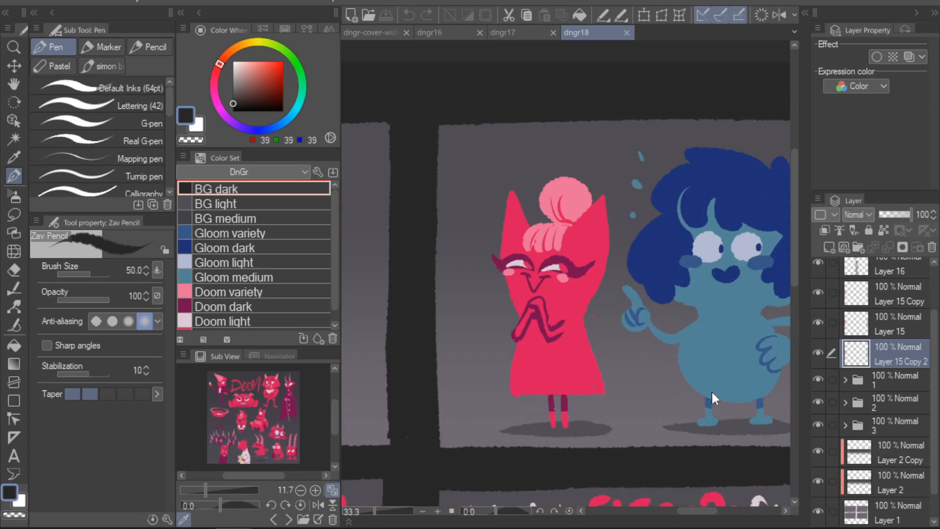
scroll(711, 390, down, 1)
drag(713, 406, 601, 323)
drag(619, 396, 619, 351)
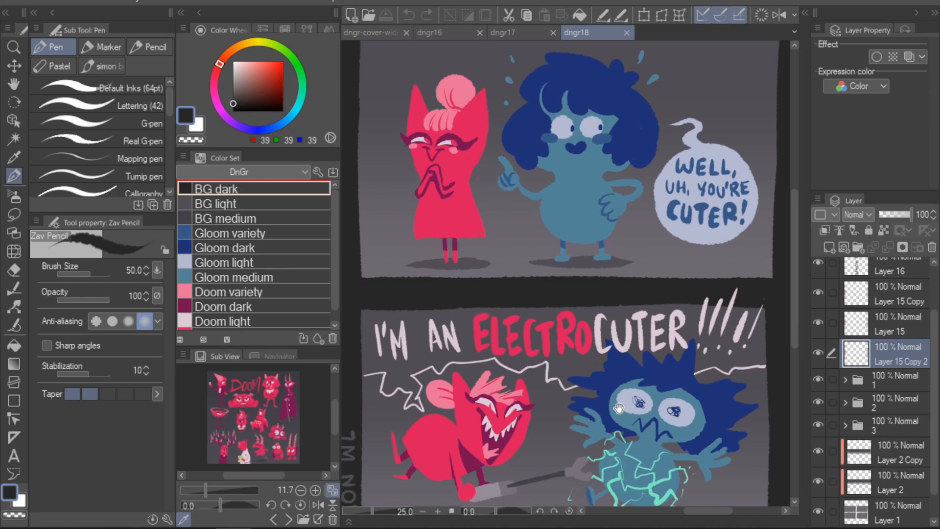
drag(612, 424, 634, 358)
drag(565, 414, 575, 381)
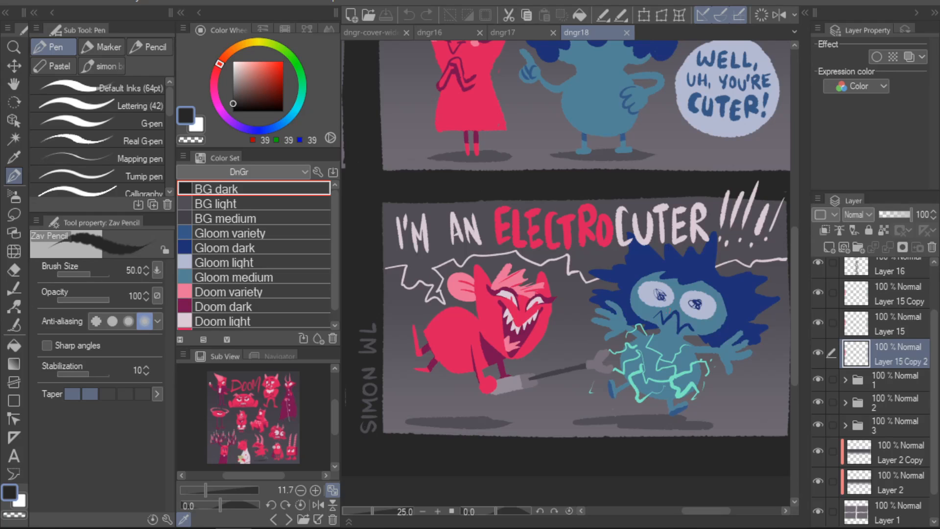
- Examine the characters in the first and third panels of the comic up close, ending with the whole page in view
drag(377, 267, 743, 348)
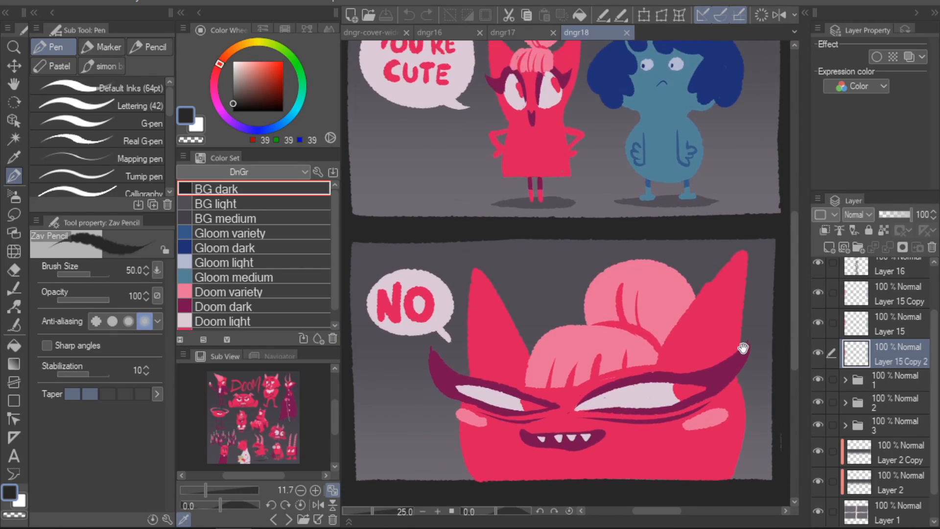
scroll(684, 246, up, 4)
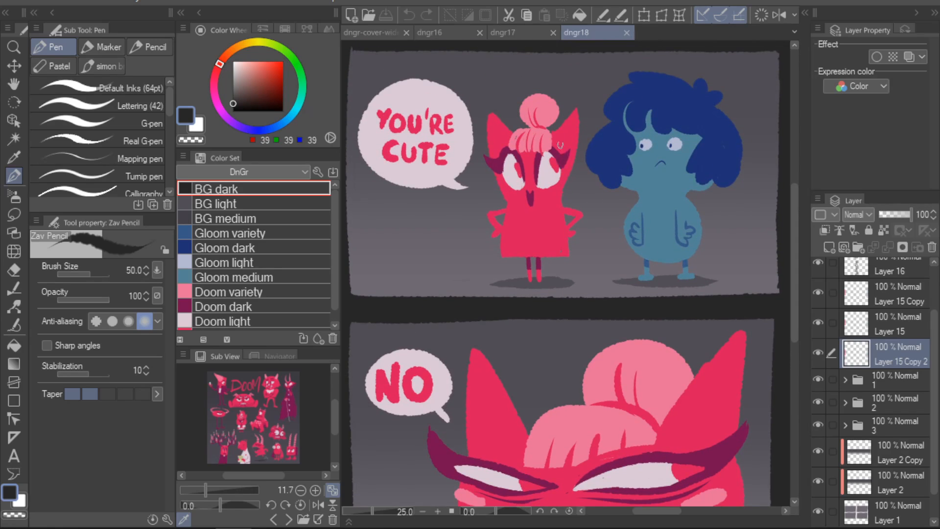
scroll(611, 333, down, 2)
scroll(611, 333, up, 1)
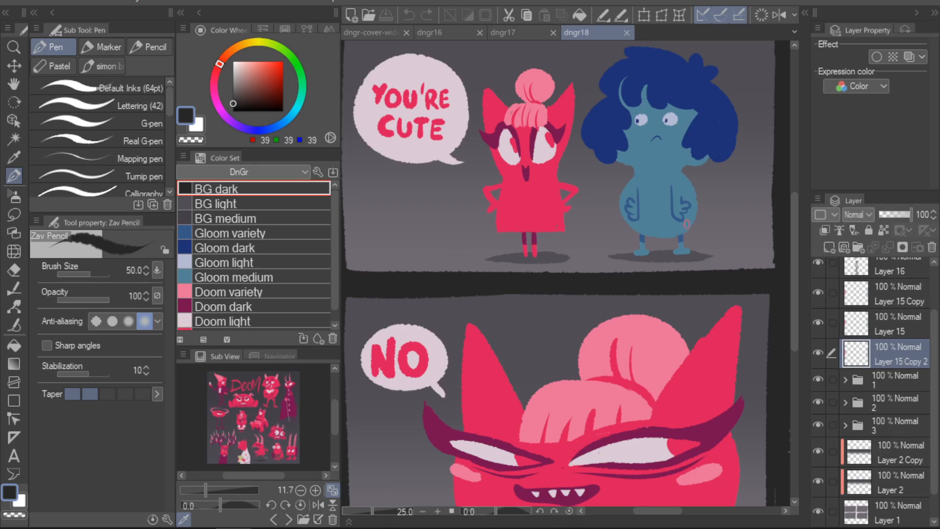
scroll(627, 298, up, 4)
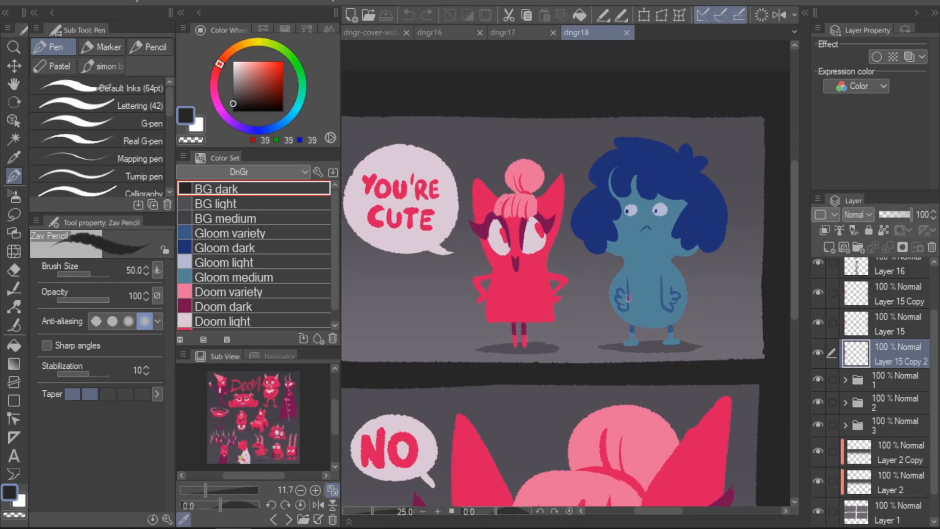
scroll(627, 297, up, 4)
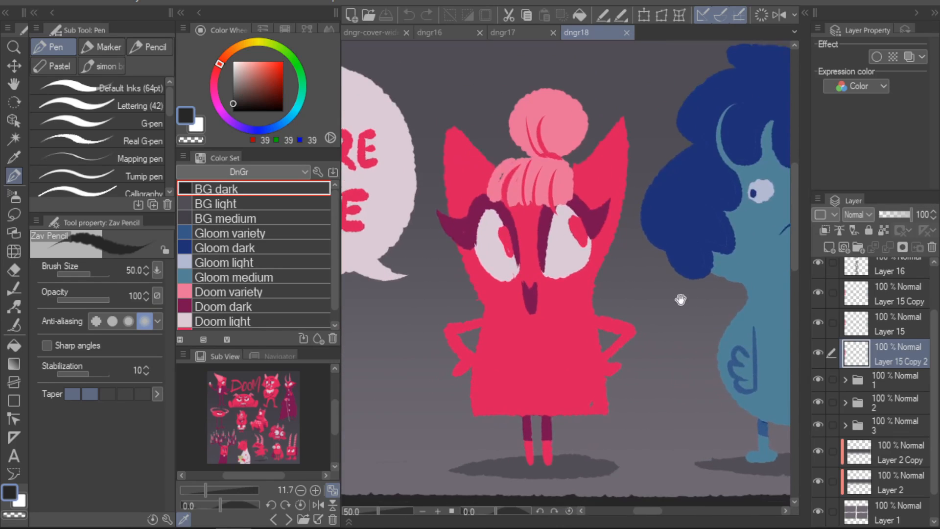
drag(681, 299, 692, 284)
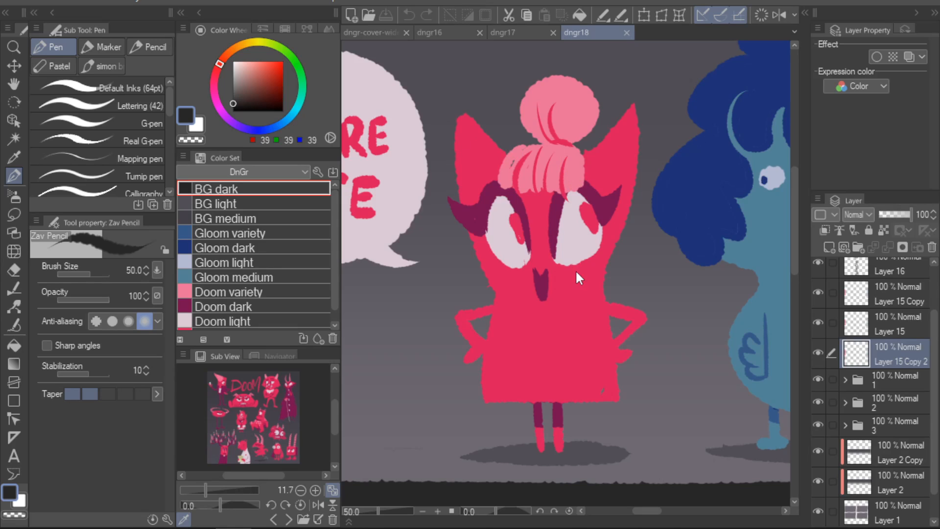
key(ctrl+0)
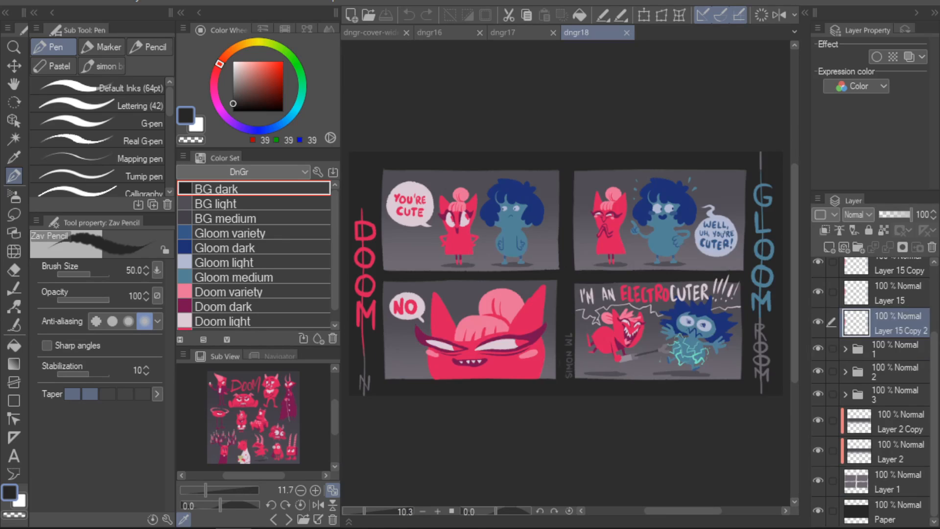
- Look through the DnGr swatches, the available palette windows and the list of saved color sets, keeping DnGr active
scroll(267, 254, down, 1)
scroll(259, 233, up, 1)
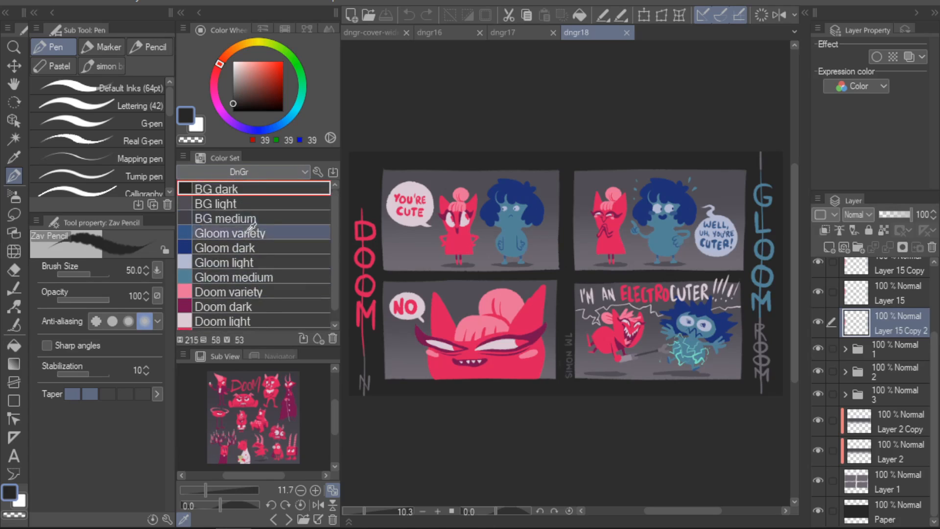
scroll(269, 244, down, 1)
scroll(289, 254, up, 1)
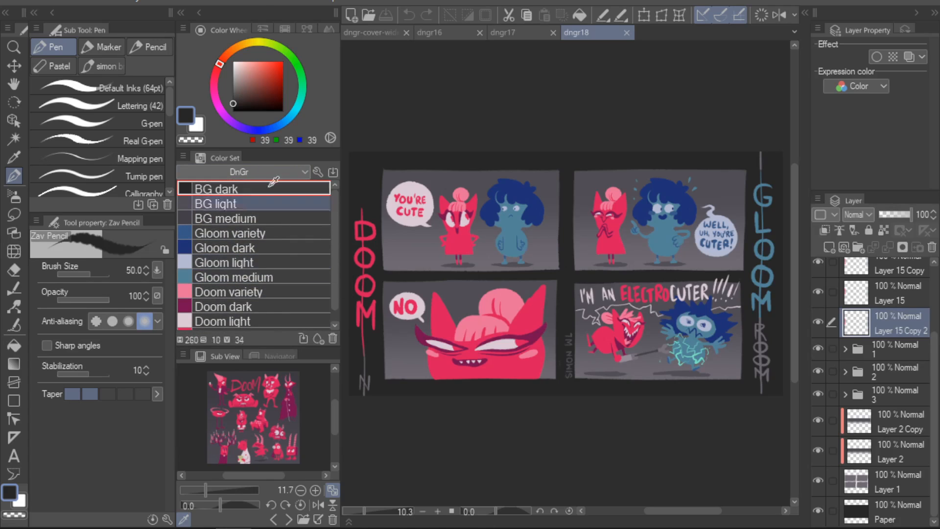
click(221, 3)
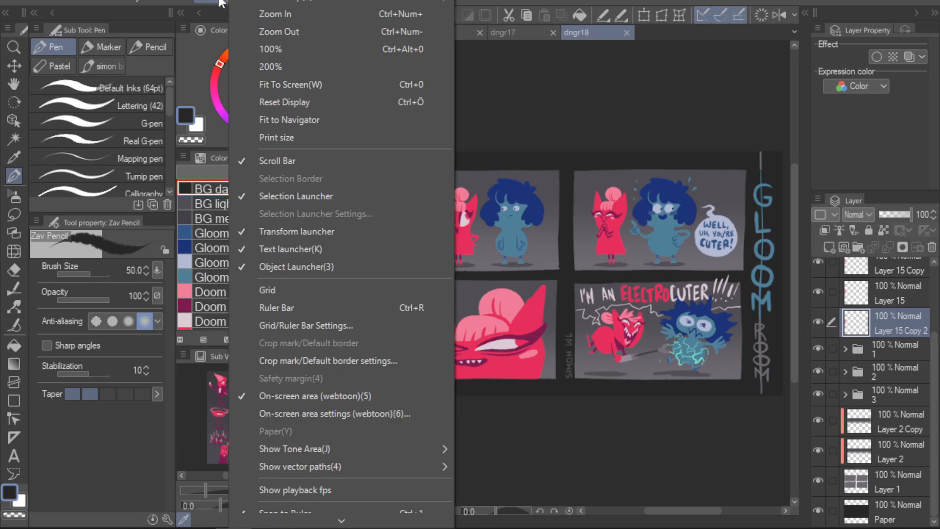
mouse_move(282, 5)
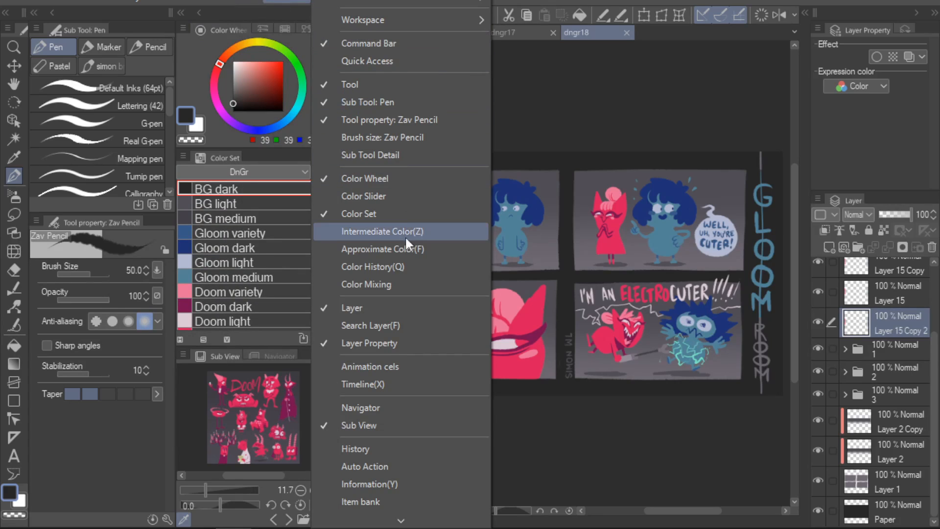
click(268, 157)
click(304, 171)
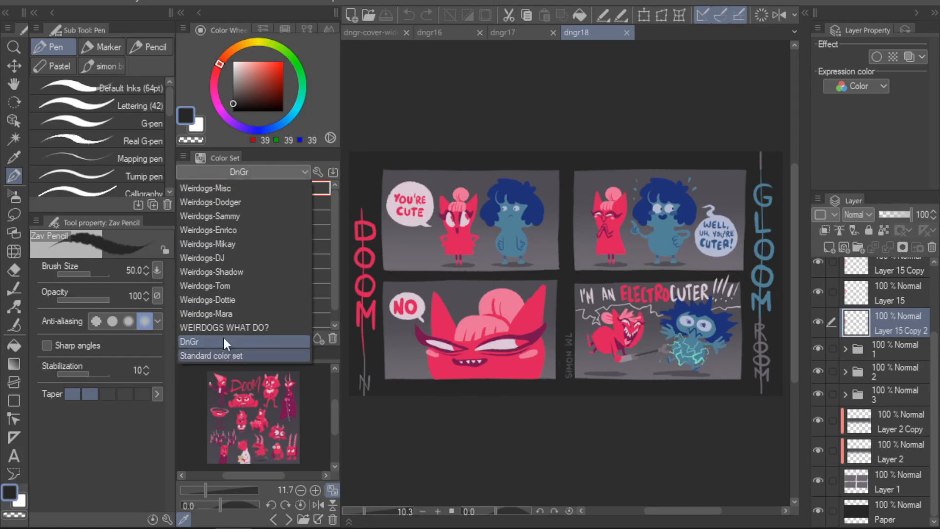
click(310, 169)
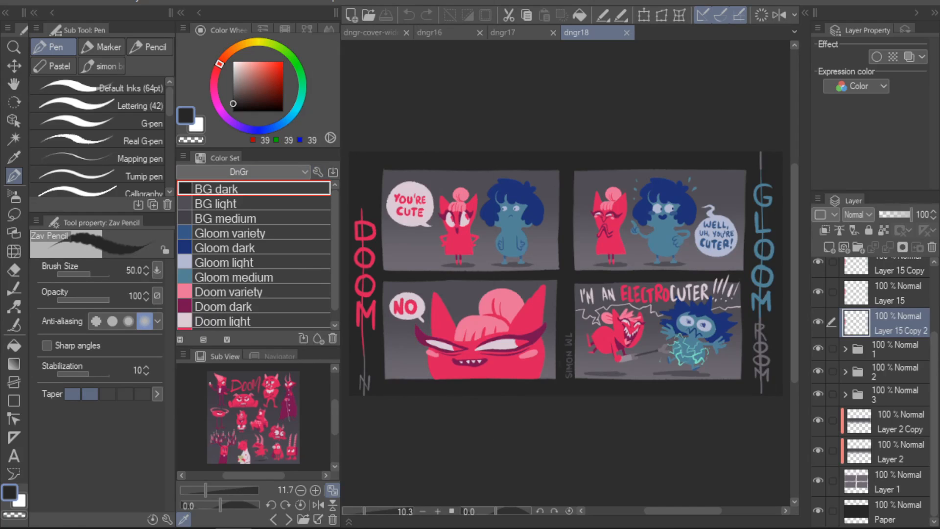
- Move the DnGr color set up one place in the color set order and back down
click(318, 172)
drag(529, 243, 542, 119)
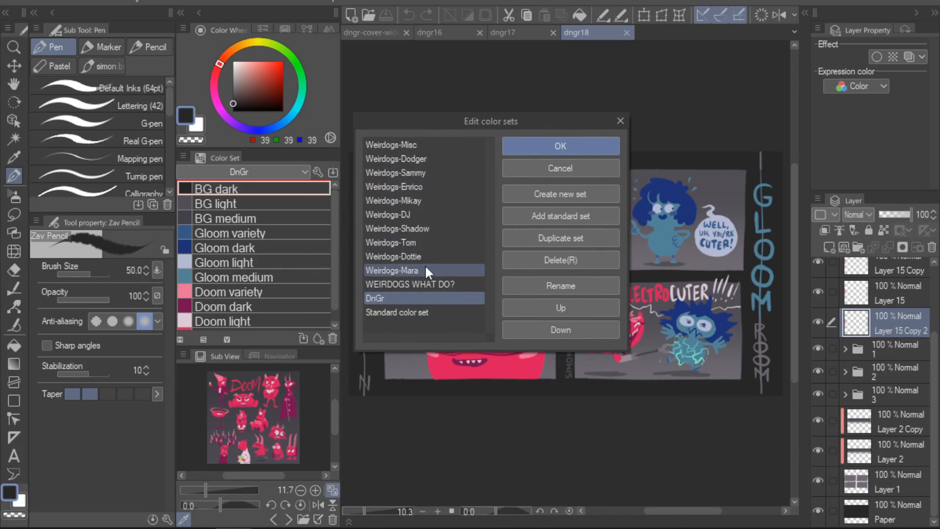
click(571, 311)
click(560, 329)
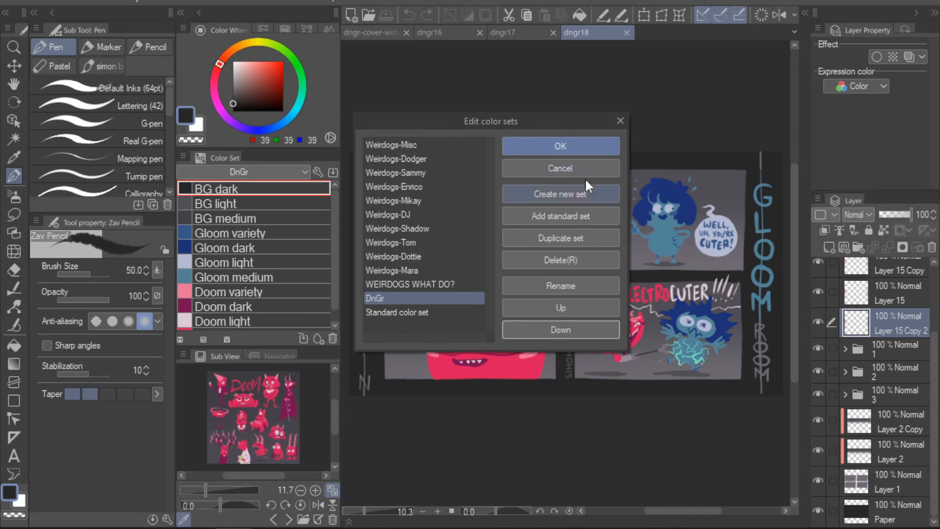
click(613, 142)
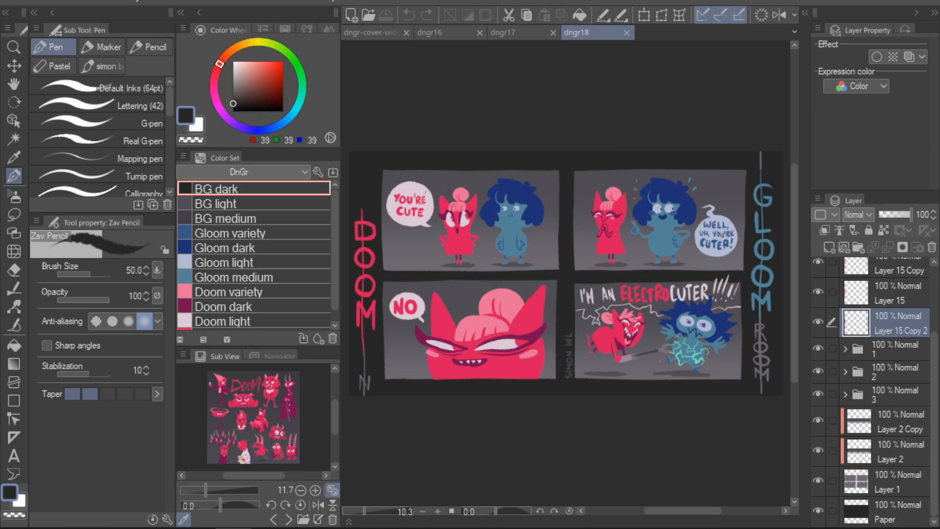
- Add a green swatch (RGB 34, 137, 38) named "new" to the DnGr color set and delete it
scroll(337, 293, down, 1)
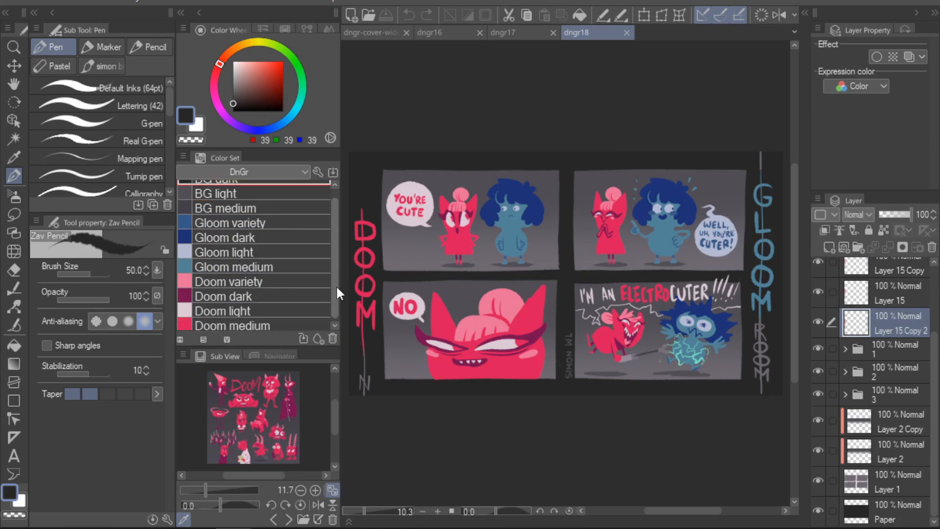
click(271, 85)
click(298, 66)
click(319, 338)
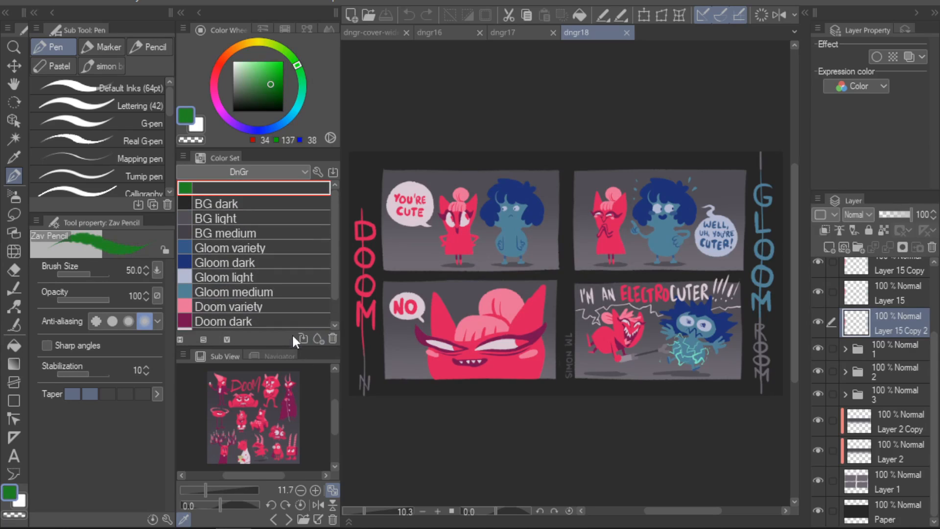
double_click(245, 185)
text(new)
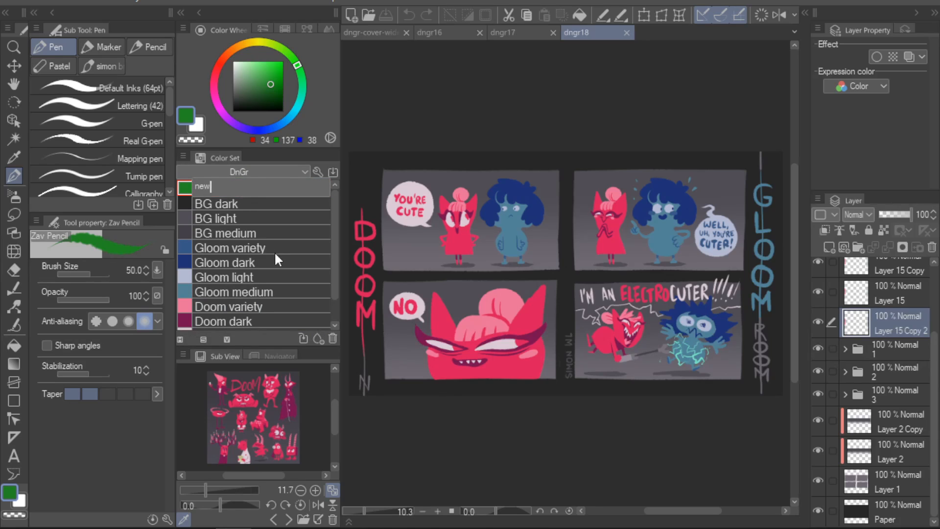
key(Return)
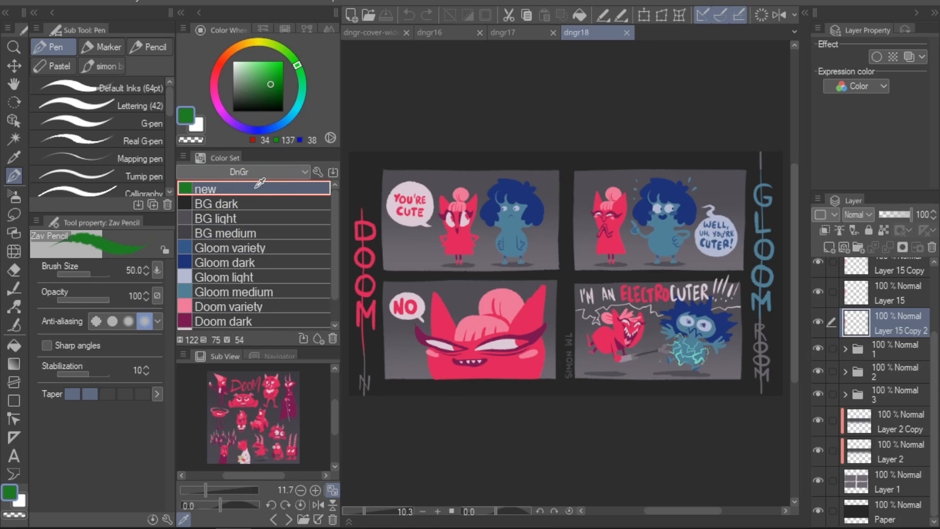
click(333, 339)
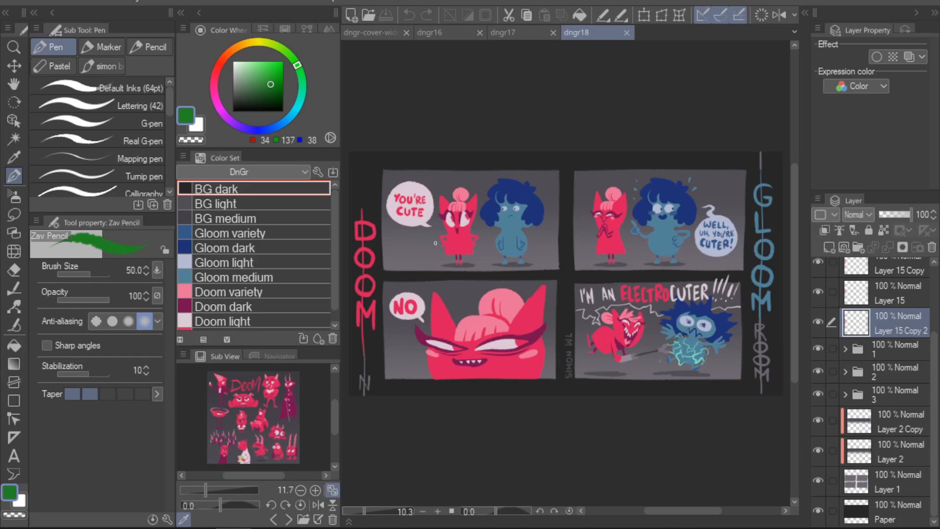
- Enlarge the Color Set palette's height so that all DnGr swatches fit, down to Doom medium
drag(297, 347, 298, 371)
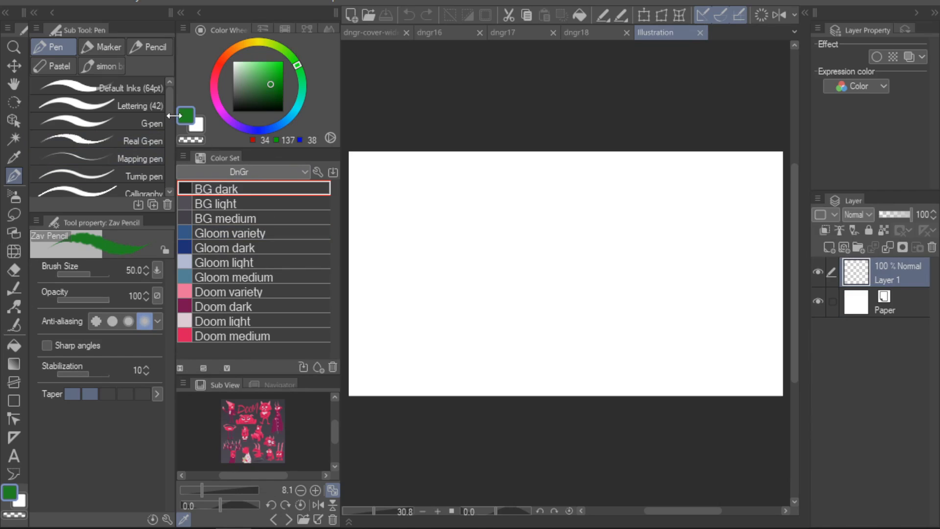
- Paint a solid egg-shaped blob slightly left of the blank canvas's centre with the Zav Pencil in BG dark at brush size 100
scroll(167, 178, down, 5)
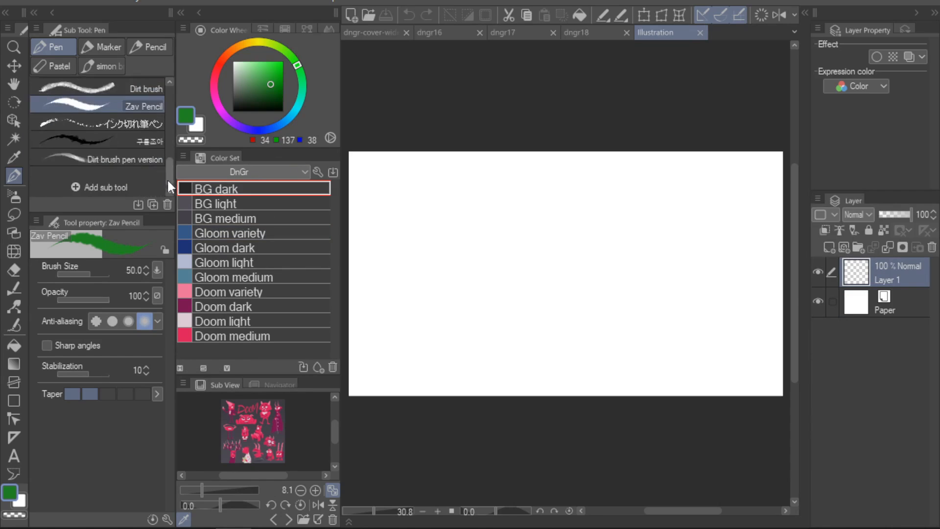
click(215, 189)
mouse_move(485, 230)
mouse_down()
mouse_move(468, 289)
mouse_move(484, 252)
mouse_move(509, 270)
mouse_up()
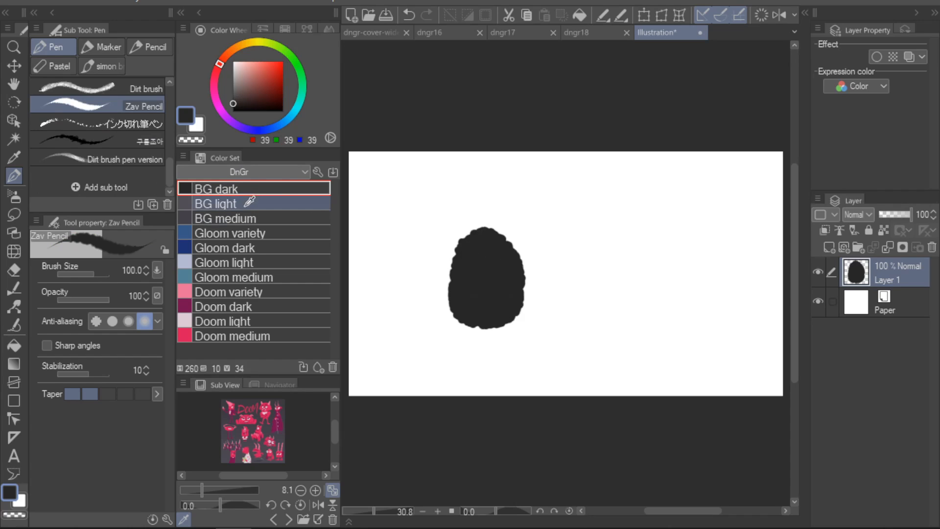
- Paint a BG medium oval partly behind the dark blob, on a new layer beneath it, with brush size 70
key(bracketleft)
key(bracketleft)
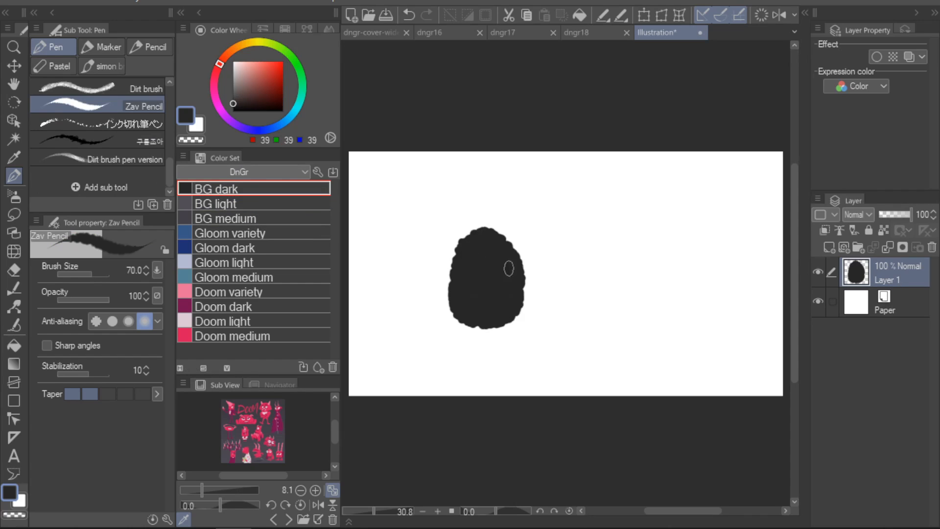
click(247, 203)
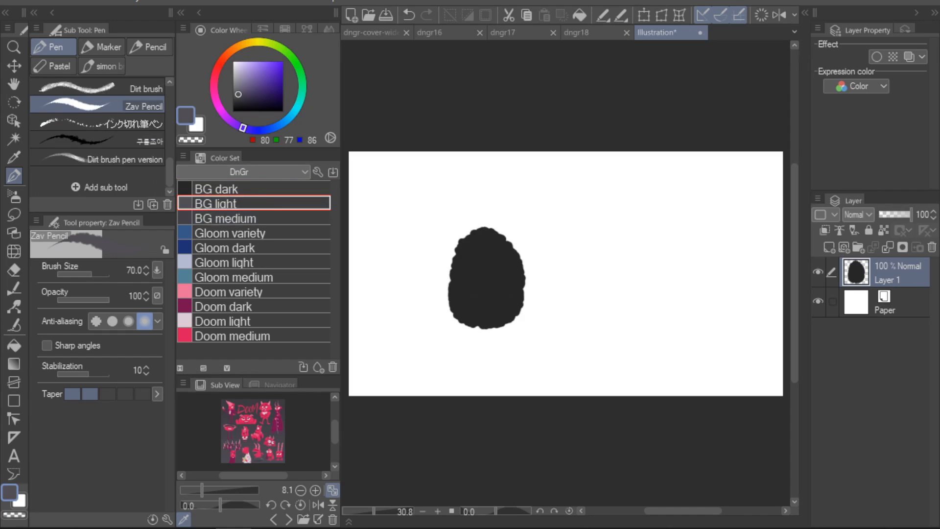
click(274, 218)
click(887, 303)
click(829, 247)
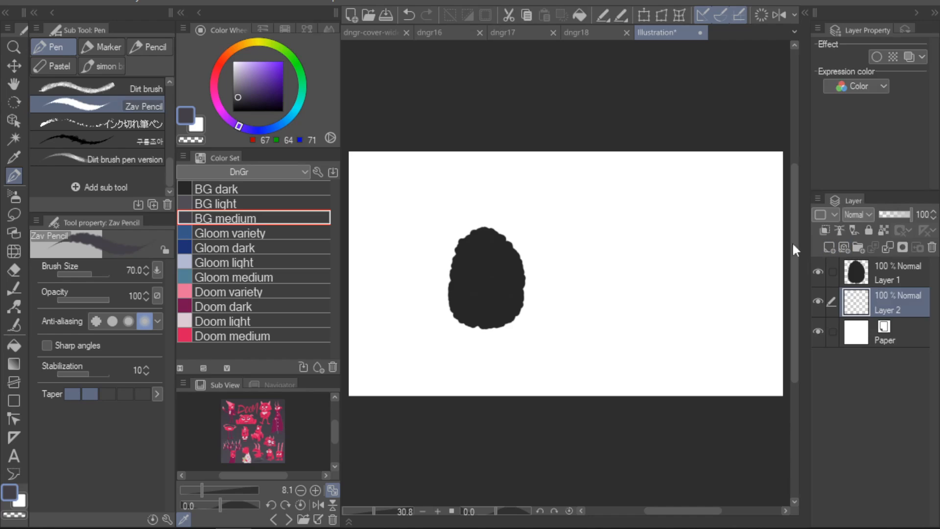
mouse_move(537, 252)
mouse_down()
mouse_move(548, 297)
mouse_move(539, 287)
mouse_move(532, 259)
mouse_up()
- Add a layer beneath the BG medium oval and paint a smaller BG light blob partly hidden behind that oval
click(887, 333)
click(829, 248)
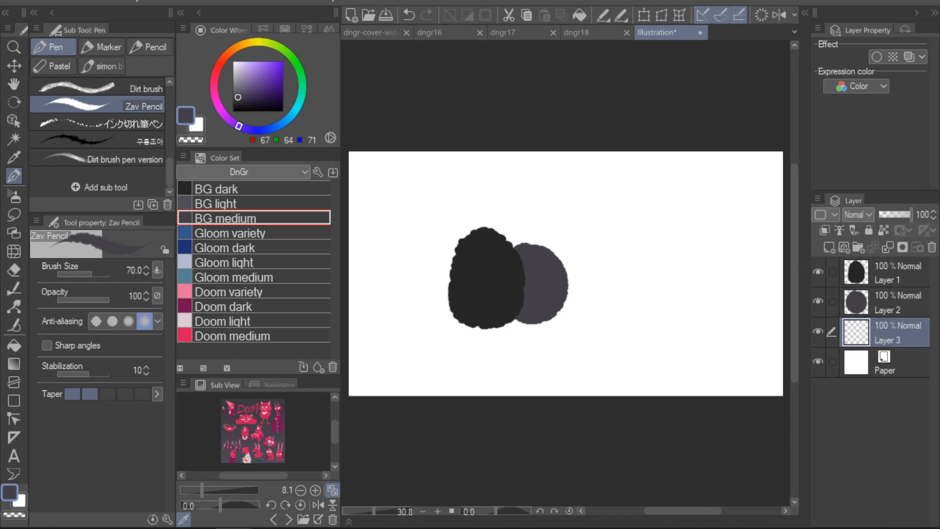
click(263, 204)
mouse_move(579, 284)
mouse_down()
mouse_move(583, 260)
mouse_move(598, 294)
mouse_move(580, 302)
mouse_move(588, 286)
mouse_move(576, 289)
mouse_move(581, 262)
mouse_up()
- Create a layer above all the grey shapes and paint a large round Doom medium blob to their right
key(ctrl+shift+n)
click(263, 336)
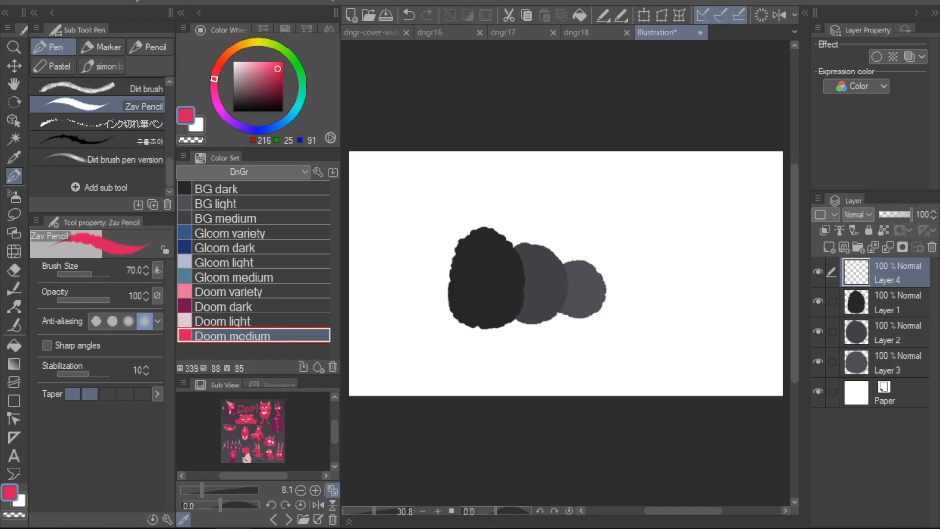
mouse_move(668, 242)
mouse_down()
mouse_move(646, 267)
mouse_move(722, 252)
mouse_move(694, 296)
mouse_move(683, 275)
mouse_move(703, 271)
mouse_up()
- Lock the red blob layer's transparent pixels and shade the blob's lower part in Doom dark at brush size 120
key([)
key([)
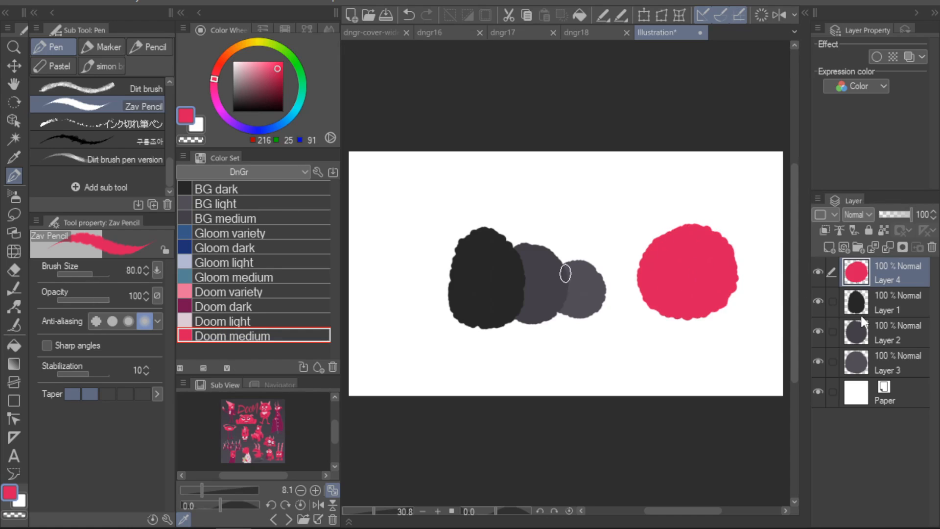
click(883, 230)
click(230, 307)
key(])
key(])
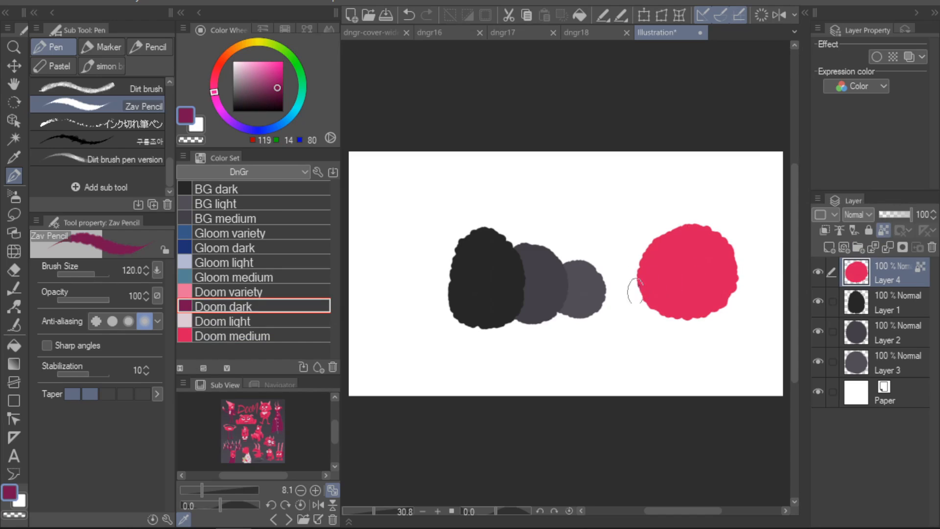
mouse_move(635, 290)
mouse_down()
mouse_move(730, 282)
mouse_move(686, 313)
mouse_move(745, 263)
mouse_up()
- Paint a small Doom light highlight on the upper left of the red blob at brush size 70
key([)
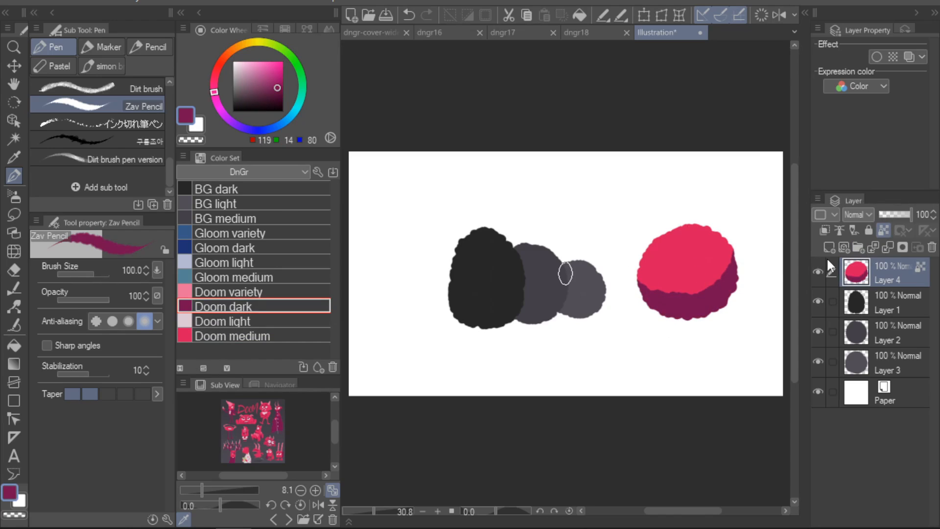
key([)
key(bracketleft)
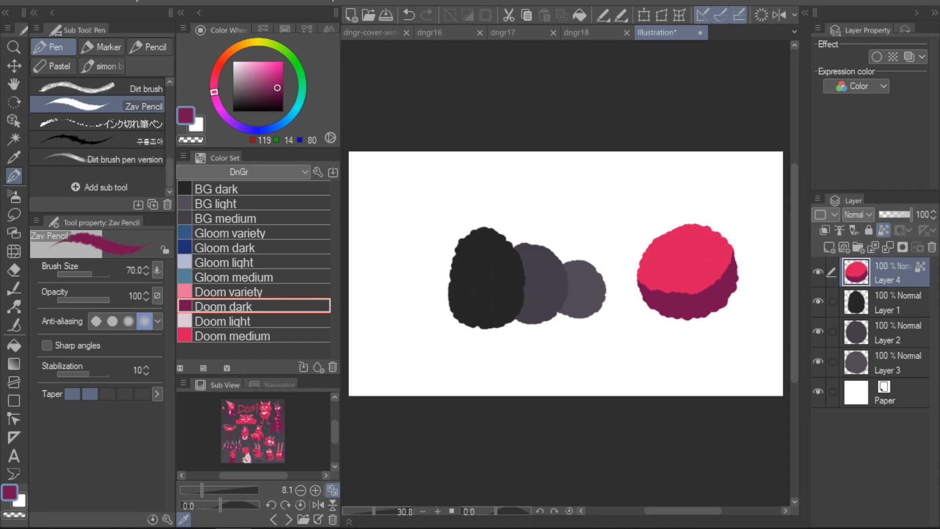
click(258, 321)
drag(671, 248, 669, 260)
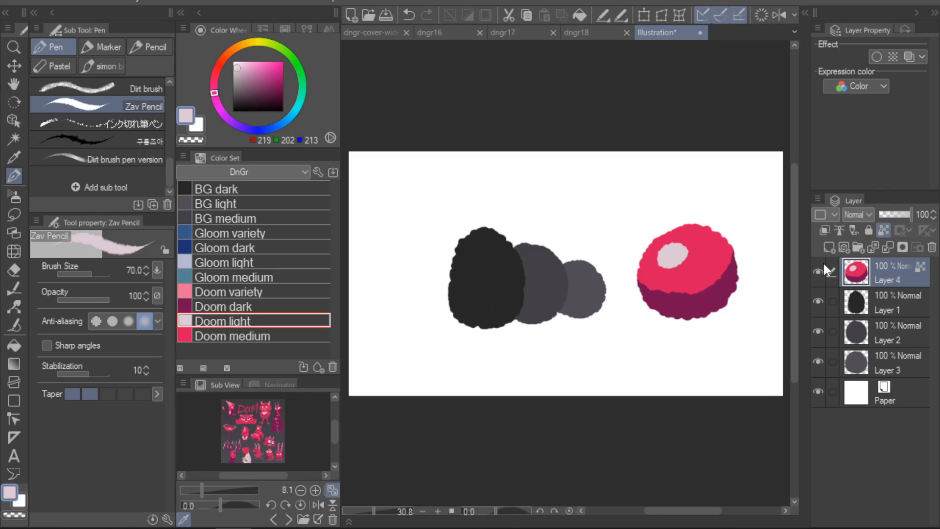
- Unlock the layer's transparent pixels and paint two Doom variety horns and a small spot on the red blob's lower part
click(230, 292)
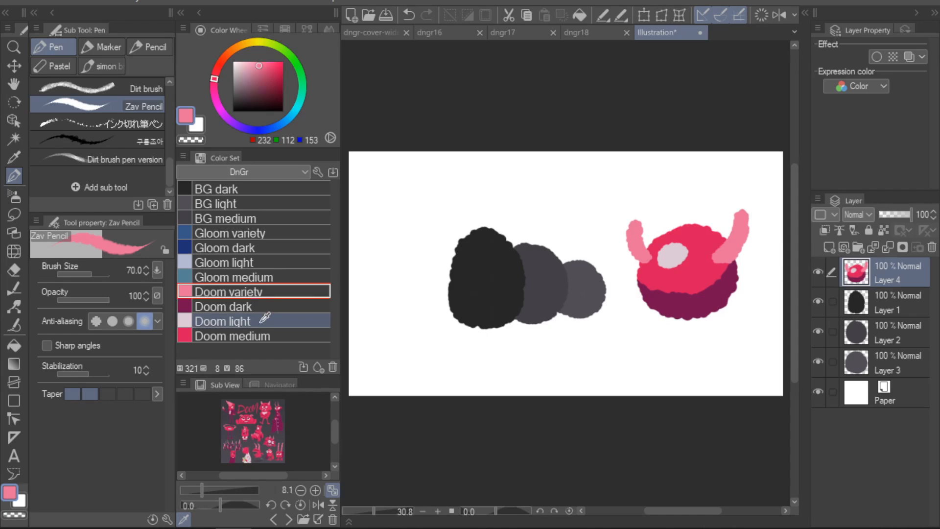
click(276, 321)
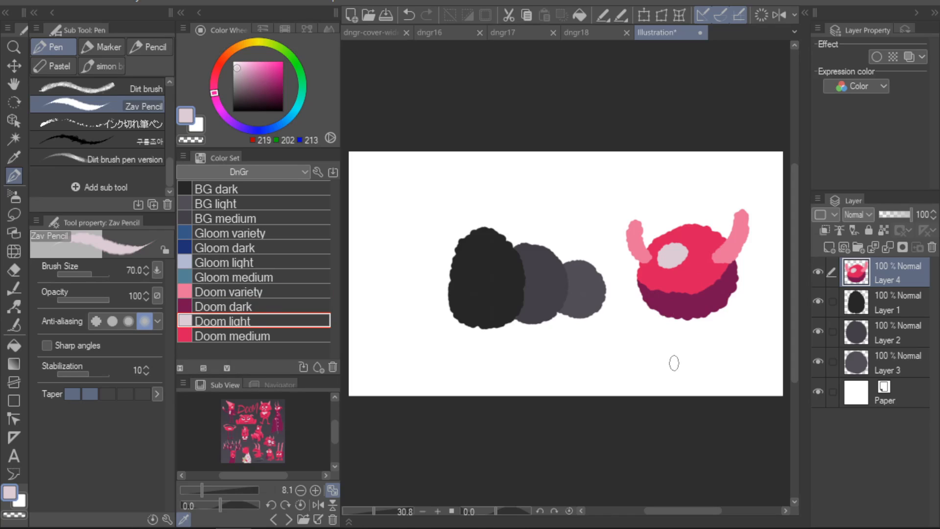
alt+click(721, 256)
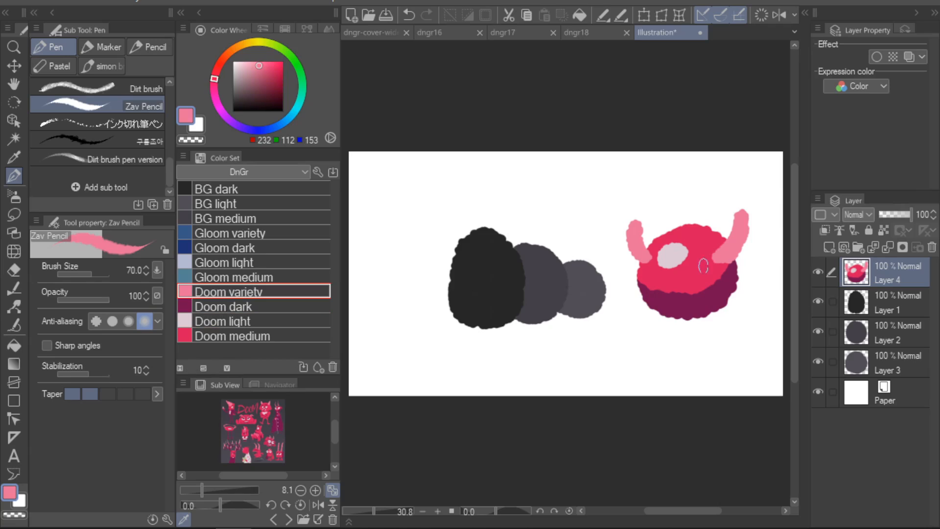
drag(688, 292, 704, 290)
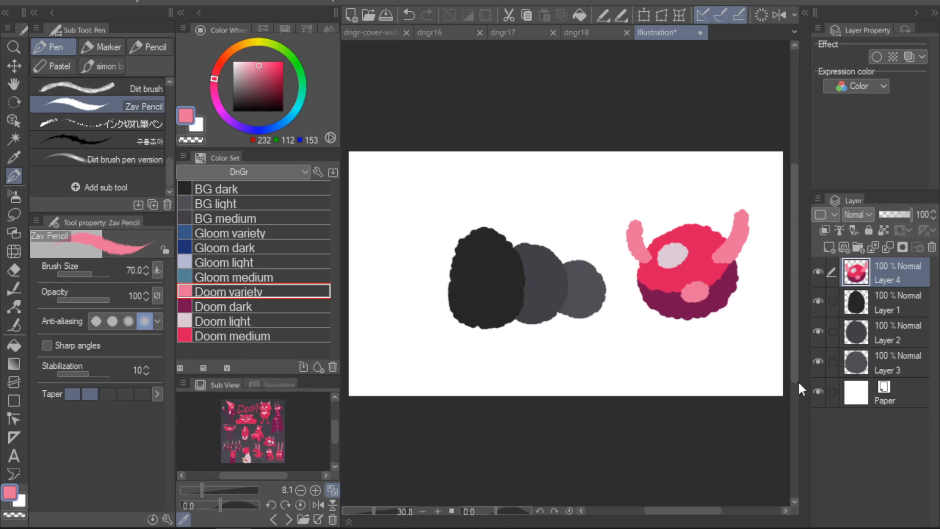
- Replace the painted illustration with a blank one and set the Zav Pencil to Doom medium at brush size 100
click(700, 32)
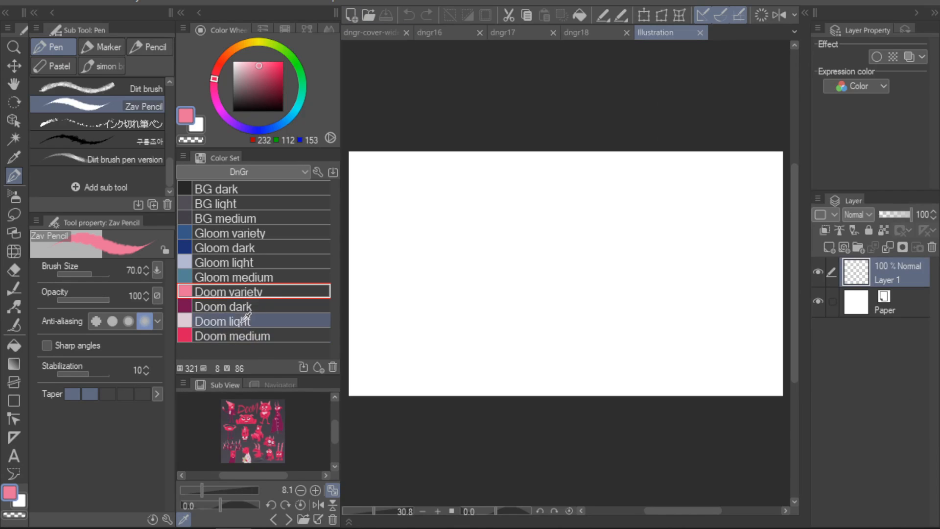
click(255, 336)
key(bracketright)
key(bracketright)
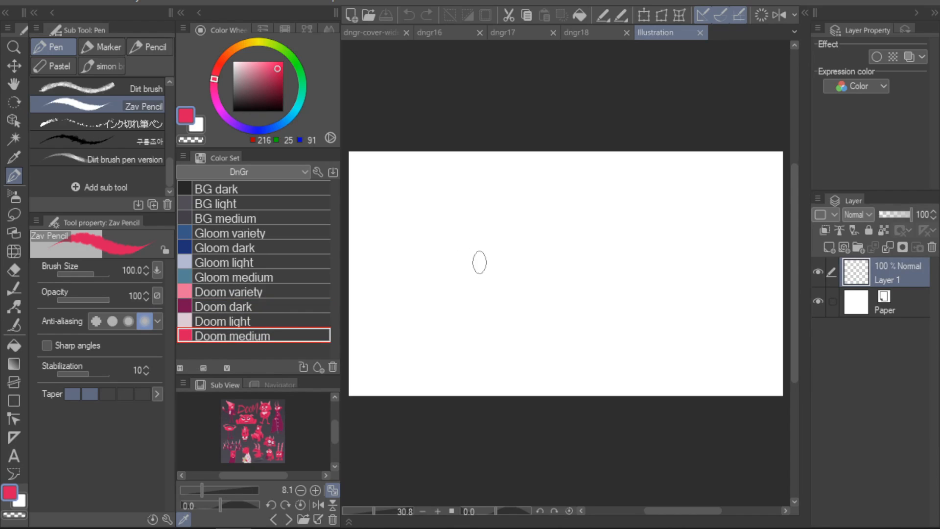
- Examine the color use in the dngr16, dngr17 and dngr18 comics and return to the blank illustration
click(438, 32)
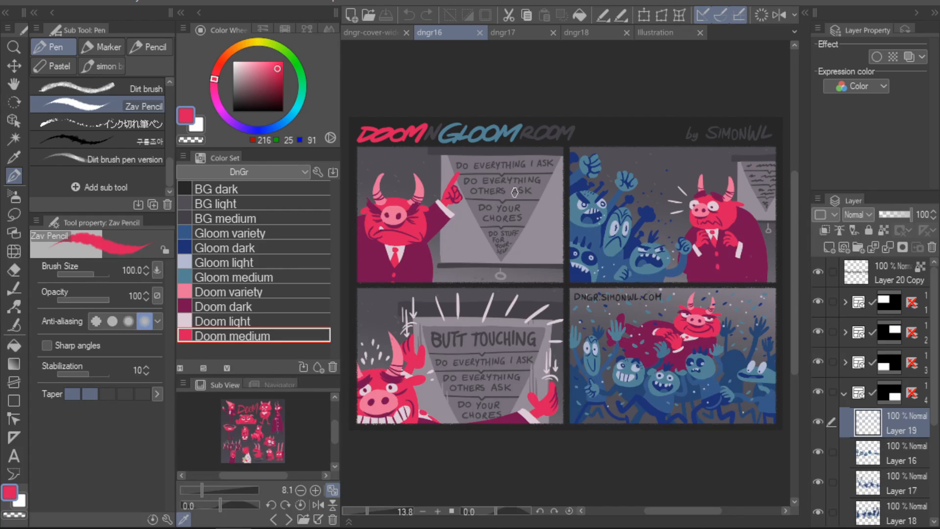
click(528, 29)
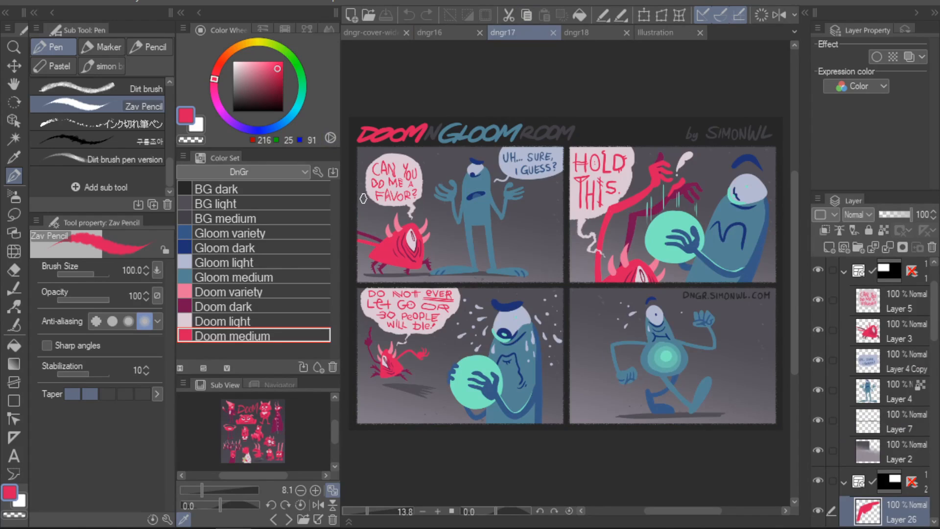
click(608, 34)
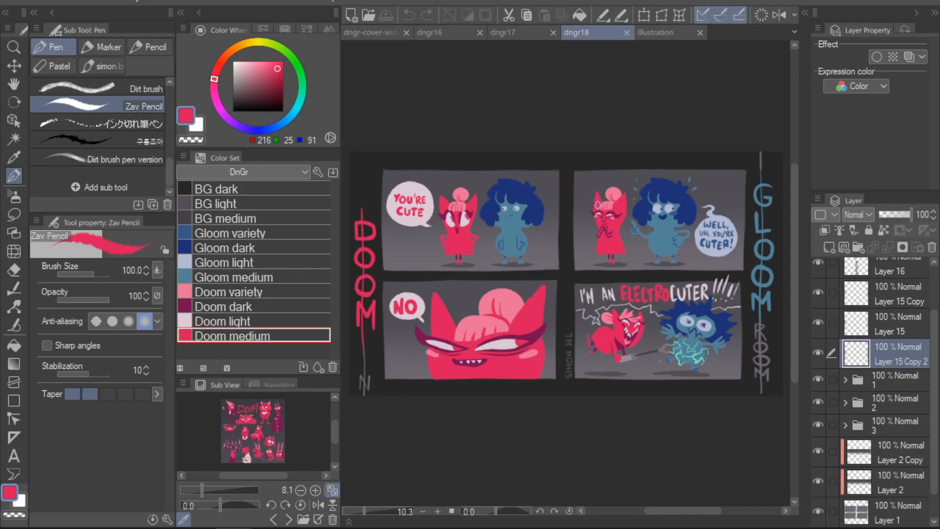
click(684, 34)
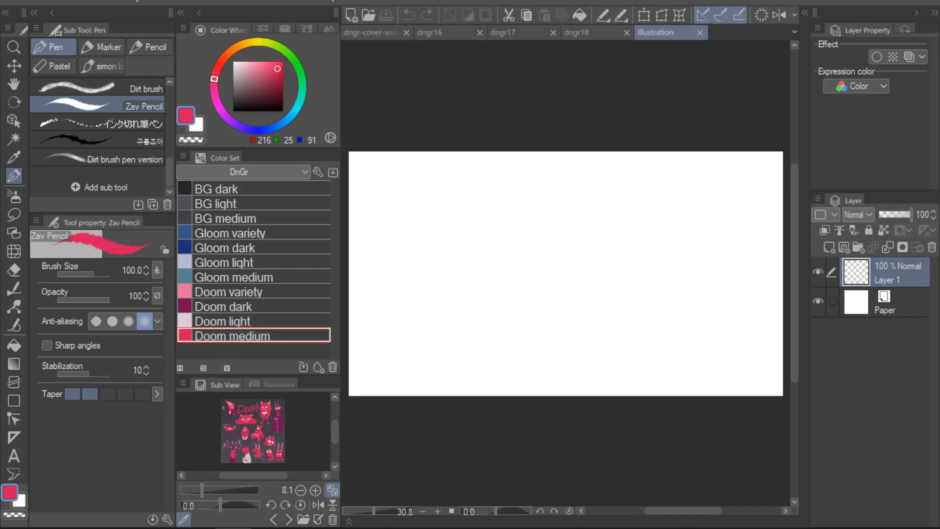
- Paint a solid Doom medium triangle and, to its right, a solid Gloom medium circle, and sample the triangle's red
mouse_move(446, 244)
mouse_down()
mouse_move(480, 321)
mouse_move(456, 235)
mouse_up()
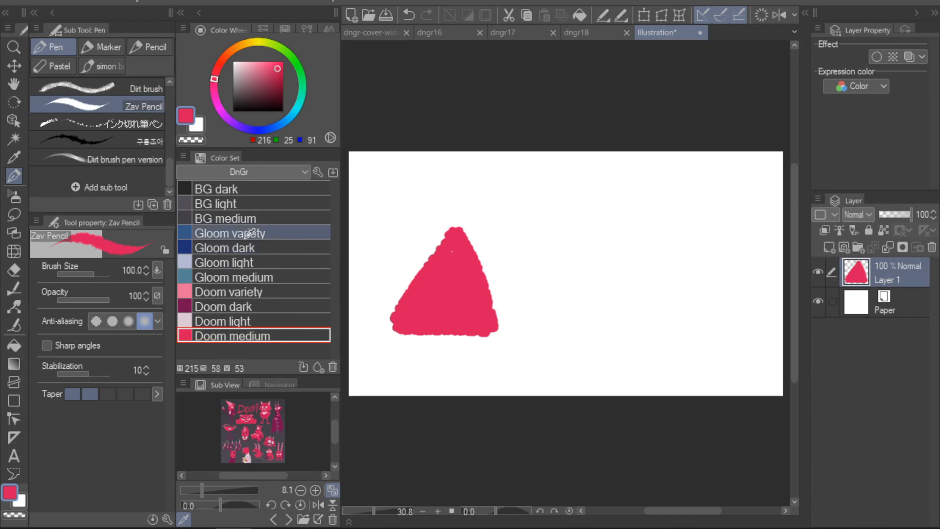
click(234, 277)
mouse_move(642, 237)
mouse_down()
mouse_move(588, 259)
mouse_move(666, 297)
mouse_move(607, 311)
mouse_move(634, 289)
mouse_up()
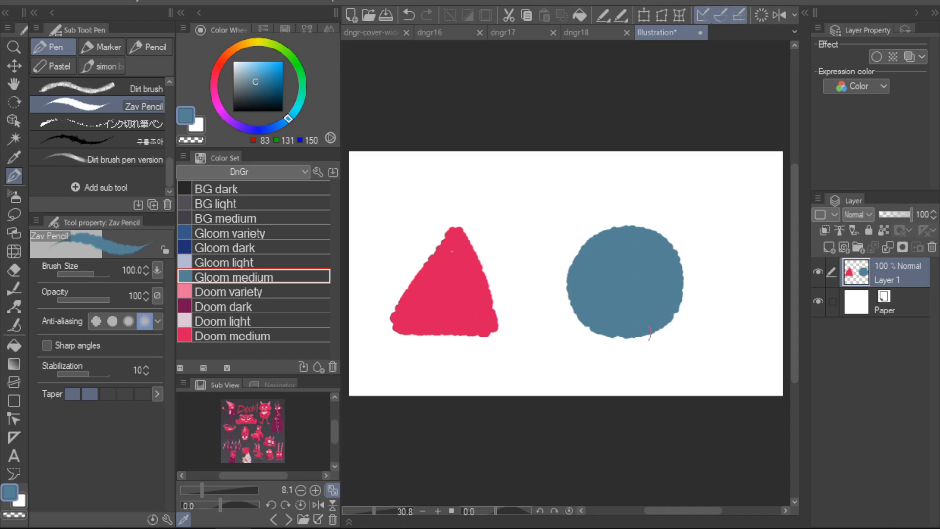
alt+click(466, 274)
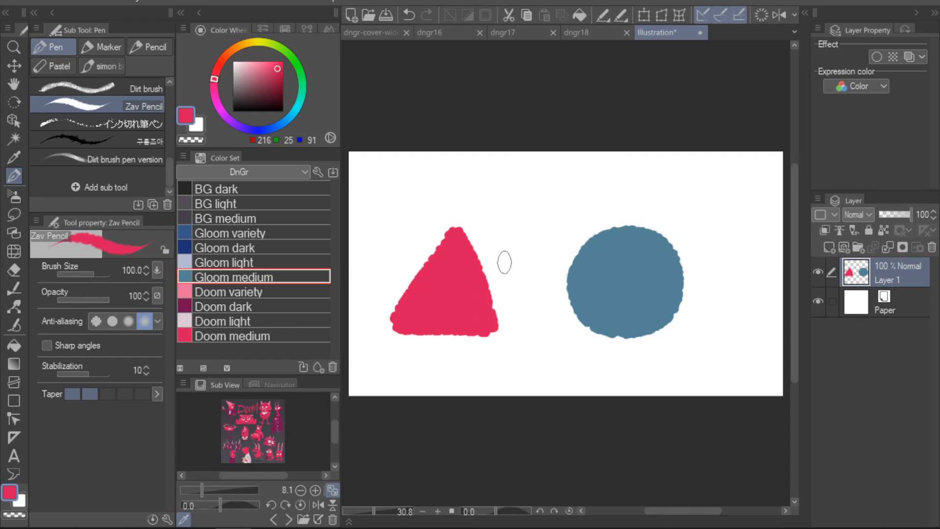
- Outline and fill a wide BG dark rectangle behind the triangle and circle on a new layer beneath them, and even out its edges
click(255, 186)
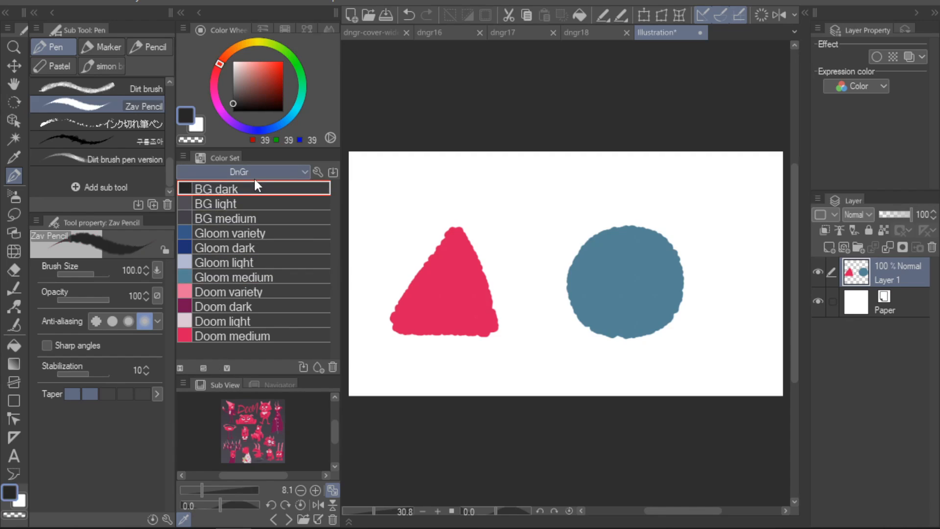
click(889, 308)
click(829, 247)
mouse_move(377, 230)
mouse_down()
mouse_move(370, 328)
mouse_move(686, 332)
mouse_move(716, 293)
mouse_move(701, 219)
mouse_move(382, 228)
mouse_move(380, 324)
mouse_up()
key(g)
click(547, 261)
click(406, 259)
click(699, 266)
key(p)
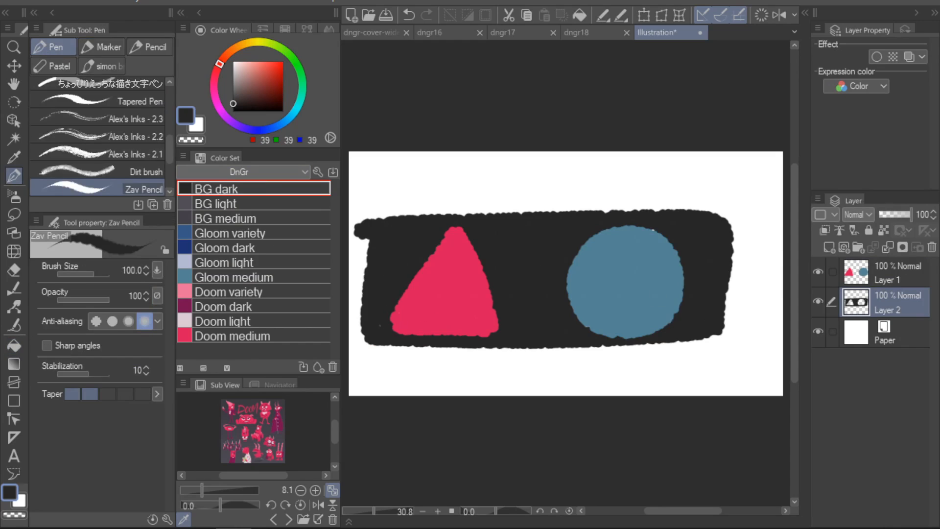
mouse_move(365, 233)
mouse_down()
mouse_move(362, 313)
mouse_move(379, 350)
mouse_move(402, 338)
mouse_up()
drag(715, 354, 387, 344)
- Lock the background layer's transparent pixels and recolor its shape green (RGB 55, 170, 130) with the Rectangle tool
click(302, 93)
click(267, 78)
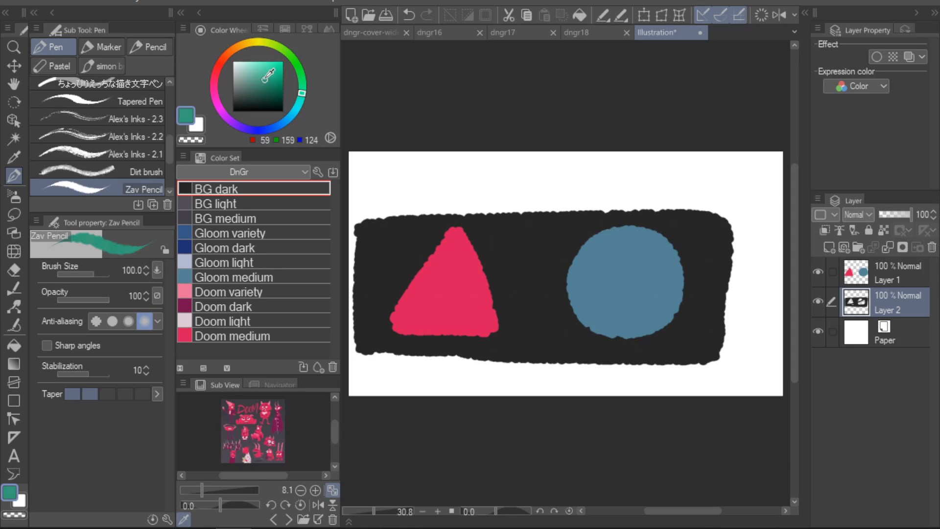
click(13, 401)
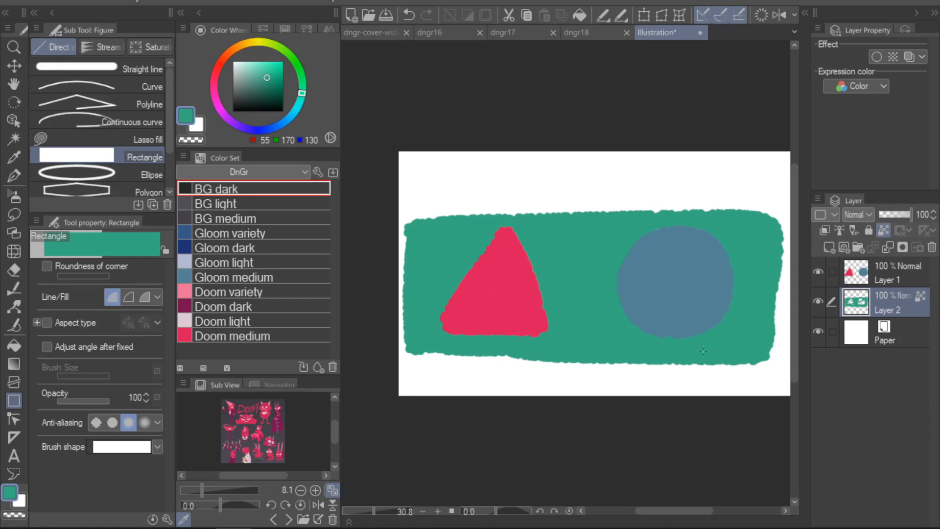
drag(716, 347, 670, 357)
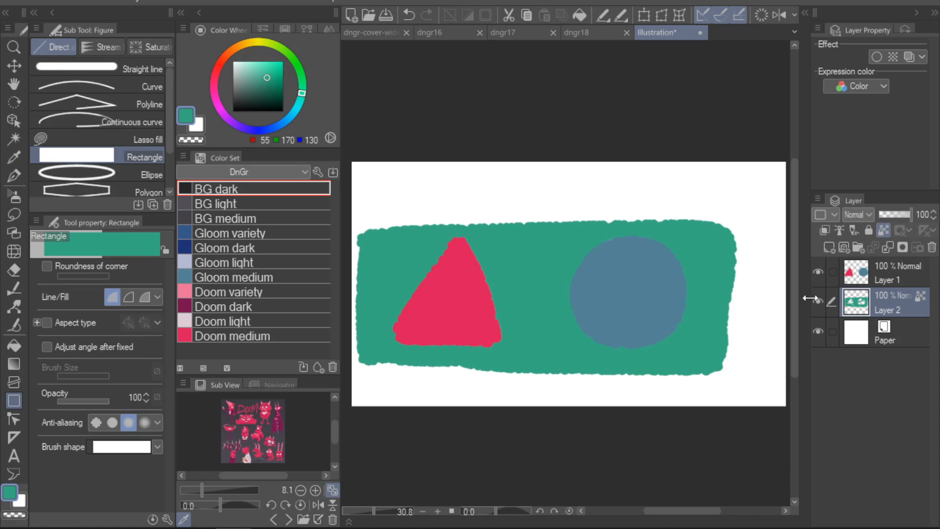
- Recolor the background shape bright yellow (RGB 252, 231, 89) with a filled rectangle
click(254, 41)
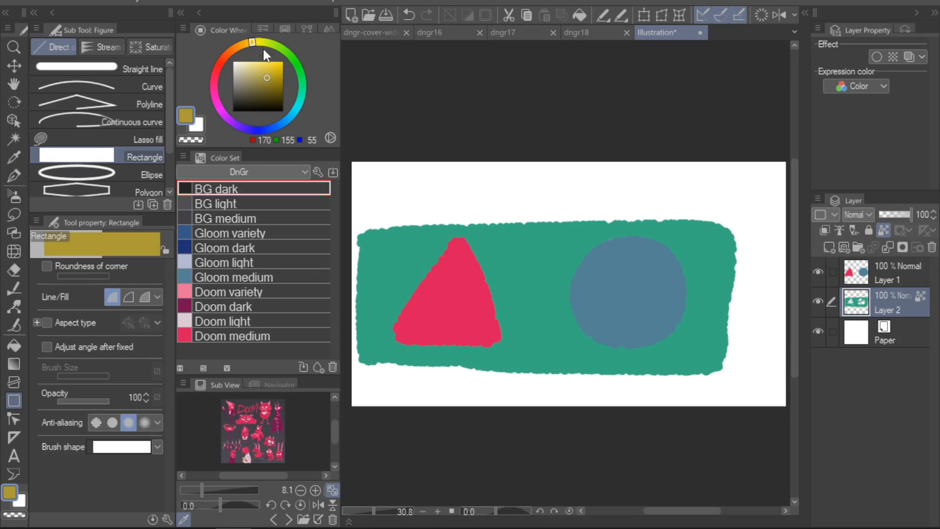
click(266, 62)
drag(758, 196, 429, 369)
drag(675, 384, 553, 391)
drag(636, 378, 695, 376)
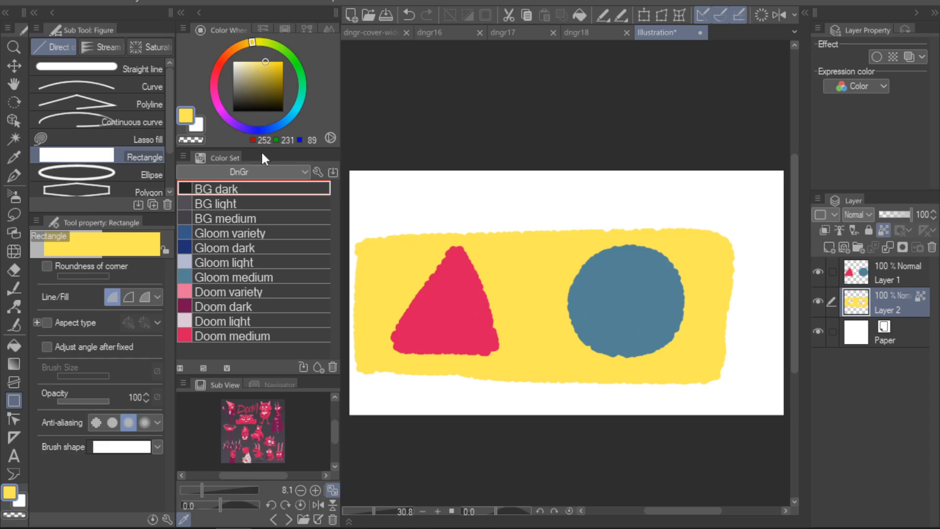
- Recolor the background shape with the BG medium swatch using a filled rectangle
click(250, 217)
drag(743, 206, 349, 392)
drag(453, 381, 496, 381)
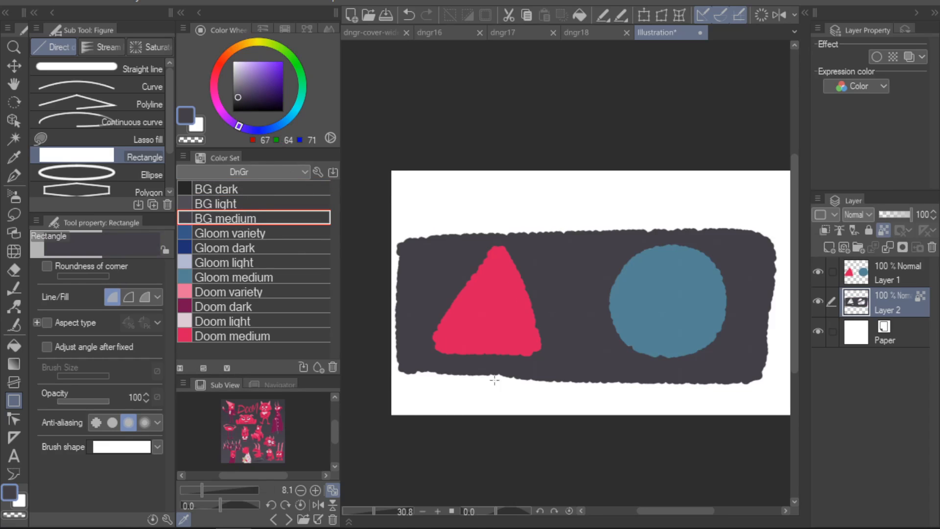
drag(678, 391, 653, 387)
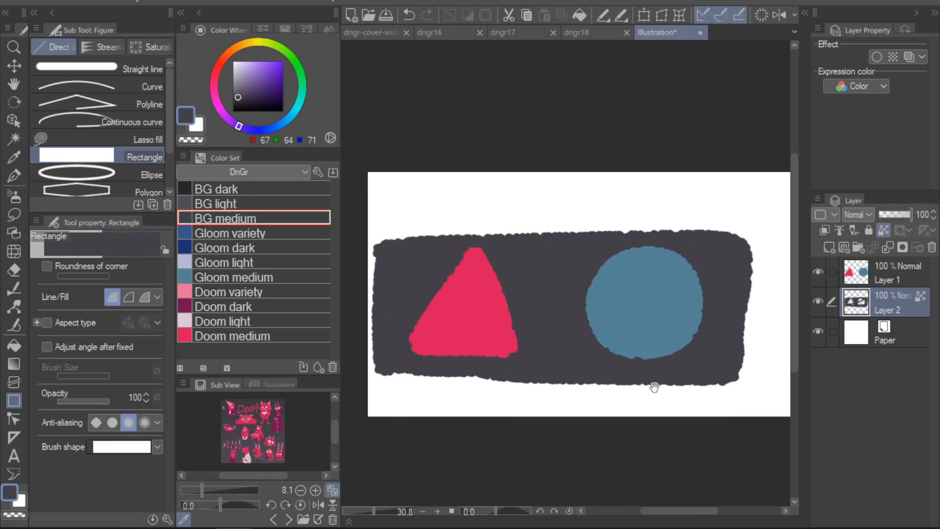
- Close the illustration containing the triangle and circle
click(699, 33)
click(479, 191)
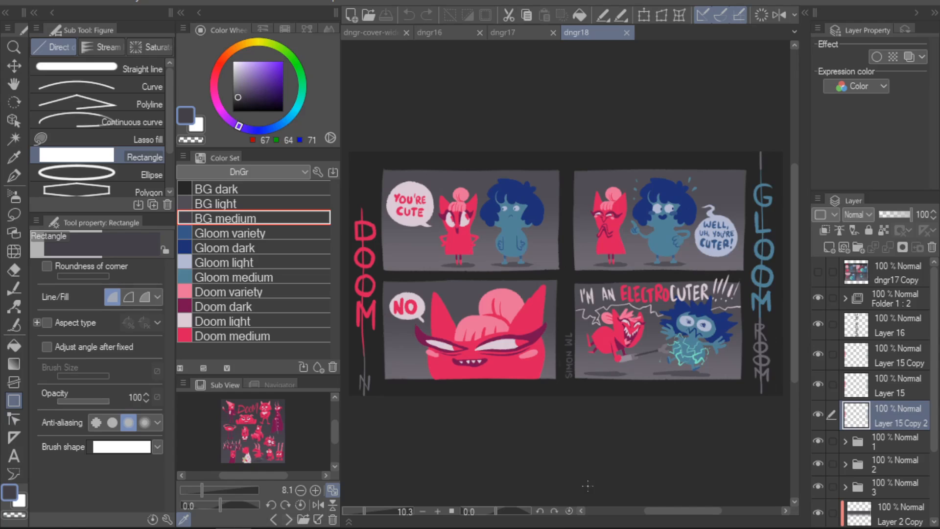
- Shorten the Color Set palette to end just below Doom medium and select Doom dark followed by Doom variety
drag(280, 376, 280, 361)
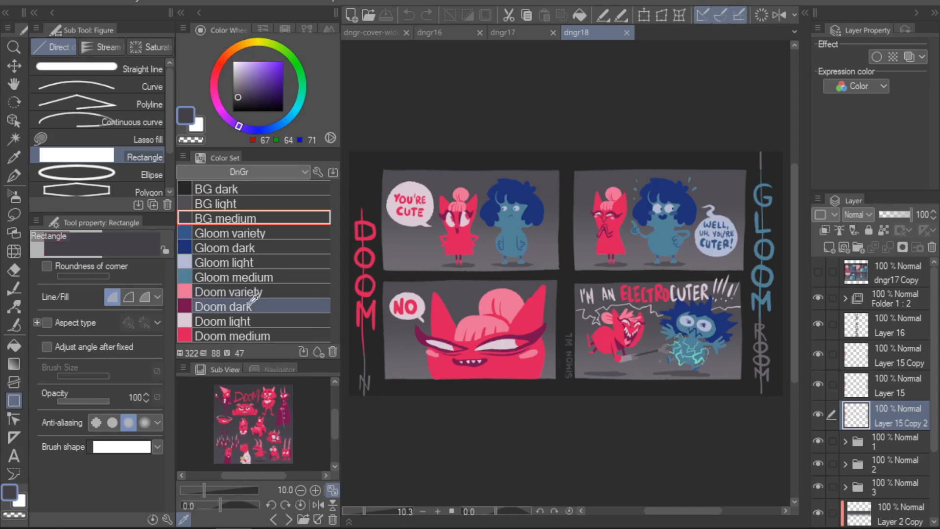
click(260, 307)
click(260, 292)
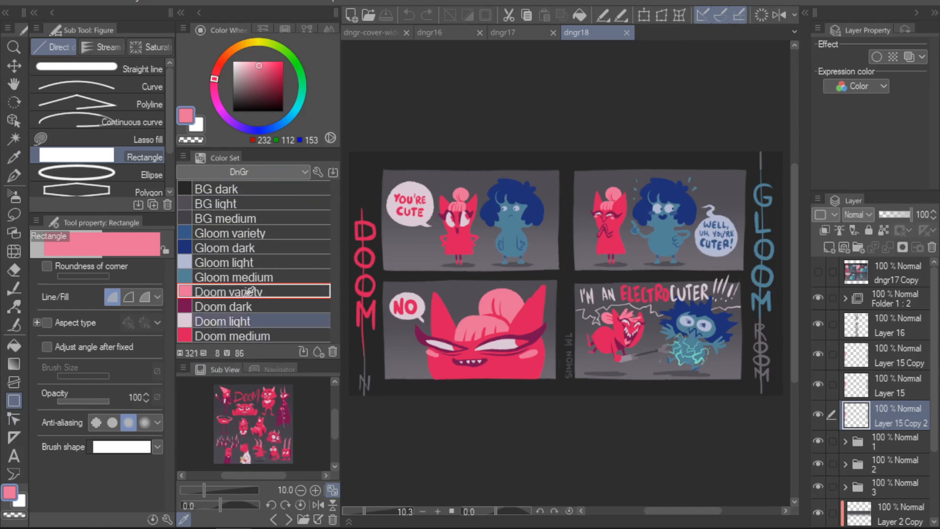
- Change the DnGr color set's view to 24 tiles per row
click(183, 156)
mouse_move(332, 394)
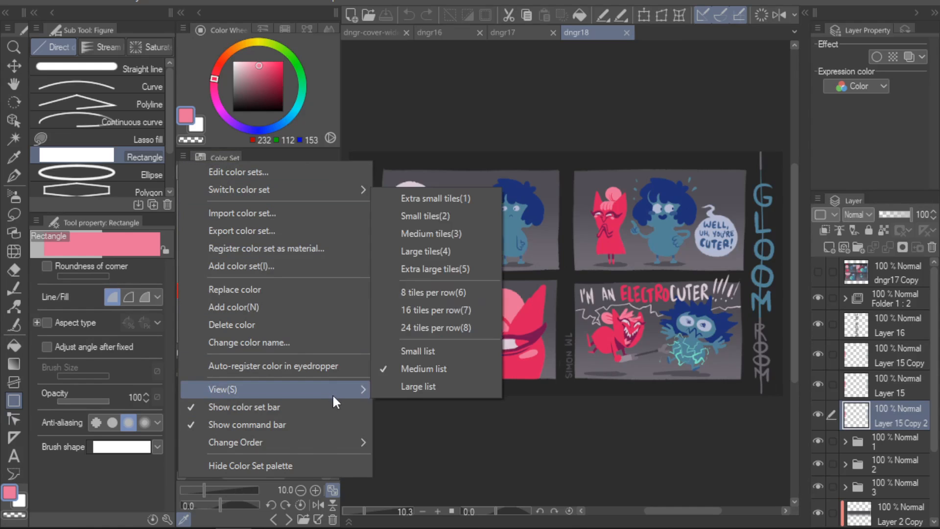
click(183, 155)
click(186, 157)
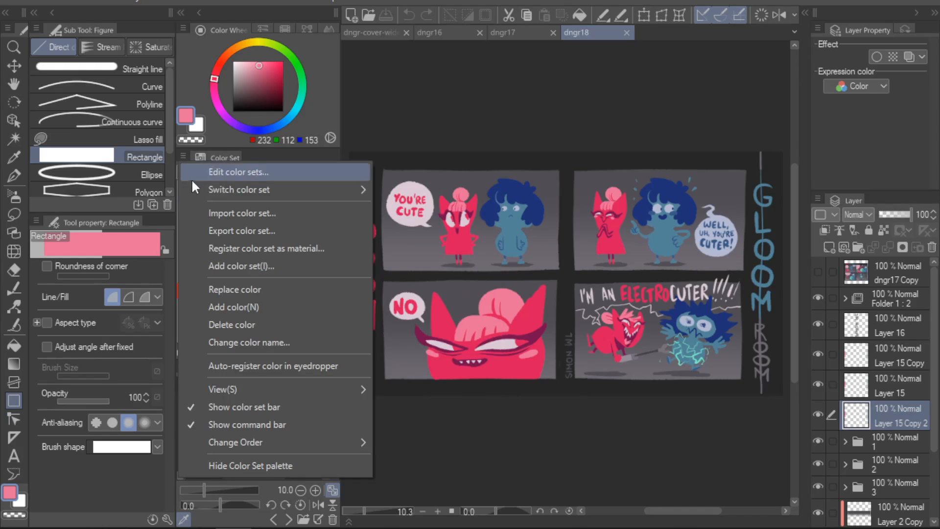
mouse_move(333, 392)
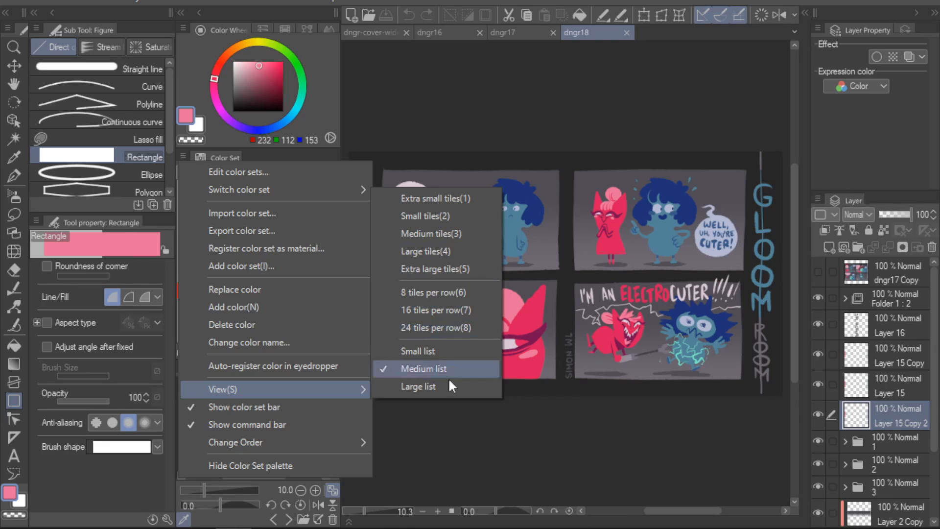
click(472, 330)
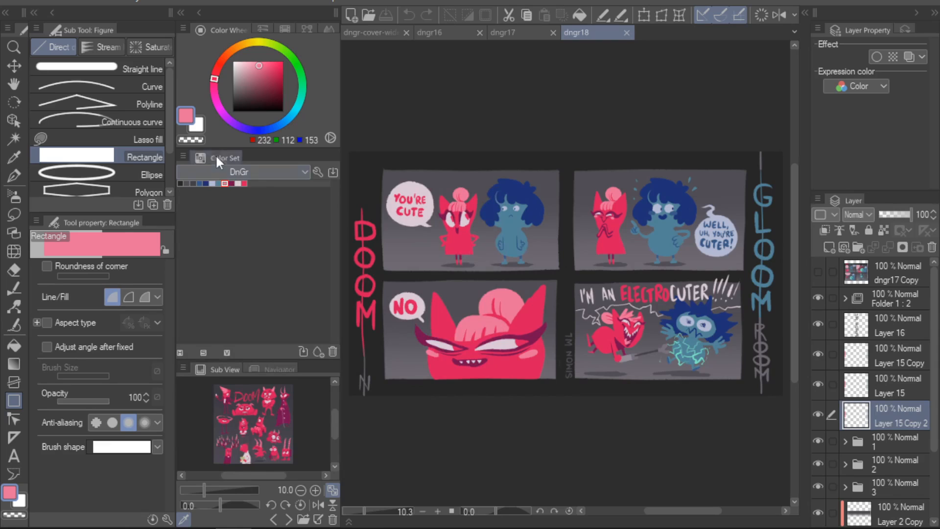
- Try the 8 tiles per row and Extra large tiles views for the color set before restoring the Medium list
click(183, 156)
mouse_move(274, 389)
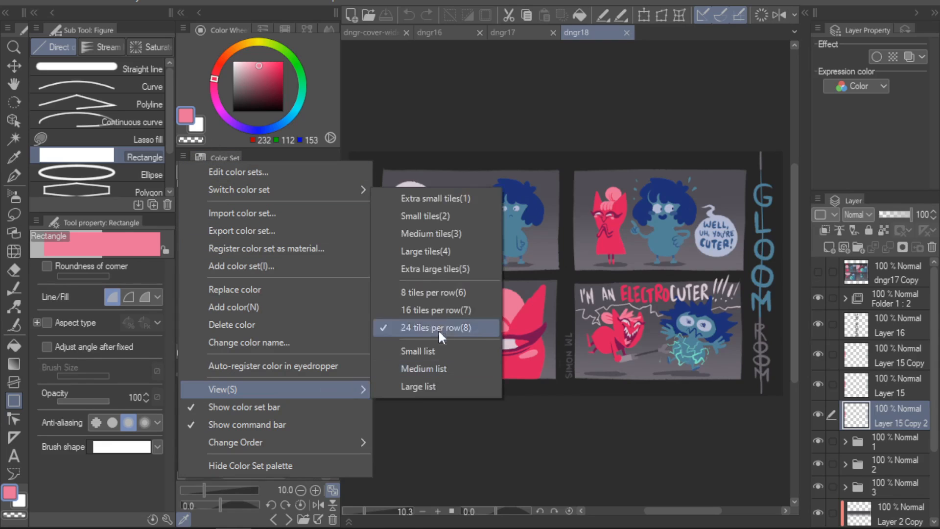
click(453, 291)
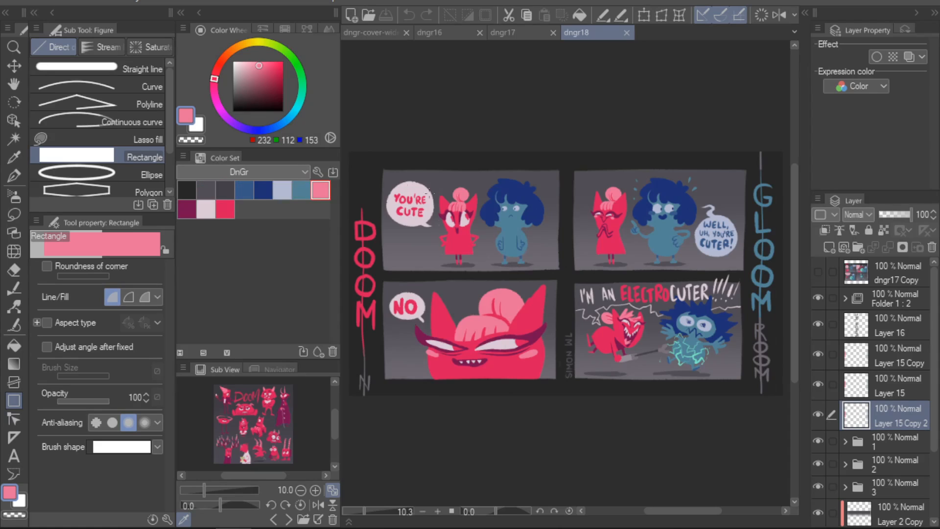
click(188, 157)
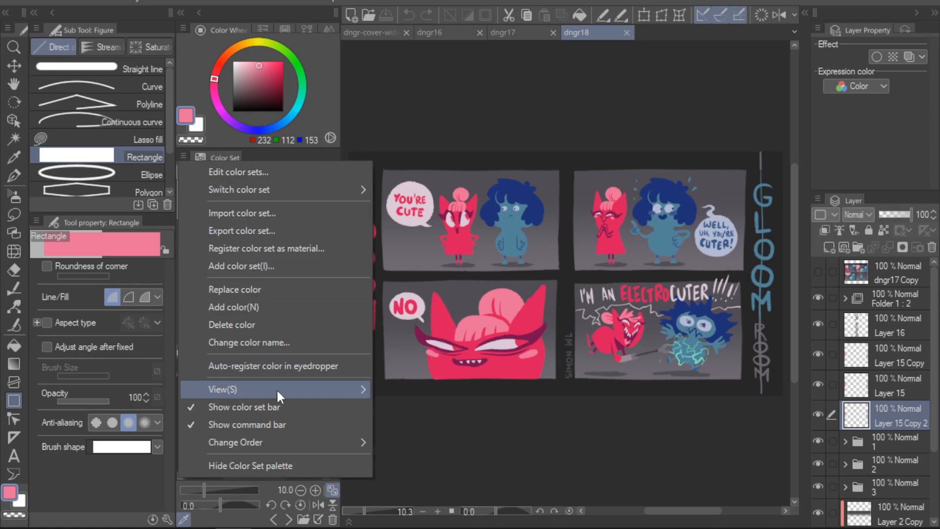
mouse_move(277, 389)
click(454, 269)
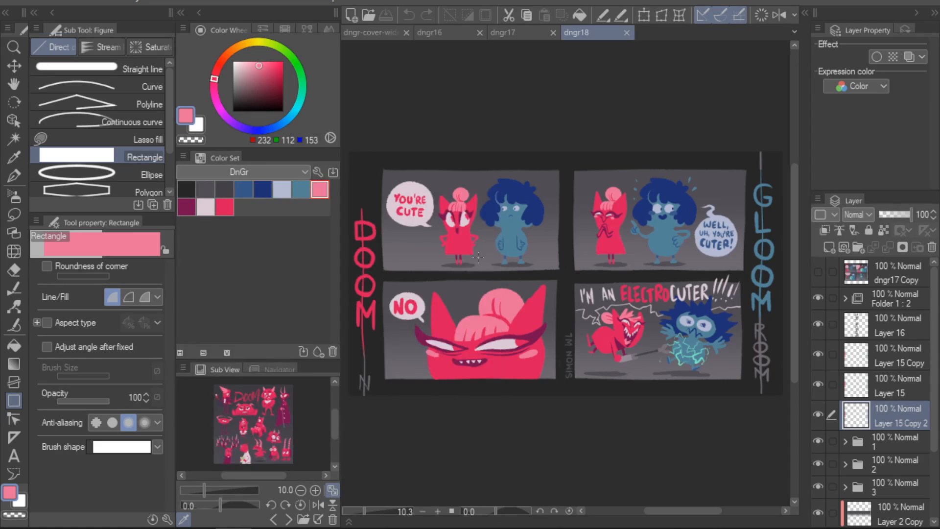
click(203, 352)
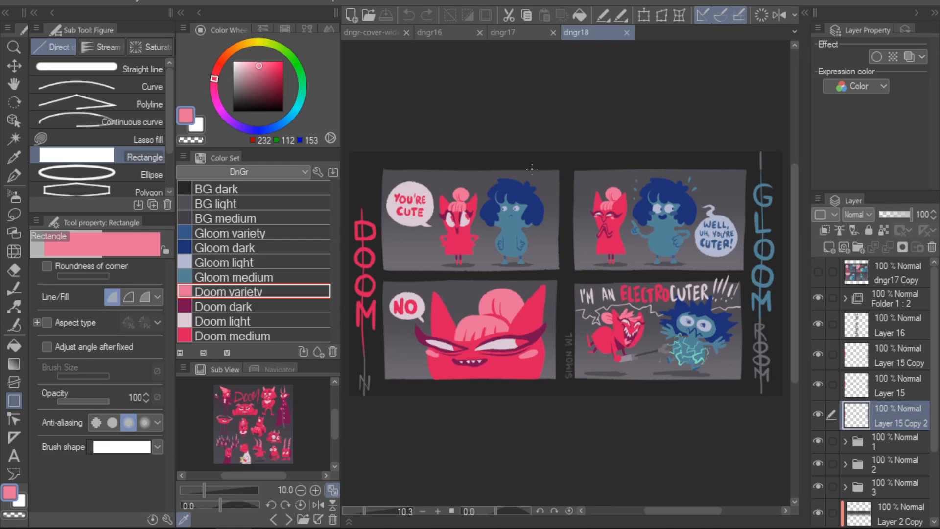
- Create a new illustration of 1920 by 1080 px at resolution 72
click(351, 14)
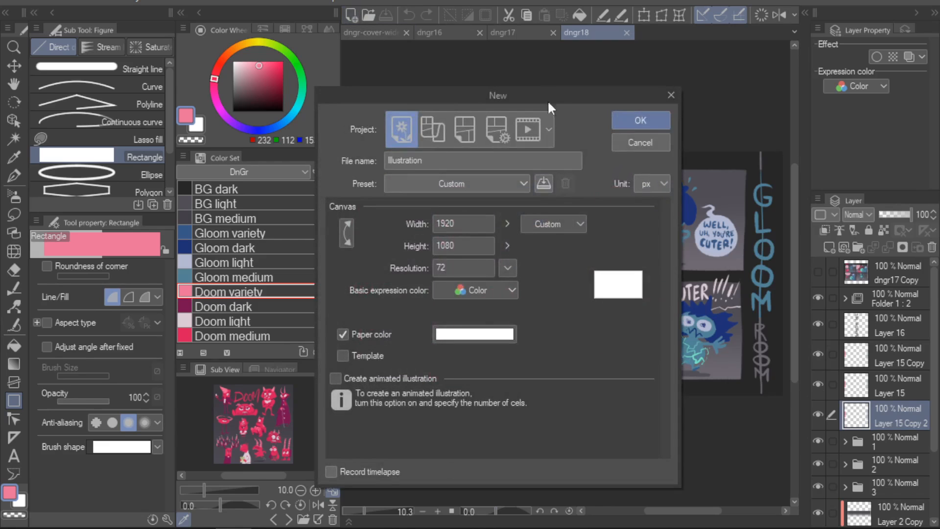
drag(545, 85, 549, 81)
drag(605, 83, 618, 87)
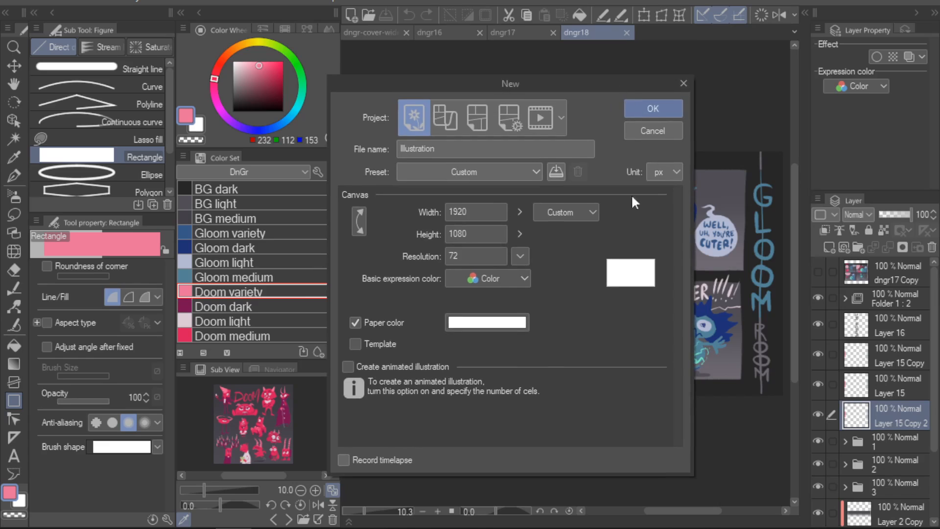
click(480, 216)
key(Tab)
key(Return)
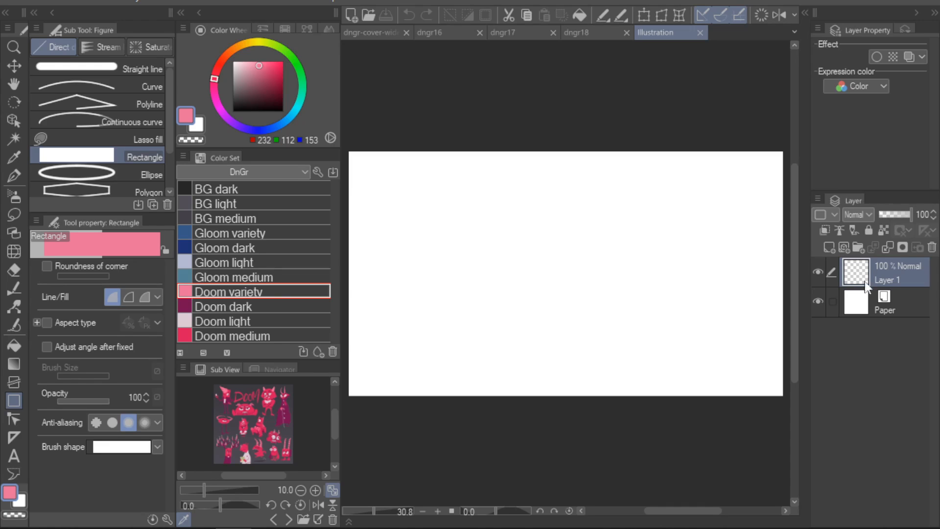
- Scale the image resolution by 3 to 5760 by 3240 px and fit the canvas in view
click(55, 3)
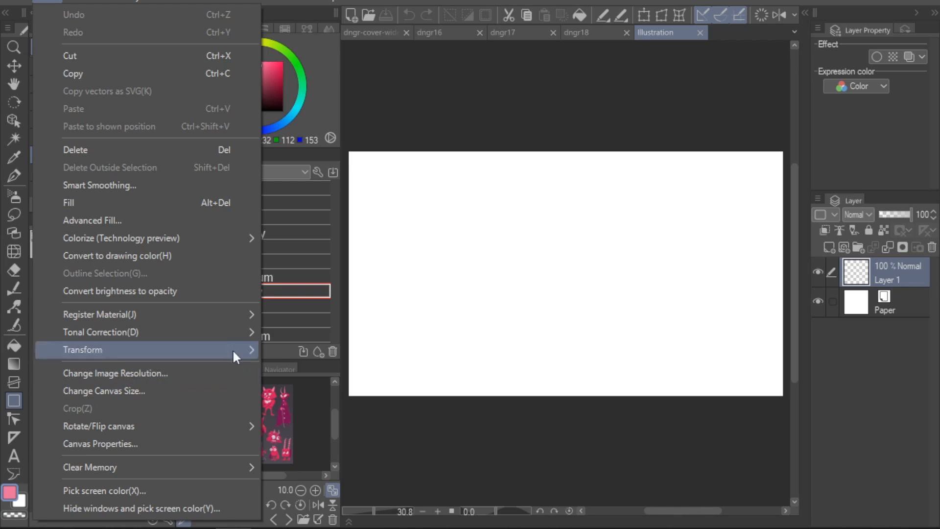
click(185, 374)
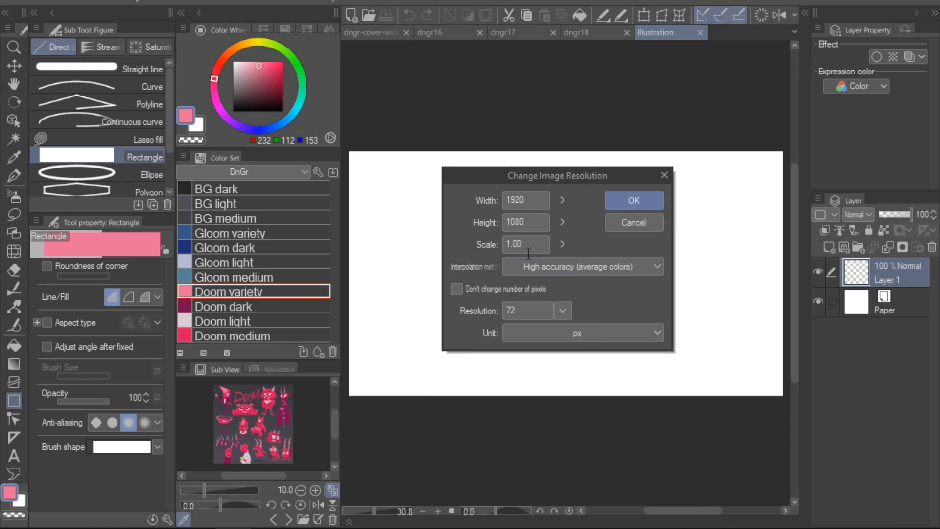
double_click(528, 251)
text(3)
click(637, 200)
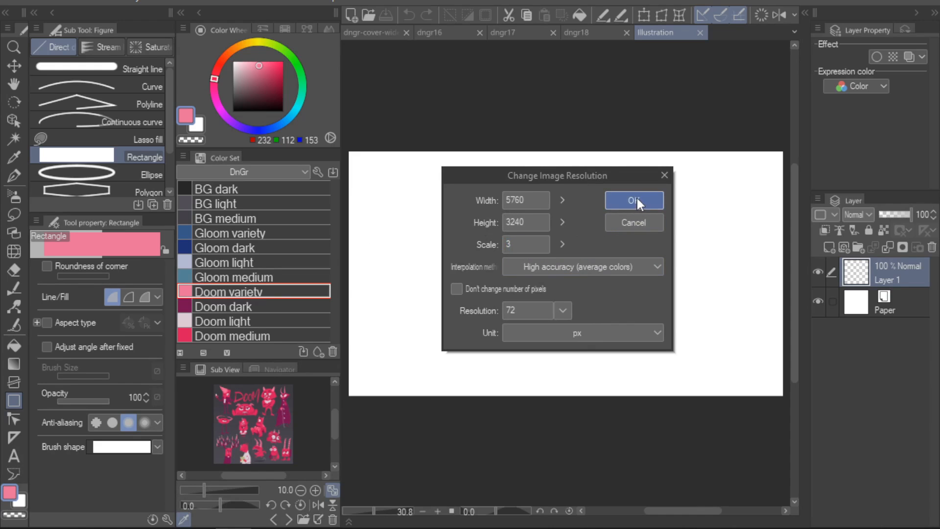
key(ctrl+0)
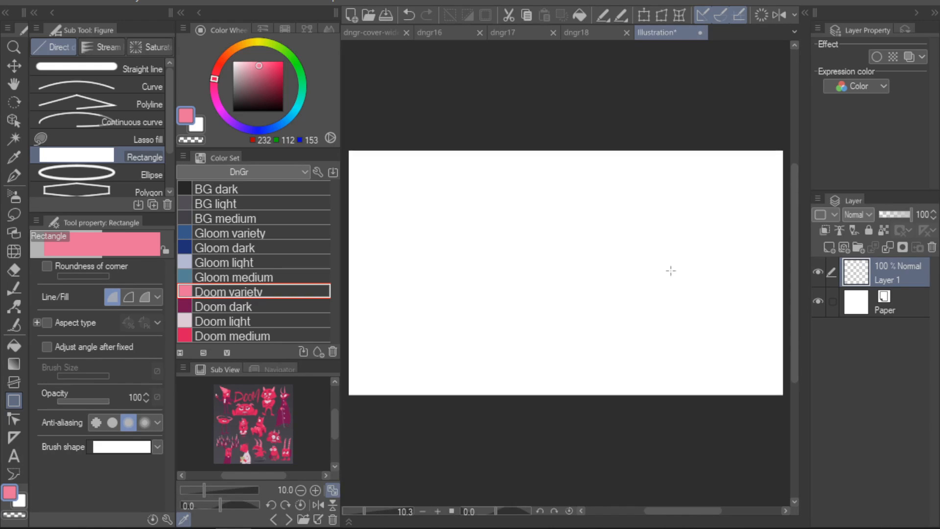
- Check the dngr16 and dngr17 comics for reference and recolor the new illustration's Paper layer with the BG dark swatch
click(830, 316)
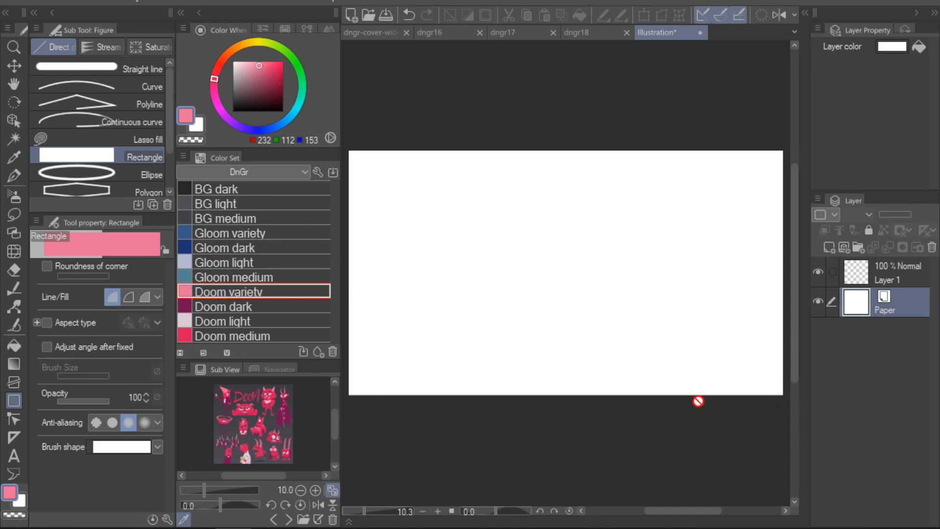
click(451, 39)
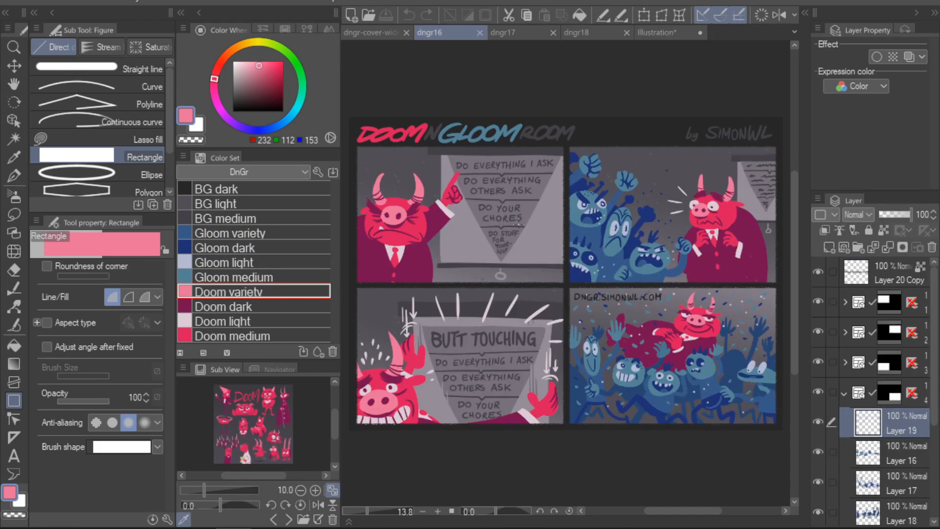
click(520, 37)
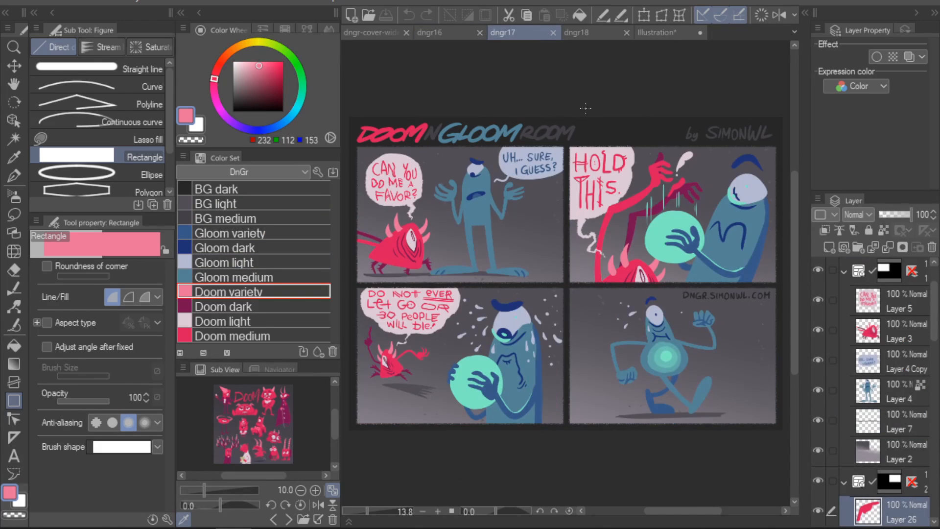
click(656, 33)
click(259, 189)
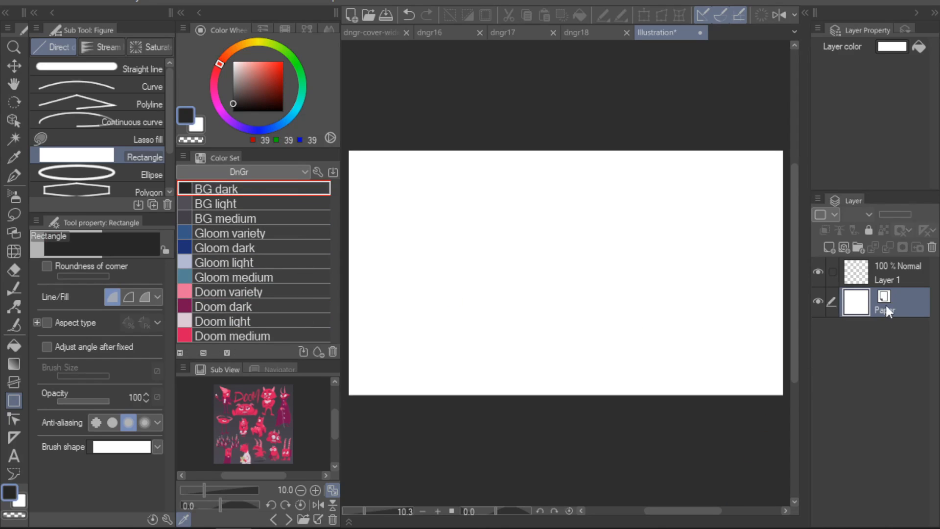
click(917, 49)
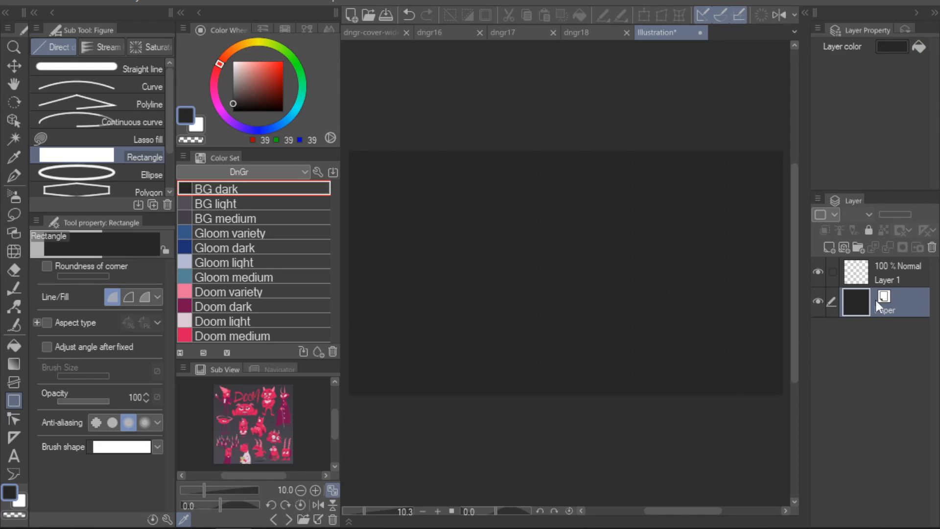
- Select Layer 1 and the BG light swatch, and activate the Zav Pencil after checking the Rectangle frame's brush shapes
click(892, 281)
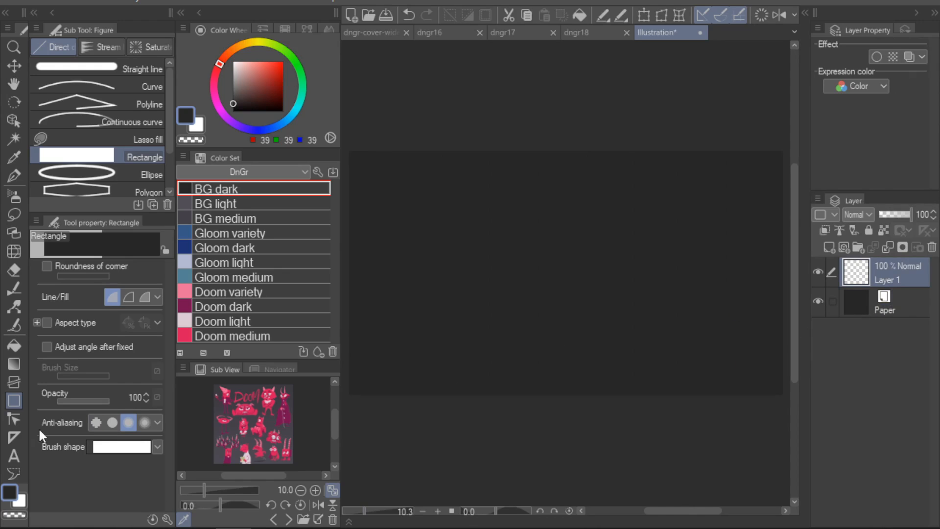
click(13, 380)
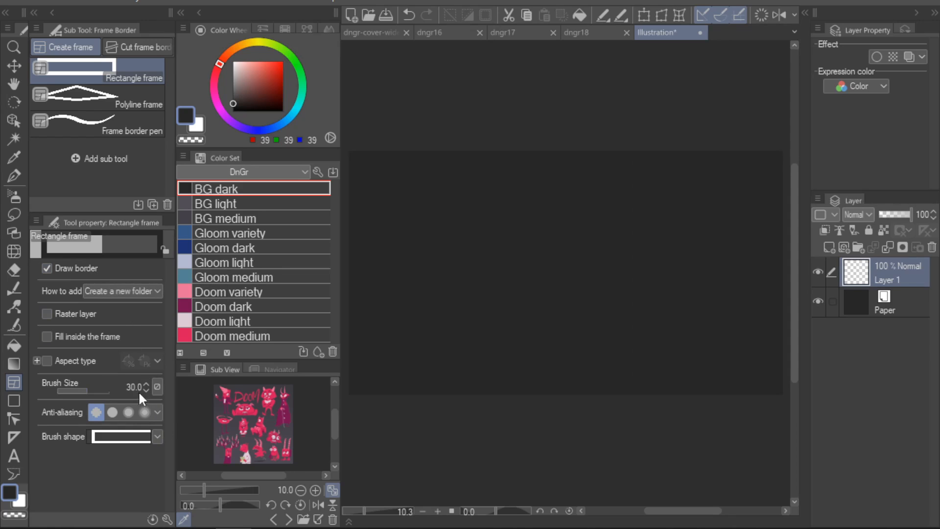
click(250, 206)
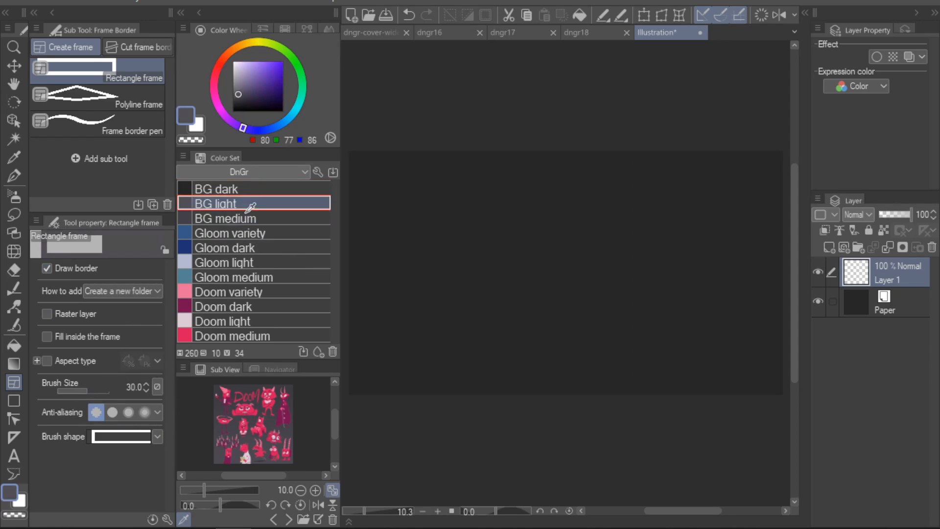
click(158, 436)
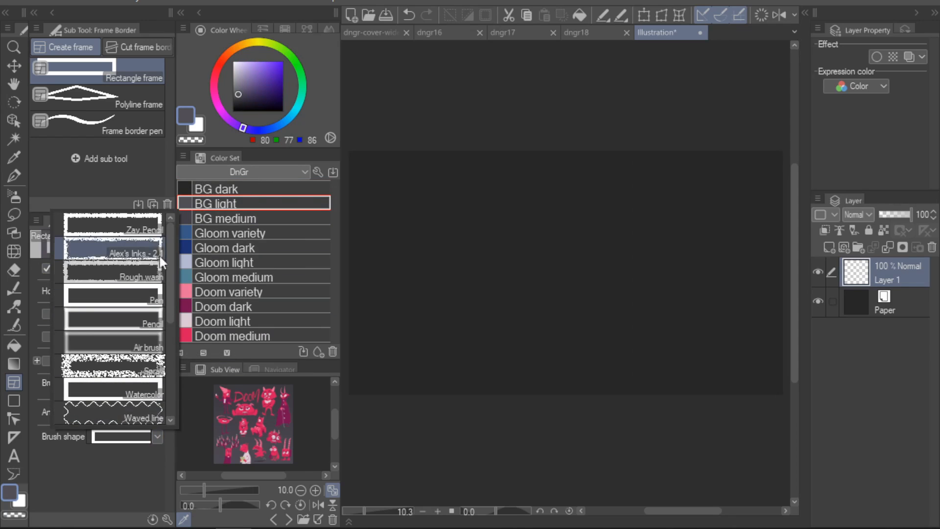
click(144, 466)
click(157, 434)
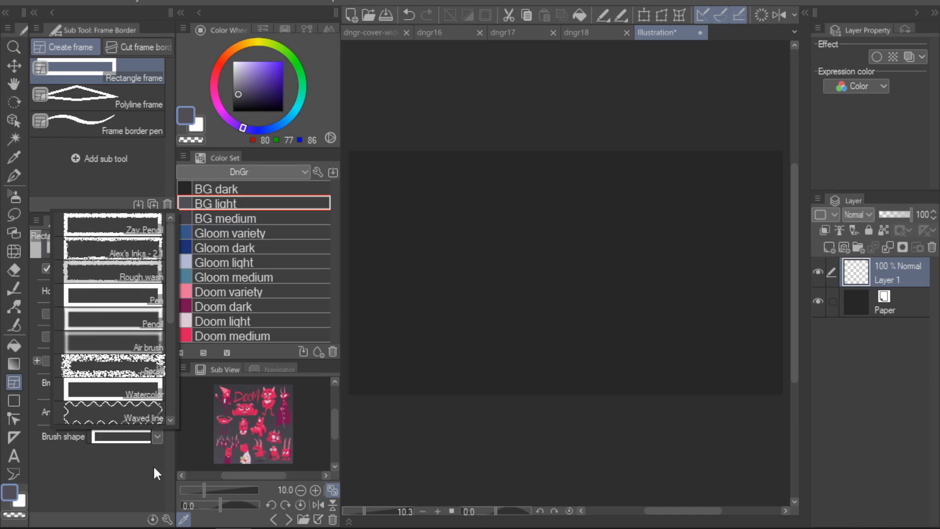
click(154, 461)
click(14, 175)
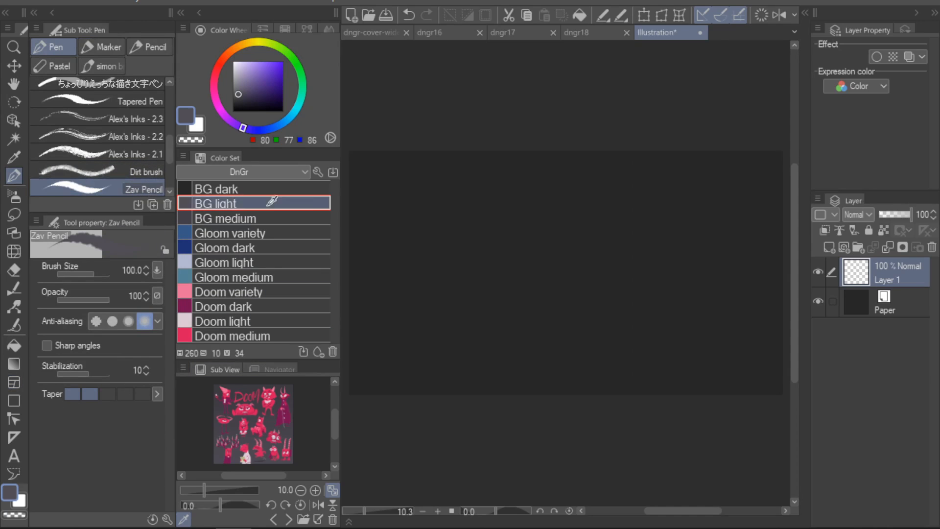
- Examine the Gloom and Doom characters in dngr18's second panel up close
click(596, 35)
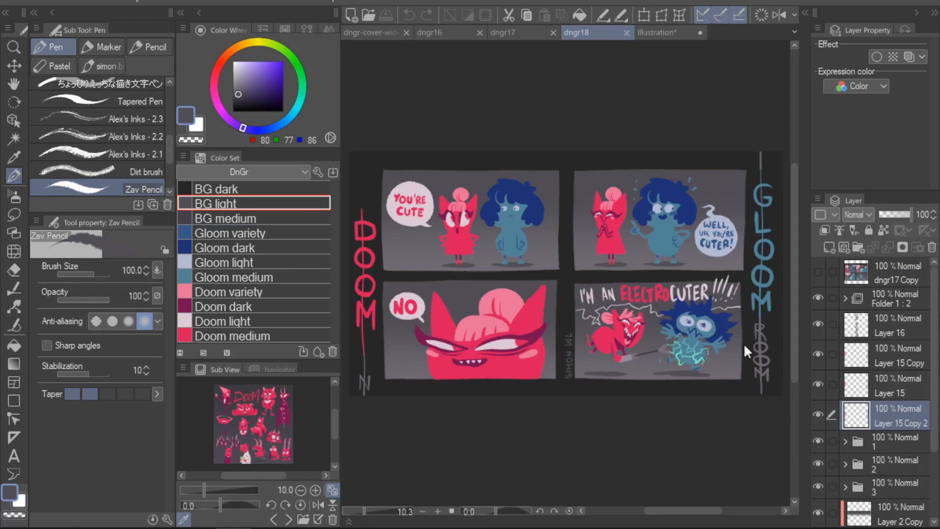
scroll(680, 311, up, 6)
drag(601, 211, 580, 452)
drag(644, 243, 636, 340)
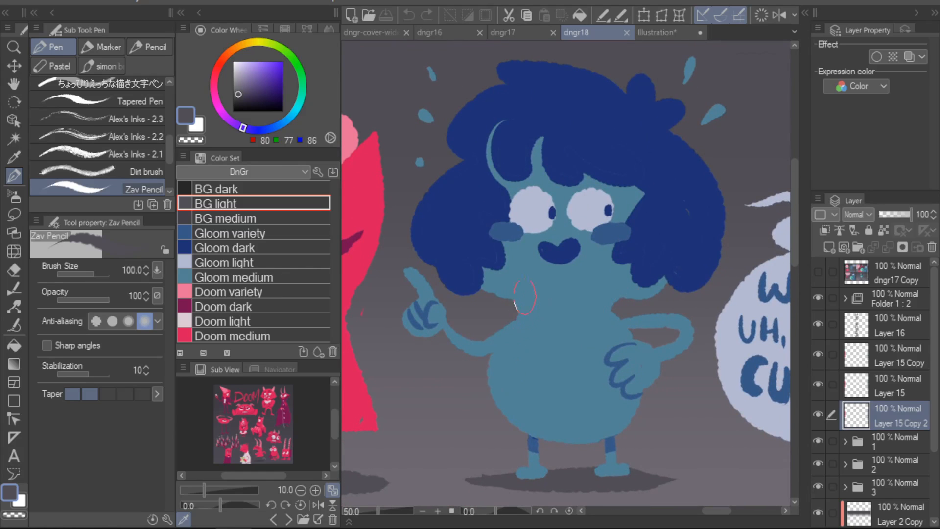
scroll(597, 357, up, 2)
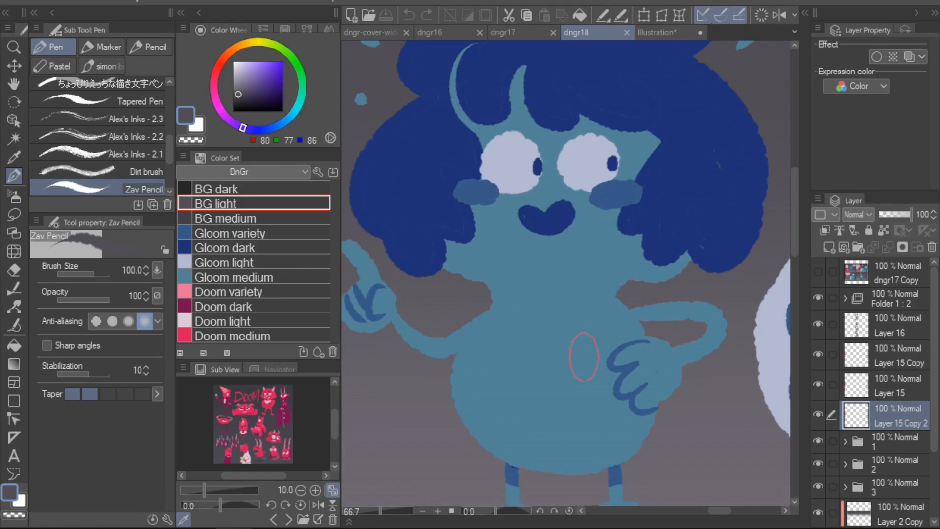
drag(583, 367, 605, 435)
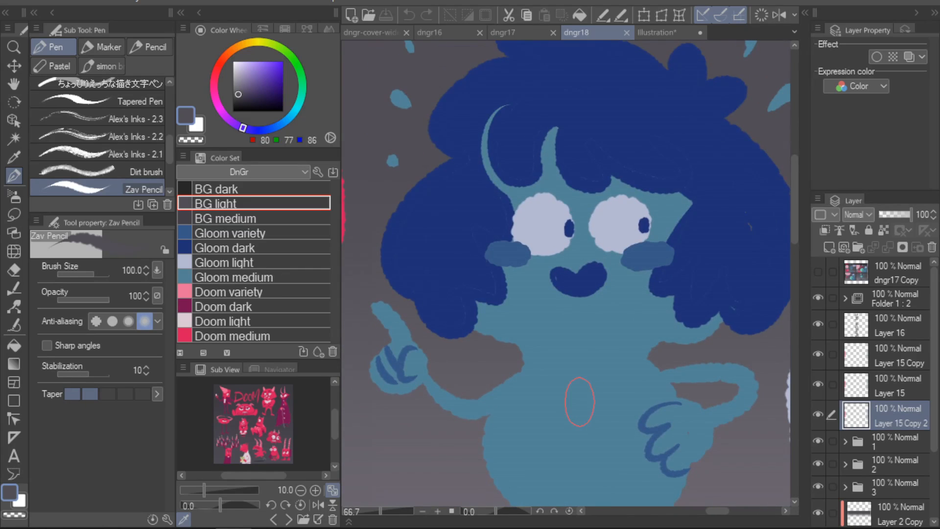
scroll(579, 401, down, 2)
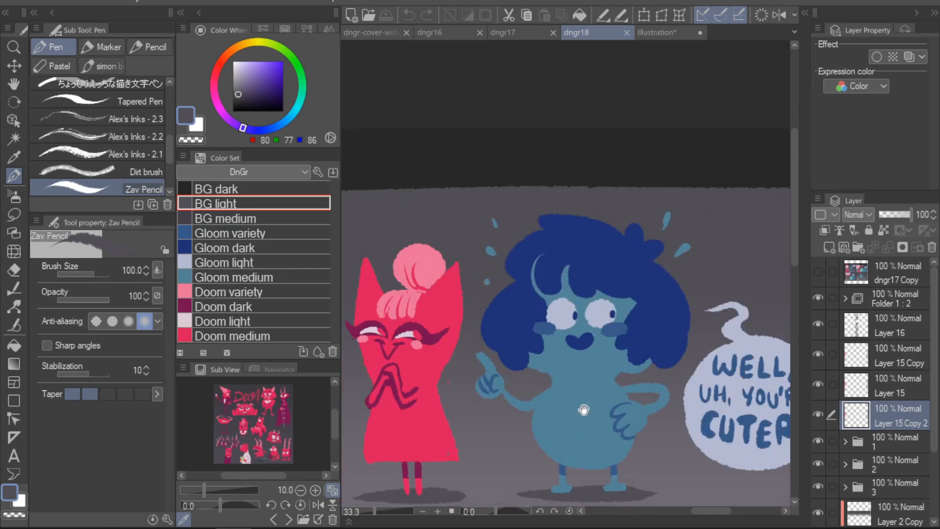
drag(578, 418, 612, 374)
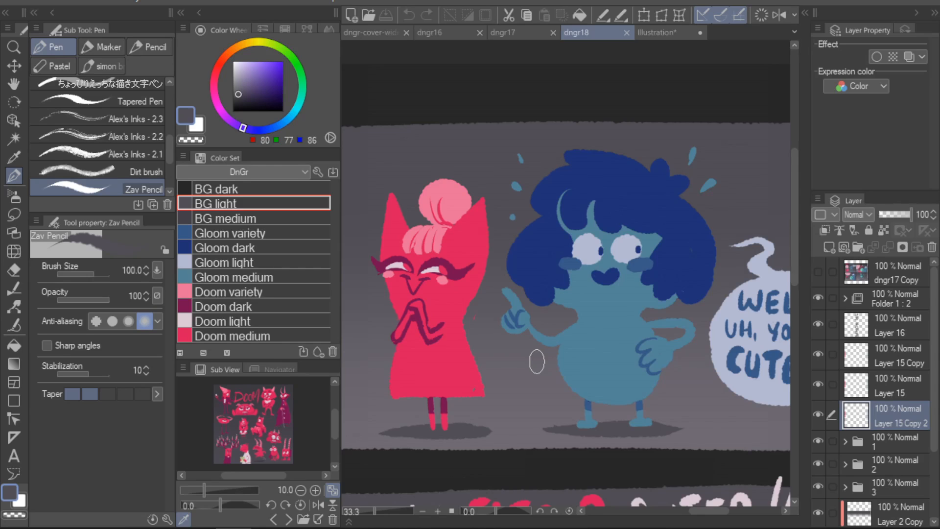
- Inspect the legs and glowing belly of the blue character in dngr17's last panel up close
scroll(687, 381, up, 2)
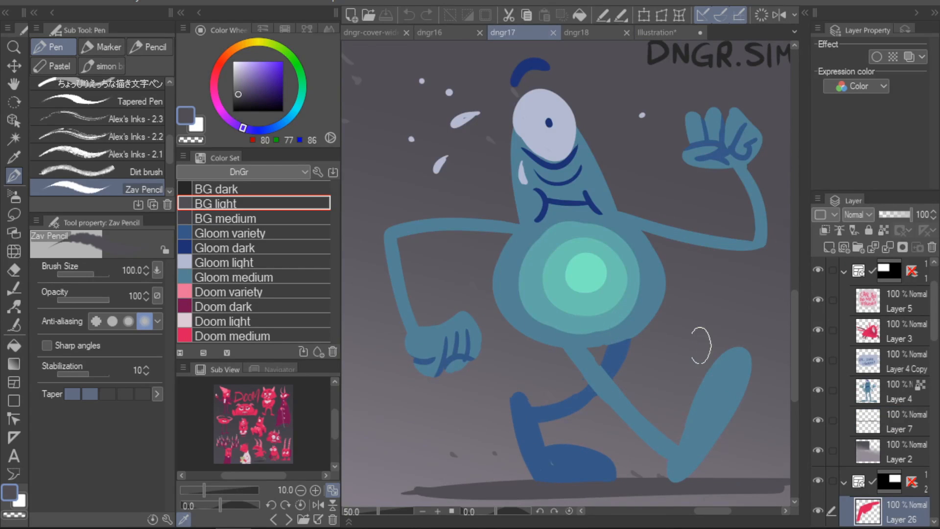
scroll(703, 358, up, 2)
drag(628, 409, 640, 310)
scroll(657, 370, up, 3)
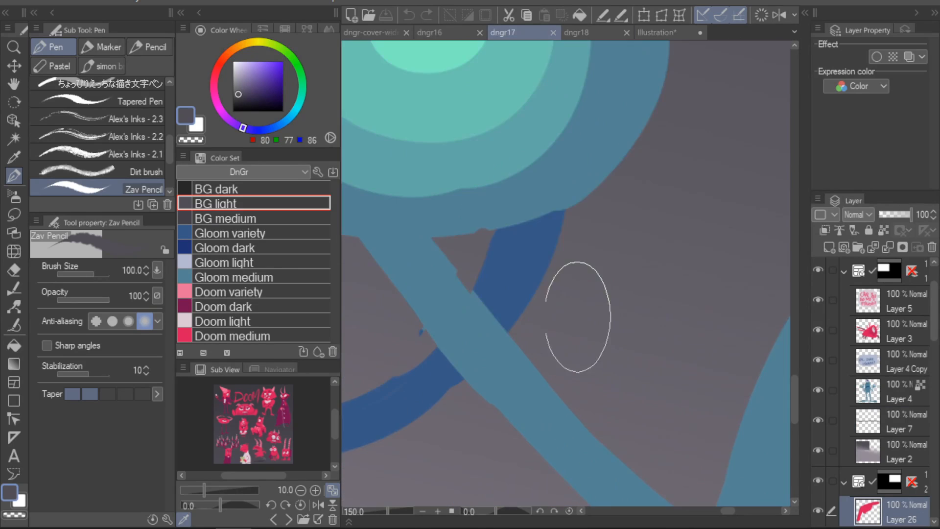
- Examine the edge texture where the blue character's rear leg meets the belly, and view dngr17's last panel as a whole
scroll(540, 315, up, 1)
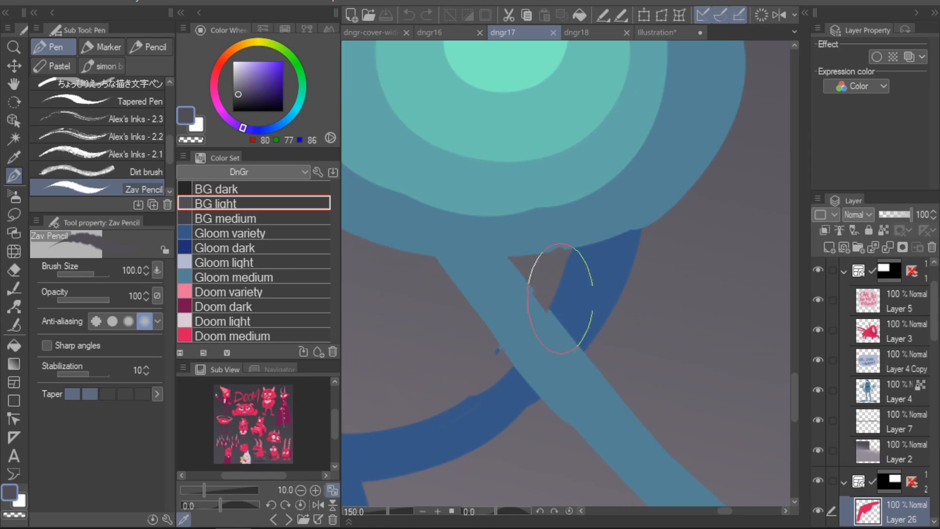
scroll(546, 273, up, 2)
scroll(529, 369, down, 1)
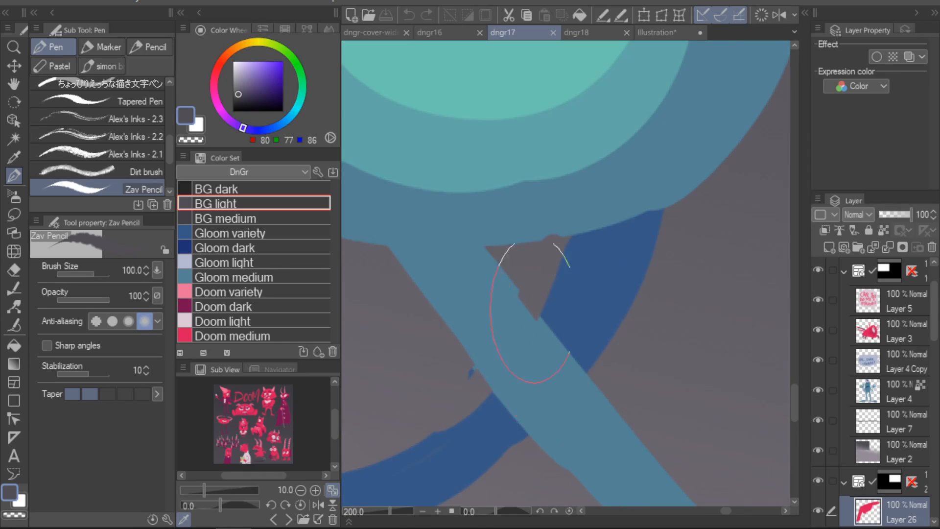
scroll(680, 363, down, 5)
scroll(678, 360, down, 1)
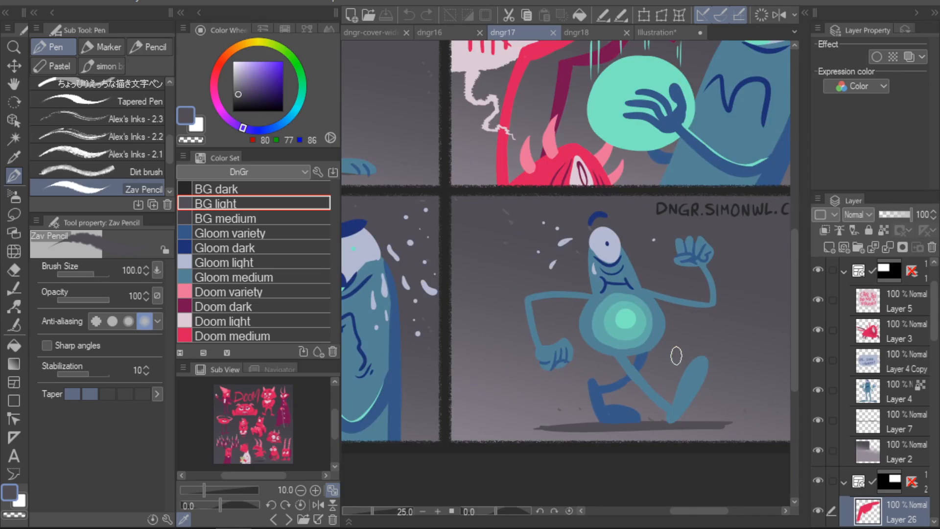
scroll(674, 362, up, 4)
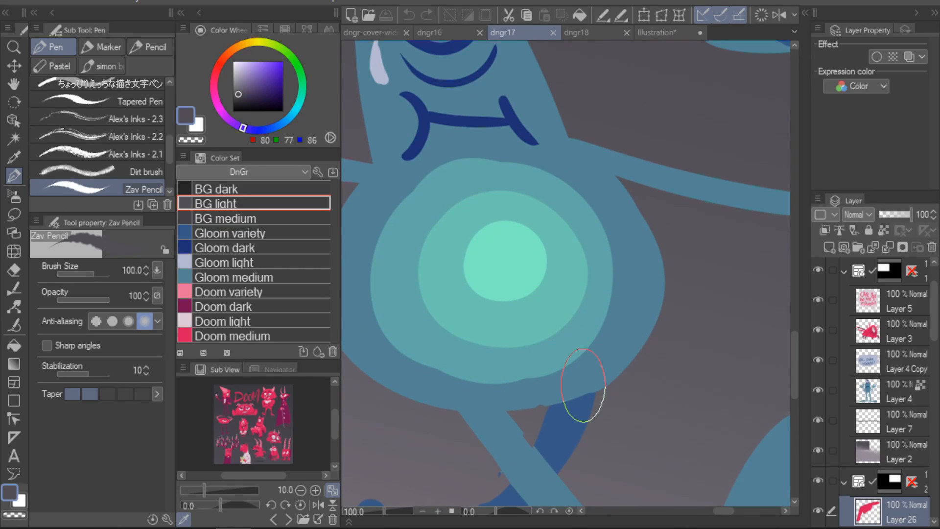
scroll(583, 385, down, 3)
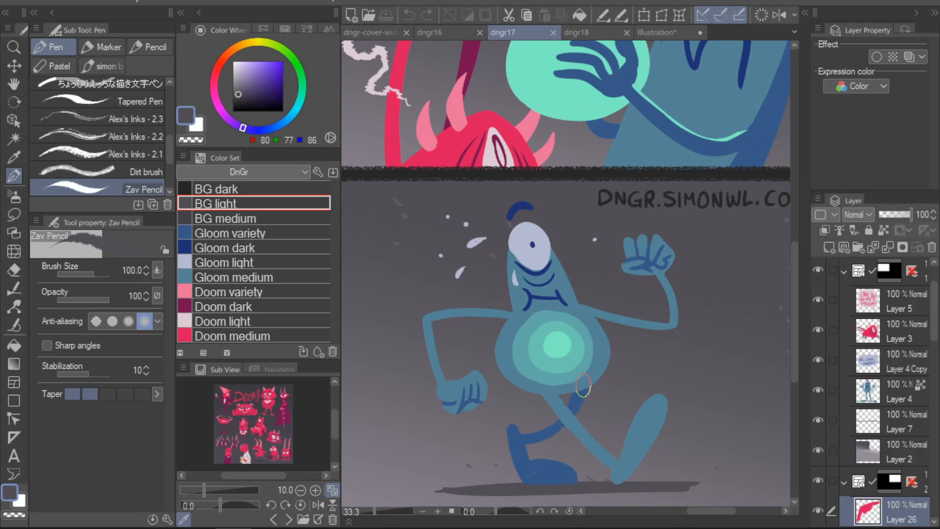
scroll(583, 385, down, 1)
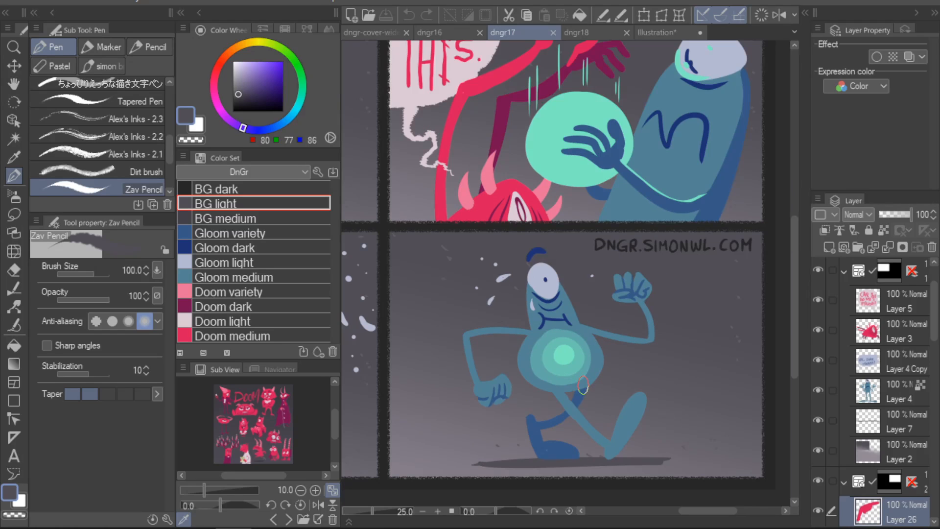
- Create a new illustration with default settings and paint a filled Gloom medium circle with the Zav Pencil on its left half
click(353, 14)
key(Return)
click(255, 277)
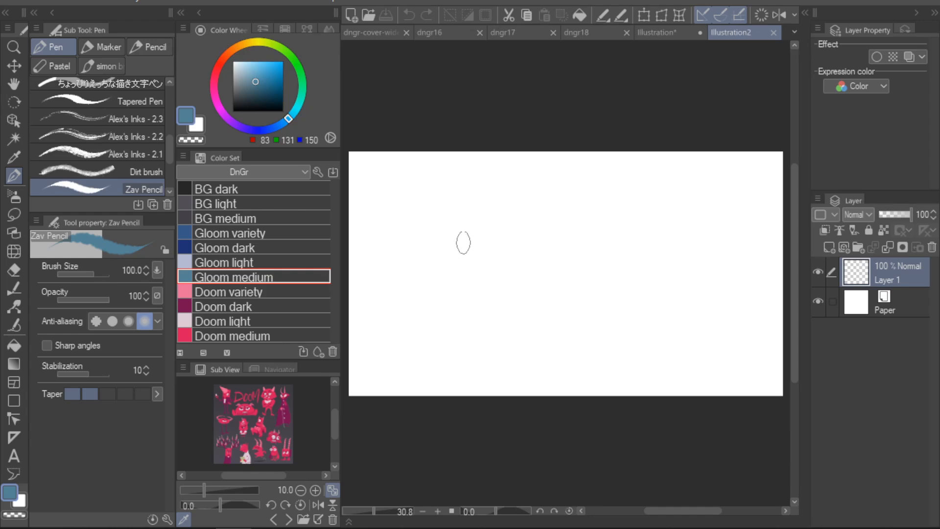
mouse_move(470, 226)
mouse_down()
mouse_move(416, 268)
mouse_move(421, 281)
mouse_move(443, 265)
mouse_move(471, 282)
mouse_up()
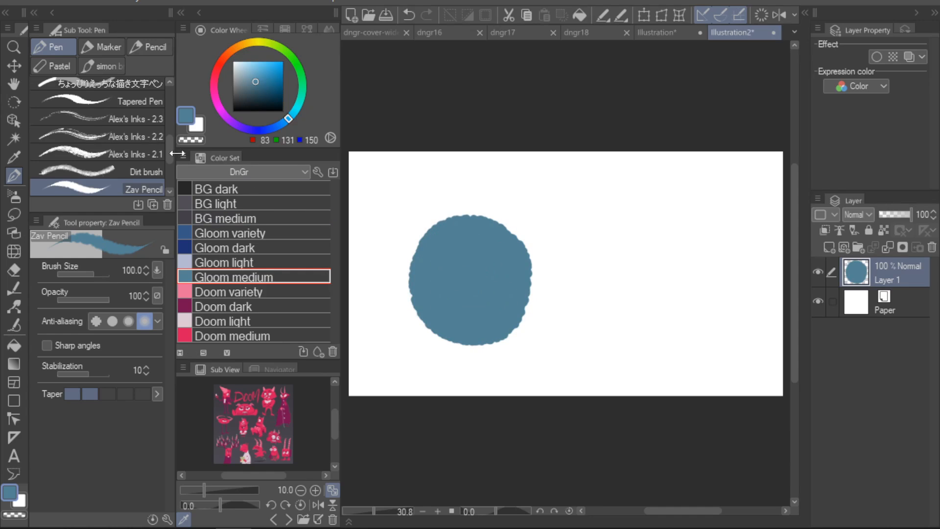
- Switch to the Default Inks (64pt) pen at brush size 80 and paint a second filled circle beside the first
drag(169, 147, 169, 84)
click(156, 88)
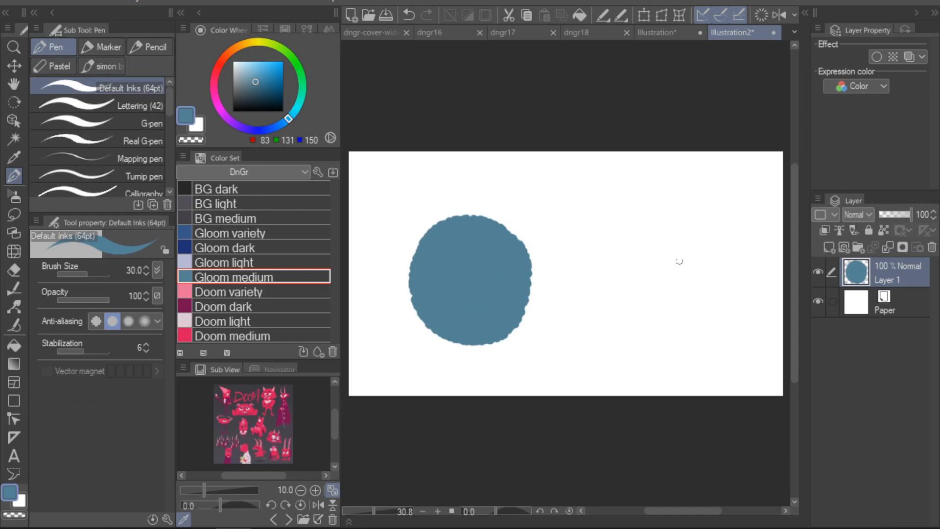
key(bracketright)
key(bracketright)
key(bracketright)
key(bracketright)
key(bracketright)
mouse_move(657, 217)
mouse_down()
mouse_move(625, 223)
mouse_move(711, 286)
mouse_move(667, 317)
mouse_move(637, 289)
mouse_move(651, 254)
mouse_up()
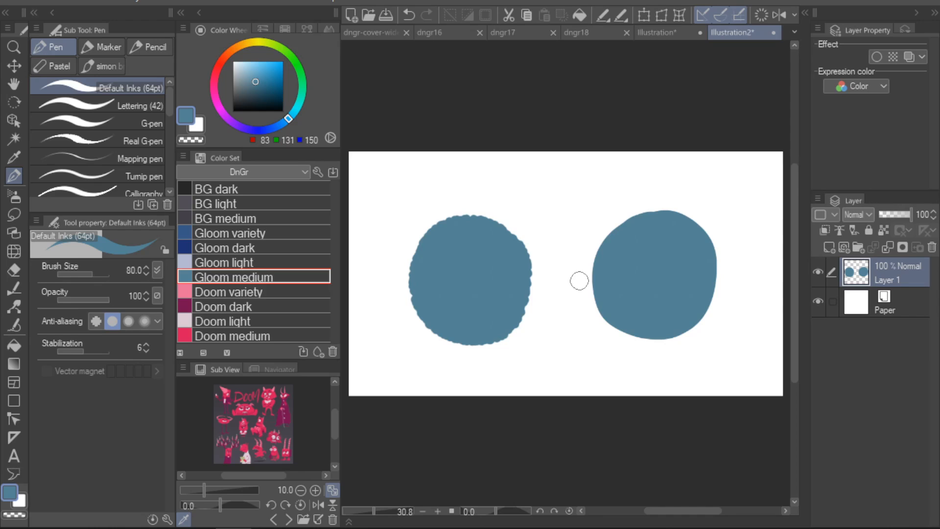
- Check the character edges in dngr18, and look through the Zavlekat's Paint Brushes page on Clip Studio Assets for the Zav Pencil
click(583, 33)
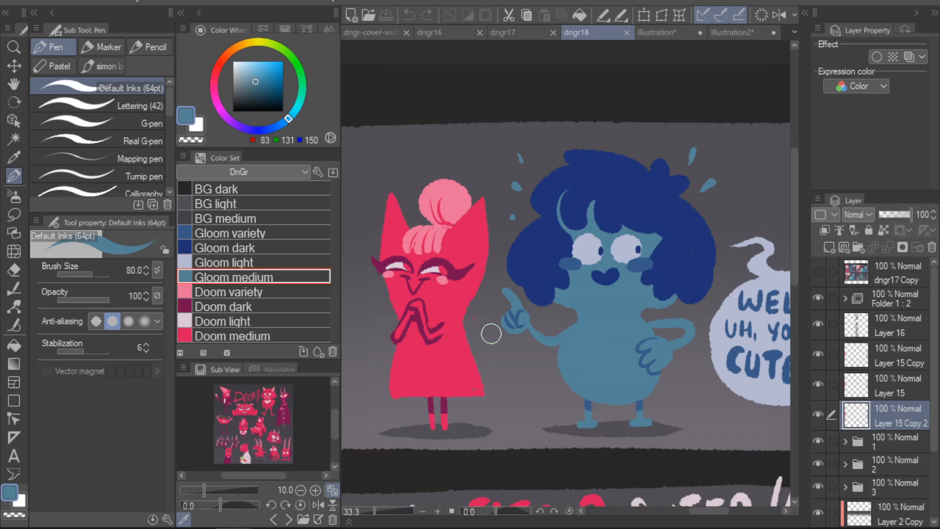
click(740, 32)
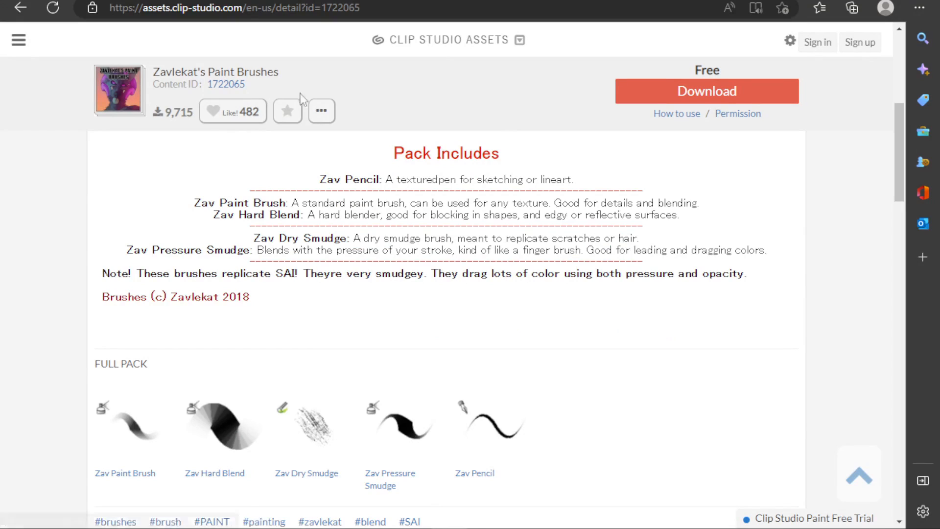
scroll(368, 169, up, 6)
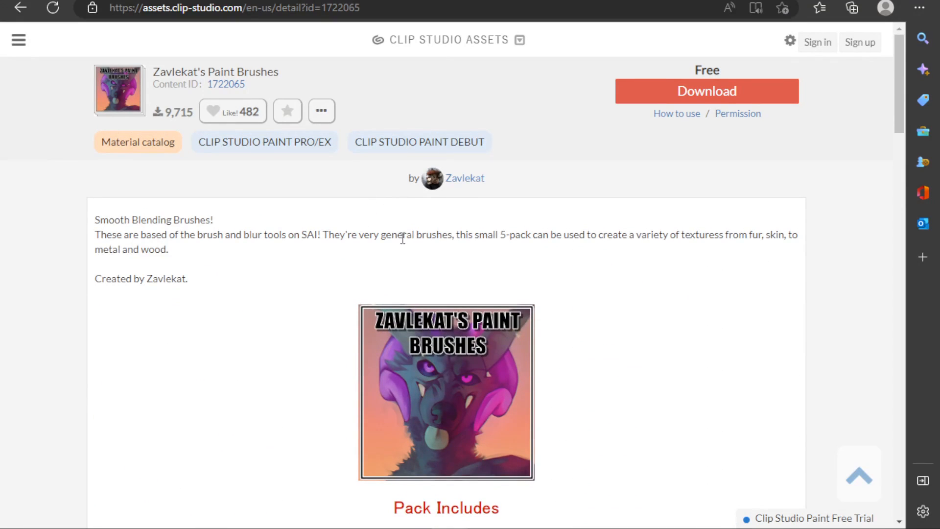
drag(158, 72, 205, 73)
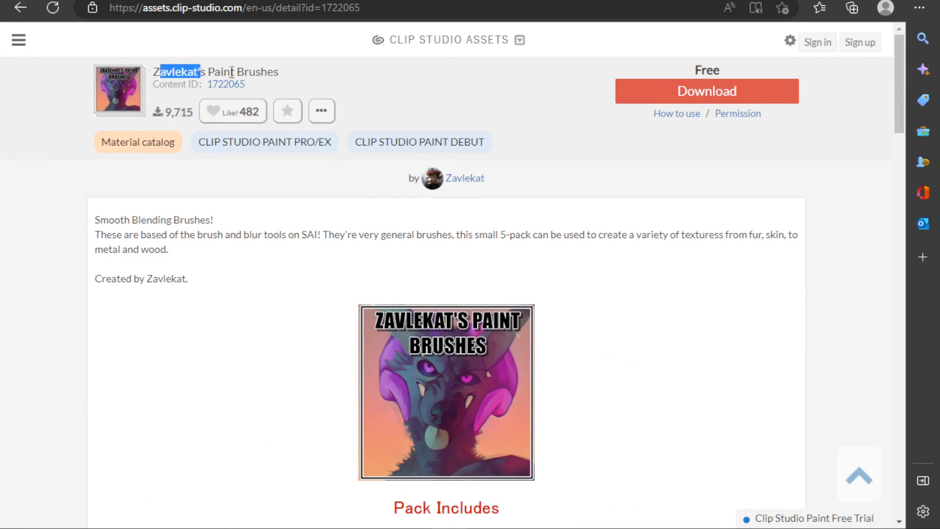
click(269, 75)
scroll(339, 268, down, 5)
scroll(339, 268, down, 5)
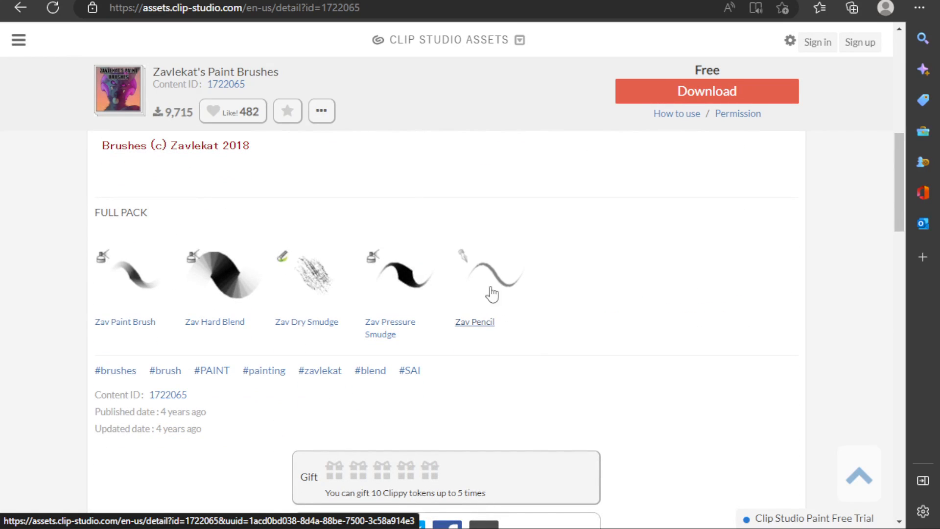
drag(526, 325, 483, 262)
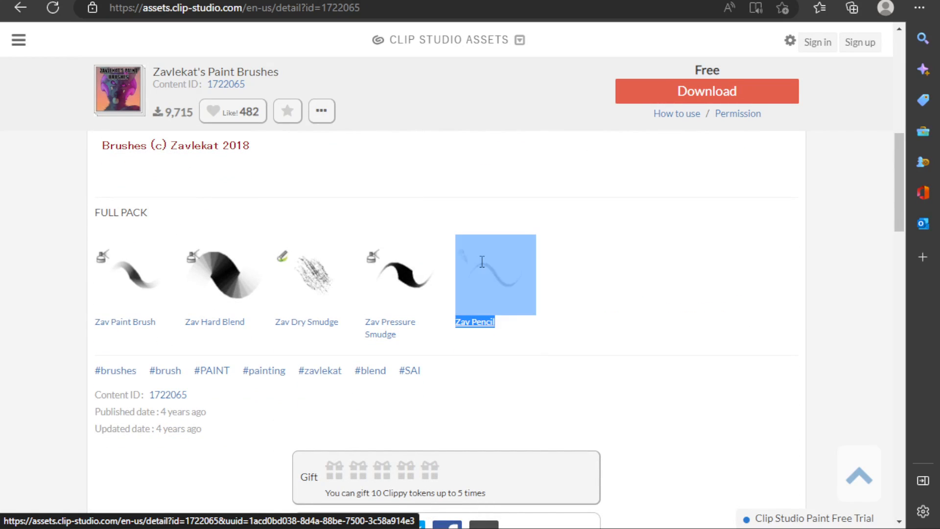
click(557, 272)
scroll(602, 290, up, 5)
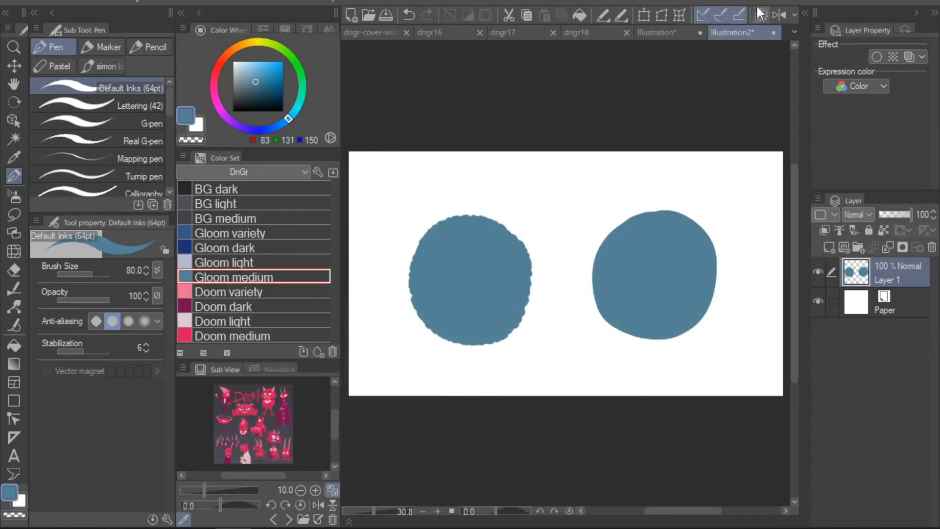
- Close the Illustration2 canvas without saving and choose the Doom dark swatch as the drawing color
click(774, 32)
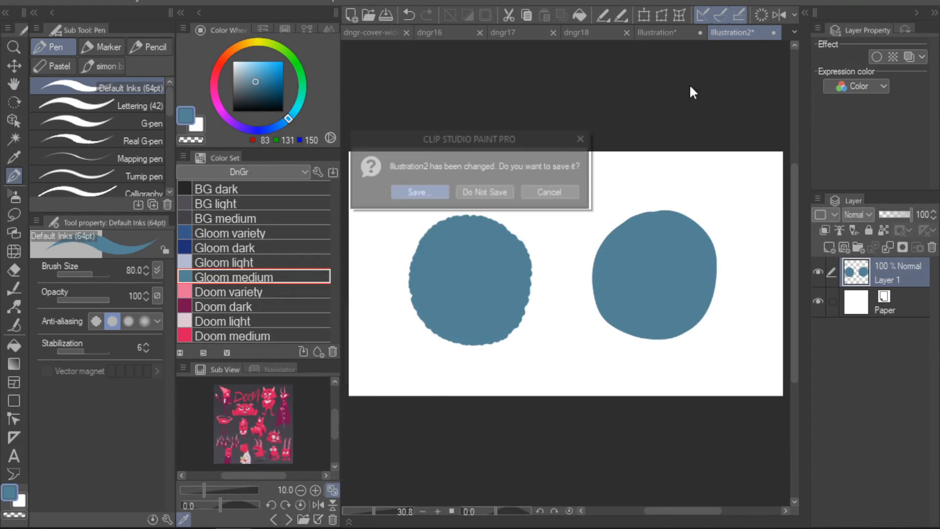
click(507, 190)
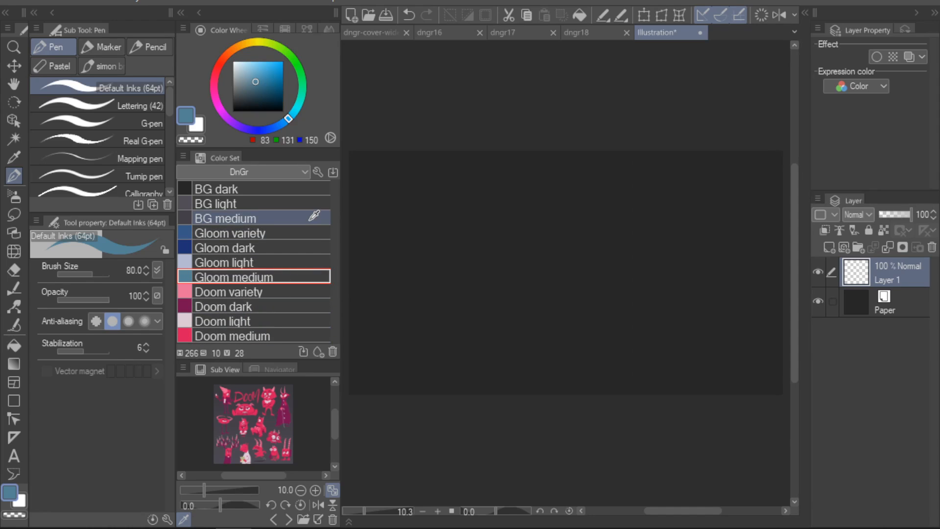
click(228, 309)
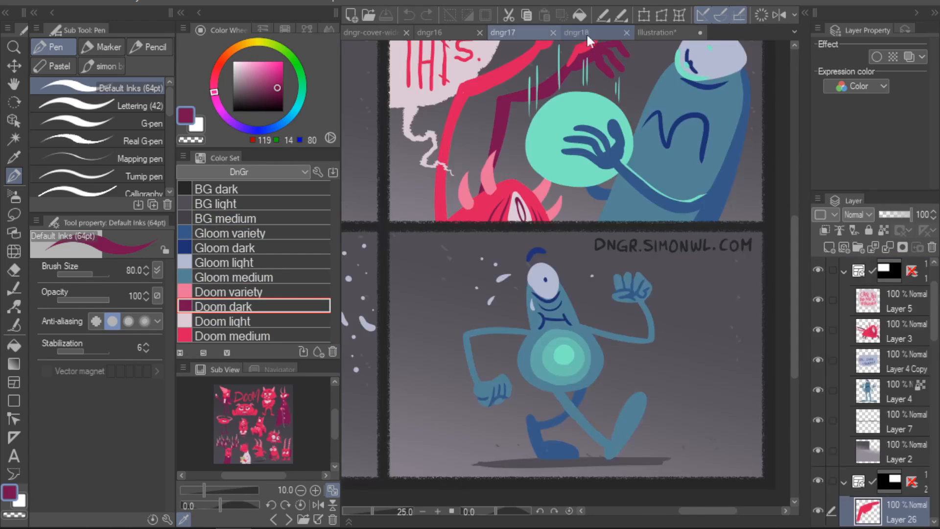
- Compare the full-page panel layouts of the dngr17, dngr18 and dngr16 comics
click(519, 33)
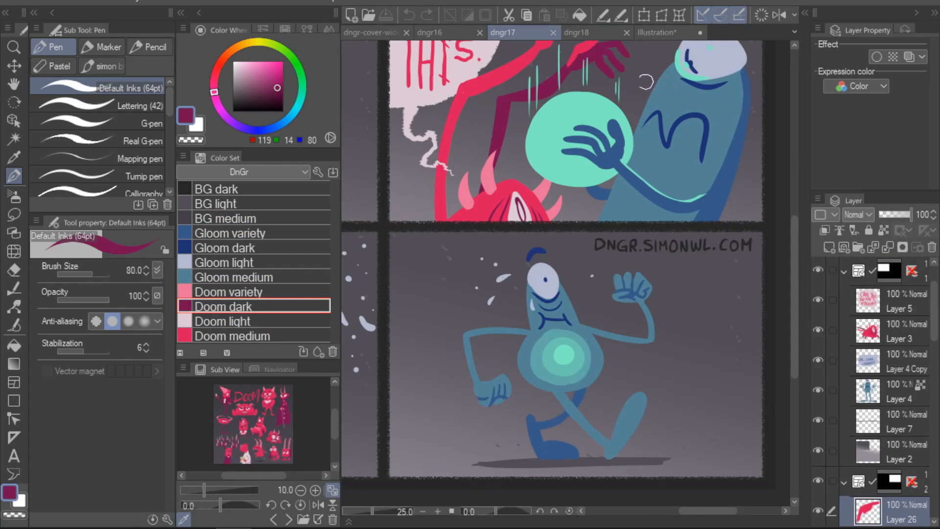
key(ctrl+0)
click(597, 30)
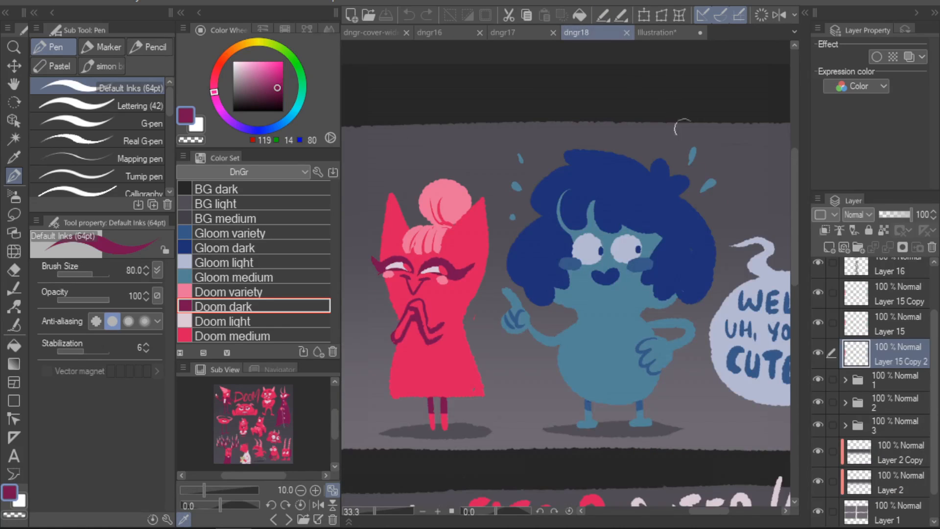
key(ctrl+0)
click(509, 32)
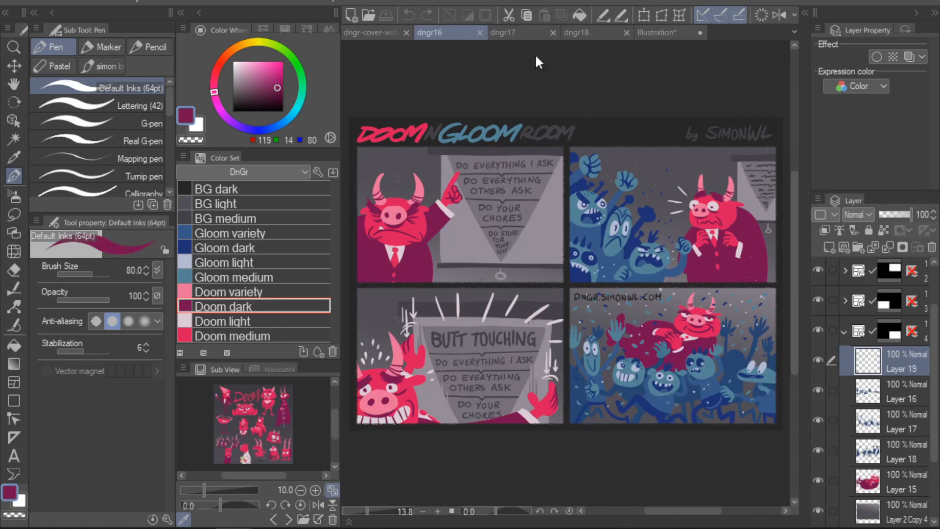
click(589, 32)
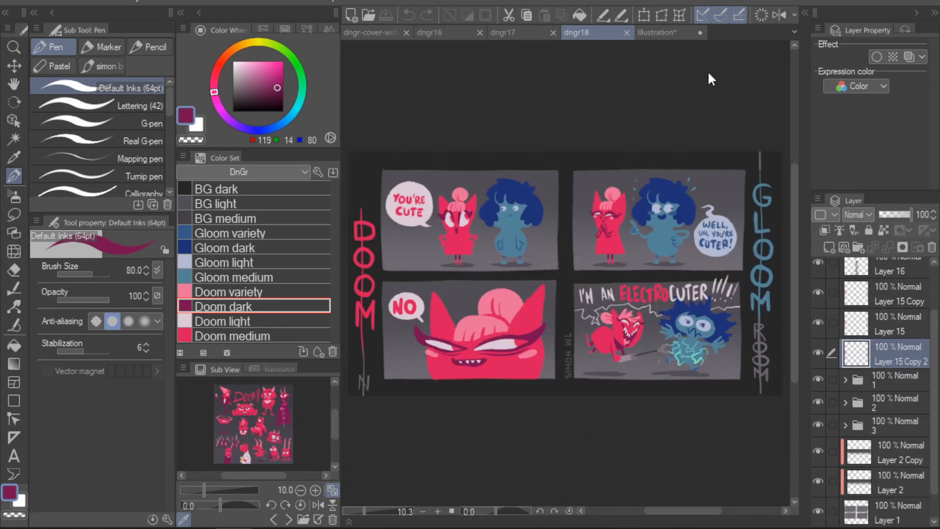
- Sketch two tall rectangular panel frames in Doom dark across the left and middle of the dark Illustration canvas
click(671, 32)
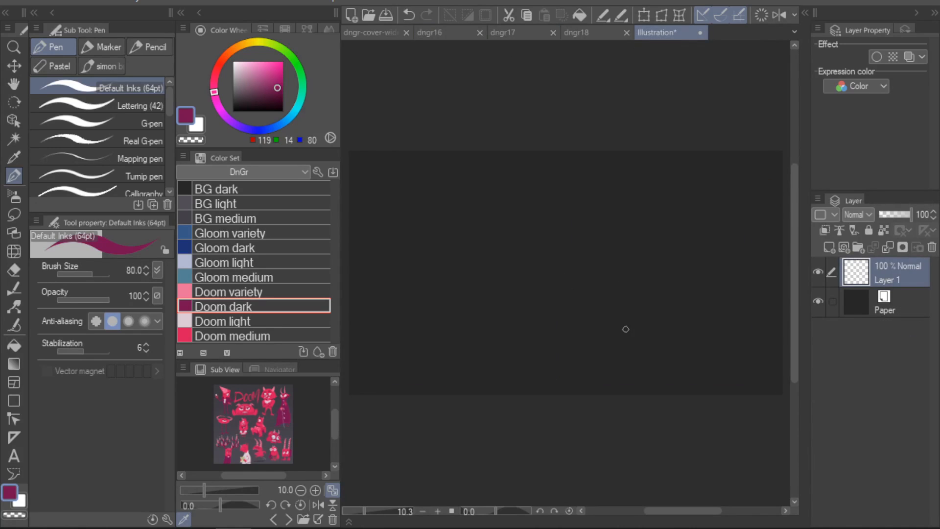
mouse_move(361, 164)
mouse_down()
mouse_move(363, 284)
mouse_move(480, 388)
mouse_up()
mouse_move(367, 165)
mouse_down()
mouse_move(489, 174)
mouse_move(492, 380)
mouse_up()
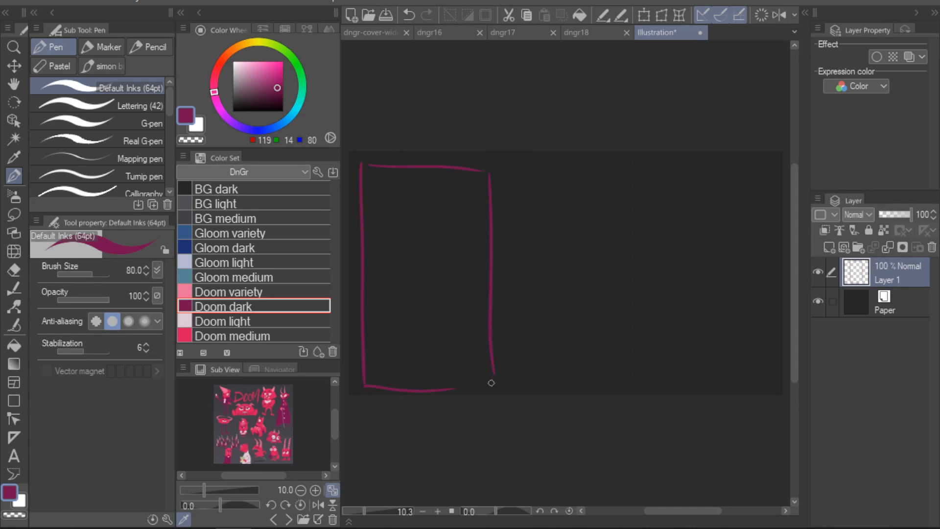
drag(503, 176, 508, 376)
drag(508, 377, 535, 384)
drag(509, 167, 636, 385)
drag(527, 384, 622, 378)
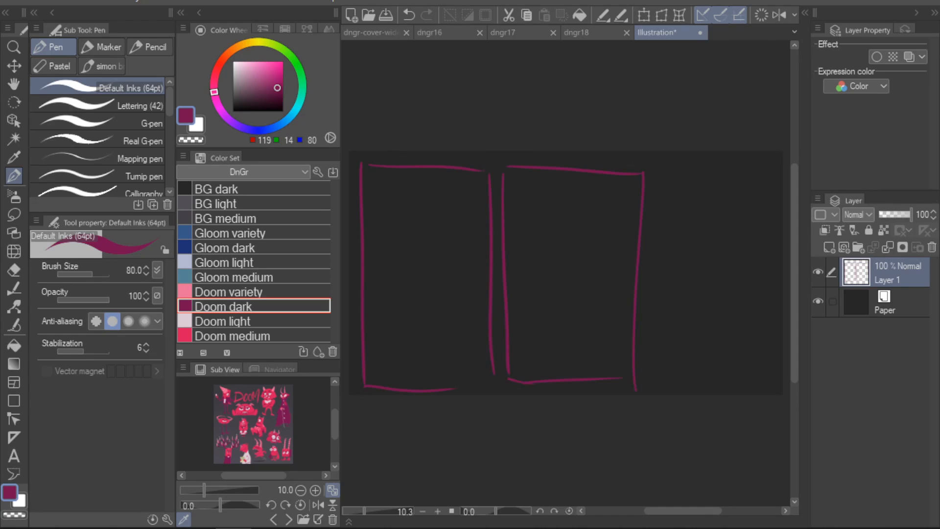
- Sketch a third tall panel frame on the right side of the canvas, undoing the misplaced first edge
drag(665, 172, 663, 347)
key(ctrl+z)
mouse_move(645, 170)
mouse_down()
mouse_move(645, 370)
mouse_move(735, 385)
mouse_up()
drag(647, 162, 759, 165)
drag(775, 168, 768, 384)
drag(707, 388, 768, 385)
- Erase the upper part of the middle panel's right edge with the Hard eraser at brush size 80
key(e)
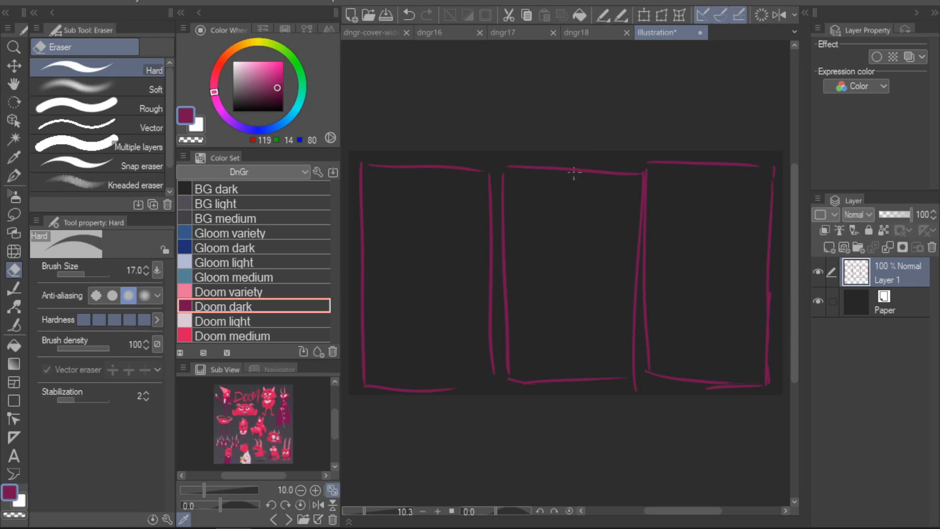
key(bracketright)
key(bracketright)
key(bracketright)
key(bracketright)
key(bracketright)
key(bracketright)
key(bracketright)
key(bracketright)
drag(642, 171, 636, 294)
click(634, 175)
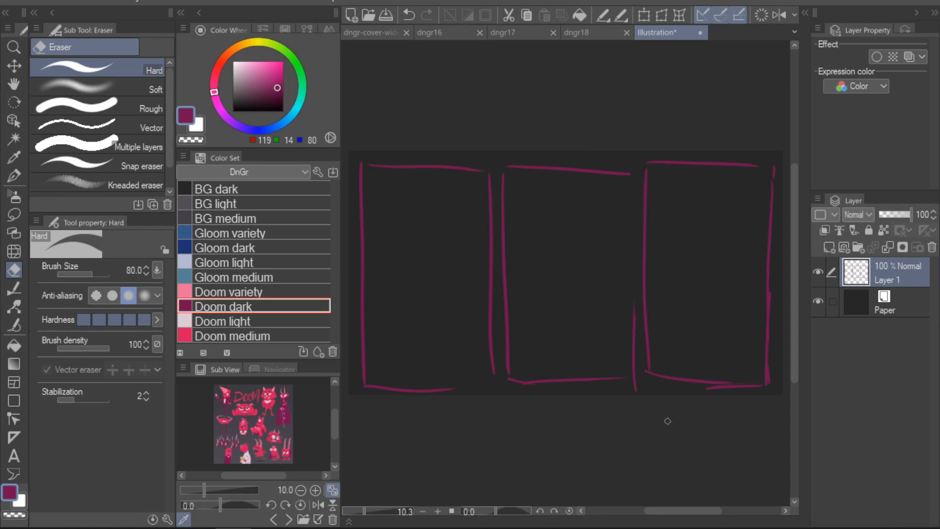
- Redraw the middle panel's right edge with the Default Inks pen and close the gaps in the three frames' corners and bottom edges
key(p)
drag(637, 172, 636, 398)
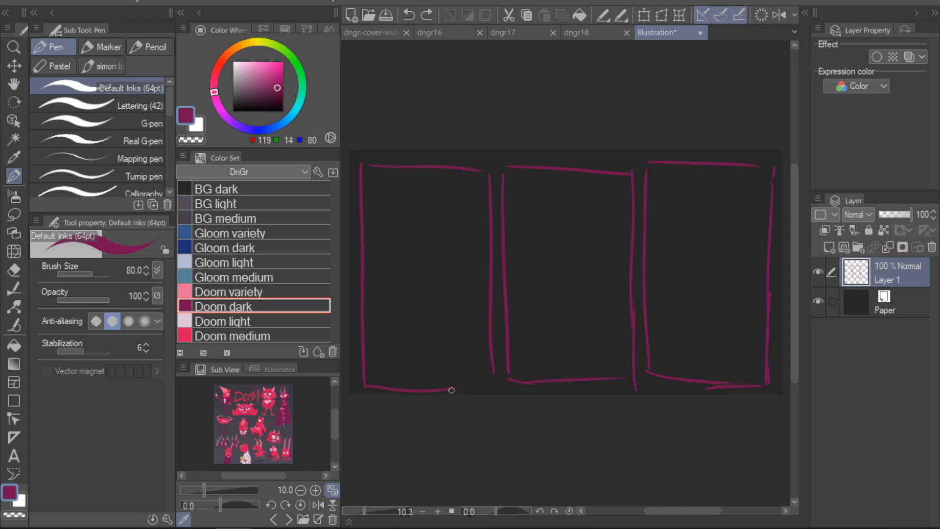
drag(451, 390, 492, 384)
drag(697, 379, 648, 376)
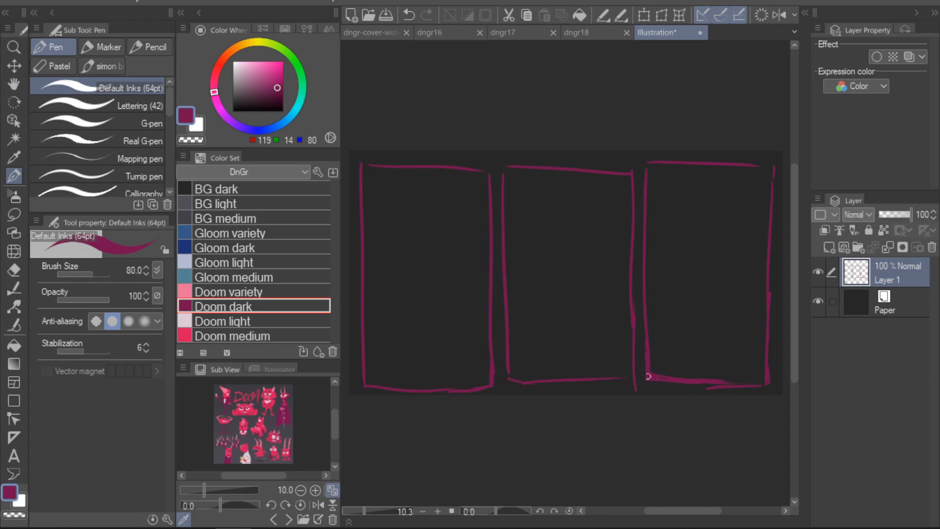
mouse_move(751, 163)
mouse_down()
mouse_move(770, 163)
mouse_move(768, 245)
mouse_up()
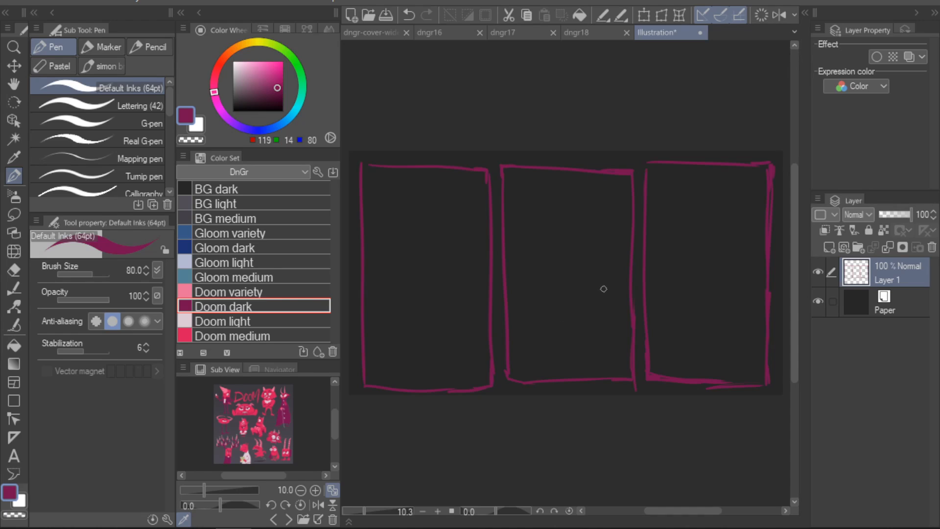
mouse_move(491, 387)
mouse_down()
mouse_move(366, 388)
mouse_move(631, 380)
mouse_up()
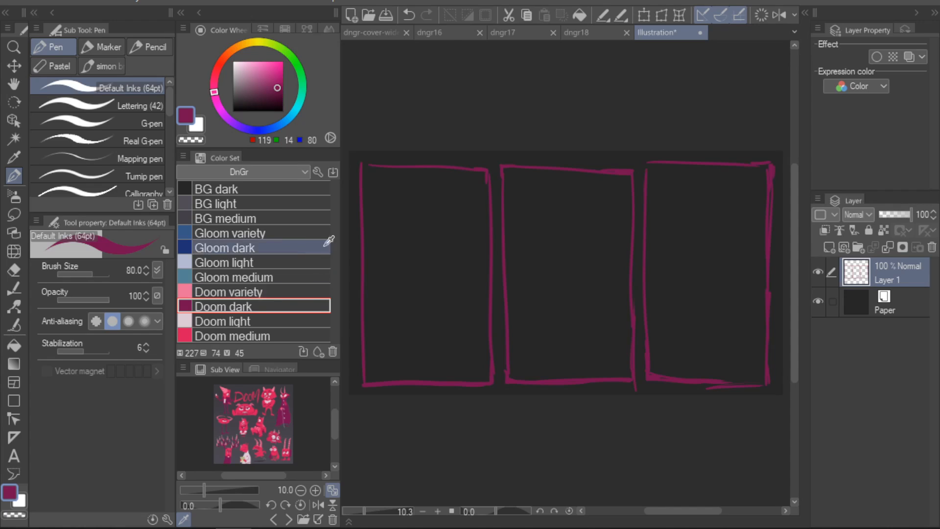
- Pick the Gloom dark swatch and try a few sketch strokes inside the first panel, undoing them
click(277, 247)
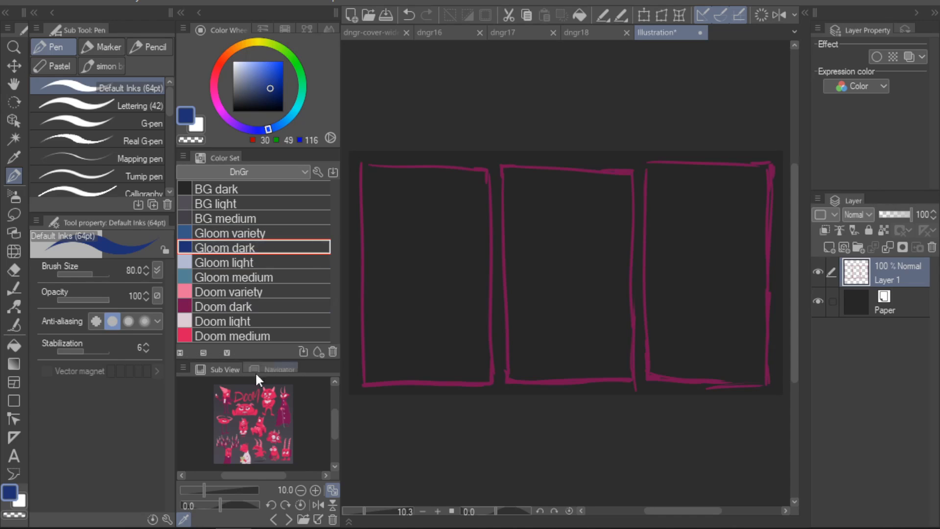
click(294, 233)
click(314, 248)
drag(435, 254, 400, 307)
mouse_move(399, 311)
mouse_down()
mouse_move(447, 255)
mouse_move(434, 312)
mouse_up()
key(ctrl+z)
drag(396, 310, 431, 314)
drag(379, 210, 410, 259)
key(ctrl+z)
key(ctrl+z)
key(ctrl+z)
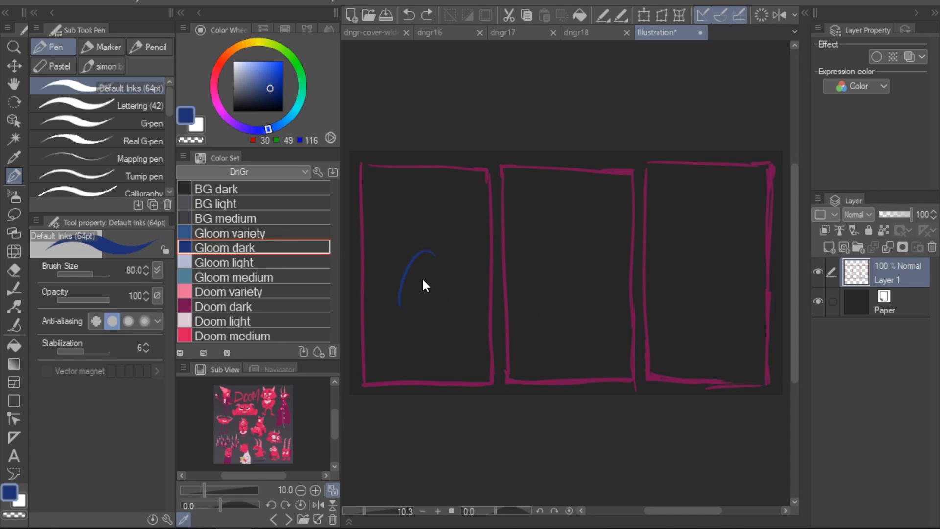
- Sketch a character's round head, face, chair and hands in Gloom dark inside the first panel, undoing misplaced strokes
key(ctrl+z)
drag(422, 255, 435, 294)
mouse_move(399, 260)
mouse_down()
mouse_move(406, 315)
mouse_move(457, 297)
mouse_up()
mouse_move(407, 313)
mouse_down()
mouse_move(443, 311)
mouse_move(430, 309)
mouse_move(405, 330)
mouse_up()
key(ctrl+z)
drag(405, 330, 441, 327)
mouse_move(386, 271)
mouse_down()
mouse_move(400, 332)
mouse_move(395, 267)
mouse_up()
drag(389, 261, 400, 263)
drag(416, 323, 432, 327)
drag(456, 287, 461, 321)
mouse_move(411, 295)
mouse_down()
mouse_move(439, 318)
mouse_move(437, 327)
mouse_move(439, 302)
mouse_up()
drag(408, 308, 460, 327)
drag(458, 289, 463, 308)
drag(476, 313, 464, 334)
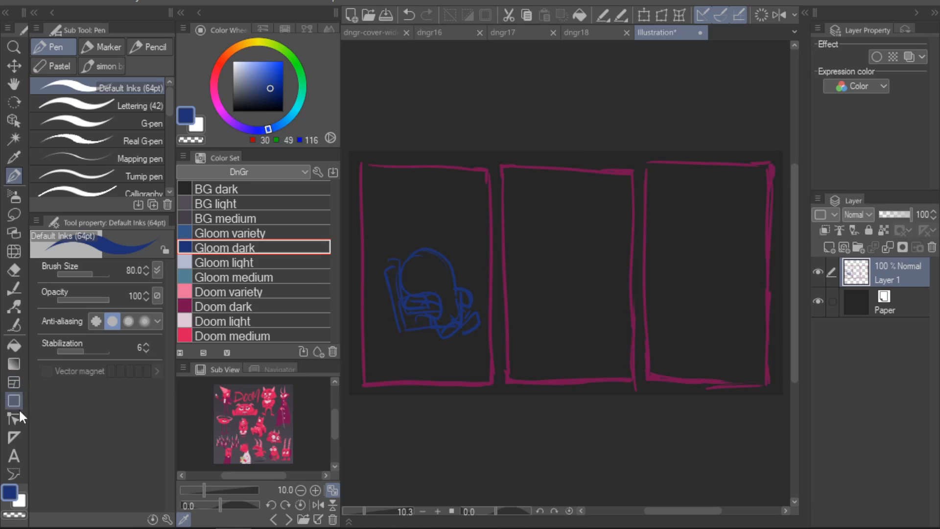
- Lock the layer's transparent pixels and recolor the blue character sketch in Doom dark with a filled rectangle
click(882, 229)
click(222, 306)
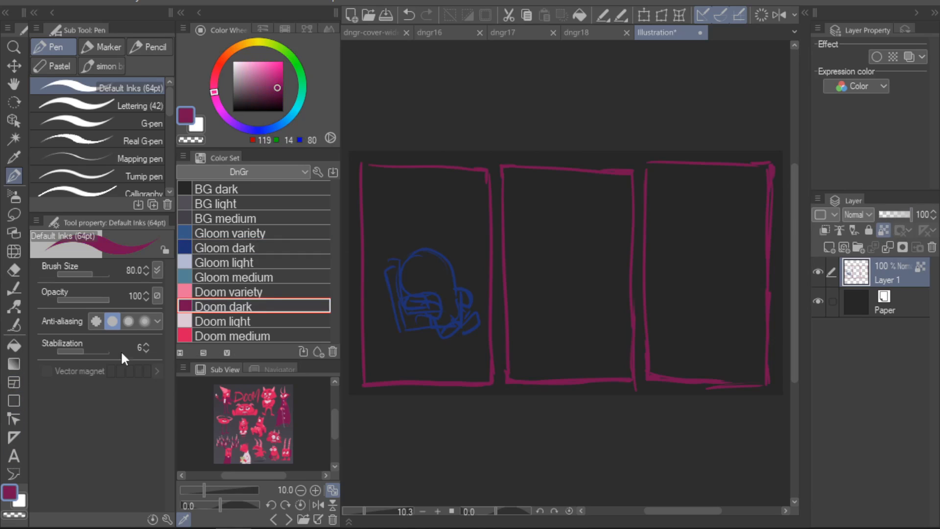
click(14, 400)
drag(374, 229, 541, 372)
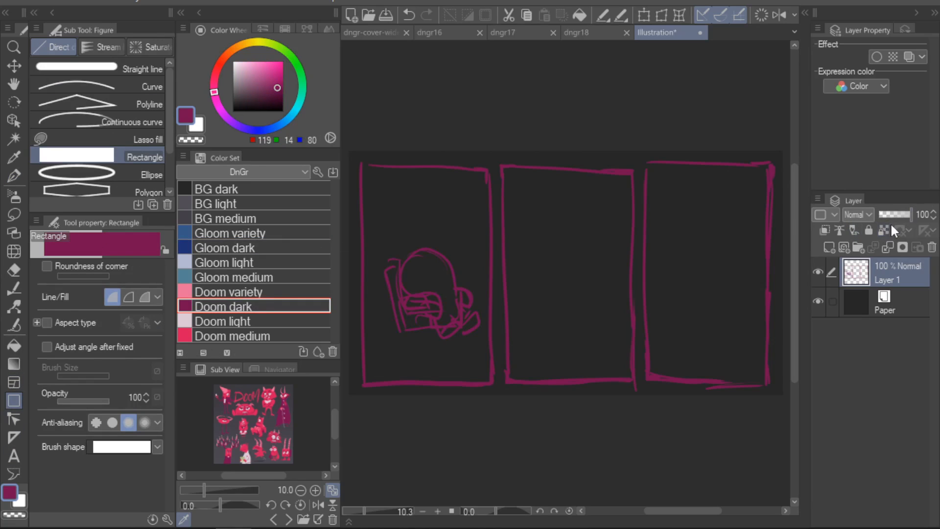
- Lasso the character in the first panel, scale it to 83% and apply the transformation
key(m)
mouse_move(472, 319)
mouse_down()
mouse_move(482, 294)
mouse_move(382, 308)
mouse_move(470, 340)
mouse_up()
key(ctrl+t)
drag(464, 255, 435, 327)
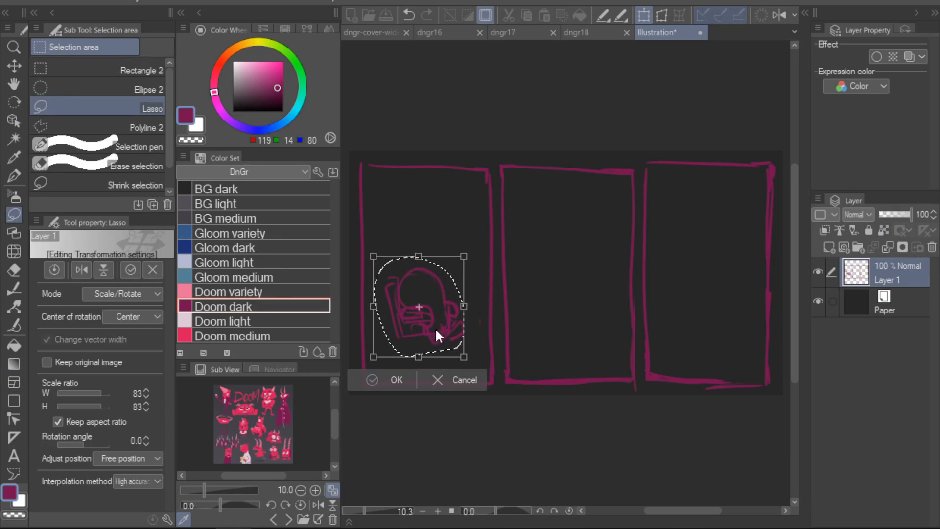
key(Return)
- Draw Doom dark strings rising from both sides of the character's chair with the Default Inks pen, undoing misplaced strokes
key(p)
key(ctrl+z)
drag(383, 241, 402, 296)
key(ctrl+z)
drag(435, 235, 435, 275)
drag(448, 244, 444, 289)
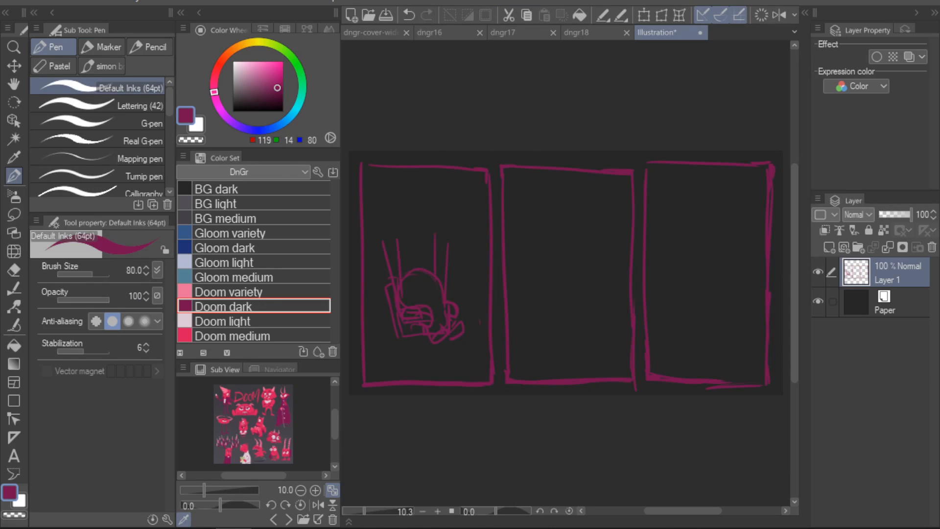
- Draw Gloom dark balloons on top of the strings and add glasses to the character's face in Doom dark
click(225, 247)
mouse_move(377, 235)
mouse_down()
mouse_move(395, 227)
mouse_move(389, 215)
mouse_move(397, 231)
mouse_move(438, 232)
mouse_move(437, 215)
mouse_move(460, 227)
mouse_up()
click(224, 306)
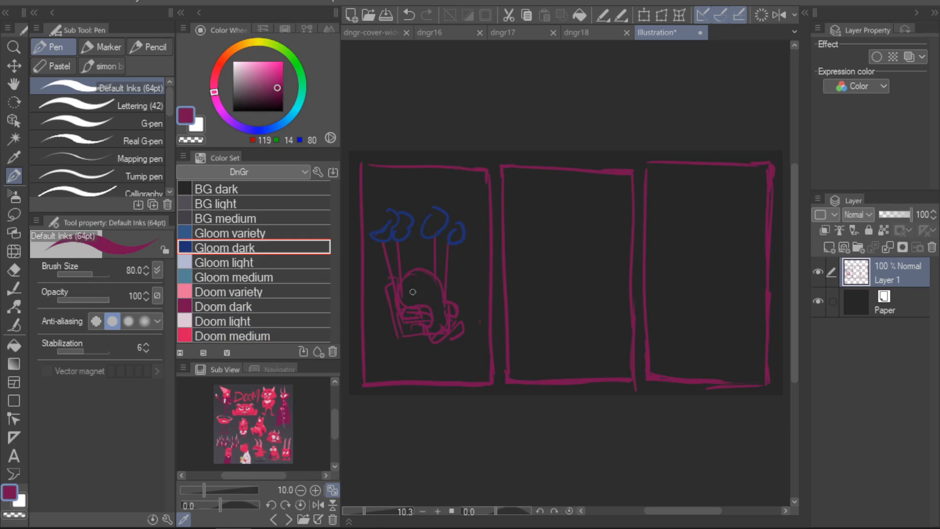
drag(413, 291, 457, 287)
key(ctrl+z)
- Lasso the balloon-lifted character in the first panel, scale it down slightly and shift it up
key(m)
mouse_move(463, 197)
mouse_down()
mouse_move(372, 272)
mouse_move(487, 336)
mouse_move(478, 200)
mouse_up()
key(ctrl+t)
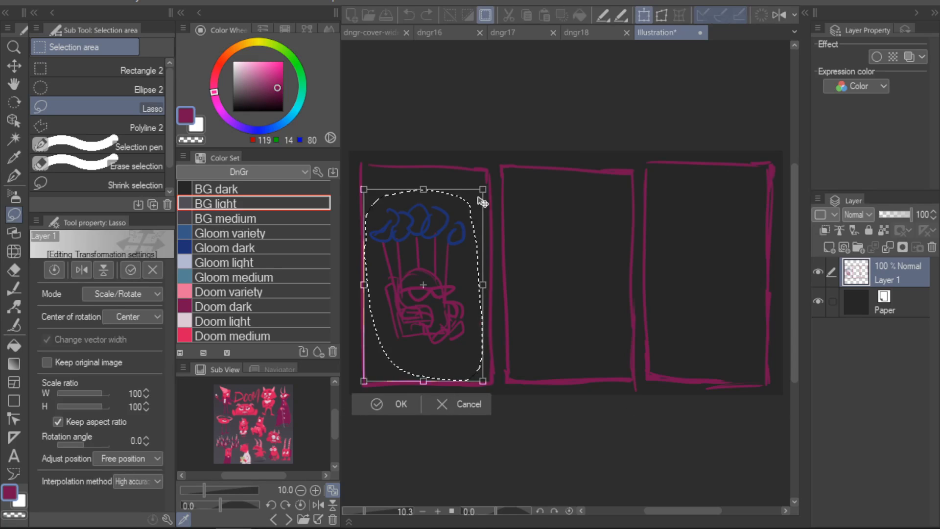
mouse_move(449, 288)
mouse_down()
mouse_move(444, 314)
mouse_move(457, 312)
mouse_move(459, 252)
mouse_move(459, 298)
mouse_move(456, 240)
mouse_up()
key(Return)
- Try sketching a large speech bubble with a pointed tail in the lower part of the first panel
key(p)
mouse_move(458, 324)
mouse_down()
mouse_move(407, 353)
mouse_move(438, 368)
mouse_move(444, 321)
mouse_move(464, 317)
mouse_move(459, 307)
mouse_move(489, 320)
mouse_up()
key(ctrl+z)
key(ctrl+z)
- Sketch the seated character and a tailed speech bubble in the middle panel, and erase the first panel's speech bubble
mouse_move(552, 237)
mouse_down()
mouse_move(581, 247)
mouse_move(541, 267)
mouse_up()
drag(587, 252, 602, 238)
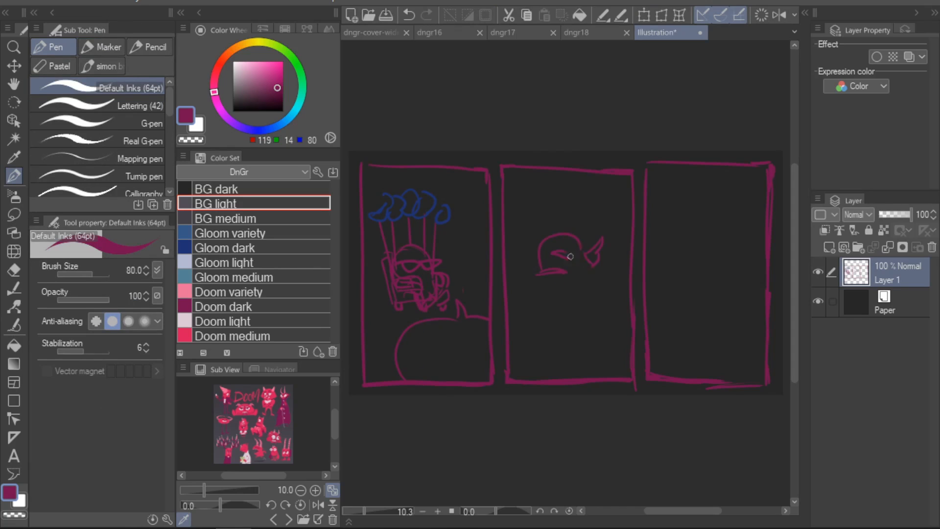
drag(556, 290, 593, 297)
mouse_move(552, 379)
mouse_down()
mouse_move(596, 315)
mouse_move(628, 318)
mouse_up()
drag(529, 241, 541, 302)
drag(529, 241, 545, 233)
drag(484, 318, 408, 376)
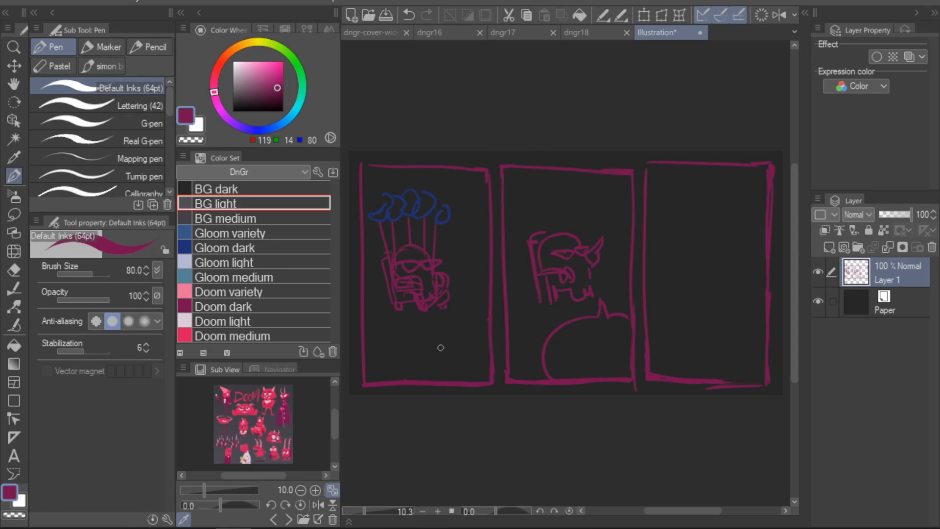
- Sketch horizontal ground lines along the first panel's lower part and small clouds around the character
mouse_move(374, 358)
mouse_down()
mouse_move(439, 343)
mouse_move(472, 354)
mouse_up()
key(ctrl+z)
mouse_move(485, 287)
mouse_down()
mouse_move(446, 304)
mouse_move(485, 306)
mouse_up()
drag(461, 247, 458, 256)
drag(376, 340, 474, 337)
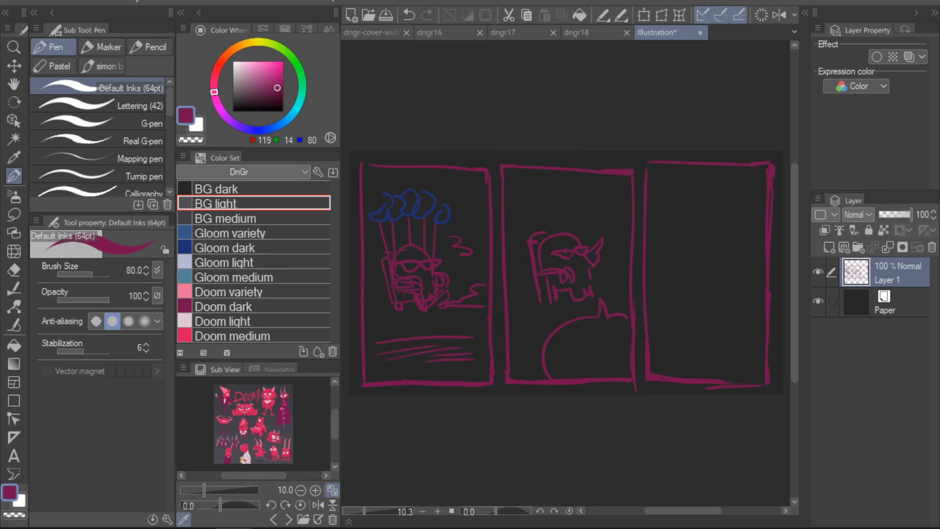
drag(390, 364, 468, 354)
key(ctrl+z)
drag(382, 371, 466, 370)
drag(371, 304, 368, 310)
drag(450, 339, 473, 333)
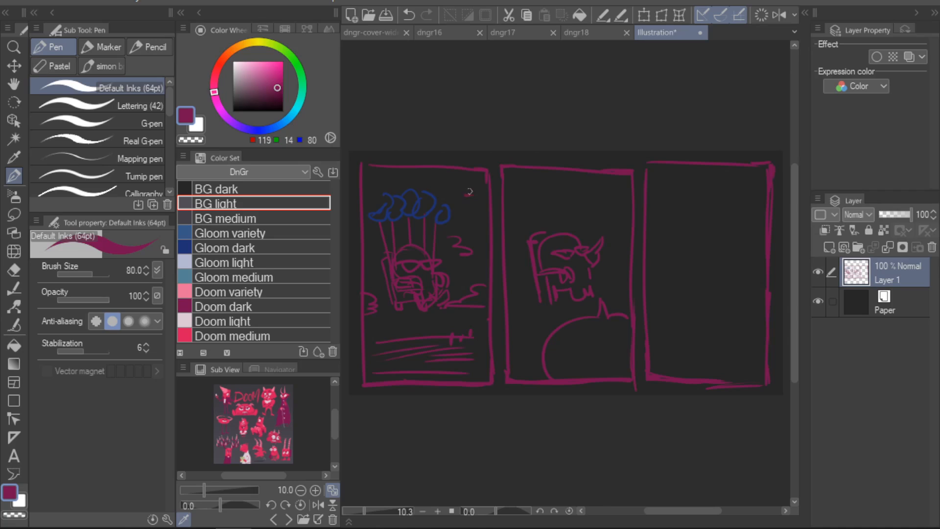
drag(469, 191, 482, 201)
- Draw balloon strings above the middle panel's character in Doom dark and top them with Gloom dark balloons
mouse_move(519, 204)
mouse_down()
mouse_move(531, 234)
mouse_move(543, 231)
mouse_up()
drag(569, 202, 569, 232)
click(226, 247)
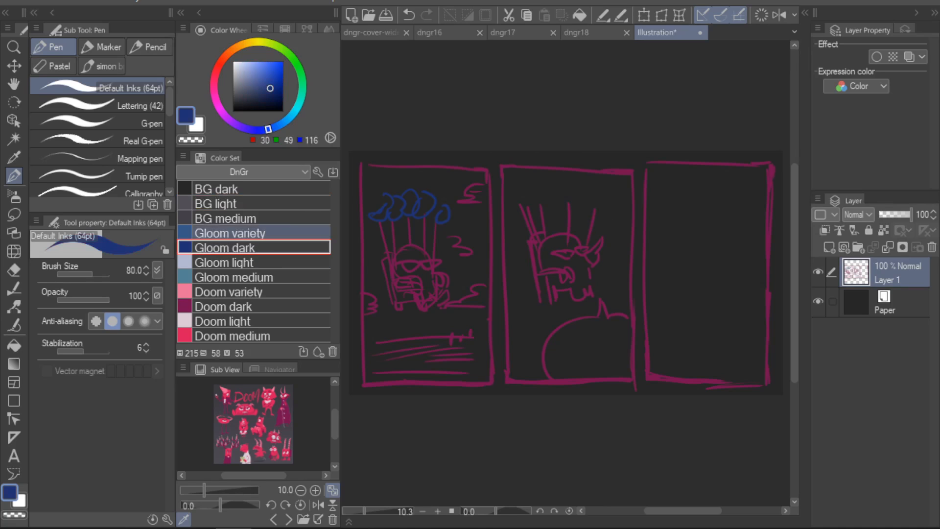
drag(525, 195, 538, 194)
drag(543, 190, 555, 187)
drag(568, 185, 595, 202)
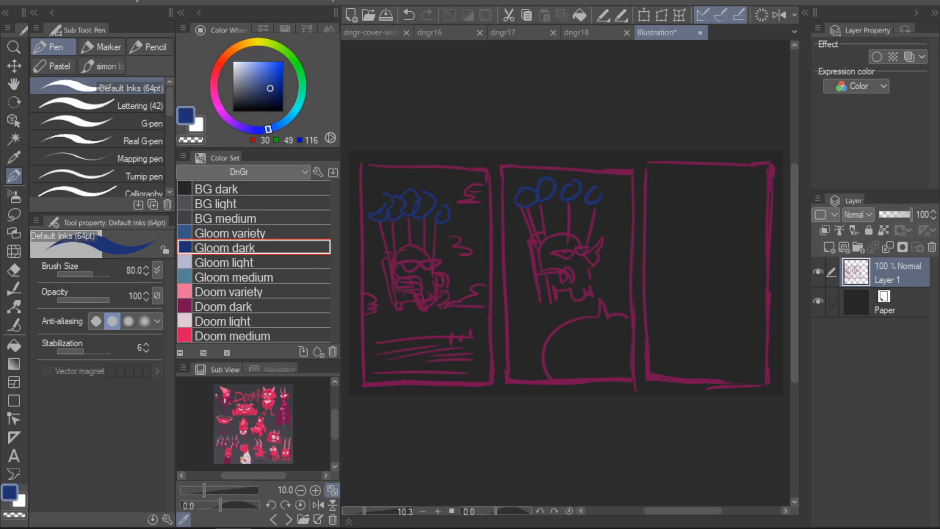
- Using Doom dark, letter the middle speech bubble starting with "YOU'RE ALL" and sketch the third panel's sinking character and round speech bubble
alt+click(629, 376)
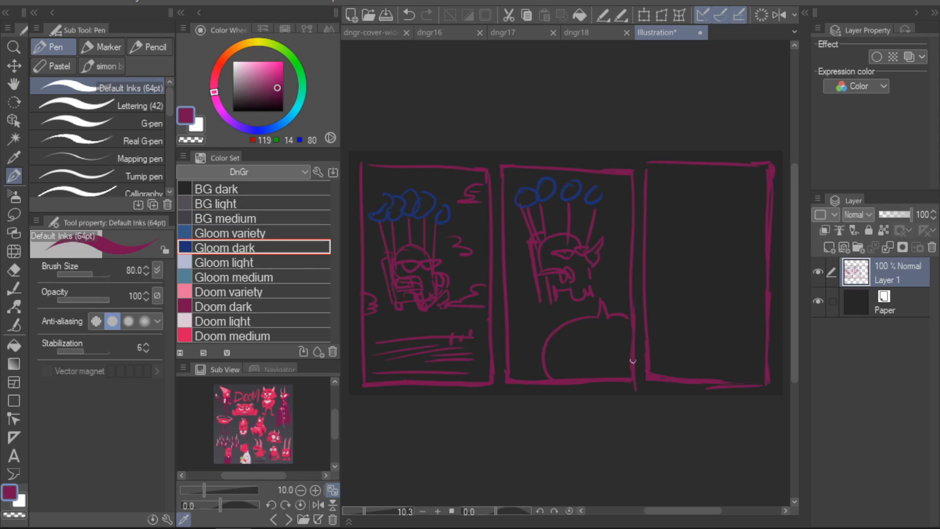
drag(566, 332, 572, 345)
mouse_move(579, 331)
mouse_down()
mouse_move(573, 345)
mouse_move(581, 337)
mouse_up()
drag(587, 335, 606, 336)
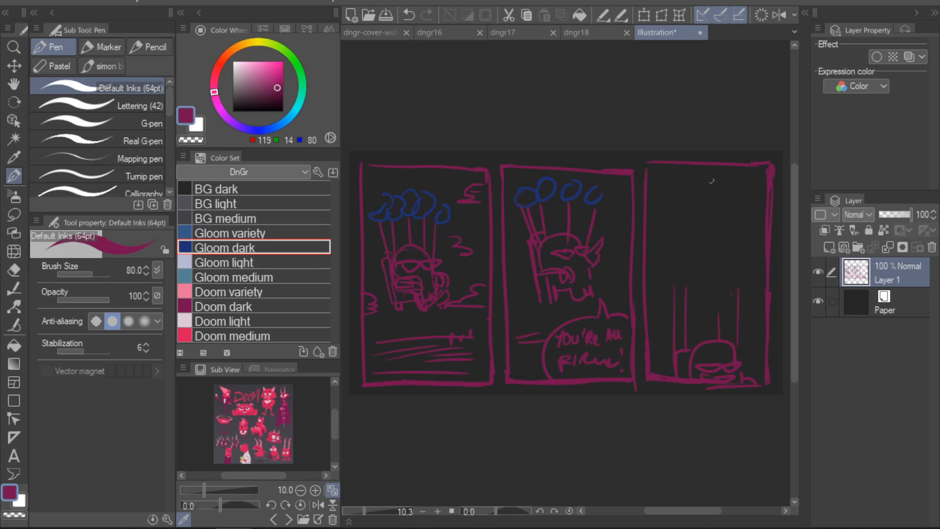
mouse_move(715, 179)
mouse_down()
mouse_move(718, 243)
mouse_move(678, 206)
mouse_up()
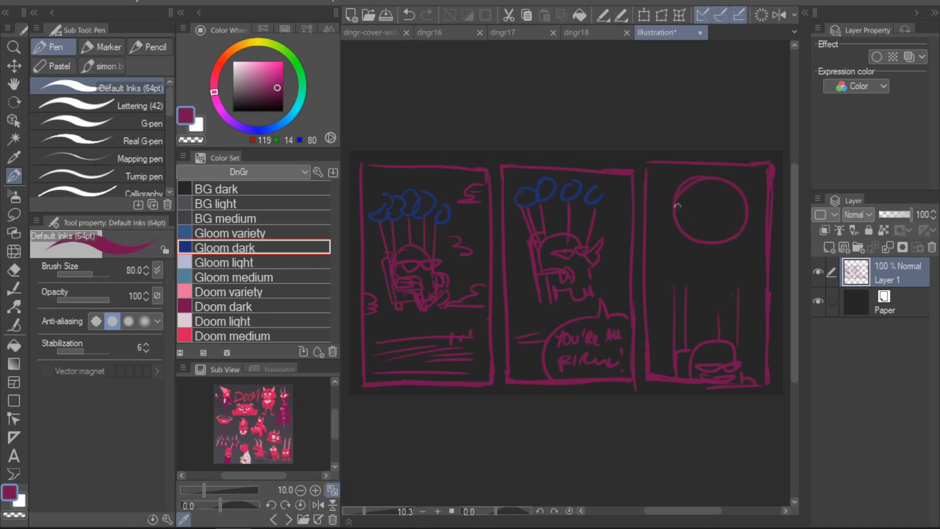
mouse_move(706, 242)
mouse_down()
mouse_move(710, 264)
mouse_move(714, 244)
mouse_move(711, 288)
mouse_up()
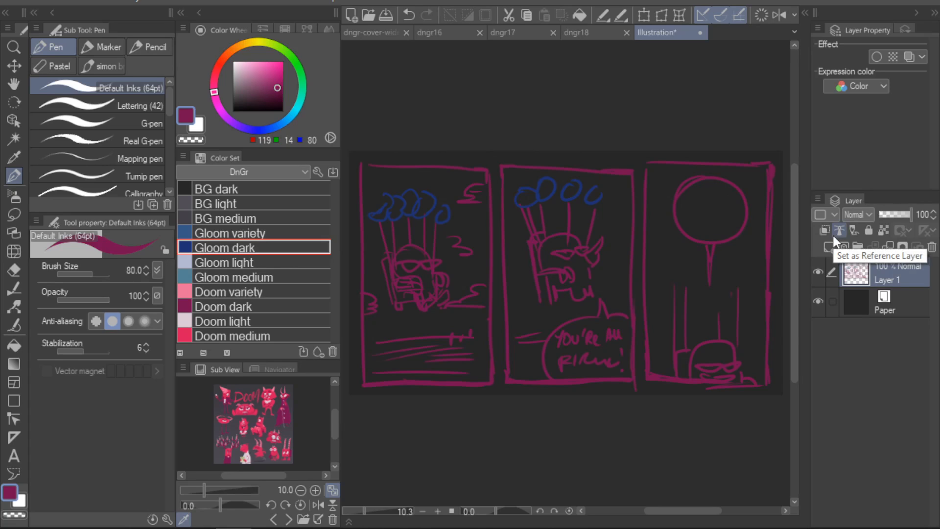
- Lasso the middle panel's drawing and transform it to a slightly smaller size
key(m)
mouse_move(548, 168)
mouse_down()
mouse_move(516, 186)
mouse_move(517, 253)
mouse_move(532, 304)
mouse_move(592, 306)
mouse_move(551, 320)
mouse_move(539, 373)
mouse_move(626, 371)
mouse_move(617, 333)
mouse_up()
key(ctrl+t)
key(Return)
- Select the lettered speech bubble in the middle panel, delete it and clear the selection
key(k)
key(ctrl+t)
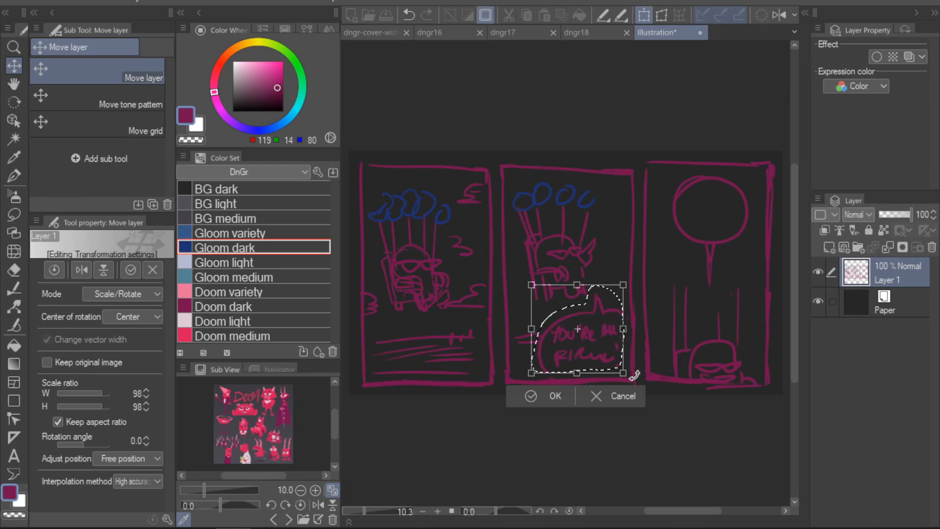
click(614, 392)
key(Delete)
key(ctrl+d)
- Redraw the middle panel's speech bubble as a round outline with a curved tail, and touch up a balloon
key(p)
key(ctrl+z)
drag(581, 308, 551, 319)
mouse_move(597, 284)
mouse_down()
mouse_move(594, 308)
mouse_move(554, 360)
mouse_move(610, 319)
mouse_up()
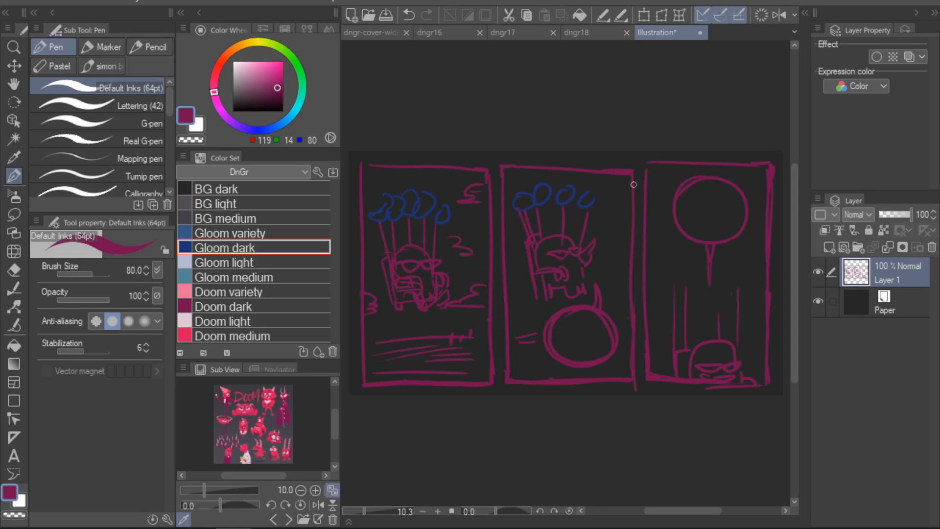
drag(552, 196, 544, 209)
- Set the drawing layer's opacity to 70%, name it "sketch" and make the Paper layer active
click(902, 215)
click(934, 218)
click(896, 301)
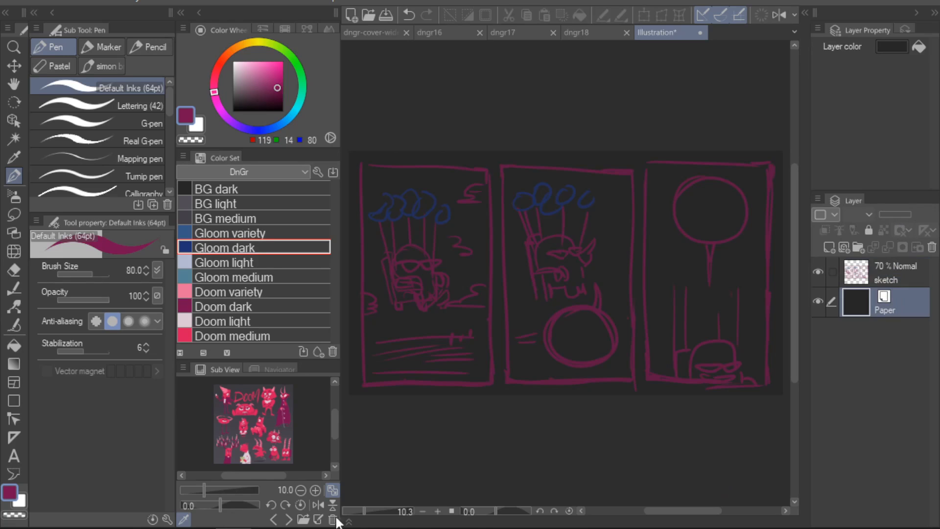
- Create a BG light rectangle frame with the Zay Pencil brush shape over the first sketched panel
key(u)
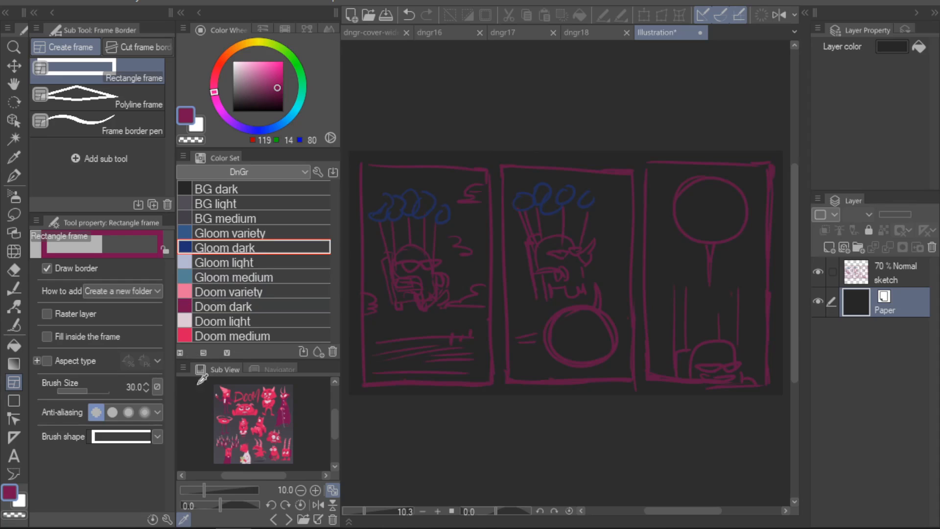
click(230, 204)
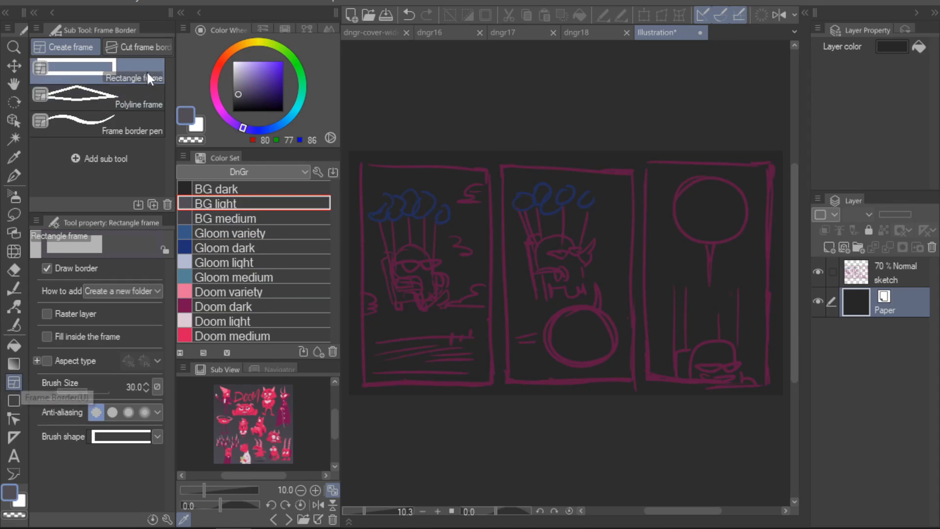
click(158, 435)
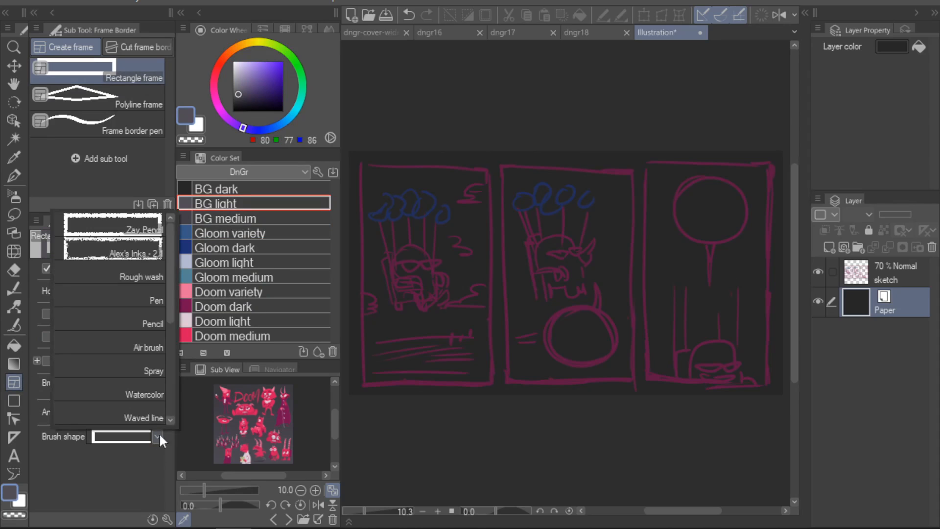
click(149, 226)
drag(361, 165, 492, 384)
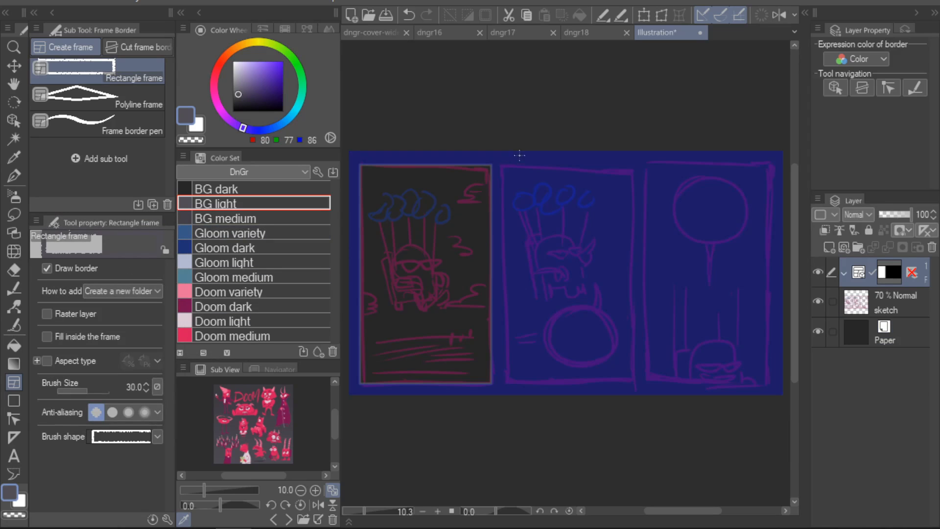
- Turn off the mask area display for the frame folder
click(907, 236)
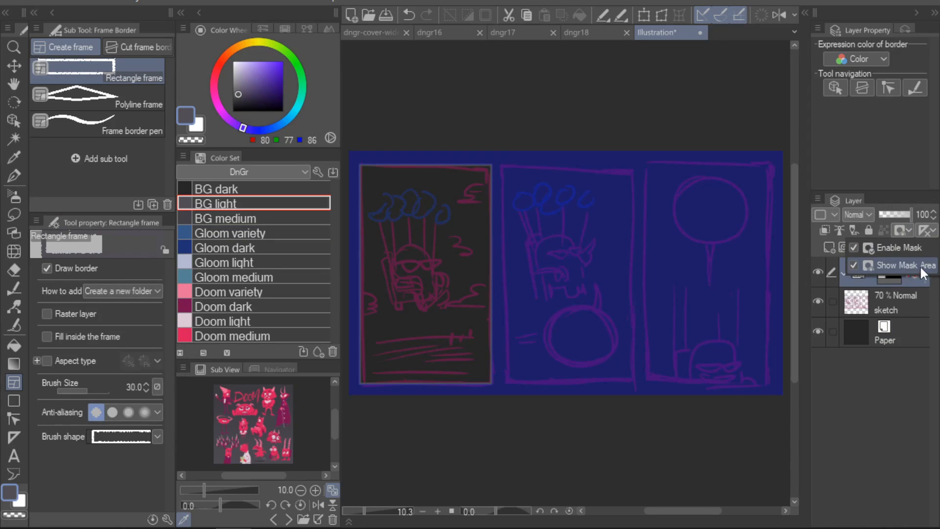
click(922, 266)
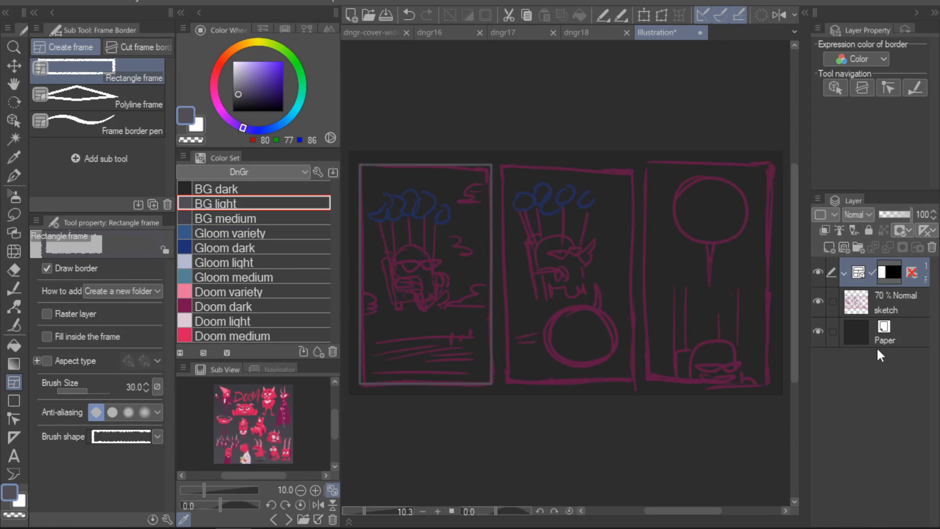
click(912, 232)
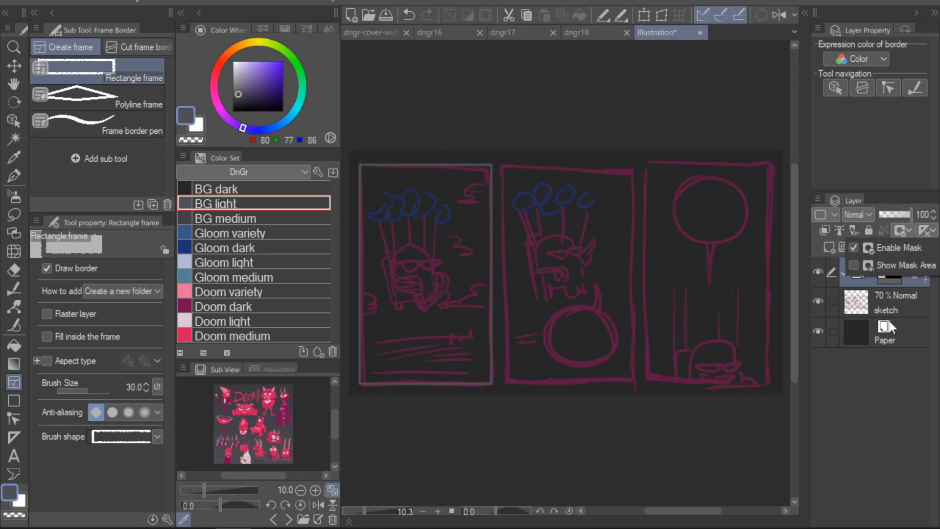
click(887, 361)
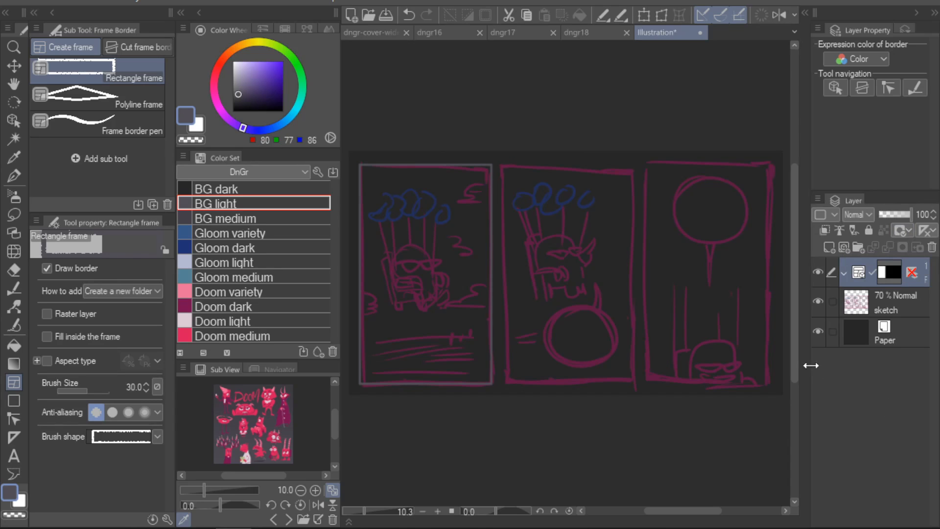
- Move the sketch layer above the frame folder and hide it
drag(877, 302, 838, 277)
click(817, 273)
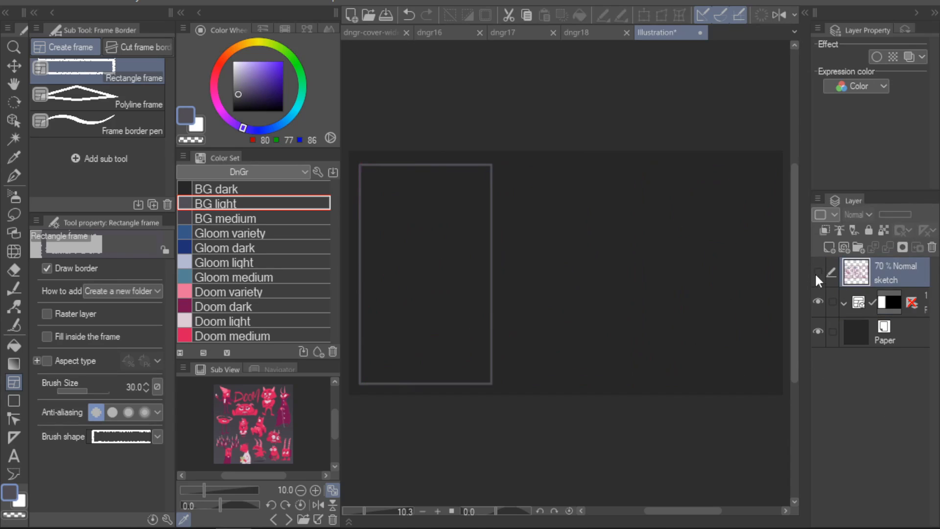
- Set the frame border's brush size to 60 with the Object tool and deselect the frame
click(889, 304)
scroll(513, 318, up, 5)
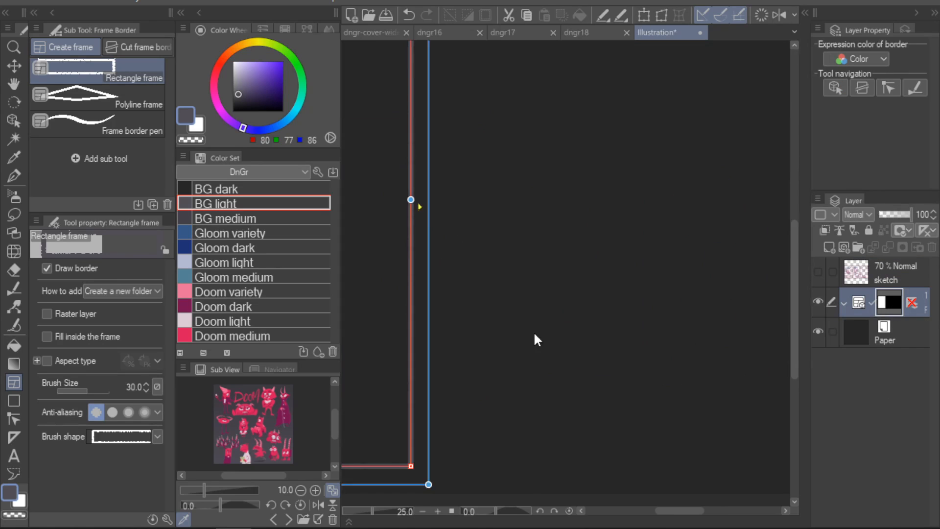
scroll(464, 381, down, 1)
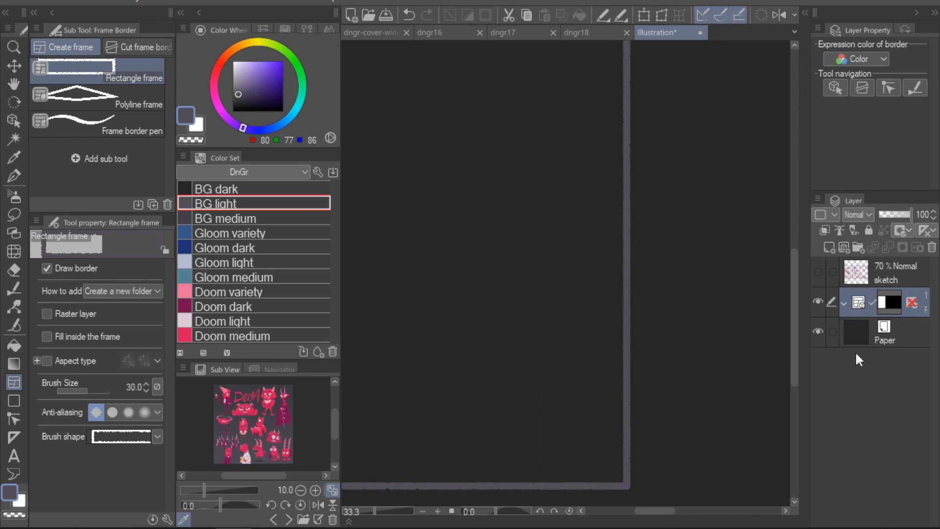
click(14, 118)
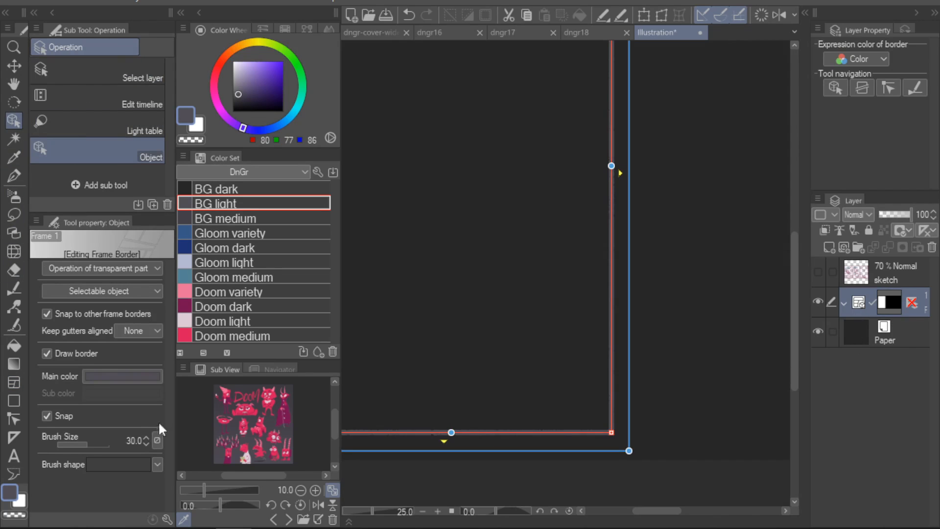
text(60)
key(Return)
click(897, 339)
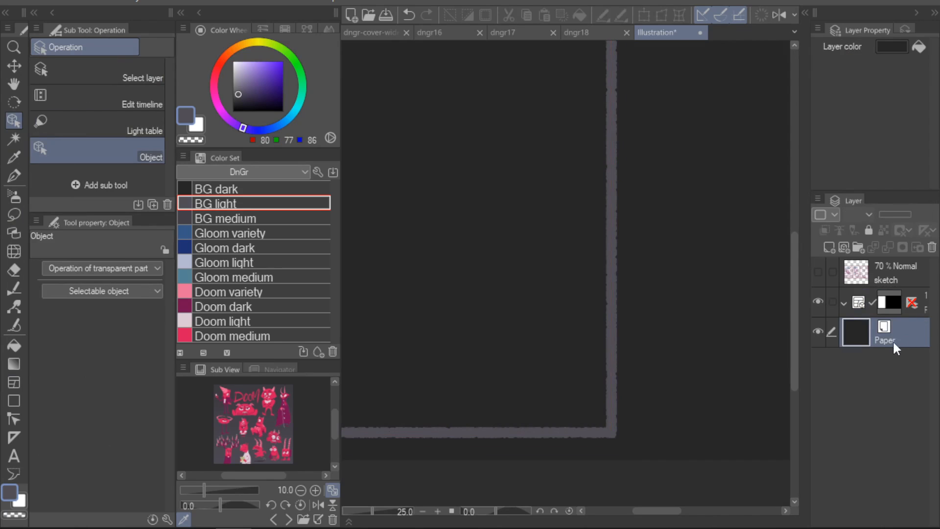
- Expand the frame folder and fill the panel on its Layer 1 with a large BG light rectangle
click(845, 301)
key(ctrl+0)
click(845, 302)
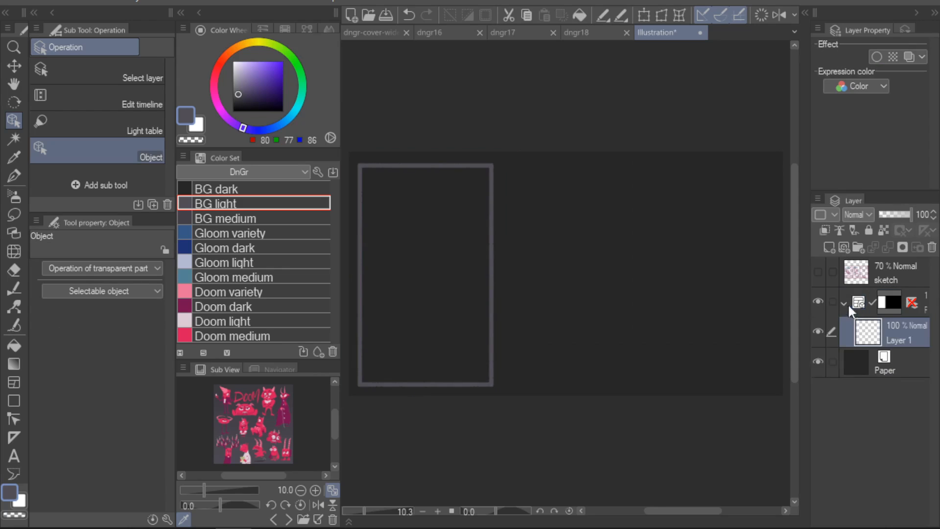
click(13, 400)
drag(669, 125, 430, 422)
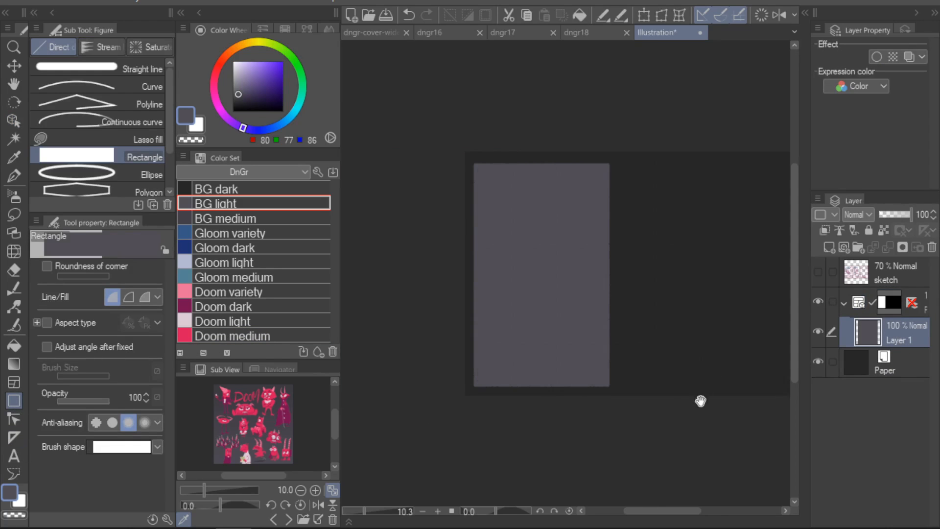
- Set the frame border's main color to BG dark on the frame folder with the Object tool
drag(701, 399, 642, 414)
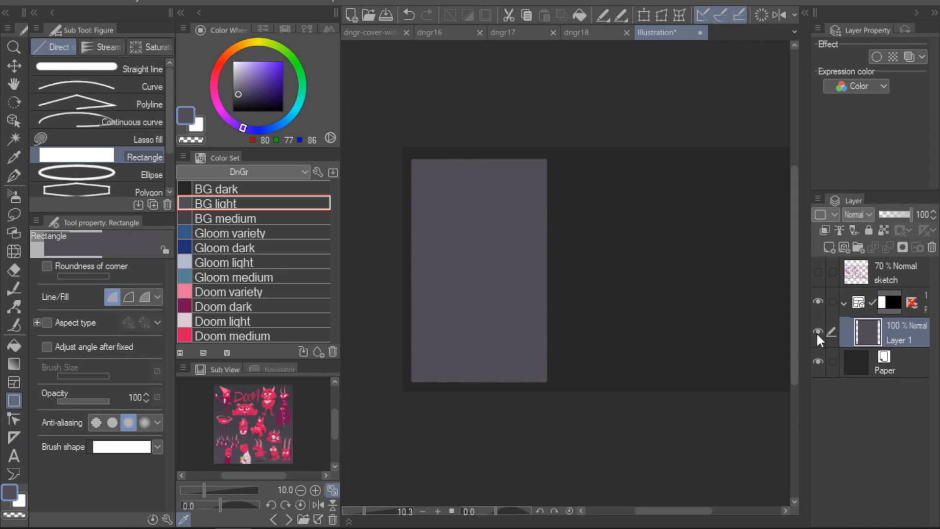
click(818, 331)
click(818, 332)
drag(691, 383, 651, 394)
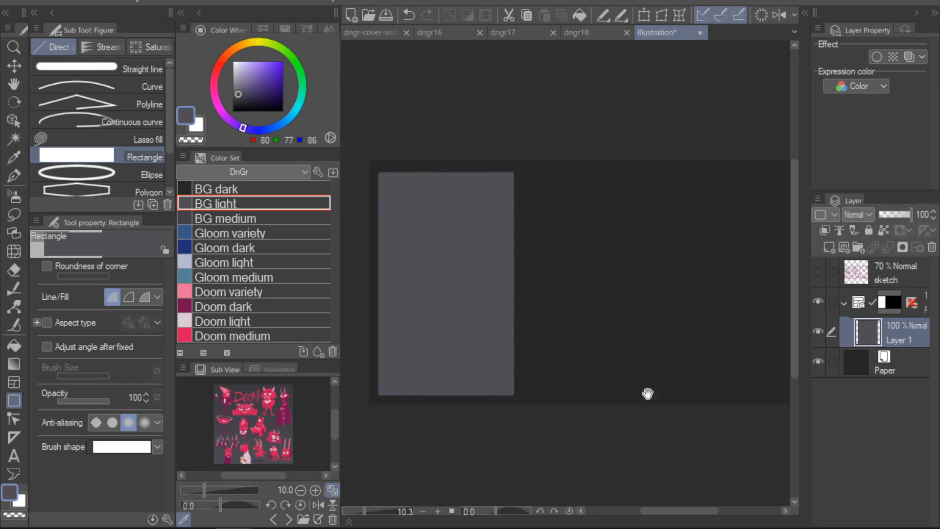
key(o)
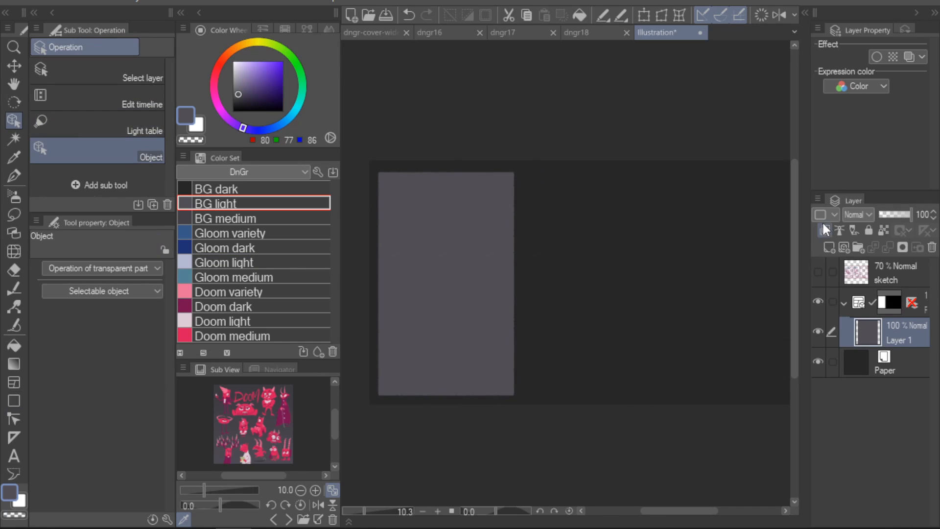
click(866, 305)
drag(451, 340, 525, 340)
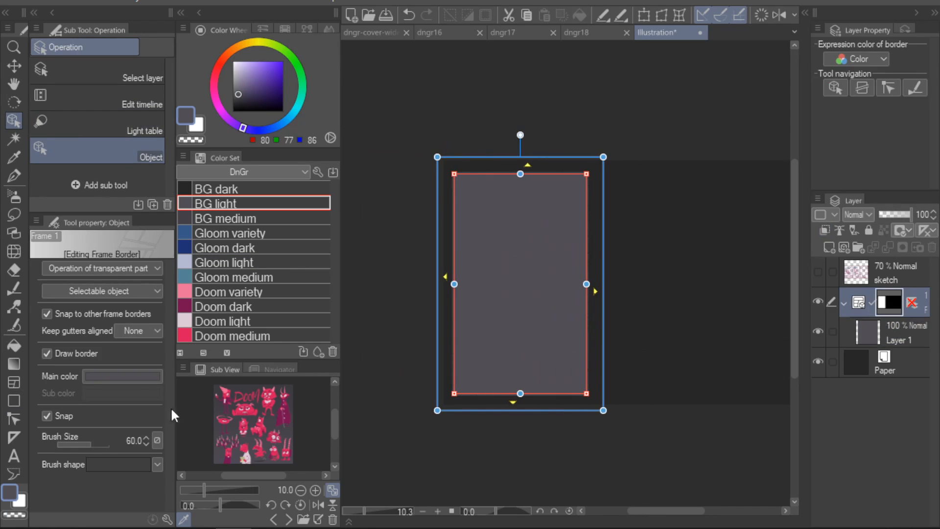
click(243, 188)
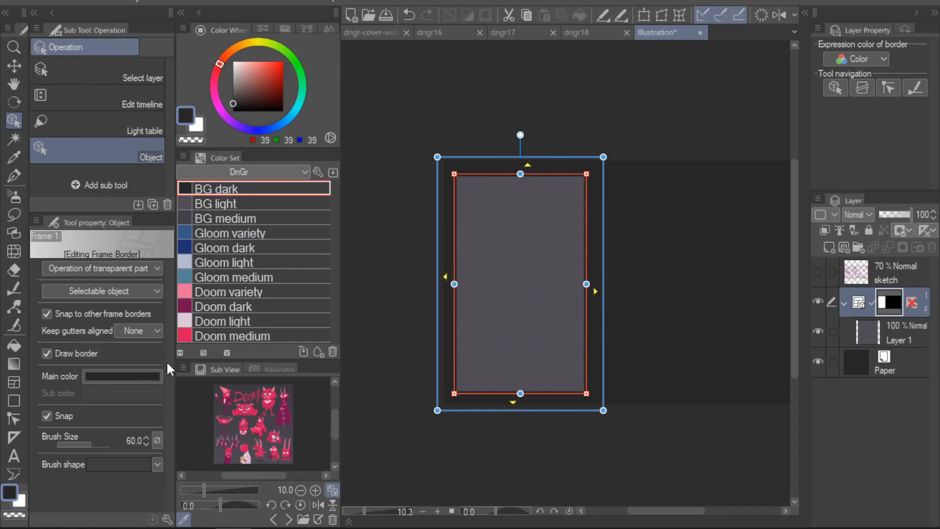
- Scribble test strokes in Gloom dark with the Default Inks pen across the panel and past its edges on Layer 1
click(901, 338)
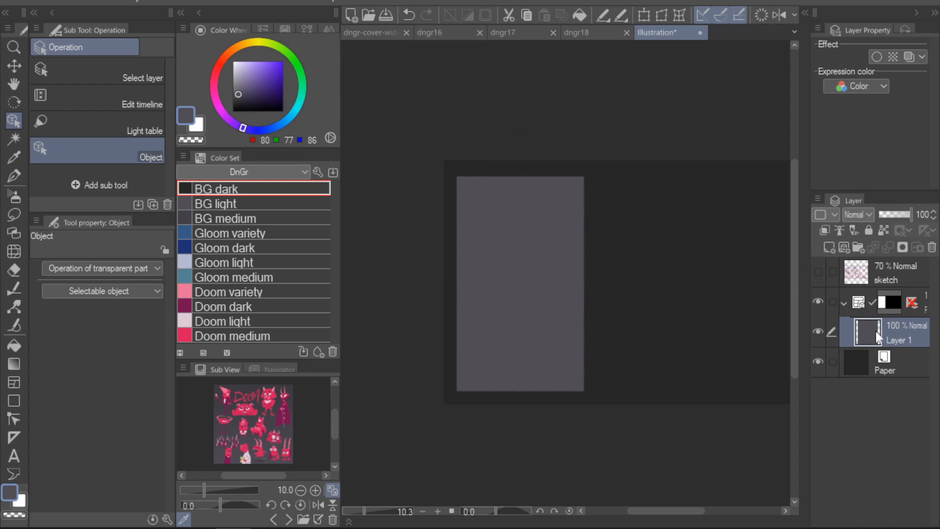
key(p)
click(244, 233)
click(243, 248)
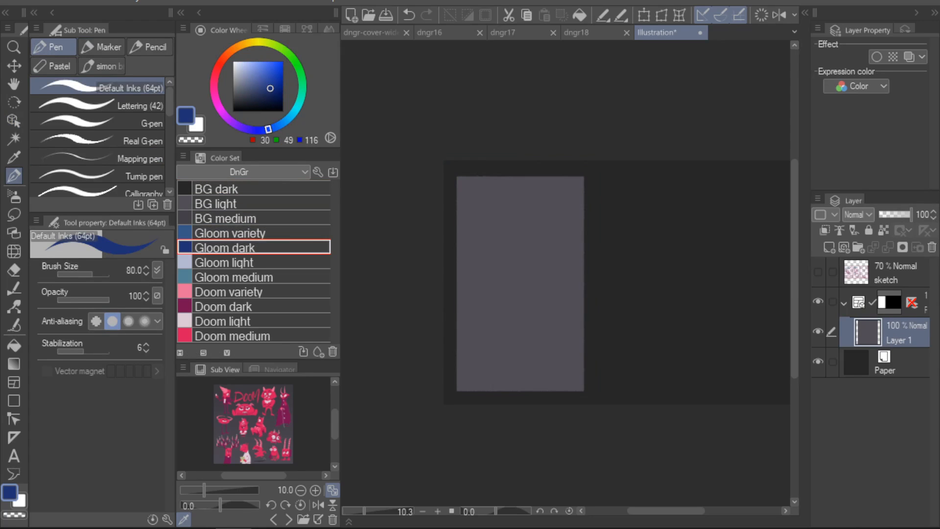
drag(510, 333, 483, 390)
mouse_move(457, 327)
mouse_down()
mouse_move(489, 365)
mouse_move(477, 391)
mouse_up()
drag(546, 334, 513, 390)
mouse_move(576, 279)
mouse_down()
mouse_move(569, 378)
mouse_move(500, 321)
mouse_move(583, 262)
mouse_up()
drag(456, 277, 584, 245)
drag(584, 175, 583, 289)
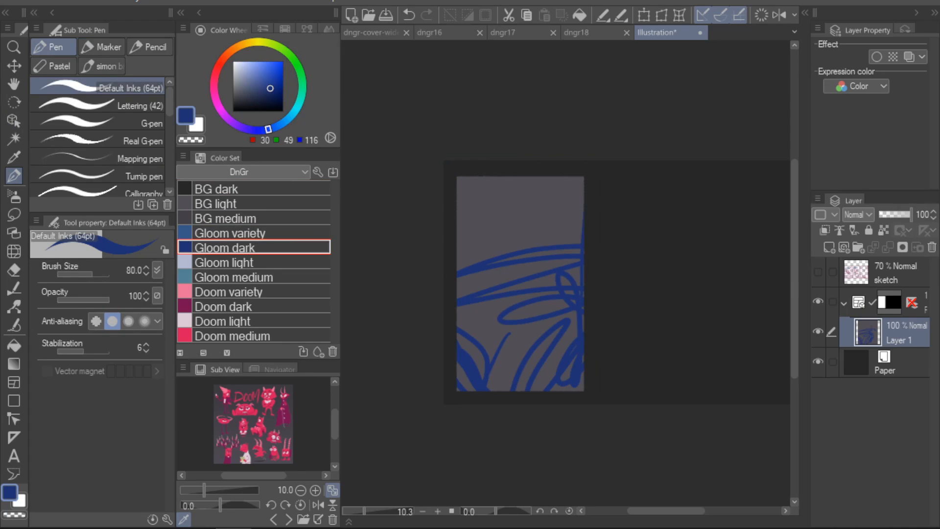
- Undo the blue test strokes on Layer 1 of the frame folder
key(ctrl+z)
drag(575, 176, 574, 284)
key(ctrl+z)
key(ctrl+z)
key(ctrl+z)
key(ctrl+z)
key(ctrl+z)
key(ctrl+z)
key(ctrl+z)
key(ctrl+z)
key(ctrl+z)
key(ctrl+z)
key(ctrl+y)
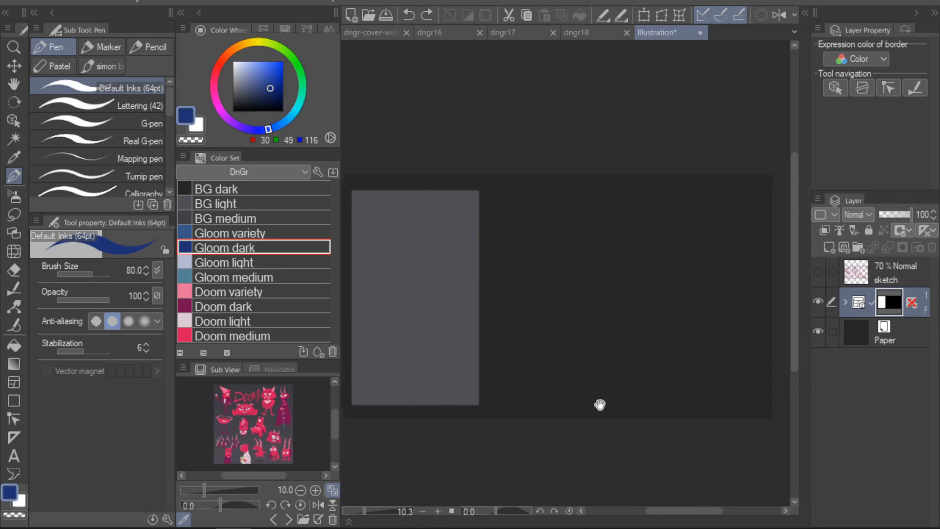
- Duplicate the frame folder and move the copy beside the first frame as the second panel
drag(600, 405, 575, 399)
drag(656, 391, 691, 375)
key(ctrl+c)
key(ctrl+v)
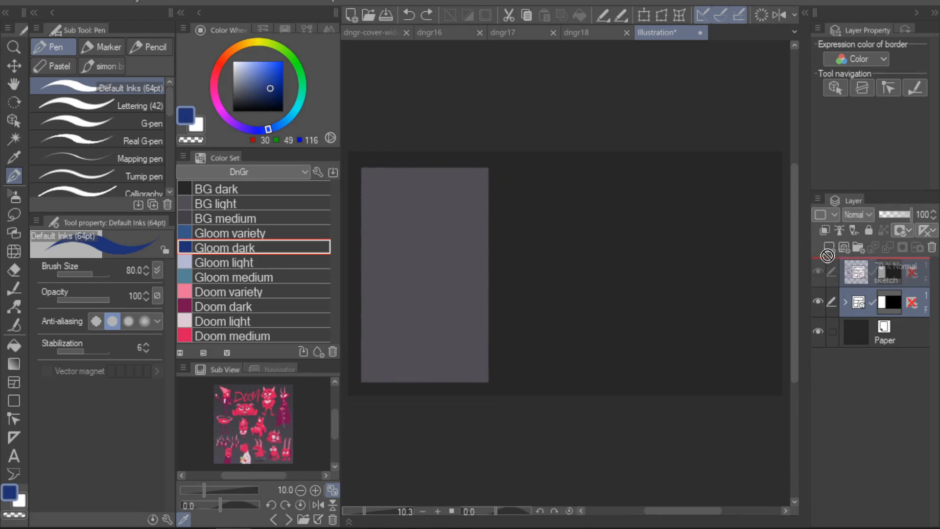
key(k)
drag(502, 319, 638, 307)
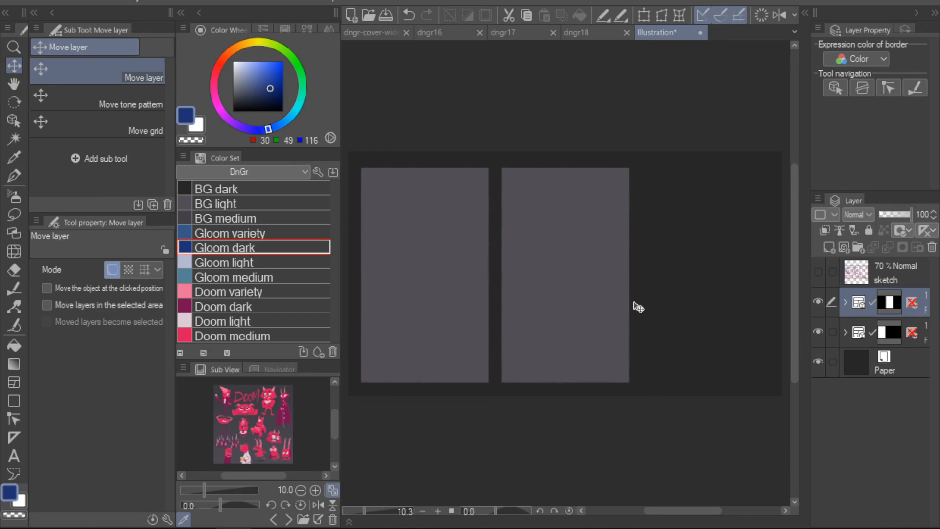
- Rename the copied frame folder 2, place it below folder 1, and position another copy named 3 as the third panel
click(927, 332)
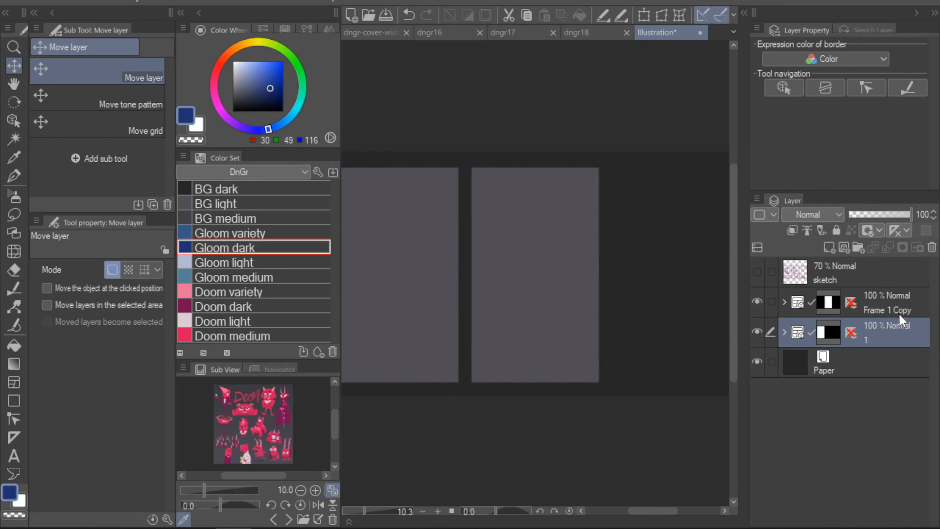
double_click(898, 312)
text(2)
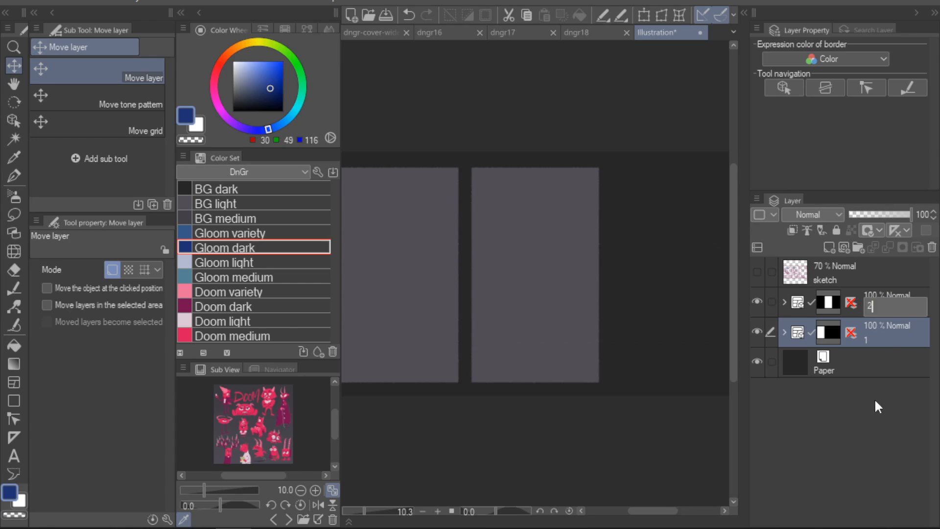
click(875, 398)
drag(882, 305, 830, 246)
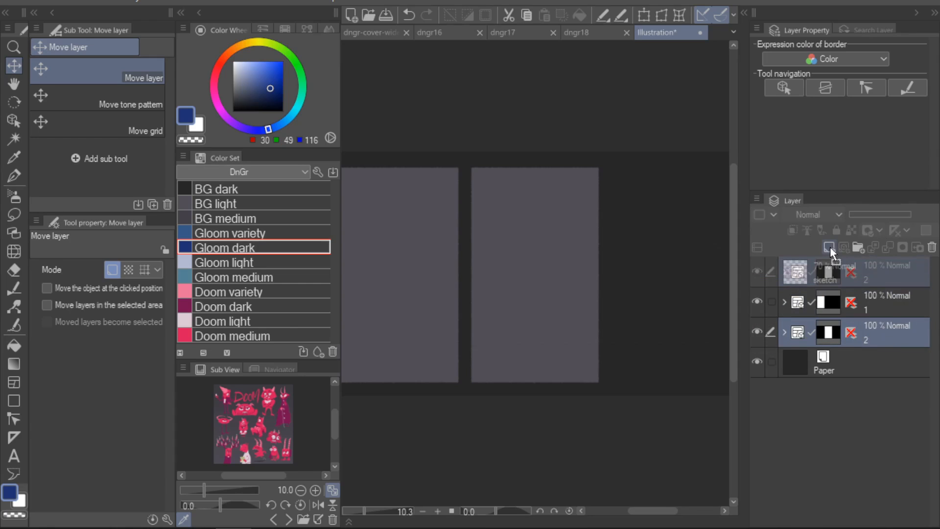
drag(571, 336, 710, 331)
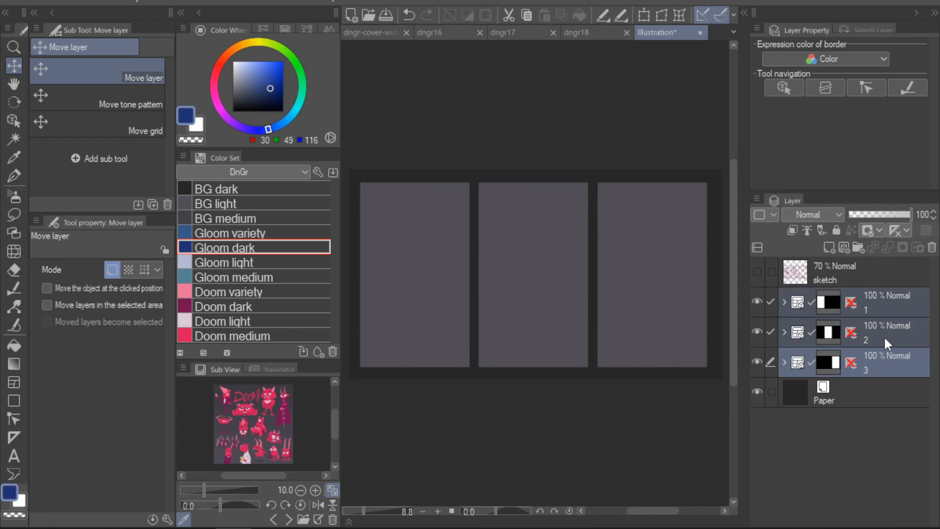
- View the finished comics dngr17 and dngr18 for their layout and return to the Illustration canvas
click(513, 35)
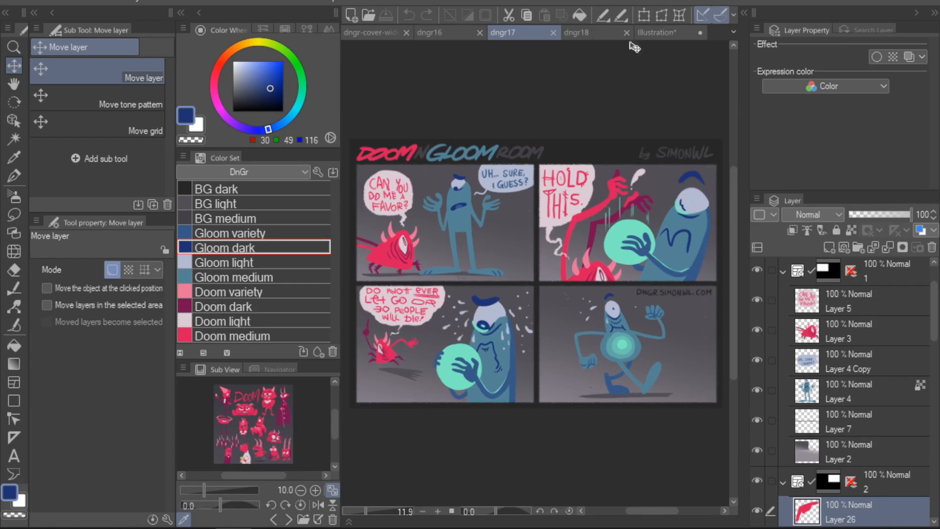
click(614, 33)
click(696, 34)
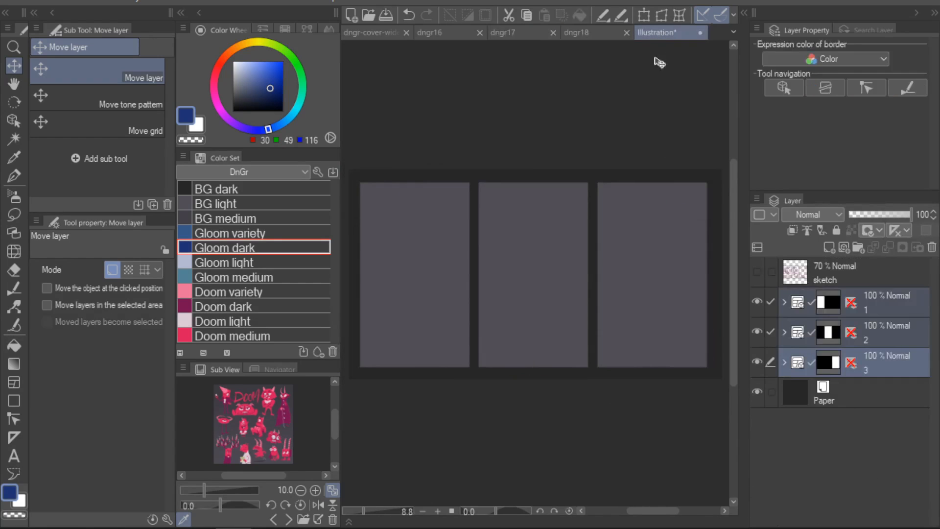
- Scale frame folders 1, 2 and 3 together to 91% height from the top edge, with the aspect ratio unlocked
click(888, 307)
shift+click(880, 366)
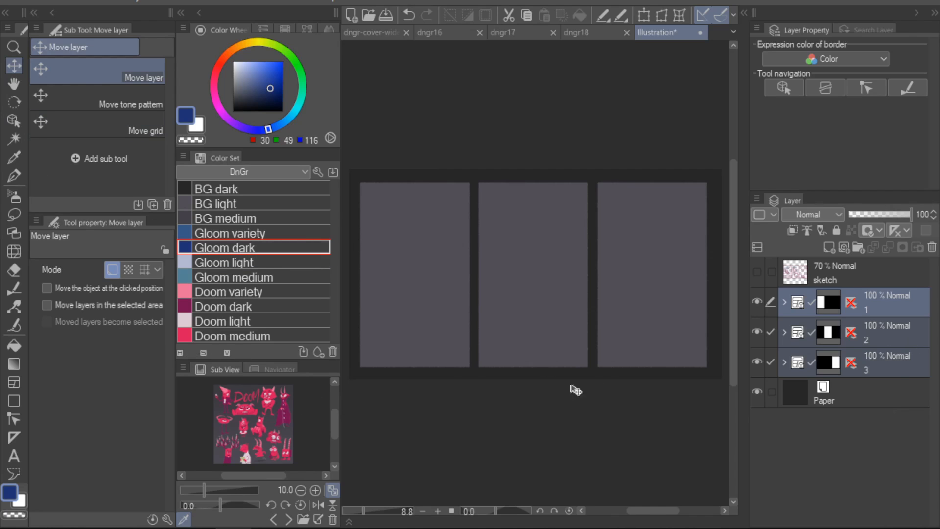
click(49, 3)
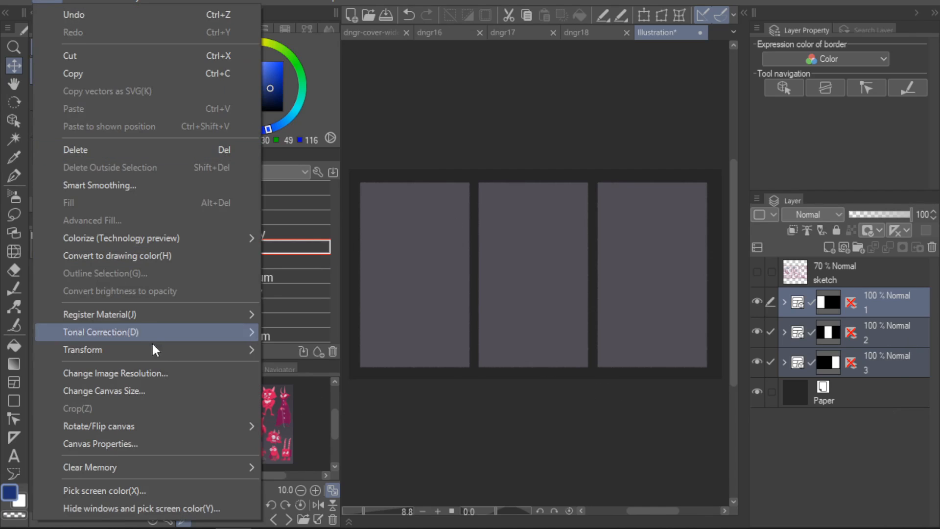
mouse_move(163, 349)
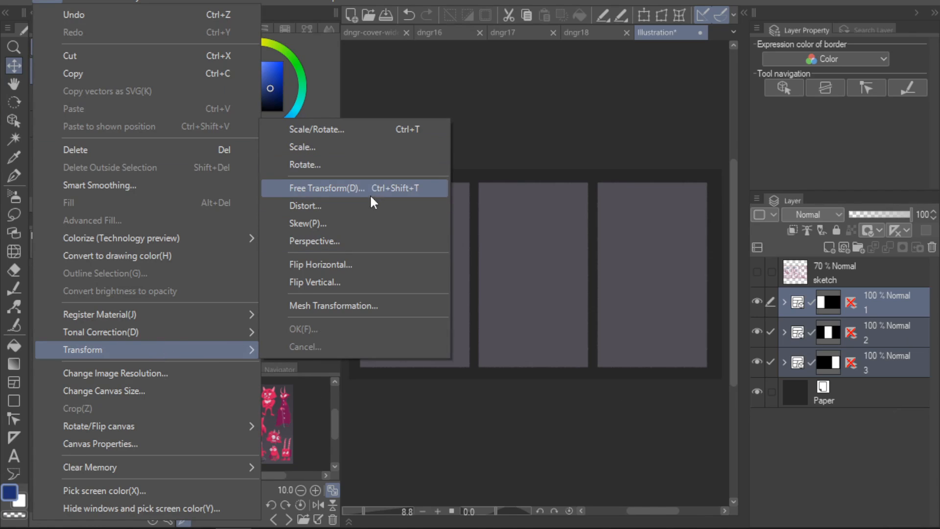
click(639, 251)
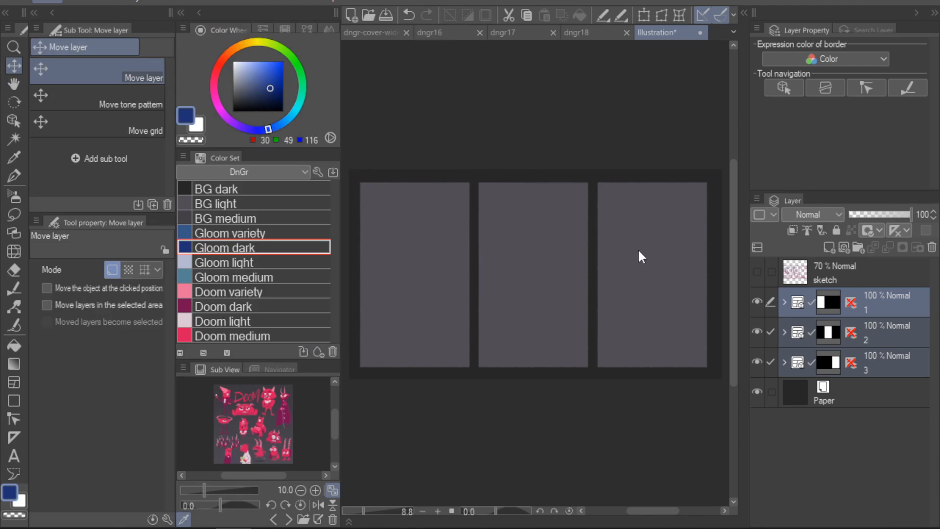
key(ctrl+t)
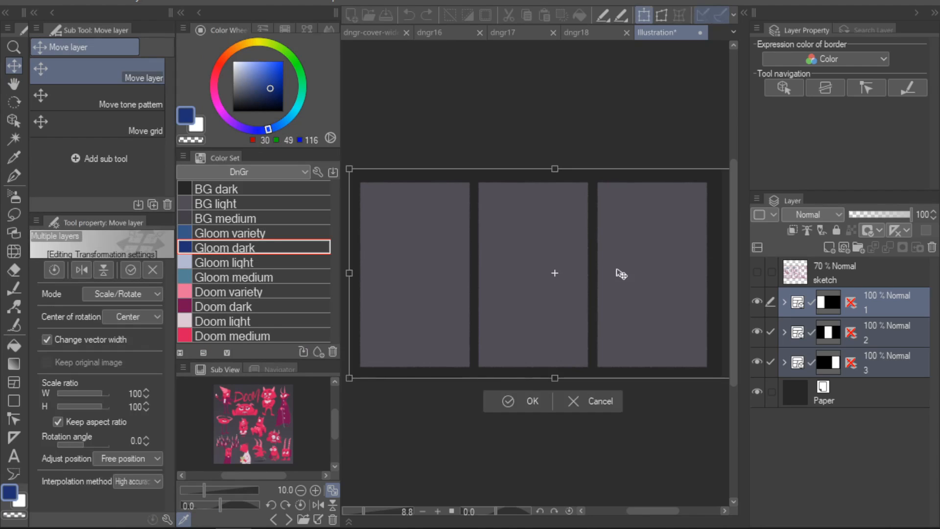
click(93, 425)
drag(555, 169, 557, 186)
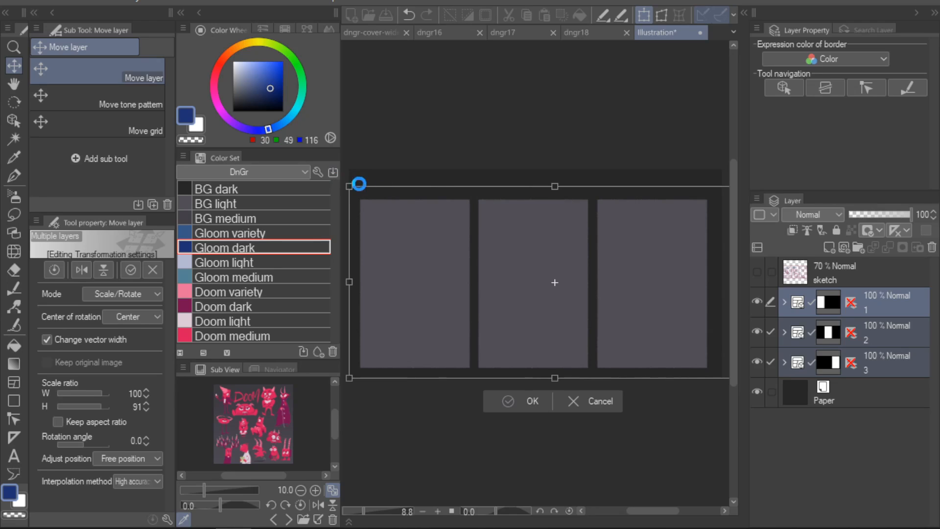
key(Return)
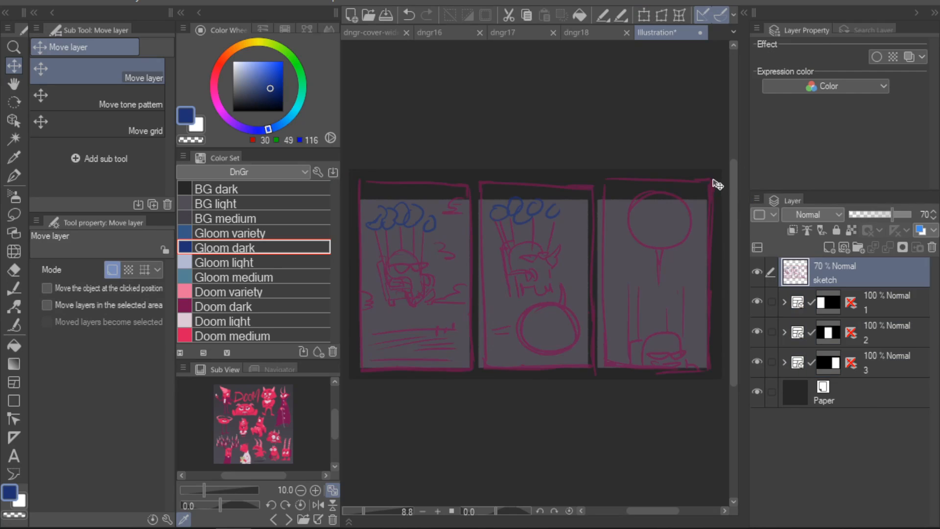
- Squash the sketch layer vertically from its top edge to fit the shortened panels
key(ctrl+t)
drag(536, 178, 536, 199)
key(Return)
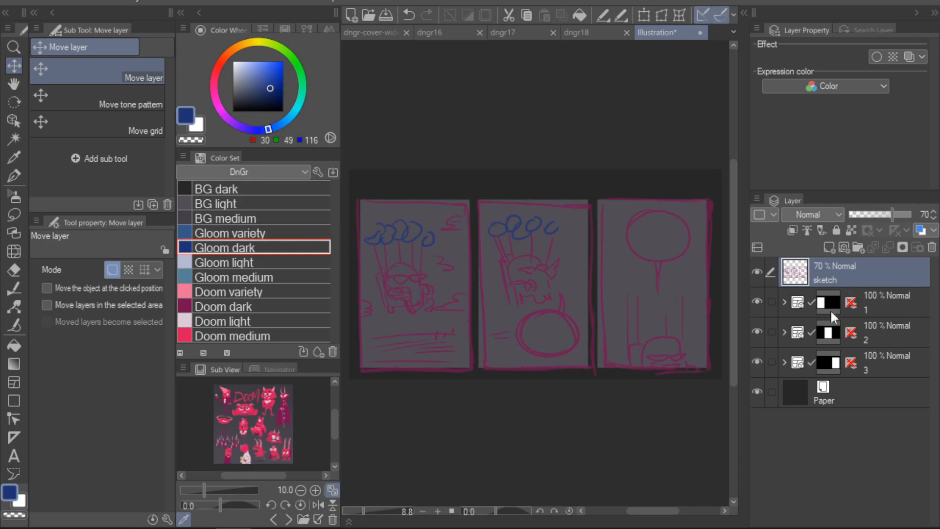
- Lower the sketch layer's opacity to 39% and select Layer 1 inside frame folder 1
click(833, 310)
click(886, 308)
click(784, 303)
click(858, 346)
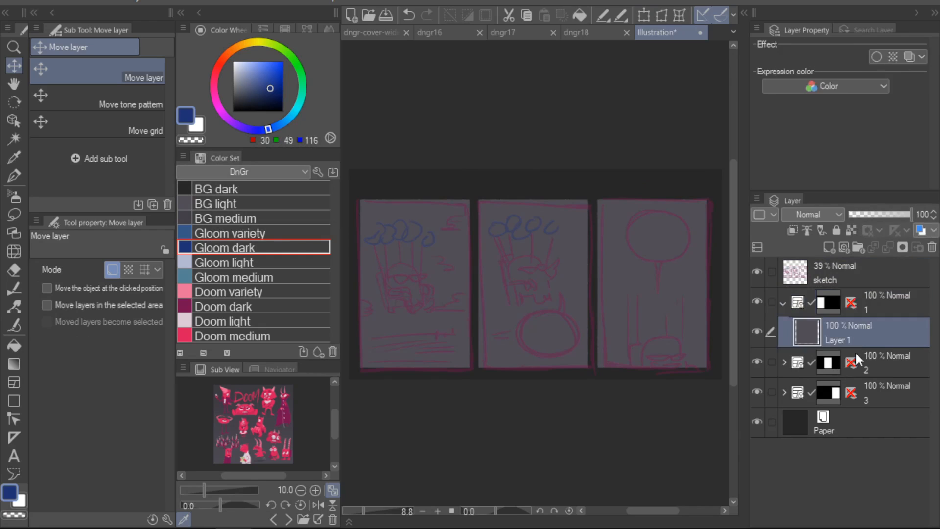
scroll(448, 341, up, 4)
drag(448, 341, 607, 395)
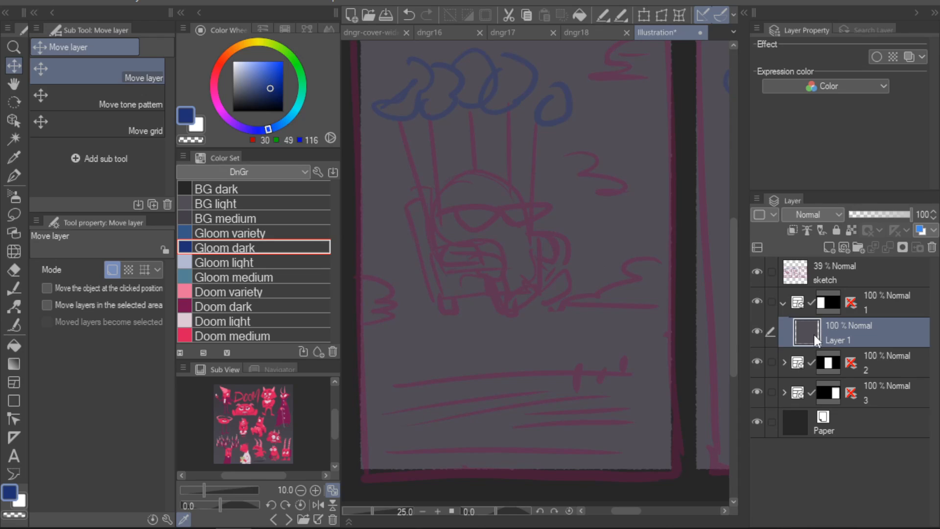
- Hide the sketch layer and enlarge the Sub View palette for viewing reference images
click(756, 272)
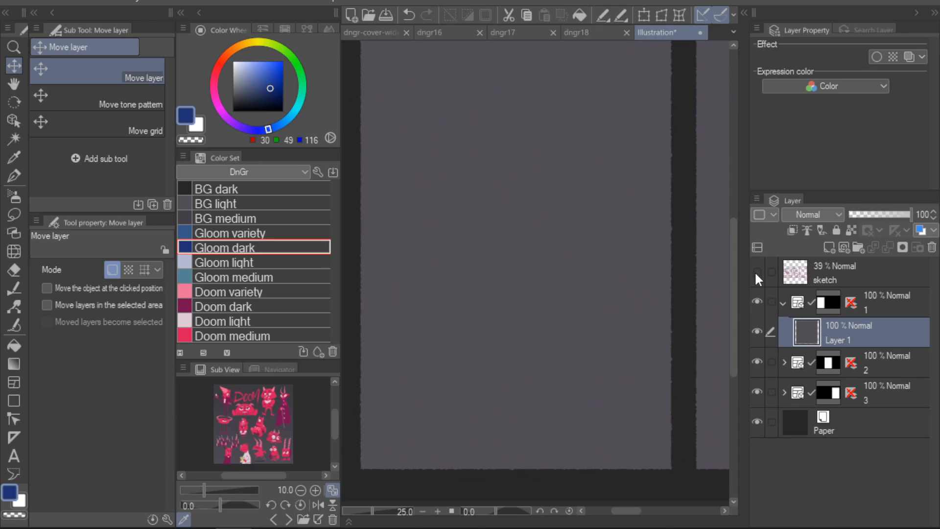
click(756, 272)
click(756, 272)
drag(282, 362, 284, 263)
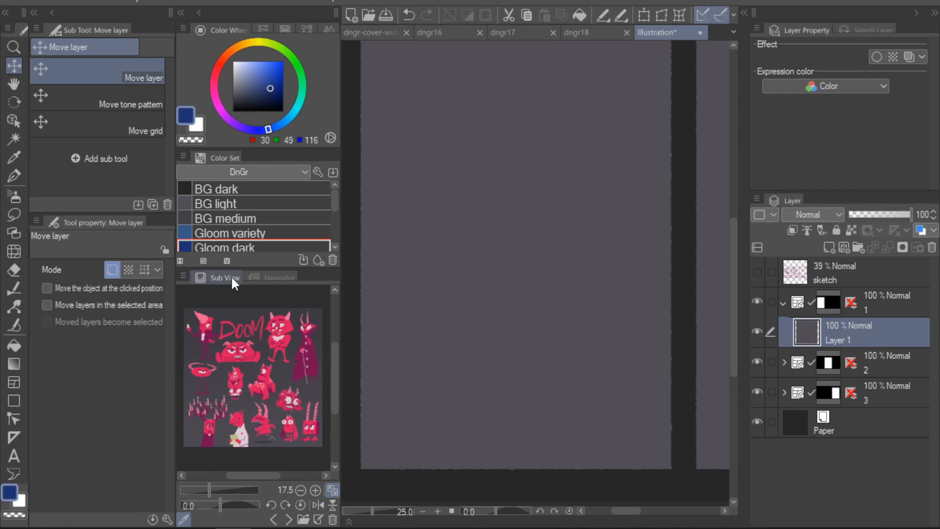
click(295, 3)
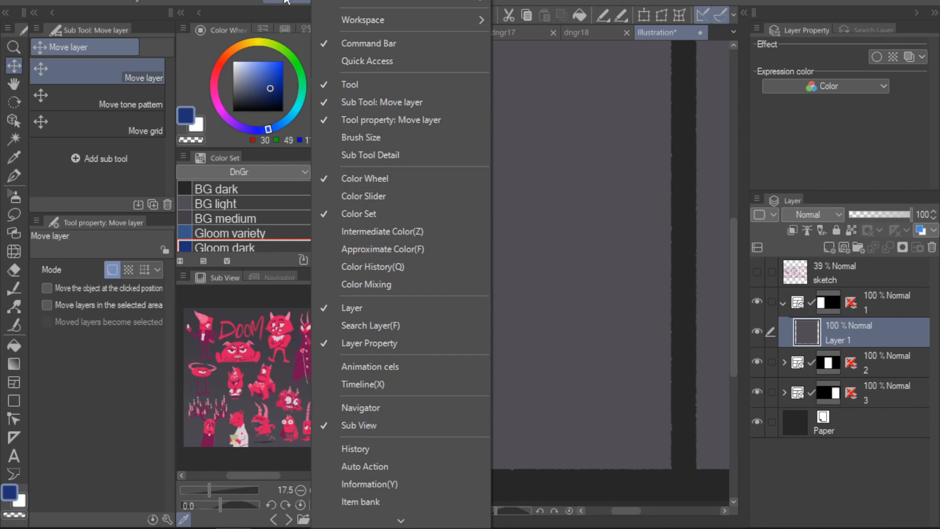
click(289, 1)
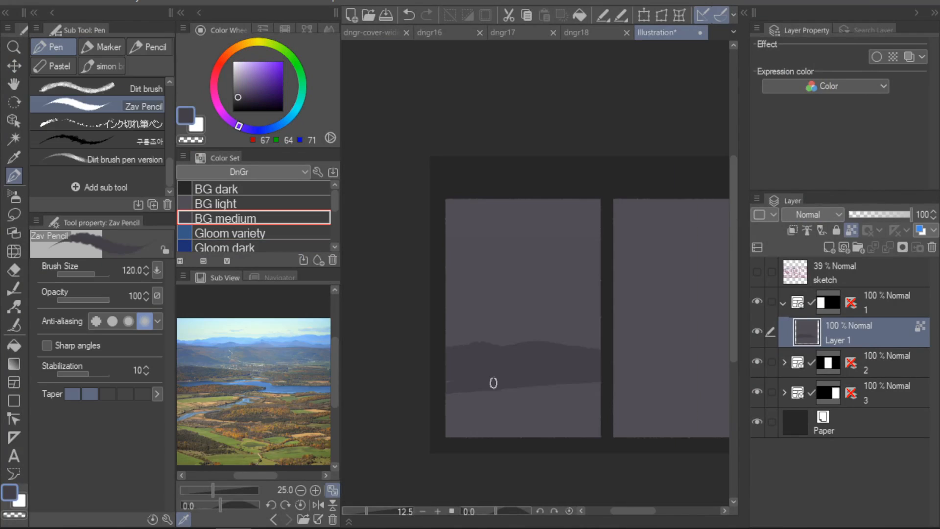
- Finish filling the first panel's ground with BG medium and paint tapering BG dark land patches from both sides with the Zav Pencil
mouse_move(491, 380)
mouse_down()
mouse_move(693, 377)
mouse_move(406, 405)
mouse_move(608, 410)
mouse_move(587, 436)
mouse_up()
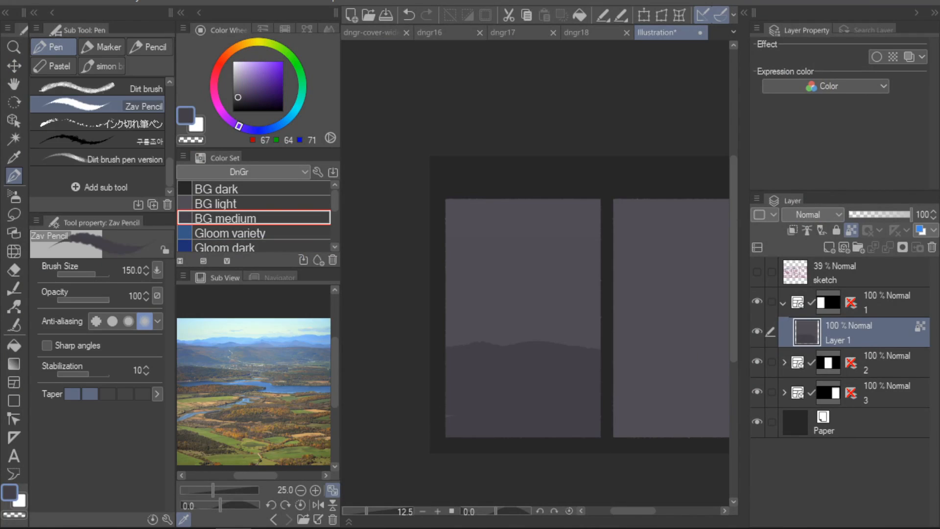
click(255, 187)
key(bracketleft)
key(bracketleft)
mouse_move(609, 384)
mouse_down()
mouse_move(542, 400)
mouse_move(618, 393)
mouse_up()
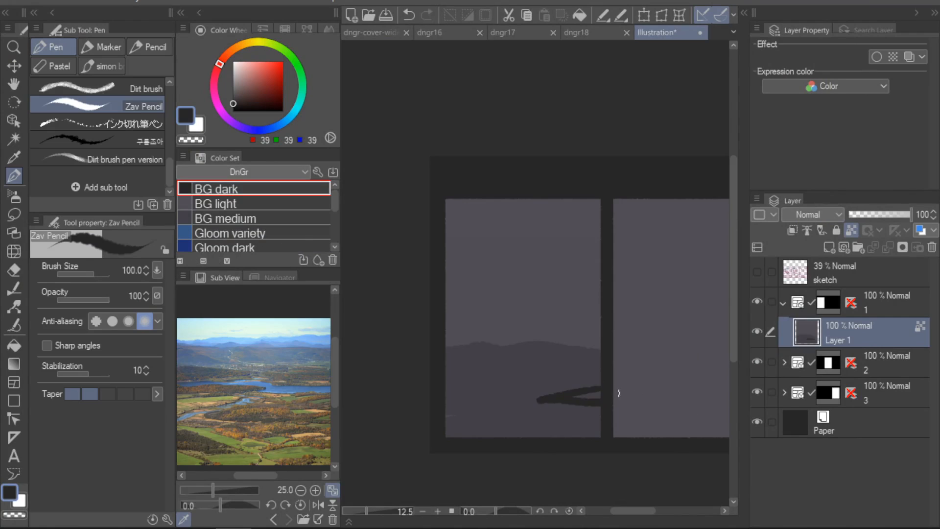
mouse_move(458, 407)
mouse_down()
mouse_move(552, 407)
mouse_move(430, 418)
mouse_up()
key(ctrl+z)
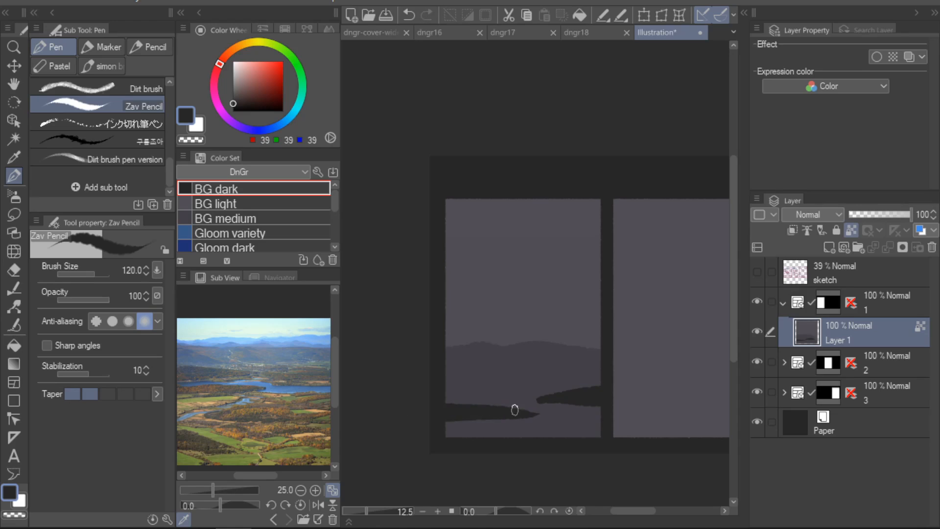
- Paint winding BG light water areas between the dark land patches of the first panel
drag(500, 397, 589, 402)
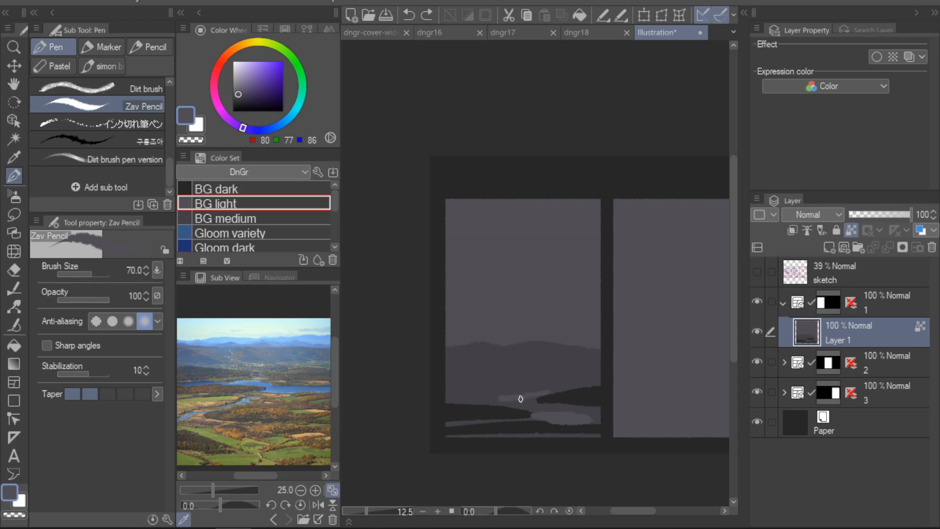
key(bracketright)
key(bracketright)
key(ctrl+z)
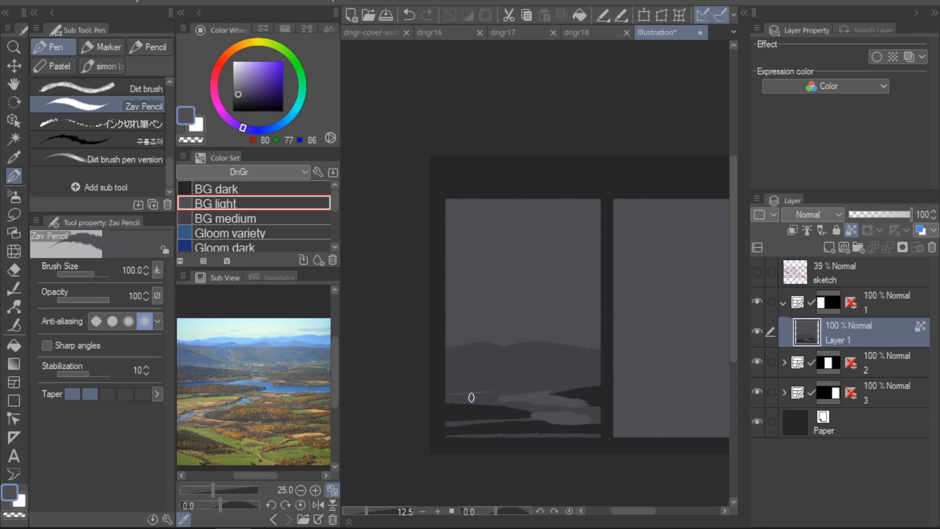
drag(514, 395, 520, 387)
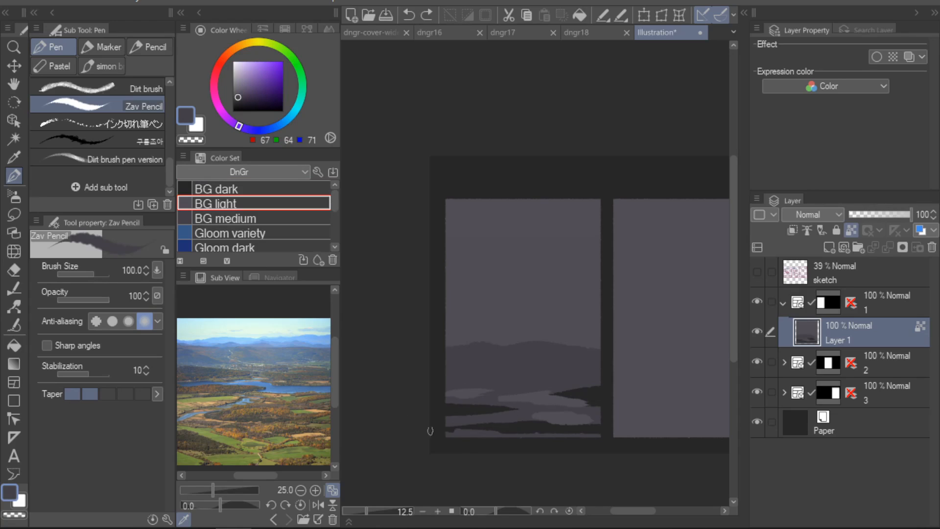
- Paint medium gray strokes, RGB 67, 64, 71, along the bottom edge of the first panel at brush size 150
drag(430, 431, 563, 440)
key(bracketright)
key(bracketright)
drag(506, 434, 623, 436)
- Sample the light gray of the triangle chart in the dngr16 comic and return to the Illustration canvas
click(547, 35)
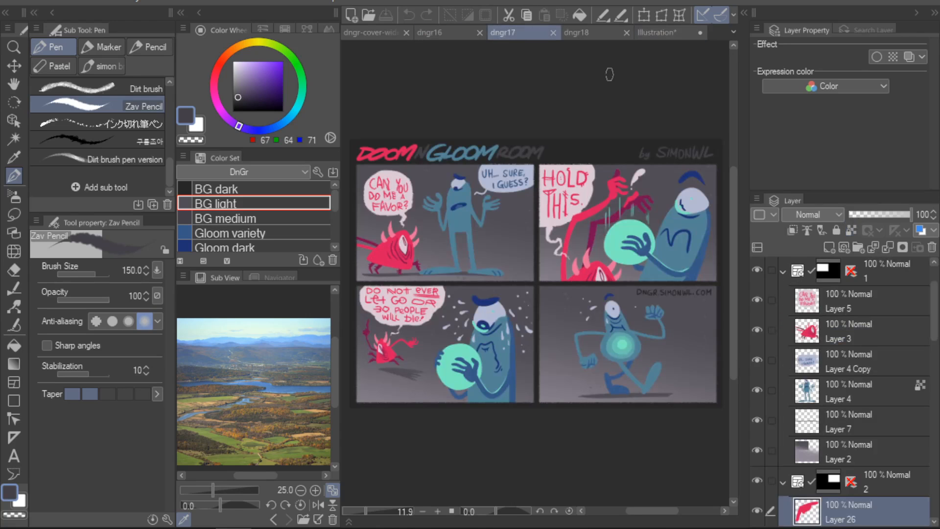
click(467, 36)
alt+click(513, 192)
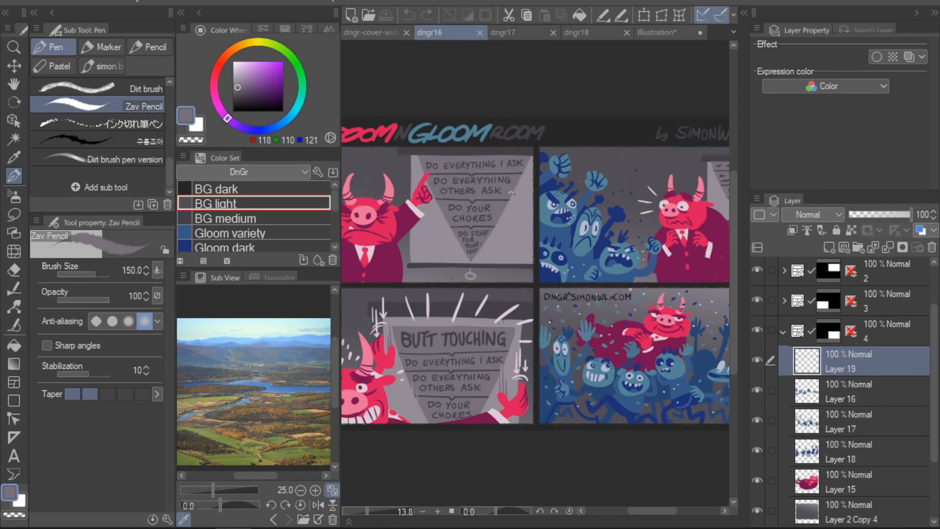
click(662, 33)
- Fill the dark land patches with gray RGB 54, 51, 58, using the Fill tool that refers only to the editing layer
key(g)
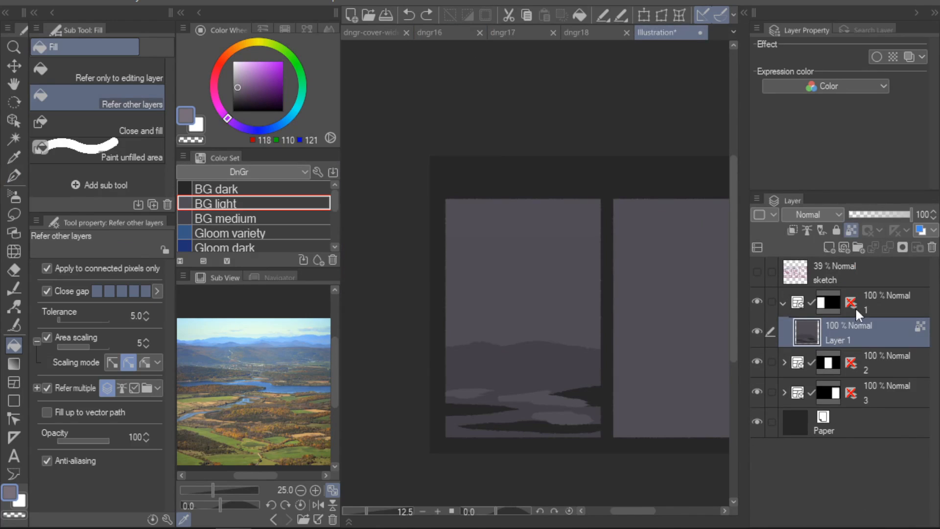
alt+click(588, 377)
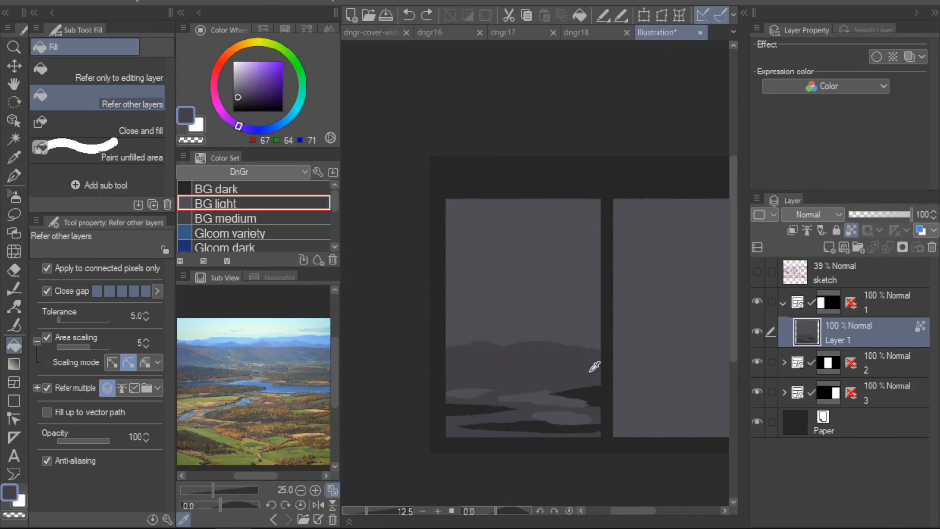
click(238, 91)
drag(239, 92, 238, 89)
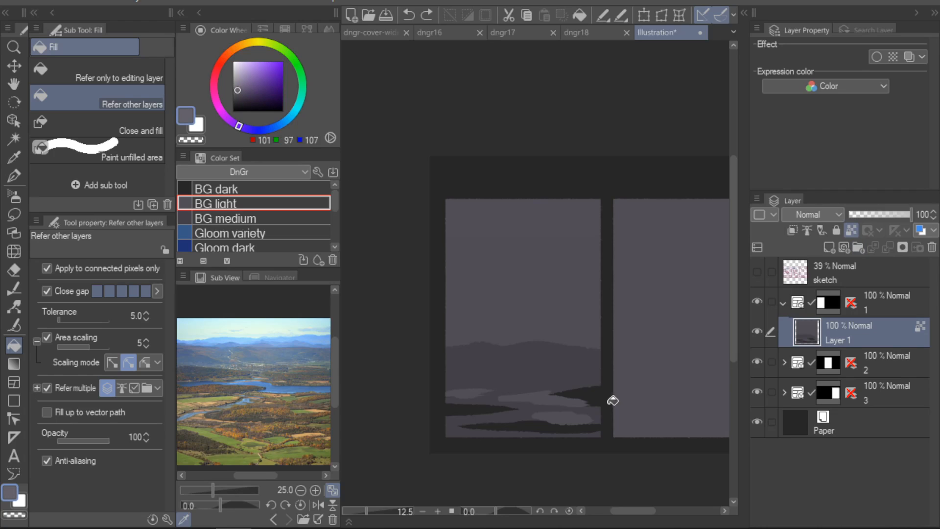
key(g)
alt+click(592, 353)
click(238, 93)
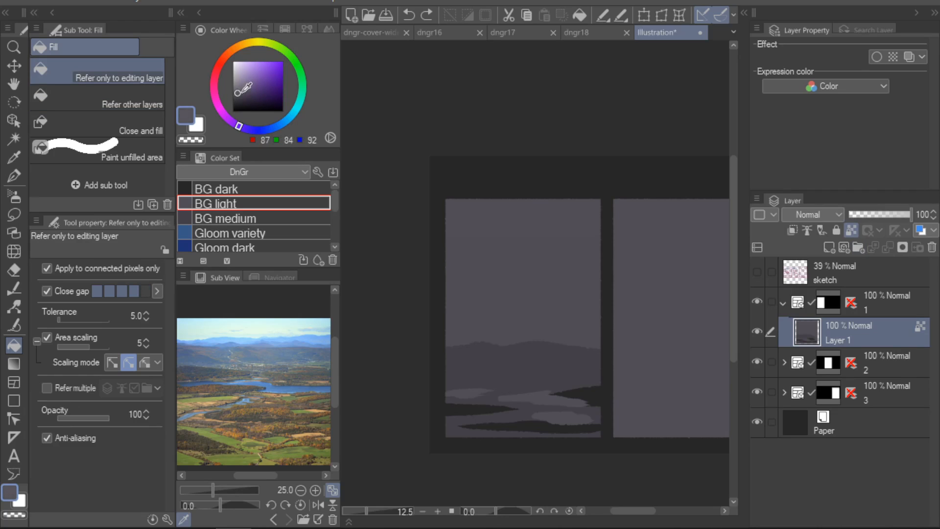
alt+click(594, 372)
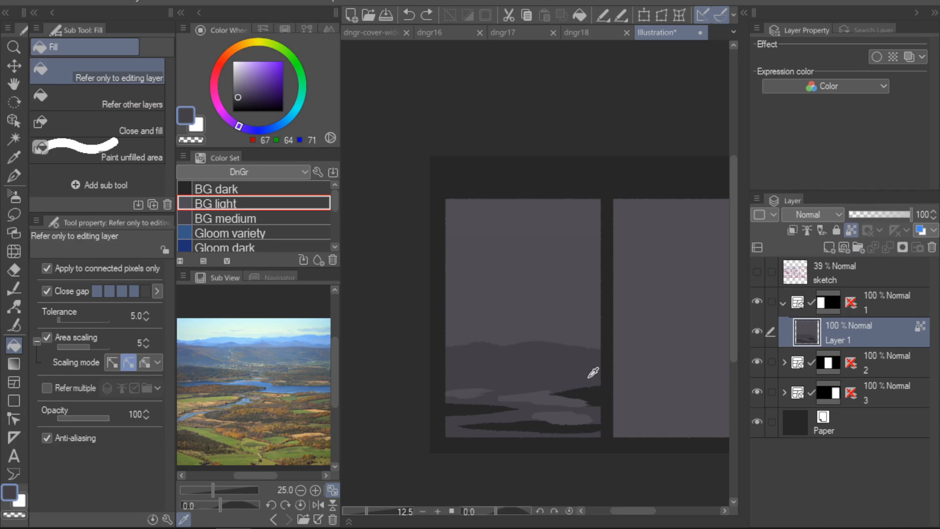
click(240, 99)
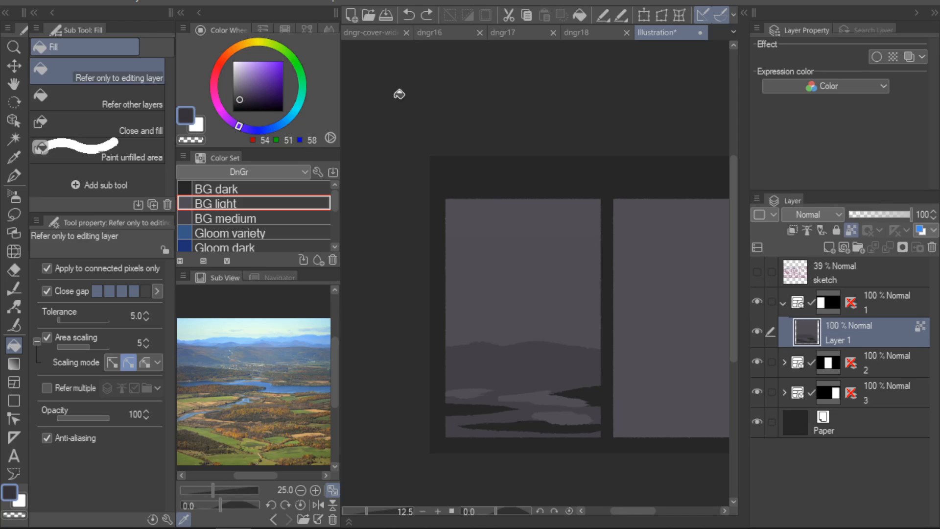
click(470, 405)
click(596, 425)
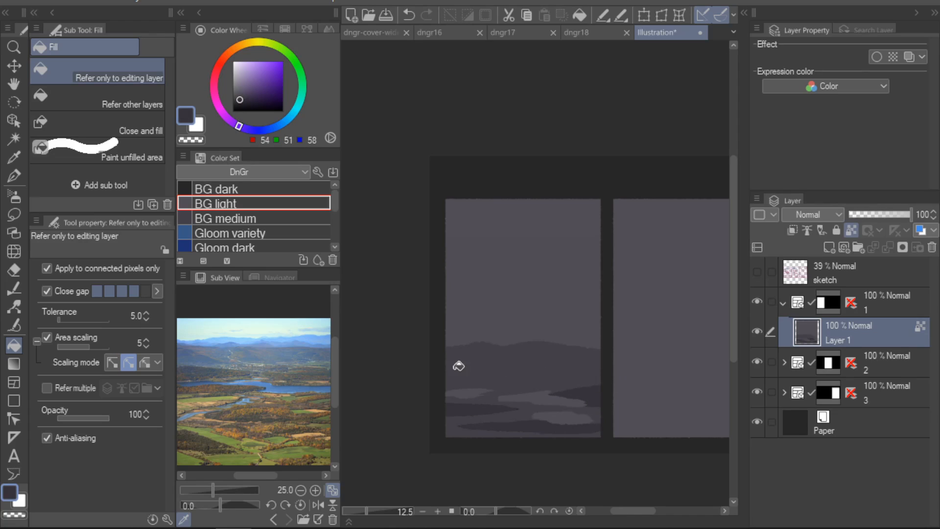
- Unlock Layer 1's transparent pixels and paint two clouds in the sky with the Zav Pencil in lighter gray, RGB 108, 104, 114
key(p)
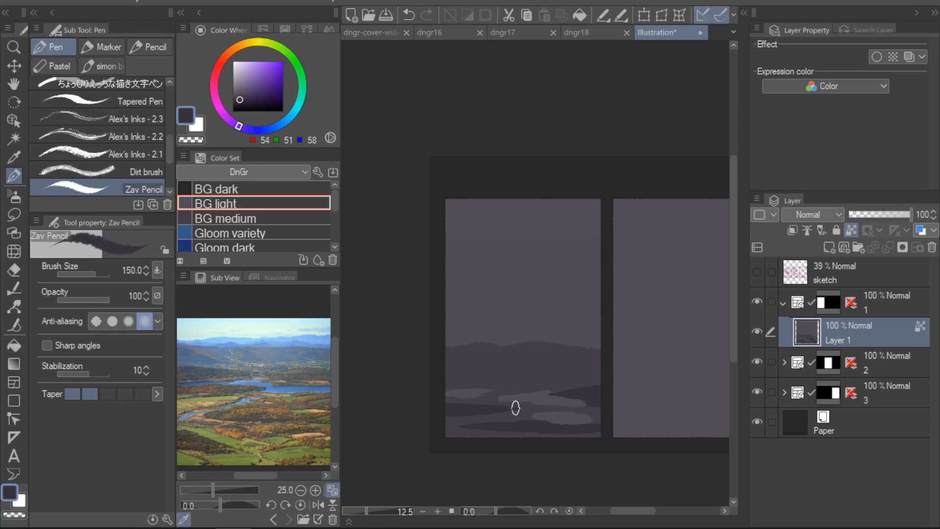
alt+click(541, 315)
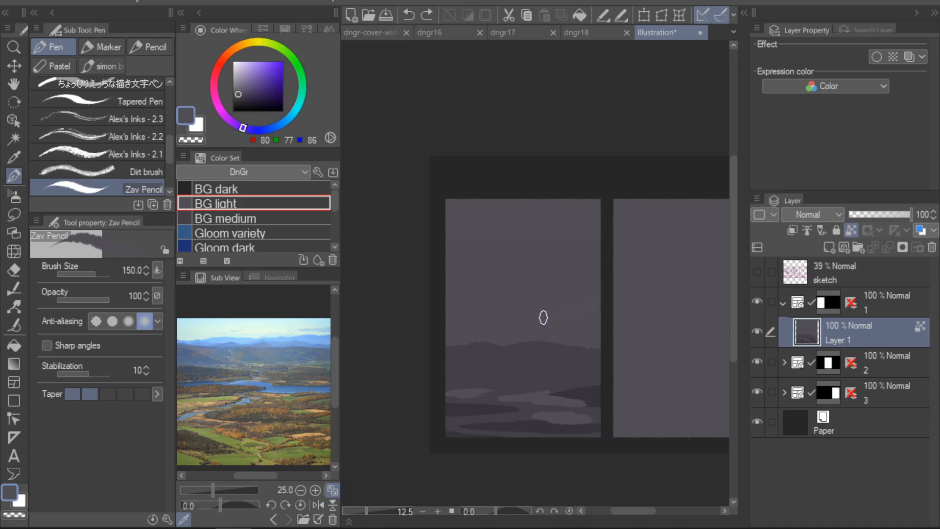
click(851, 228)
alt+click(546, 394)
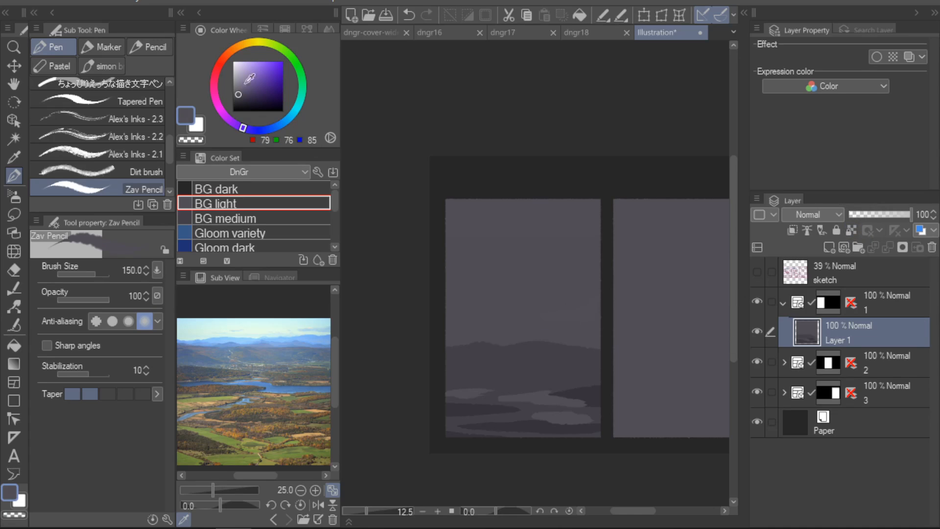
click(238, 88)
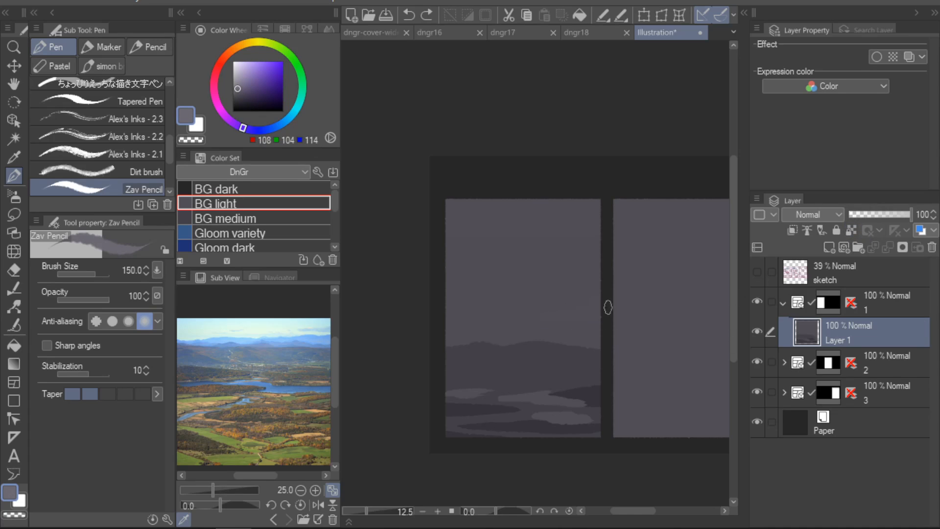
mouse_move(609, 306)
mouse_down()
mouse_move(545, 322)
mouse_move(603, 316)
mouse_move(599, 304)
mouse_move(616, 292)
mouse_up()
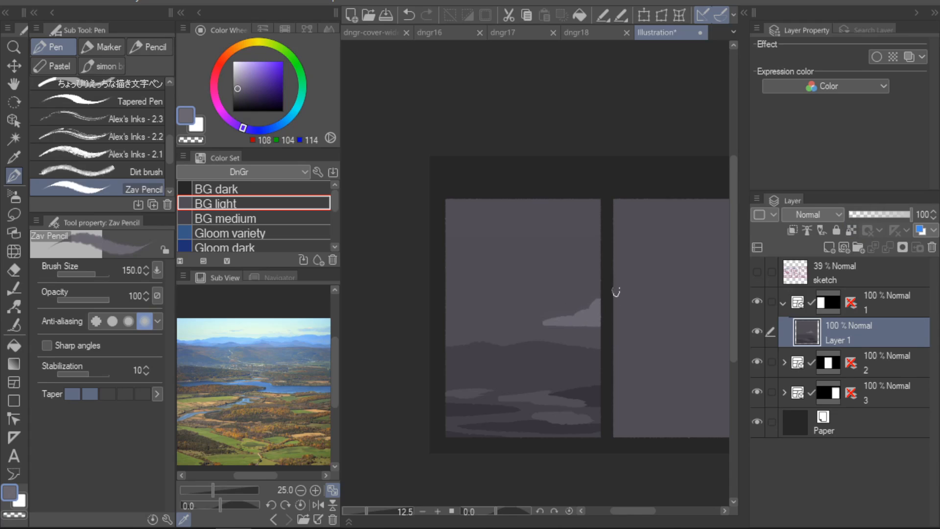
mouse_move(432, 253)
mouse_down()
mouse_move(506, 240)
mouse_move(447, 220)
mouse_up()
key(ctrl+z)
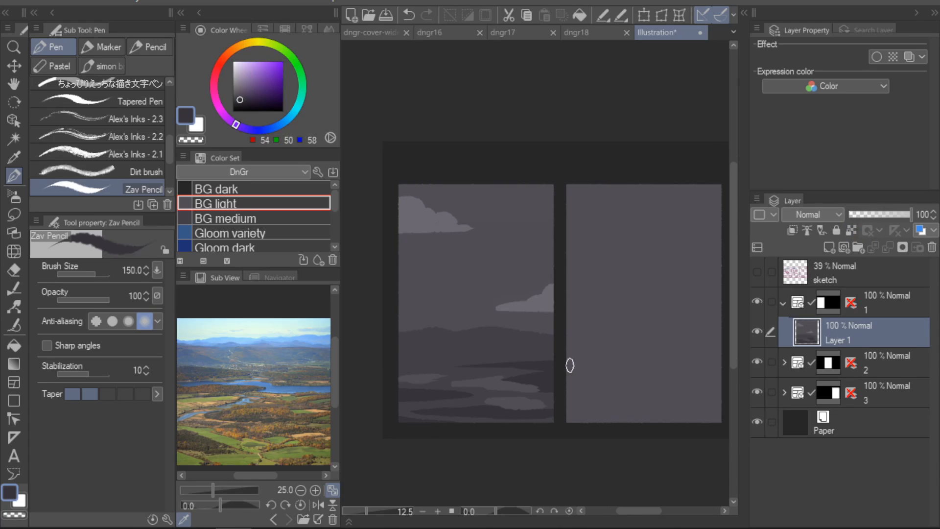
- Refine the land and water shapes in the first panel's ground with sampled dark and medium grays, following the landscape reference
mouse_move(288, 427)
mouse_down()
mouse_move(316, 420)
mouse_move(294, 424)
mouse_up()
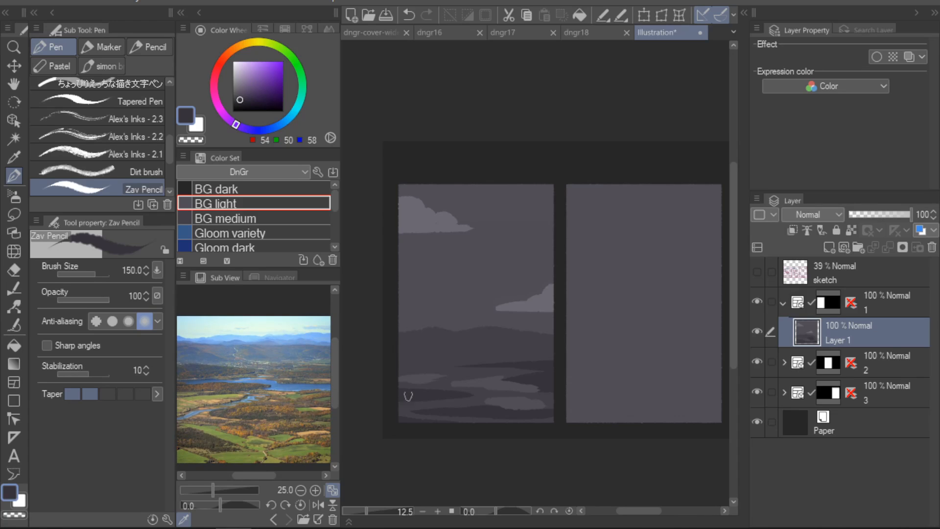
alt+click(472, 397)
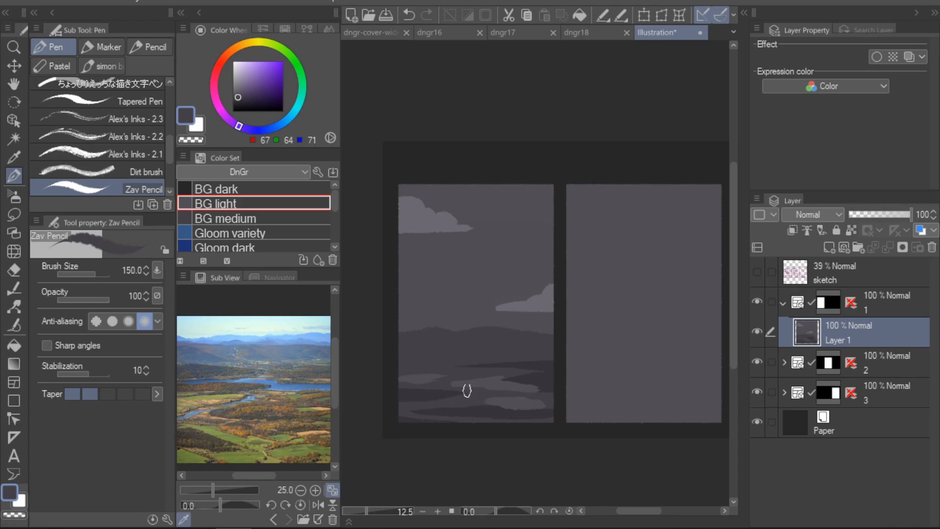
alt+click(484, 395)
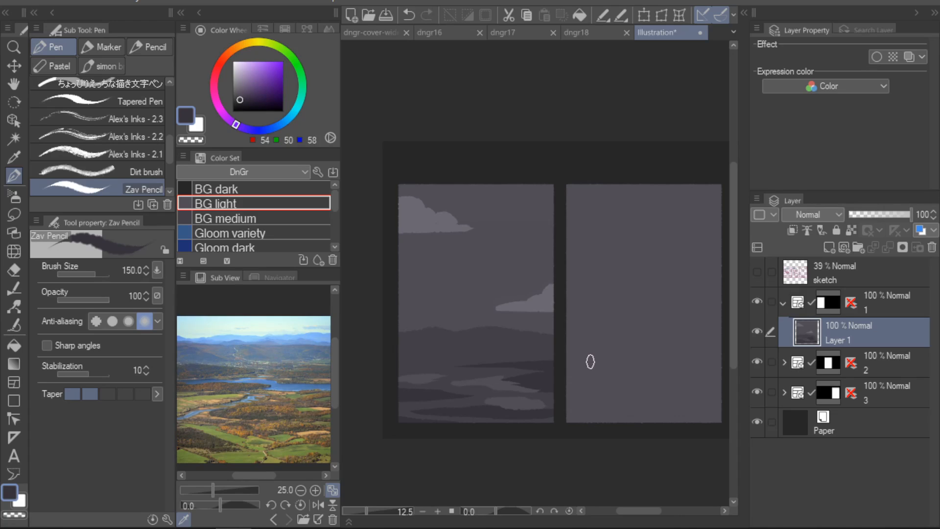
- Sample the cloud gray and extend the tapered tips of both clouds
alt+click(437, 221)
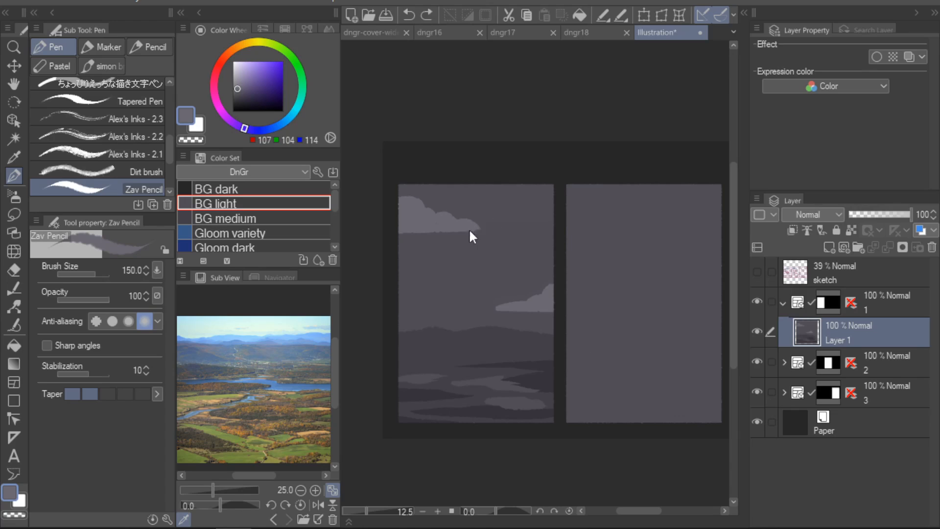
key(ctrl+z)
mouse_move(550, 314)
mouse_down()
mouse_move(493, 309)
mouse_move(541, 300)
mouse_move(492, 311)
mouse_up()
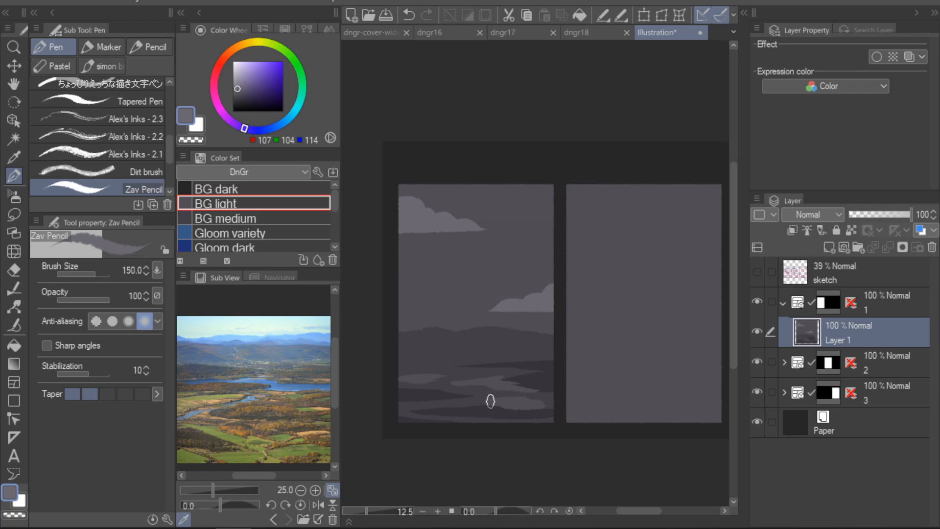
- Sample the medium ground gray and paint thin streaks across the first panel's foreground, undoing unwanted strokes
alt+click(406, 409)
drag(474, 407, 563, 415)
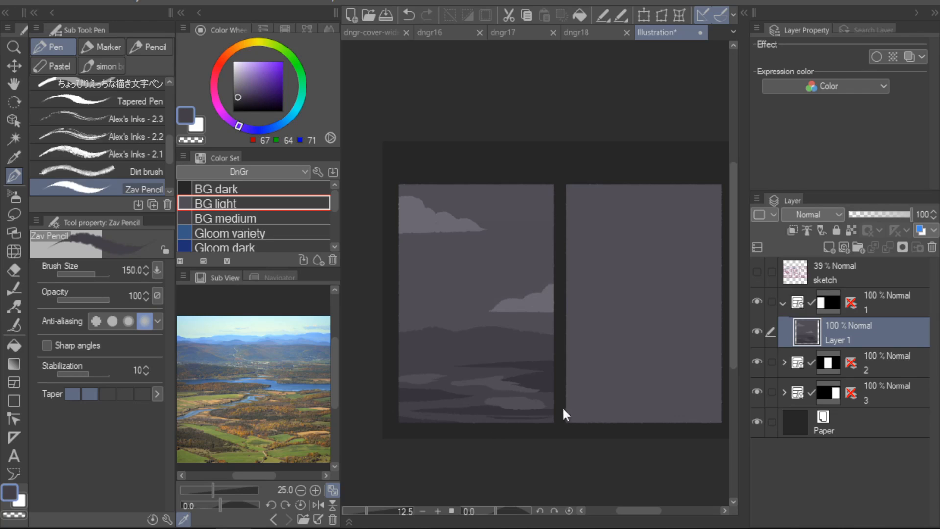
key(ctrl+z)
mouse_move(440, 417)
mouse_down()
mouse_move(547, 400)
mouse_move(481, 415)
mouse_up()
key(ctrl+z)
- Try covering the clouds with a filled rectangle in the sampled sky gray, and undo it
alt+click(543, 272)
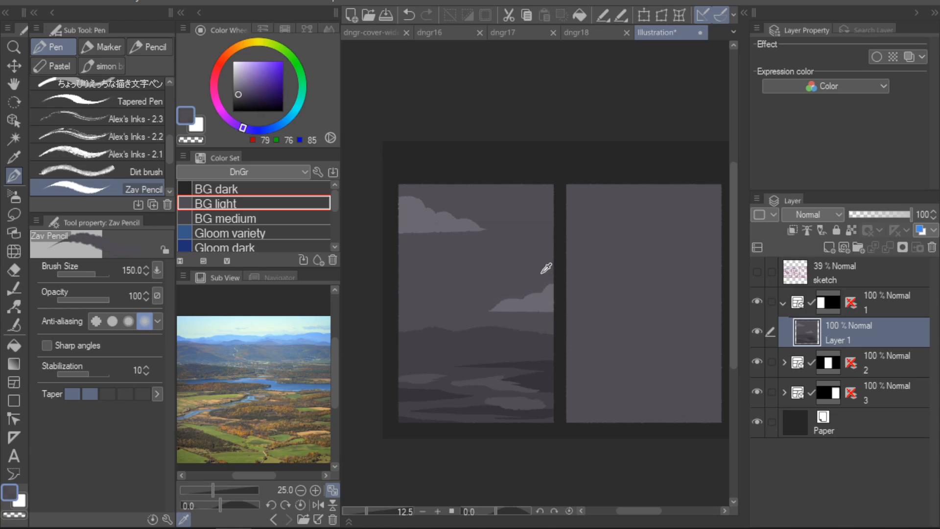
click(13, 401)
drag(374, 178, 598, 337)
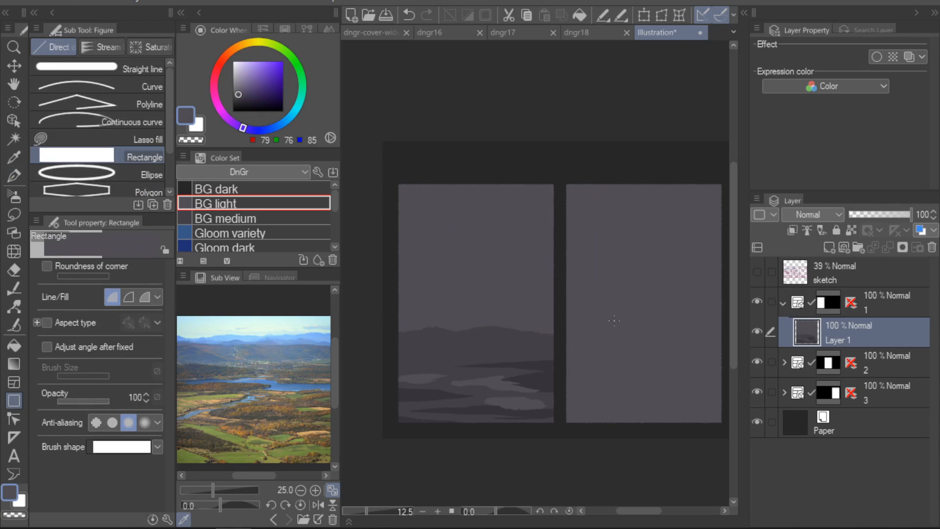
key(ctrl+z)
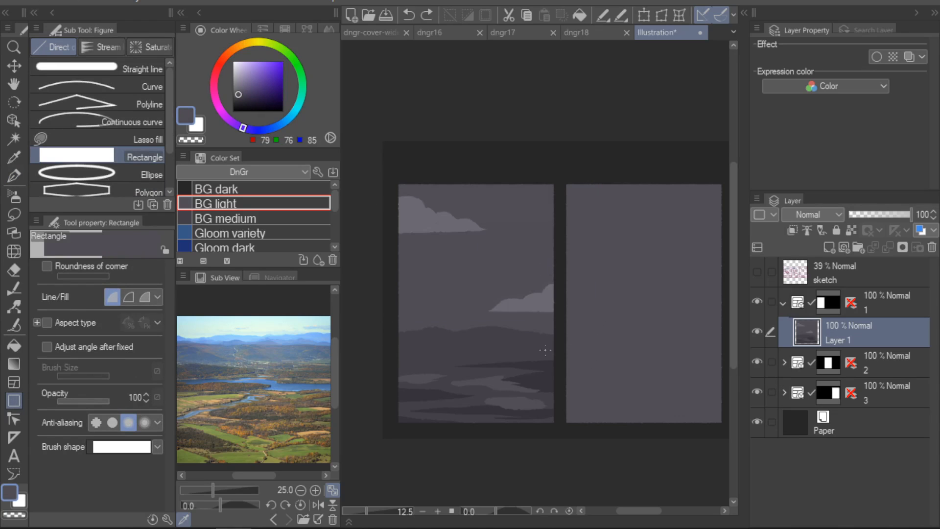
- Add a new layer above Layer 1 in frame folder 1 and choose Doom dark from the enlarged color set for the Zav Pencil
key(p)
alt+click(544, 301)
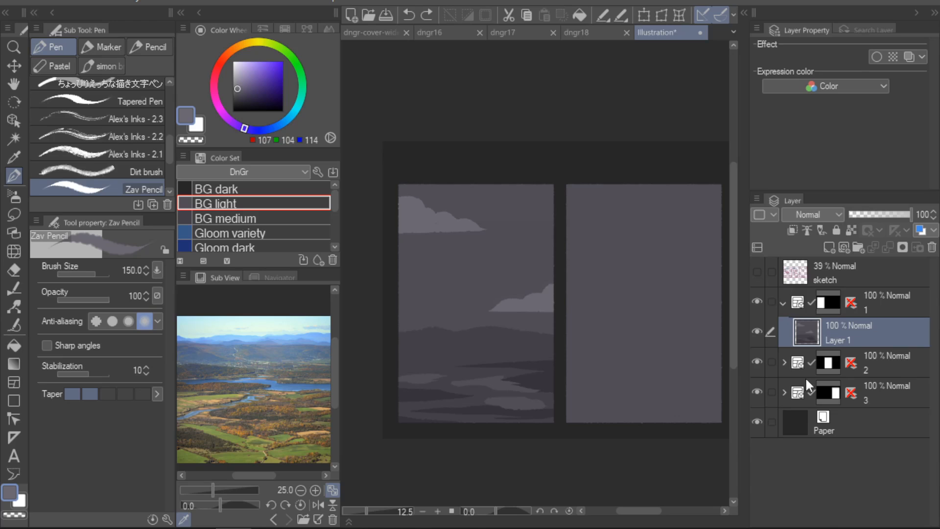
click(758, 272)
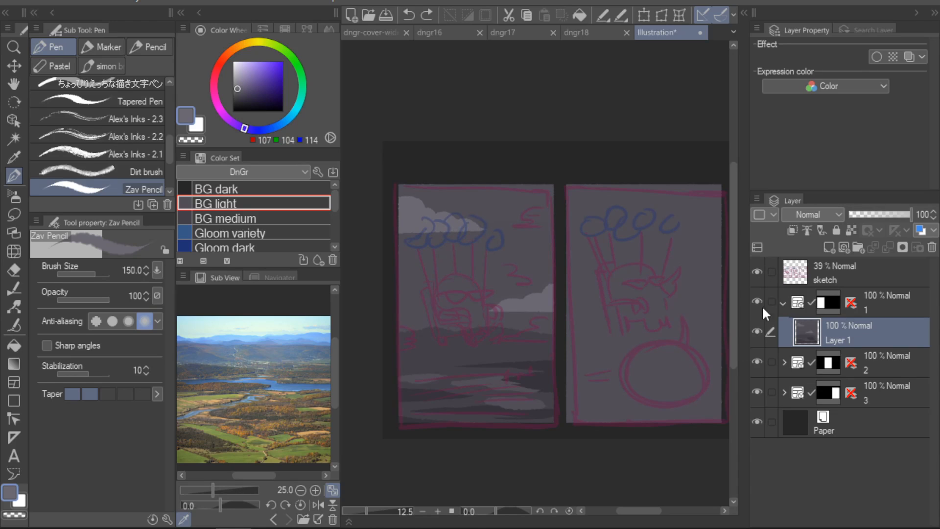
click(829, 247)
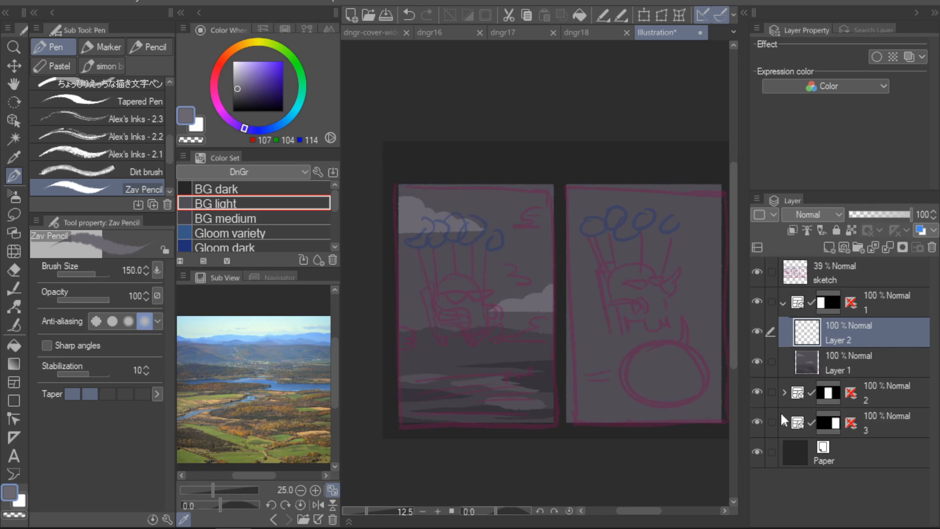
click(758, 271)
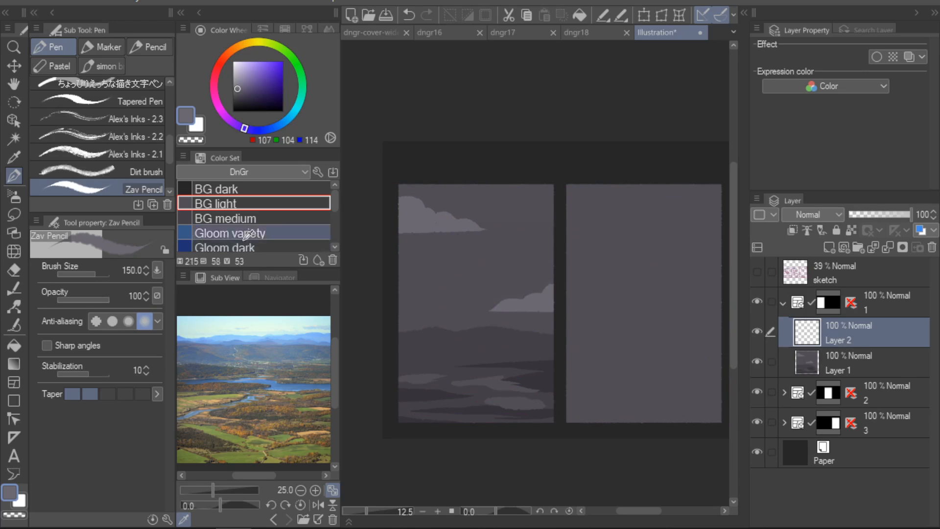
drag(255, 269, 255, 353)
click(284, 306)
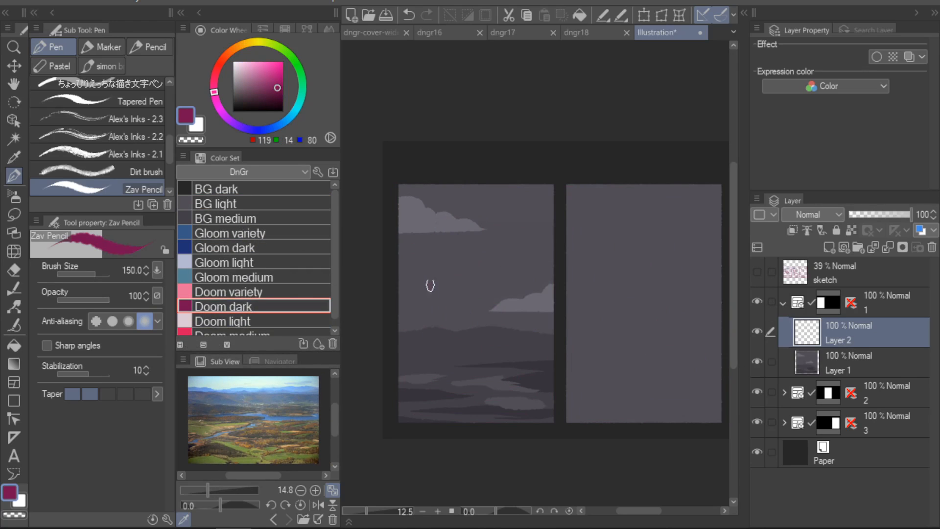
- Paint a solid blocky chair silhouette with legs in the first panel with the Zav Pencil in Doom dark, redoing the first outline
mouse_move(430, 279)
mouse_down()
mouse_move(436, 346)
mouse_move(458, 332)
mouse_move(464, 350)
mouse_move(494, 328)
mouse_up()
key(bracketleft)
key(ctrl+z)
mouse_move(430, 282)
mouse_down()
mouse_move(472, 278)
mouse_move(476, 320)
mouse_up()
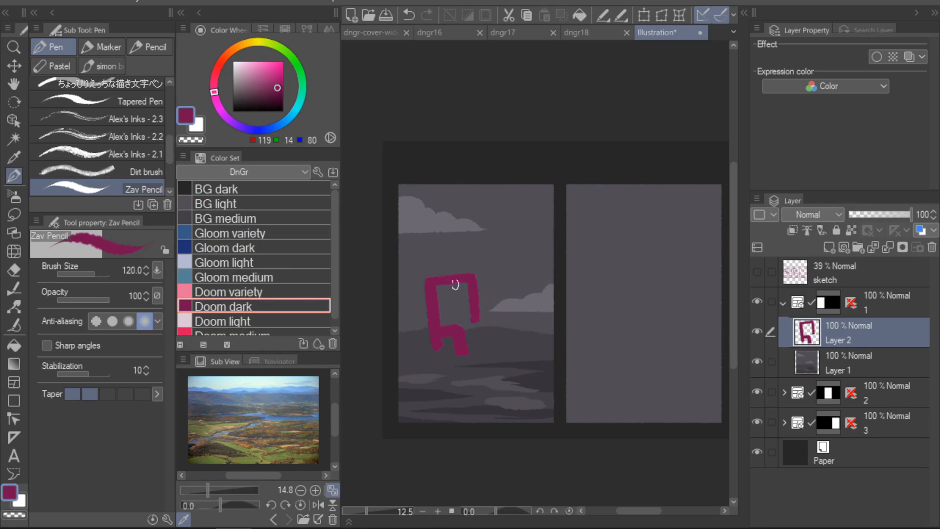
key(bracketright)
key(bracketright)
mouse_move(434, 288)
mouse_down()
mouse_move(465, 293)
mouse_move(447, 284)
mouse_up()
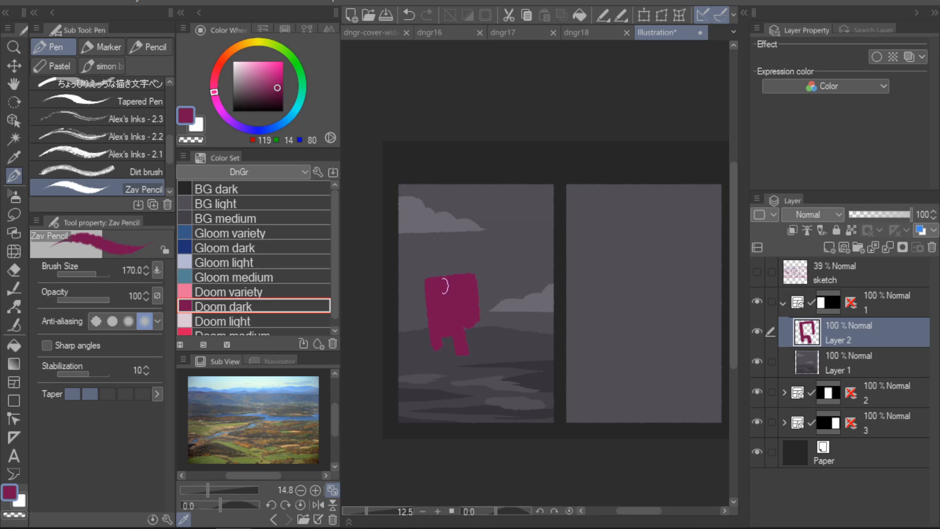
key(bracketleft)
key(bracketleft)
mouse_move(461, 327)
mouse_down()
mouse_move(495, 322)
mouse_move(490, 327)
mouse_up()
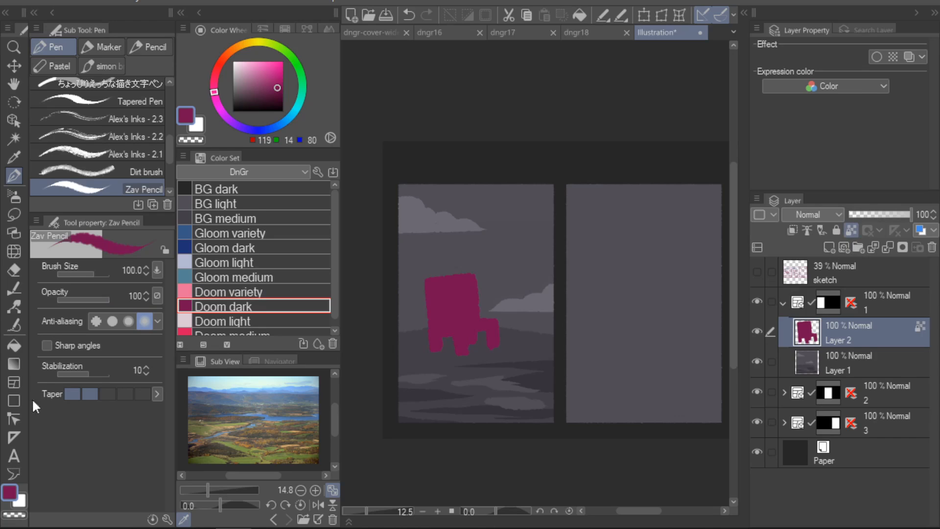
- Recolor the chair silhouette to Doom light with a filled rectangle while the layer's transparent pixels are locked, and release the lock
click(14, 401)
click(224, 262)
click(223, 321)
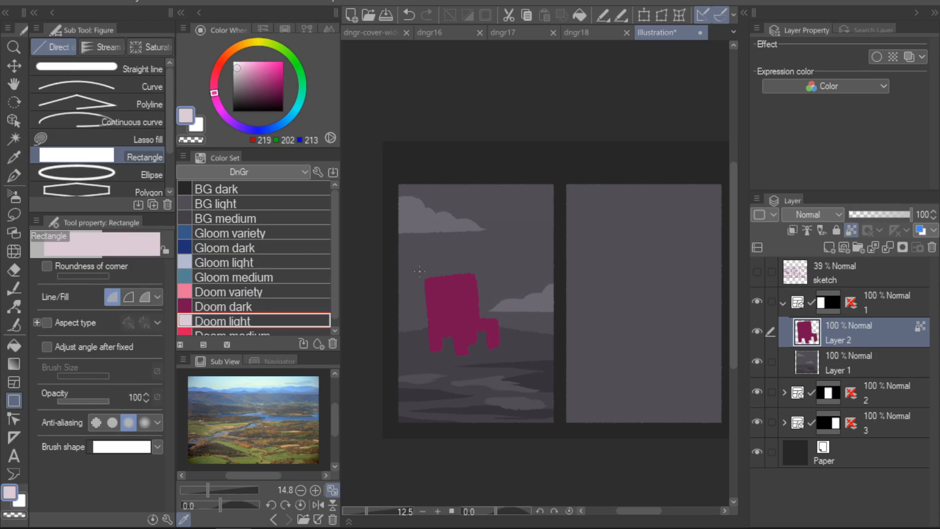
drag(445, 321, 361, 402)
key(/)
- Erase the gap between the chair's legs with the Zav Pencil in transparent color and briefly compare the shape with the sketch layer
key(c)
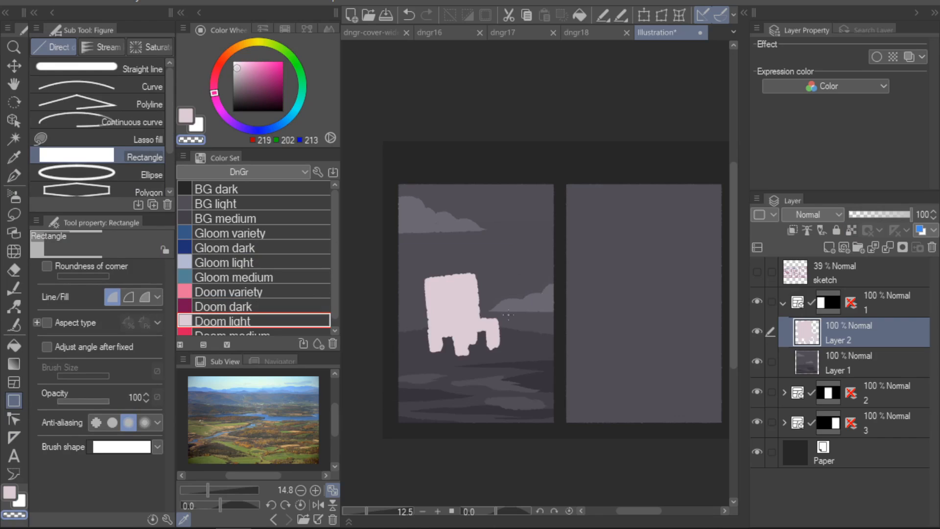
key(p)
mouse_move(472, 339)
mouse_down()
mouse_move(471, 358)
mouse_move(473, 338)
mouse_up()
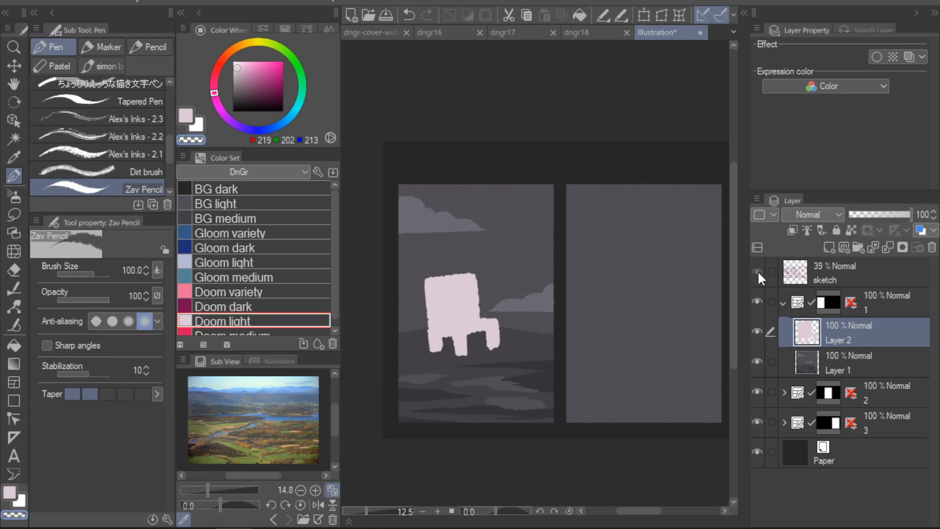
click(758, 272)
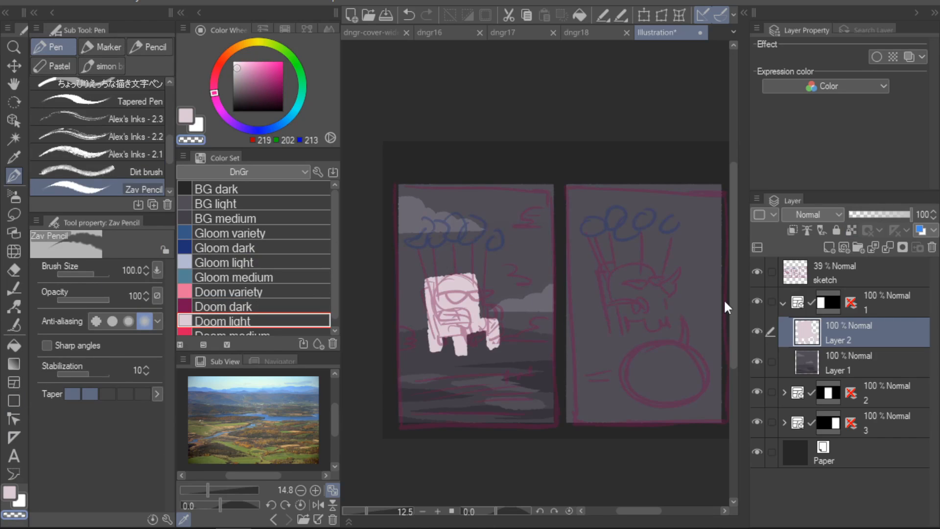
click(757, 272)
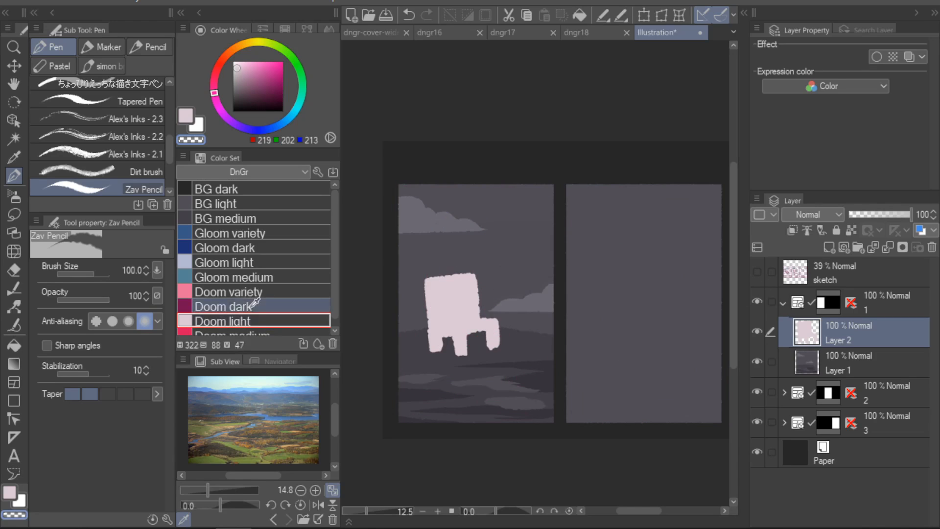
- Return to Doom light and nudge the chair layer slightly downward, undoing unwanted changes
scroll(254, 298, down, 1)
key(ctrl+z)
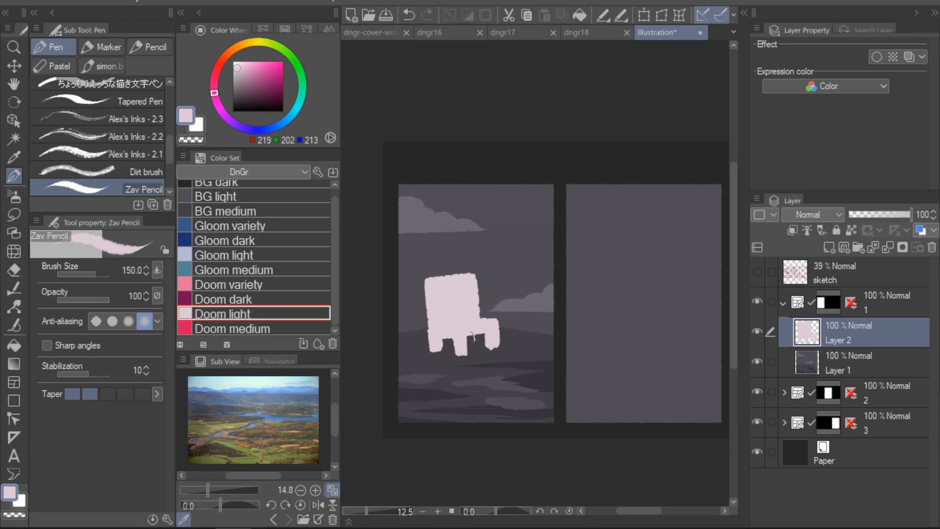
key(bracketleft)
key(k)
mouse_move(505, 328)
mouse_down()
mouse_move(495, 332)
mouse_move(513, 329)
mouse_move(510, 344)
mouse_up()
key(ctrl+z)
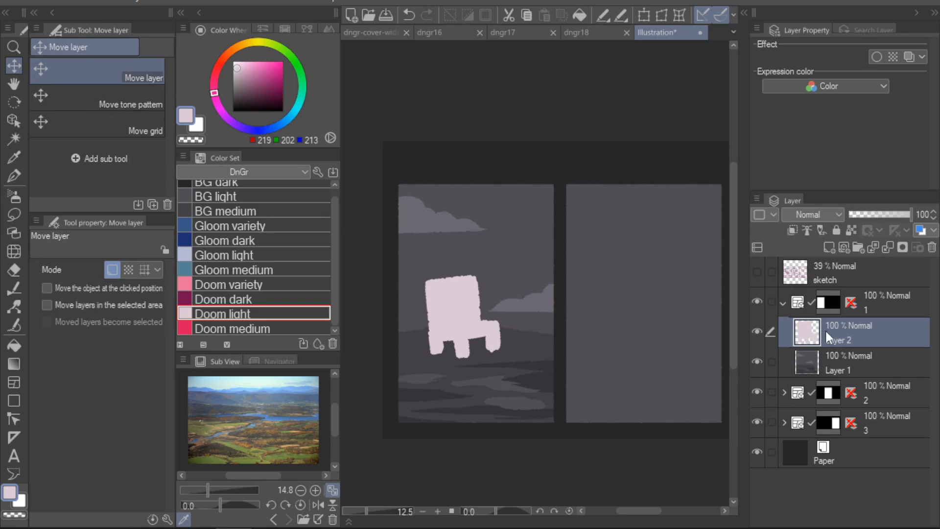
- Add a new layer above the chair and outline the seated figure's rounded head in Doom medium with the Zav Pencil
click(829, 247)
key(p)
click(233, 329)
mouse_move(441, 321)
mouse_down()
mouse_move(457, 281)
mouse_move(445, 323)
mouse_up()
key(ctrl+z)
drag(454, 275, 480, 292)
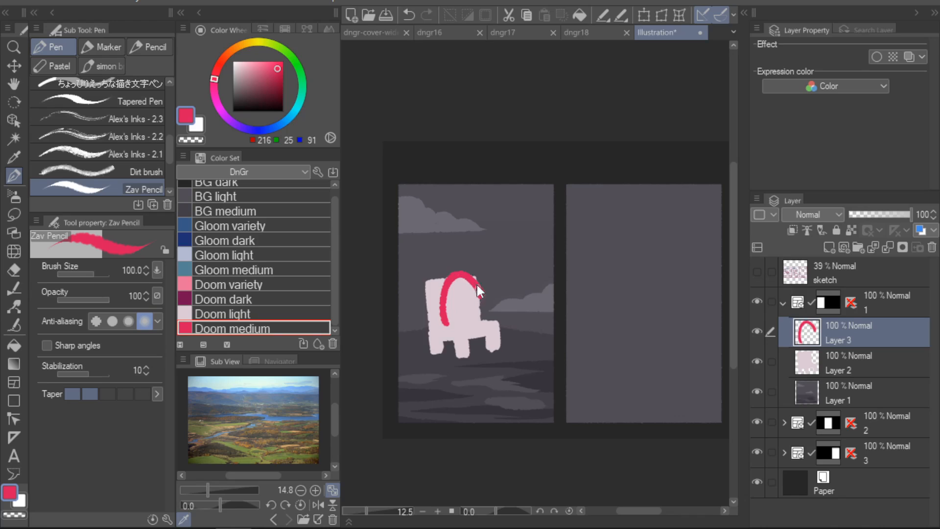
- Fill in the figure's body and paint its arms and dangling legs in Doom medium with a smaller brush, undoing stray strokes
key(bracketleft)
mouse_move(466, 329)
mouse_down()
mouse_move(480, 335)
mouse_move(472, 326)
mouse_move(488, 323)
mouse_move(490, 343)
mouse_move(500, 338)
mouse_move(485, 321)
mouse_move(468, 325)
mouse_move(471, 343)
mouse_move(569, 372)
mouse_move(465, 294)
mouse_move(461, 323)
mouse_move(444, 327)
mouse_move(468, 329)
mouse_up()
key(ctrl+z)
key(ctrl+z)
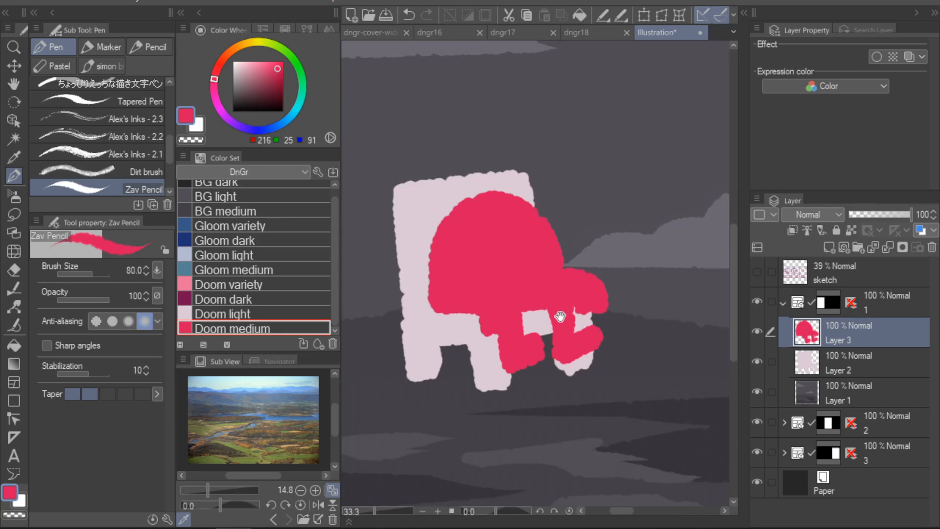
drag(560, 317, 546, 337)
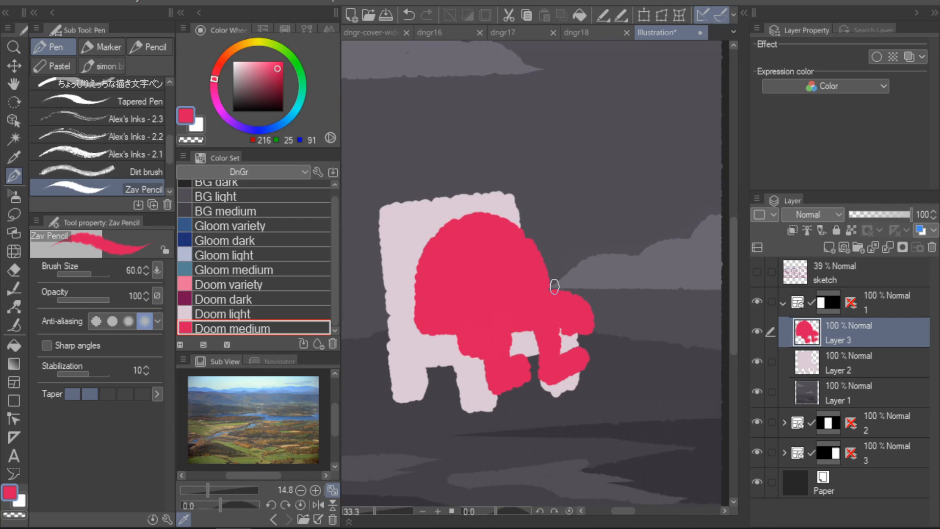
drag(465, 333, 475, 355)
- Paint the first sunglasses lens on the figure's face in Doom dark, redoing the initial stroke
click(230, 299)
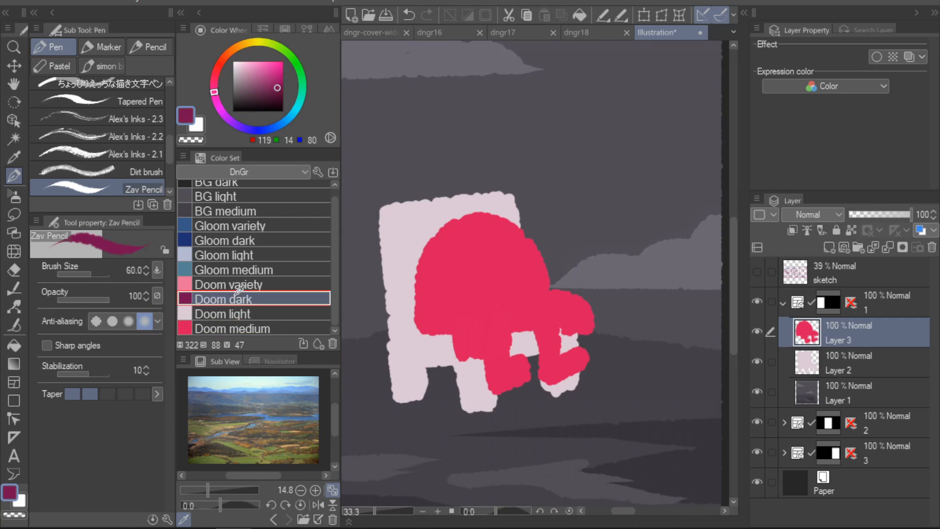
mouse_move(443, 267)
mouse_down()
mouse_move(491, 269)
mouse_move(486, 275)
mouse_up()
key(ctrl+z)
mouse_move(435, 269)
mouse_down()
mouse_move(461, 284)
mouse_move(456, 276)
mouse_up()
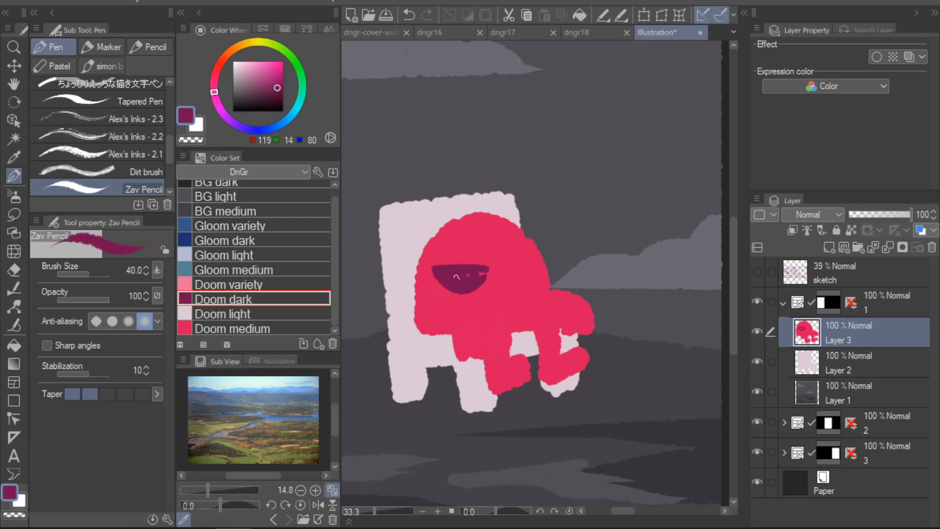
- Switch to the dngr16 comic and examine the dark finger lines on the red hand beside the Butt Touching chart
click(442, 34)
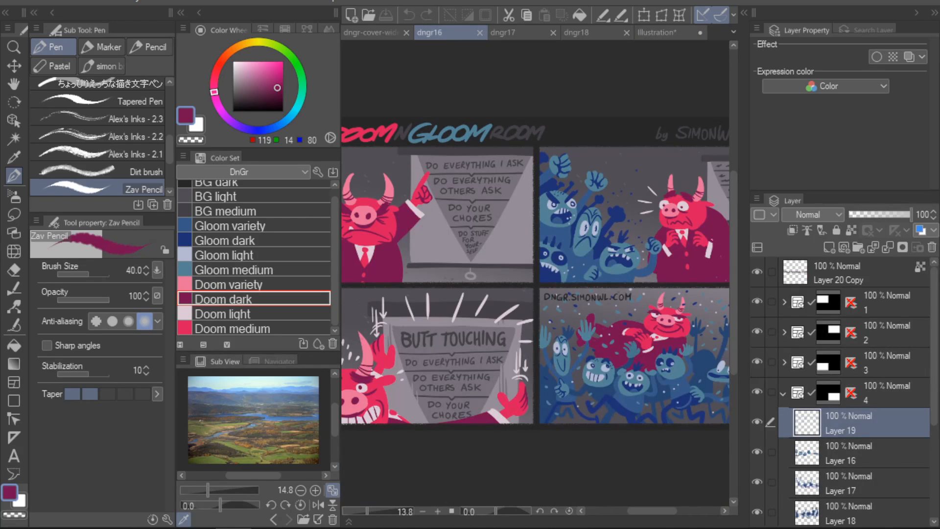
scroll(700, 240, up, 3)
drag(473, 463, 774, 188)
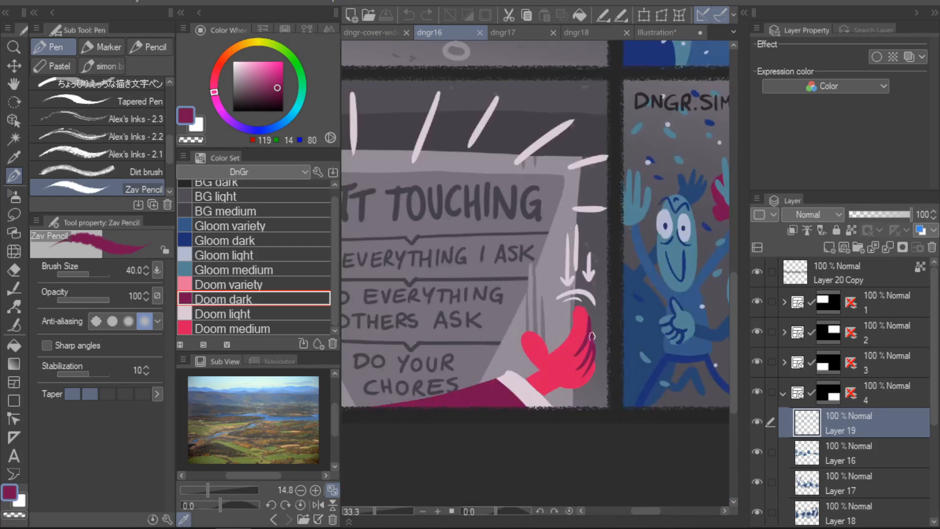
scroll(593, 333, up, 1)
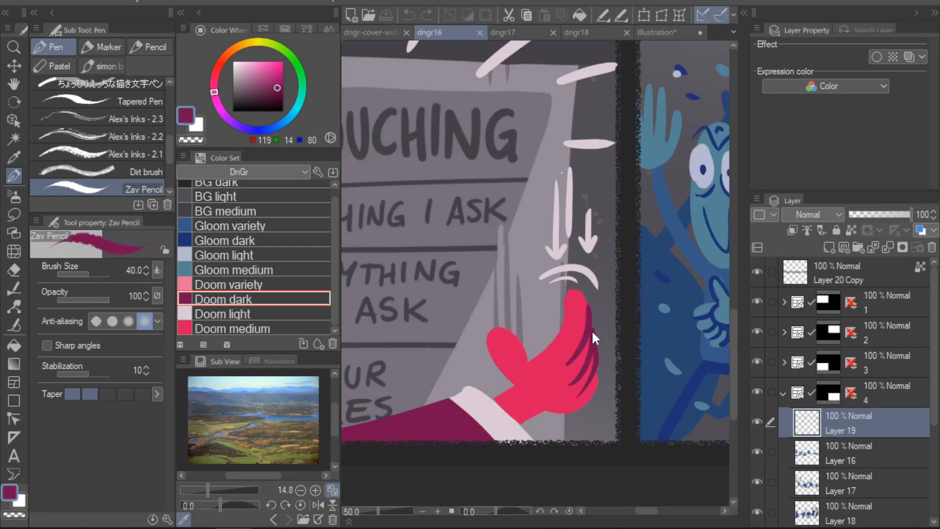
- Return to the Illustration document and paint the second sunglasses lens in Doom dark with a smaller brush, undoing the first attempt
click(674, 33)
mouse_move(493, 267)
mouse_down()
mouse_move(531, 278)
mouse_move(494, 266)
mouse_move(514, 265)
mouse_move(529, 282)
mouse_up()
key(ctrl+z)
key(bracketleft)
drag(502, 270, 534, 274)
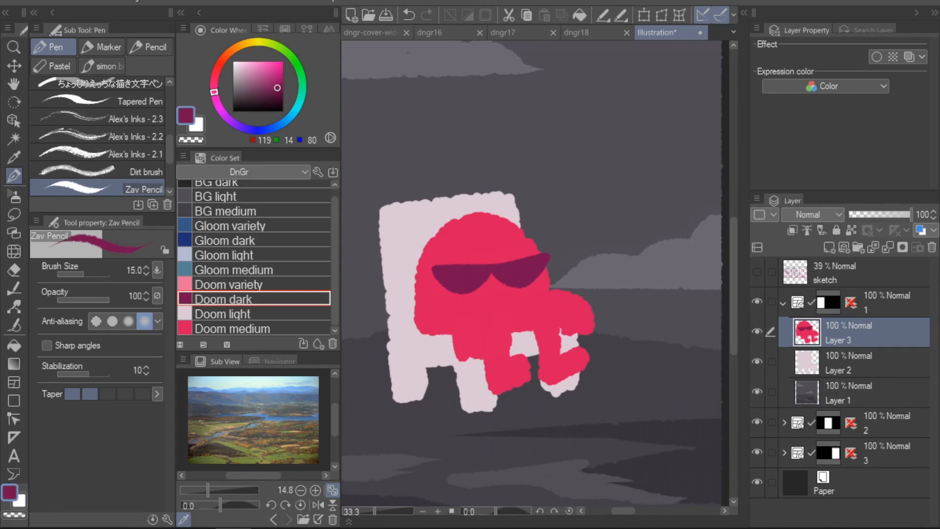
- Draw the finger, arm and leg contour lines on both sides of the figure in Doom dark at brush size 25, undoing unwanted strokes
key(bracketright)
drag(469, 331, 461, 359)
drag(448, 319, 483, 355)
drag(502, 315, 511, 356)
mouse_move(534, 313)
mouse_down()
mouse_move(561, 352)
mouse_move(572, 314)
mouse_move(582, 310)
mouse_up()
key(ctrl+z)
drag(579, 334, 594, 317)
key(ctrl+z)
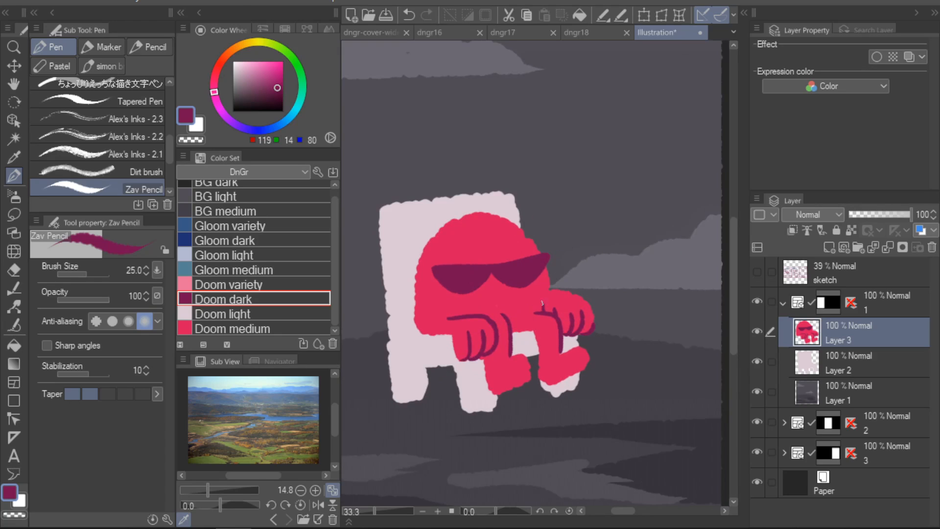
- Try painting over the leg line beside the nearer hand with the sampled body red, and undo it
alt+click(521, 315)
key(minus)
key(minus)
key(bracketright)
key(bracketright)
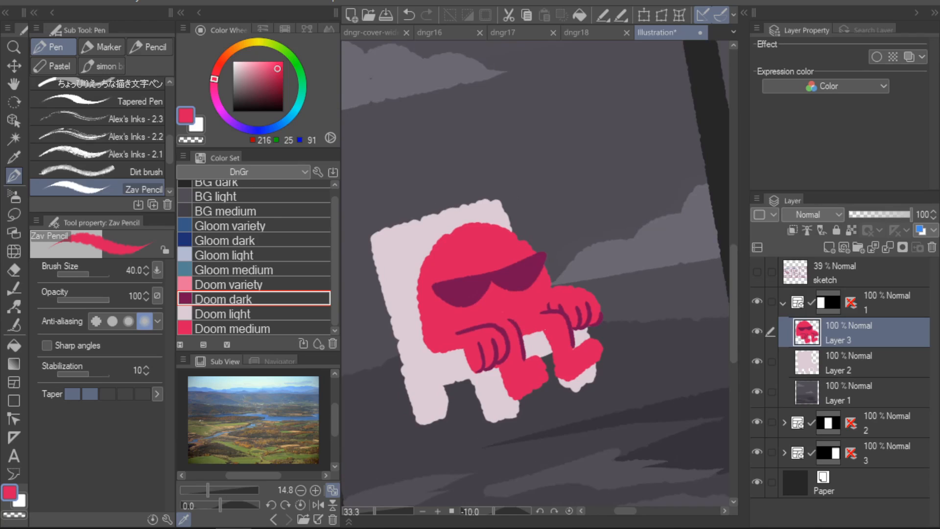
click(569, 511)
key(bracketright)
key(bracketright)
drag(502, 317, 508, 371)
key(bracketleft)
key(bracketleft)
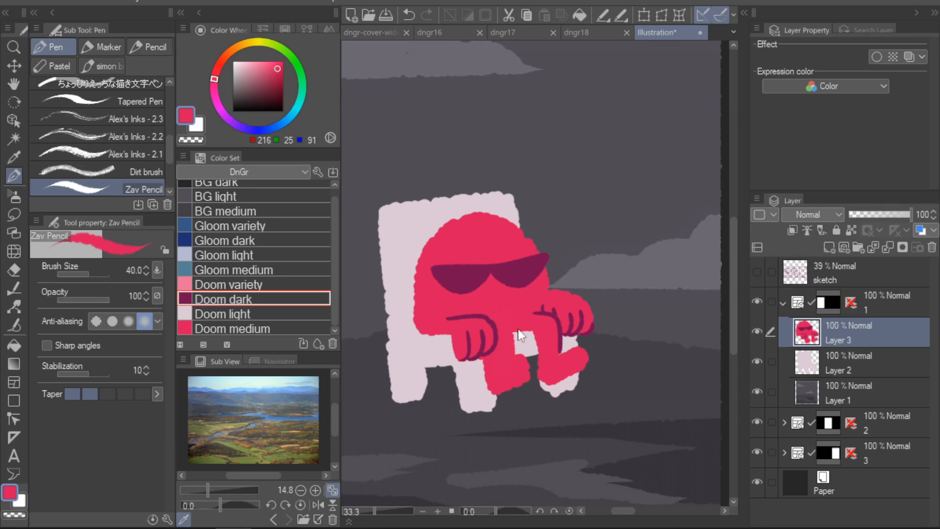
key(ctrl+z)
mouse_move(502, 315)
mouse_down()
mouse_move(507, 342)
mouse_move(502, 314)
mouse_up()
key(ctrl+z)
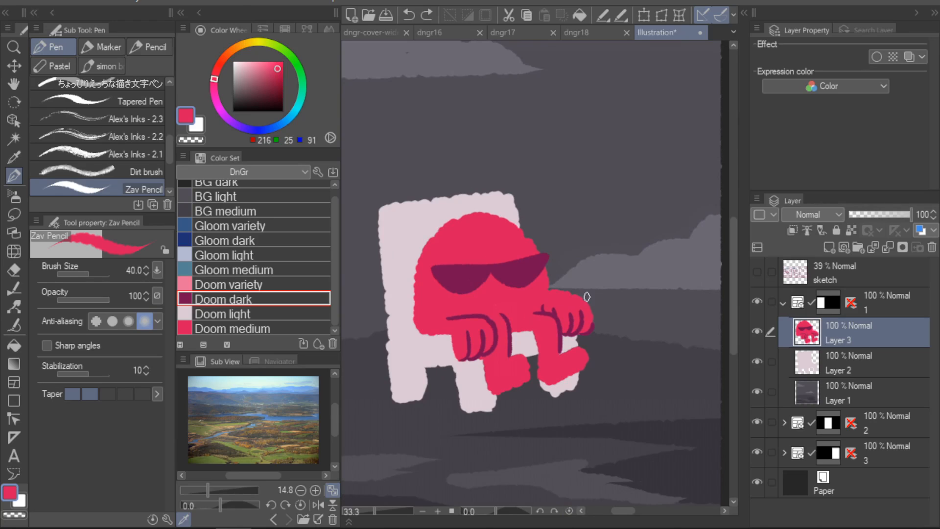
- Touch up the leg line beside the nearer hand in Doom dark, undoing the stroke made in the off-palette sampled color
alt+click(557, 316)
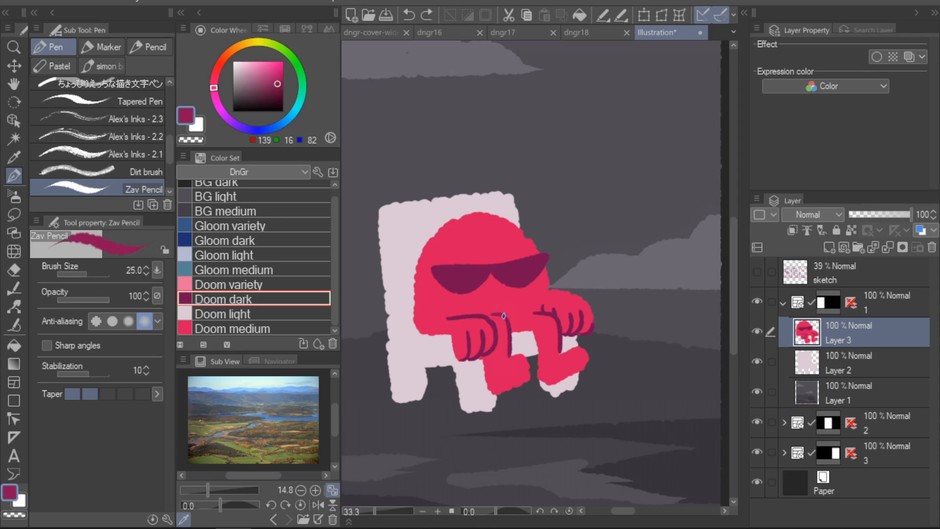
drag(504, 316, 507, 322)
key(ctrl+z)
click(236, 296)
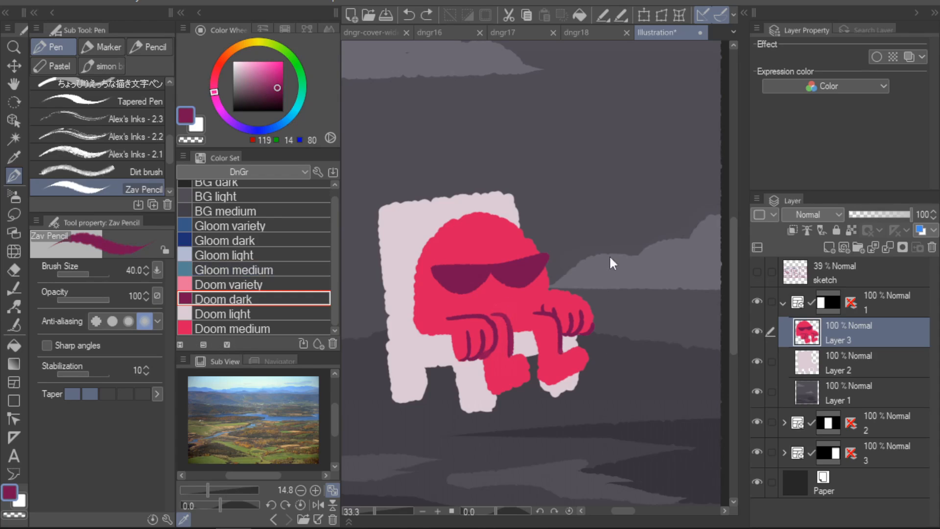
drag(508, 319, 508, 325)
alt+click(514, 309)
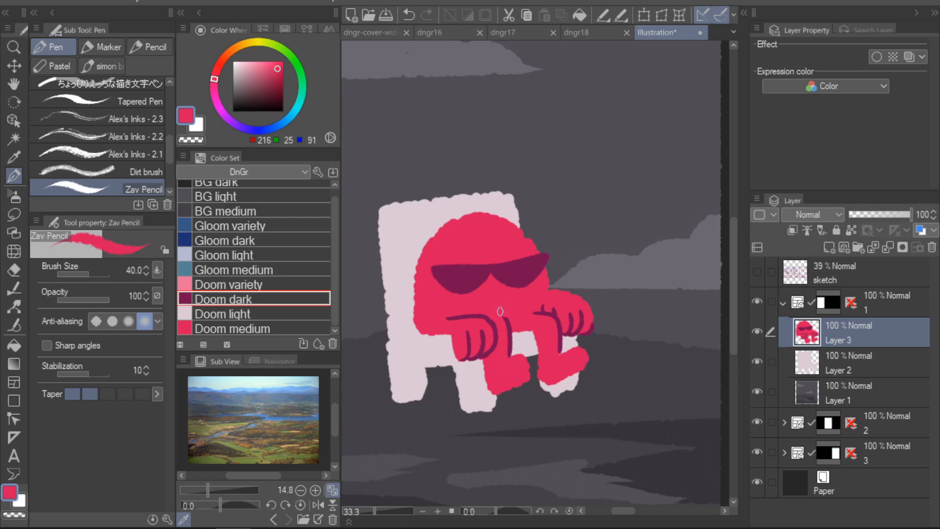
alt+click(528, 270)
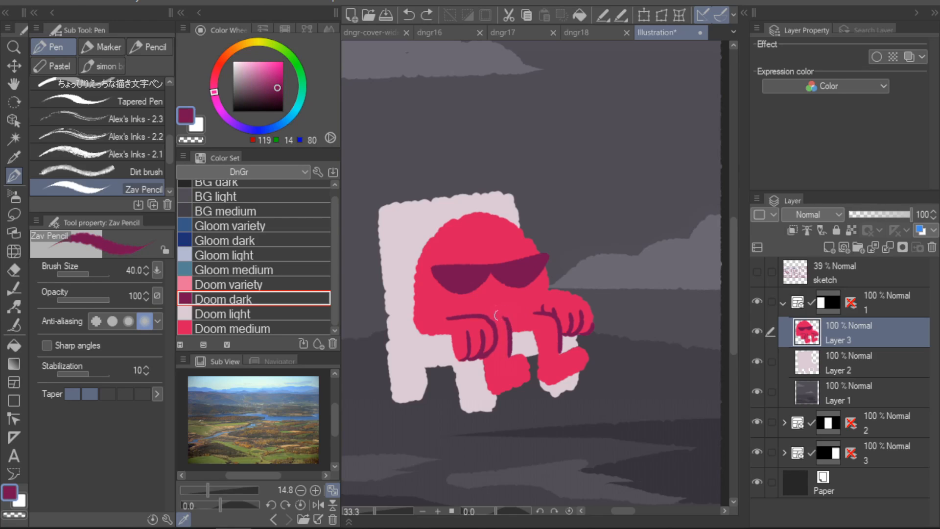
- Switch to the dngr17 comic and examine the dark contour lines on the blue character holding the ball in the third panel
click(534, 31)
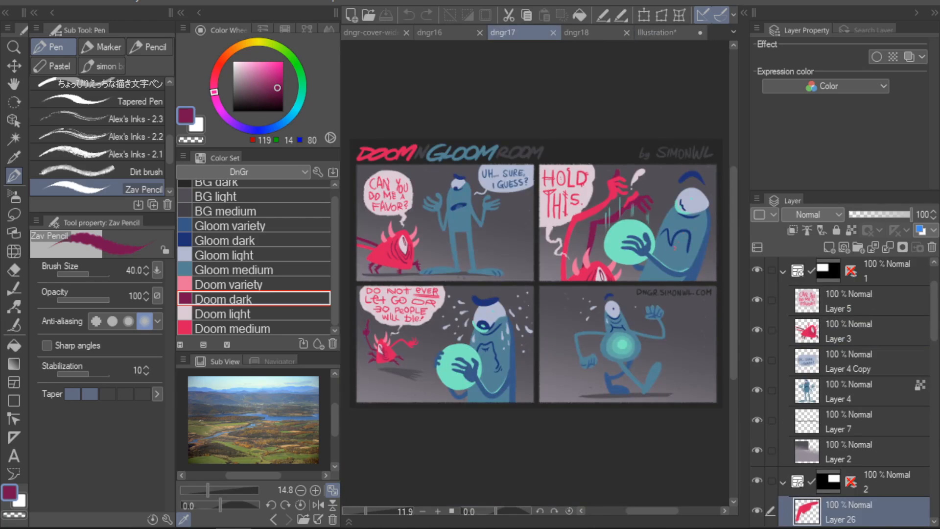
scroll(551, 372, up, 3)
drag(495, 410, 620, 401)
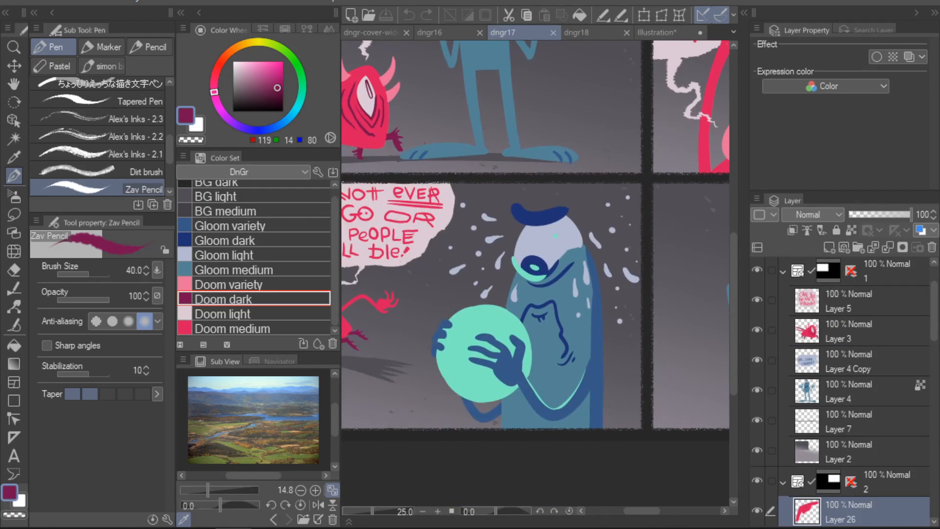
scroll(529, 338, up, 1)
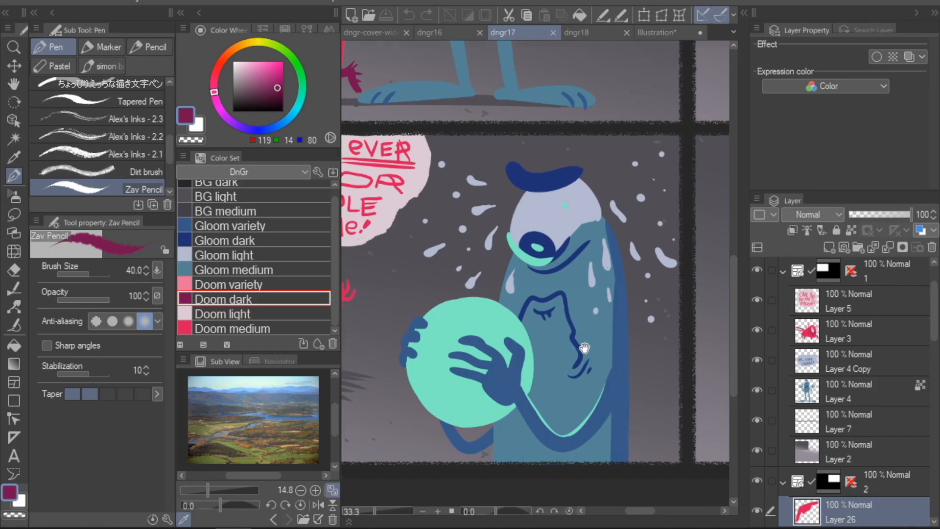
scroll(510, 319, down, 1)
drag(534, 230, 254, 372)
- Return to the Illustration document and paint two slanted Doom light glints on one sunglasses lens, undoing the first attempts
click(671, 34)
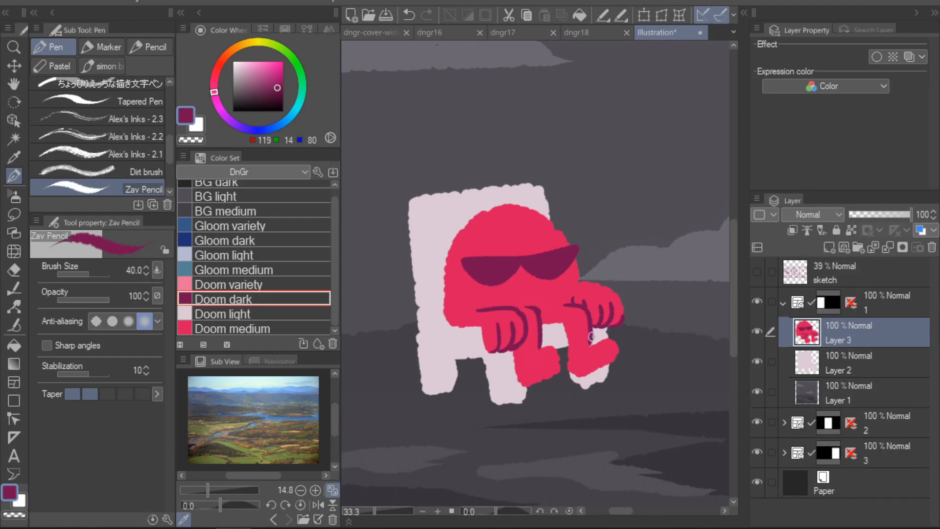
drag(629, 395, 641, 414)
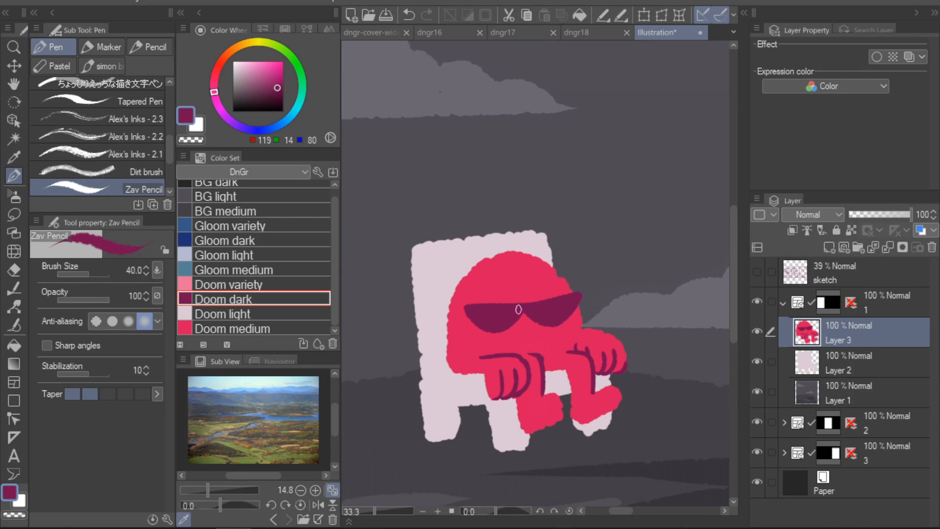
click(294, 313)
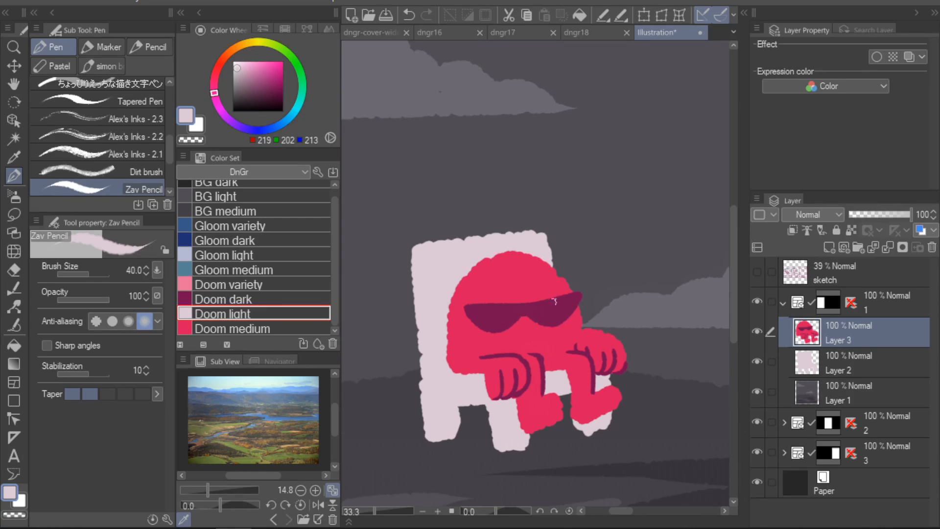
mouse_move(562, 298)
mouse_down()
mouse_move(559, 321)
mouse_move(550, 316)
mouse_up()
key(ctrl+z)
key(ctrl+z)
drag(569, 299, 562, 311)
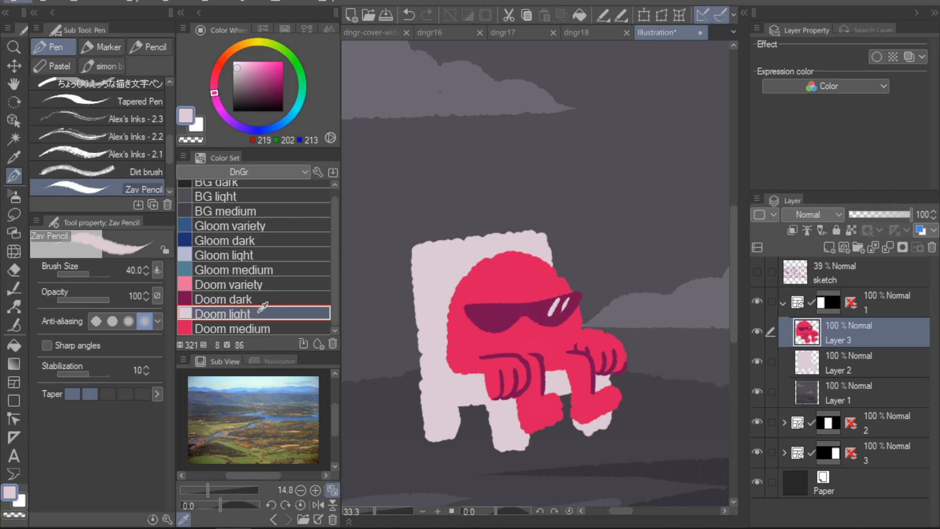
- Paint two small horns on the red character's head in Doom variety, cleaning the base with the sampled body red
click(274, 299)
click(282, 285)
mouse_move(476, 266)
mouse_down()
mouse_move(454, 261)
mouse_move(460, 278)
mouse_up()
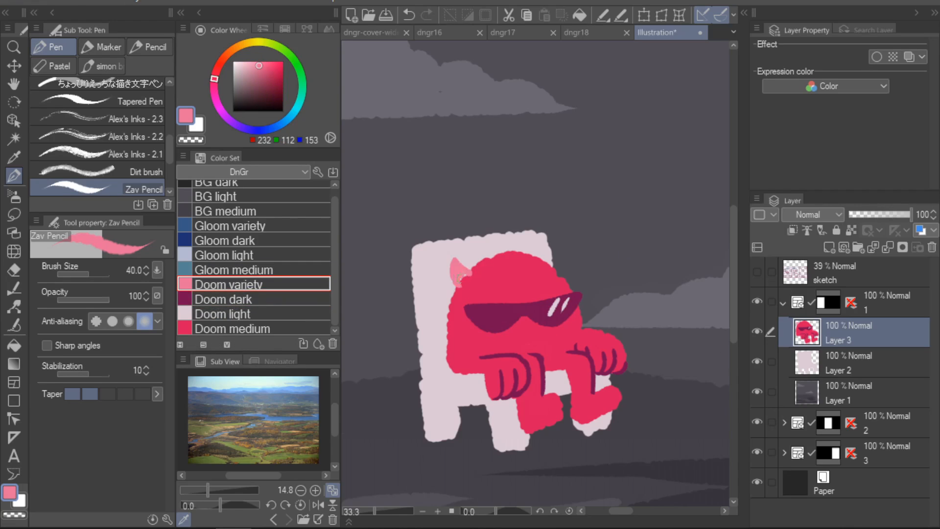
mouse_move(551, 264)
mouse_down()
mouse_move(565, 279)
mouse_move(567, 249)
mouse_move(562, 282)
mouse_move(553, 275)
mouse_up()
alt+click(558, 283)
scroll(539, 294, down, 2)
scroll(504, 310, up, 1)
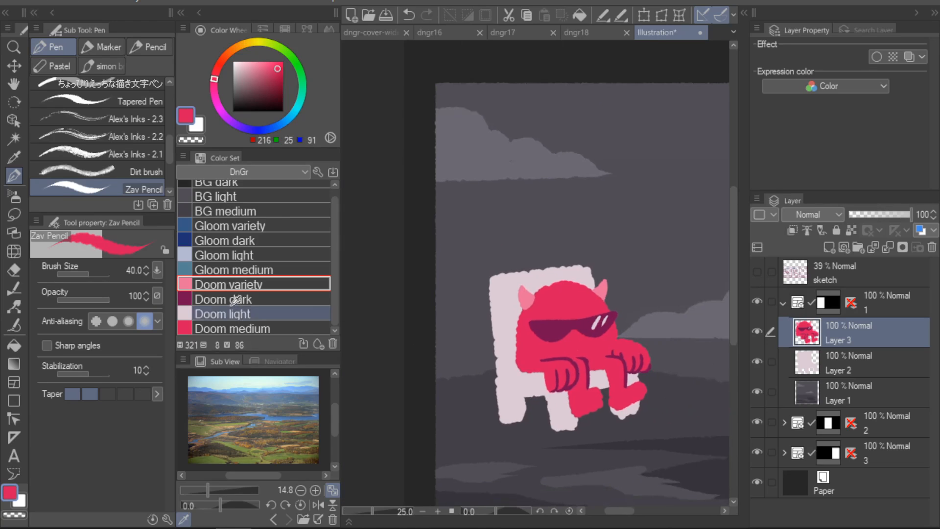
- Paint a small frowning mouth below the sunglasses in Doom dark, undoing the first attempts, and resample the body red
click(236, 299)
mouse_move(579, 341)
mouse_down()
mouse_move(564, 349)
mouse_move(584, 346)
mouse_up()
key(ctrl+z)
key(ctrl+z)
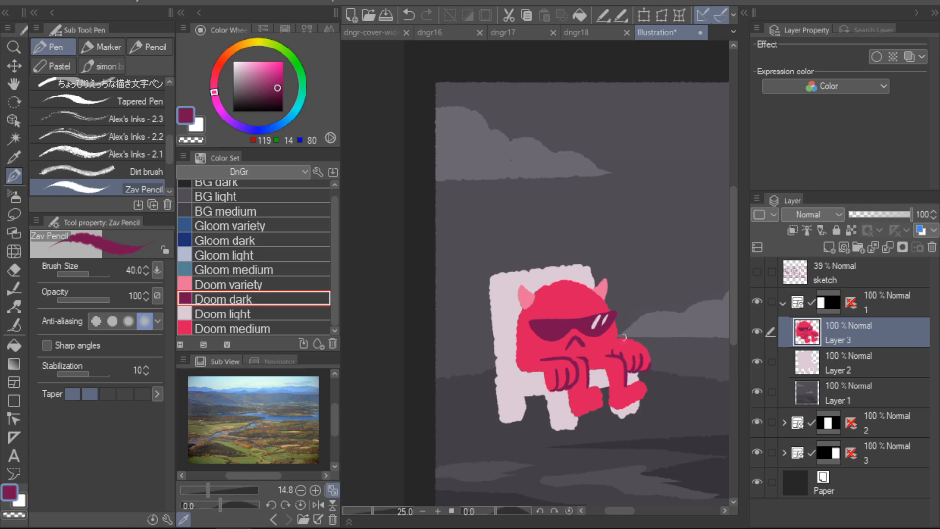
alt+click(611, 349)
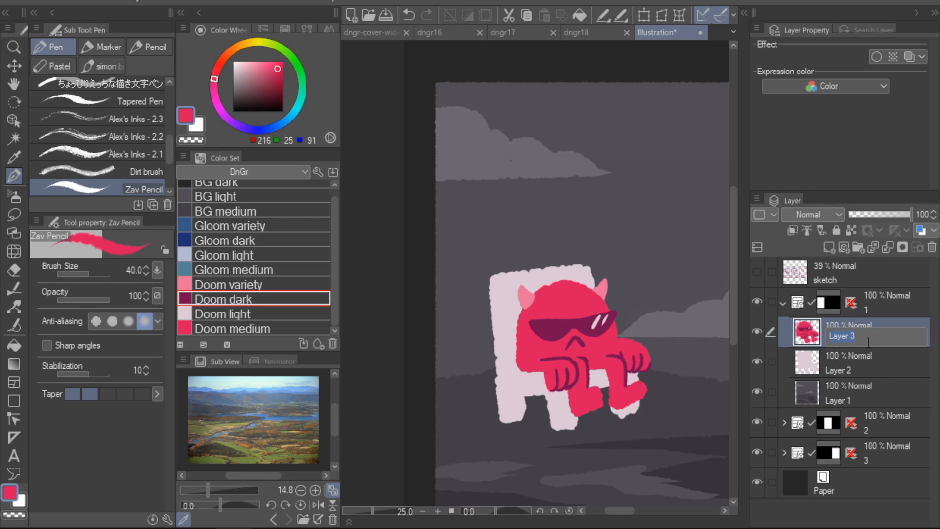
- Rename the first panel's three layers as Doom, Doom Chair and Background
text(Doom)
key(Return)
click(851, 371)
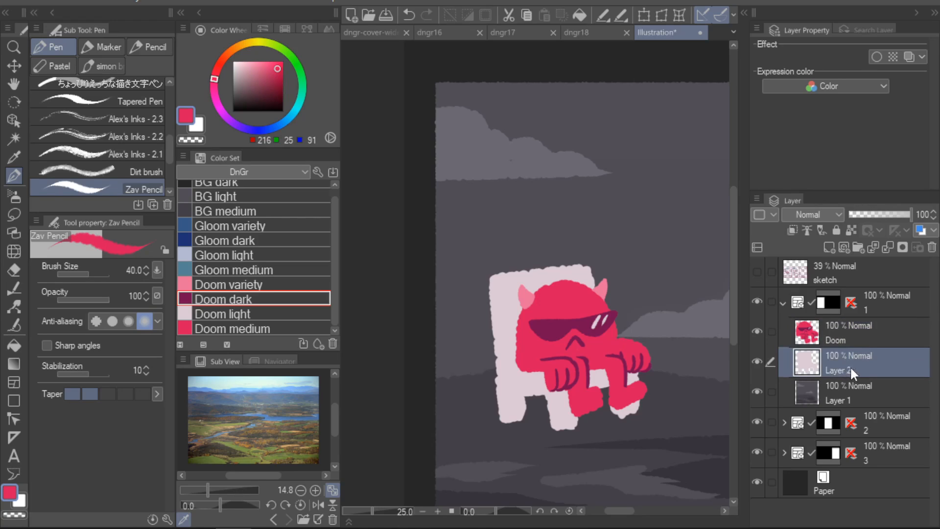
double_click(852, 371)
text(Doom BG)
key(Return)
double_click(847, 400)
text(Background)
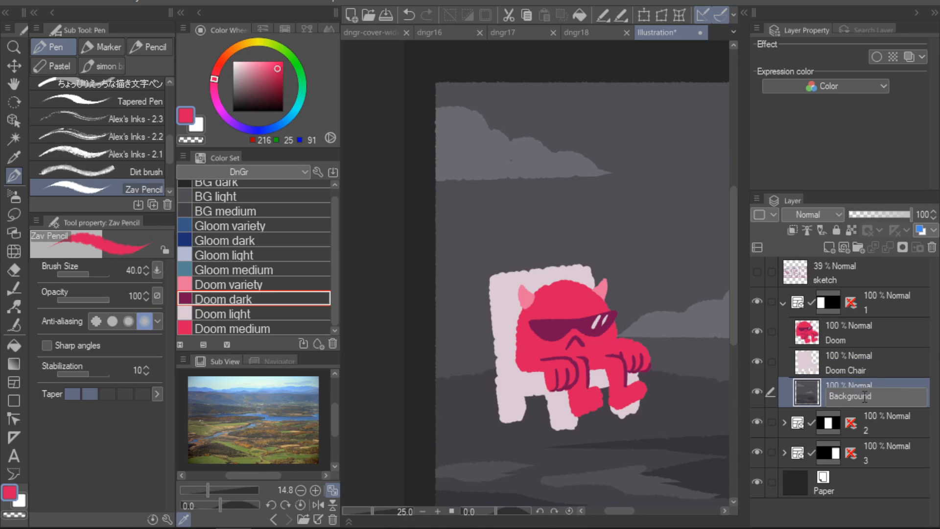
key(Return)
click(839, 341)
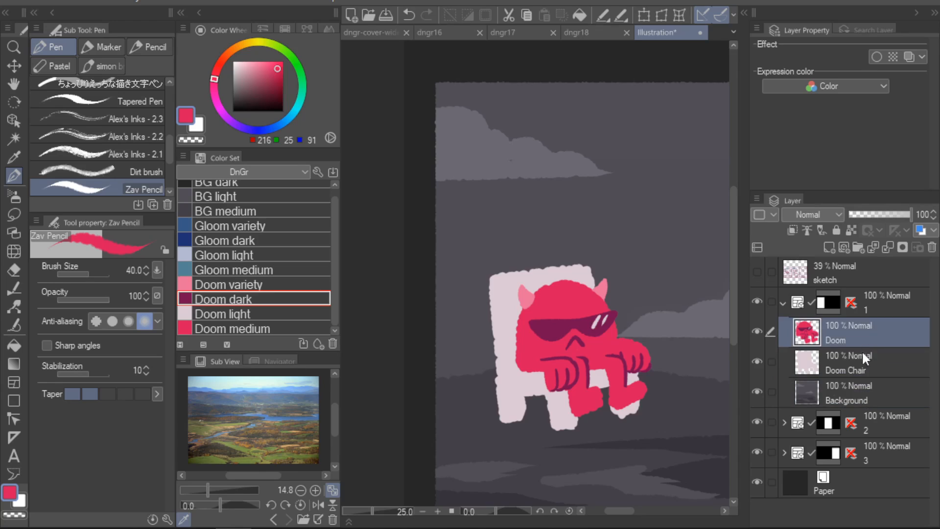
- Add a new raster layer and place it between the Doom Chair and Background layers
click(855, 363)
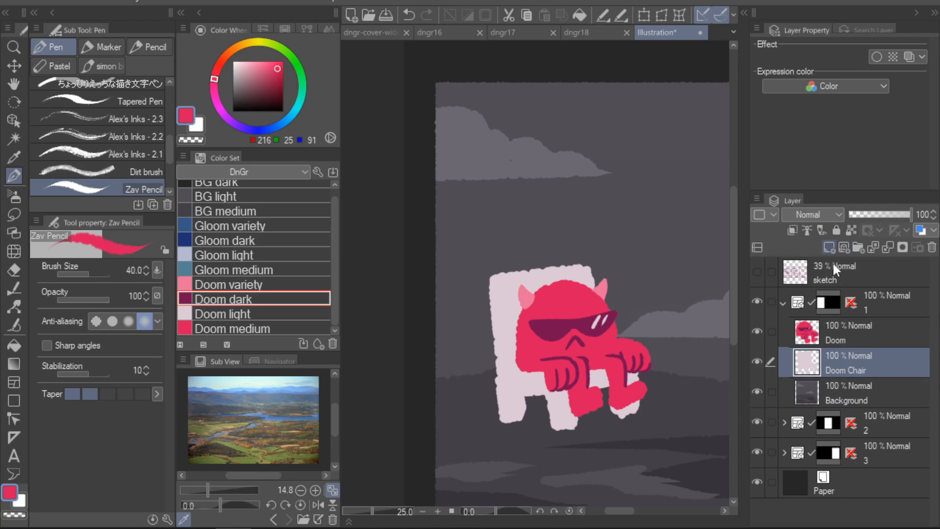
click(830, 249)
drag(847, 368, 859, 396)
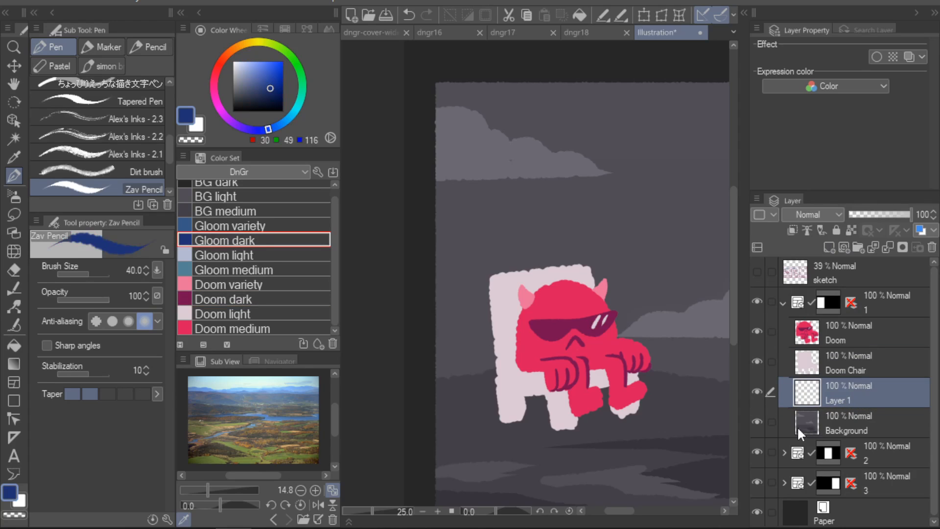
- Paint five fanned-out strings rising from the top of the chair in Gloom dark, redoing the unsatisfactory strokes
drag(460, 143, 493, 281)
drag(490, 143, 507, 276)
key(ctrl+z)
key(ctrl+z)
drag(464, 165, 491, 284)
drag(491, 170, 504, 279)
key(ctrl+z)
drag(522, 160, 522, 270)
drag(562, 155, 550, 267)
drag(614, 169, 591, 272)
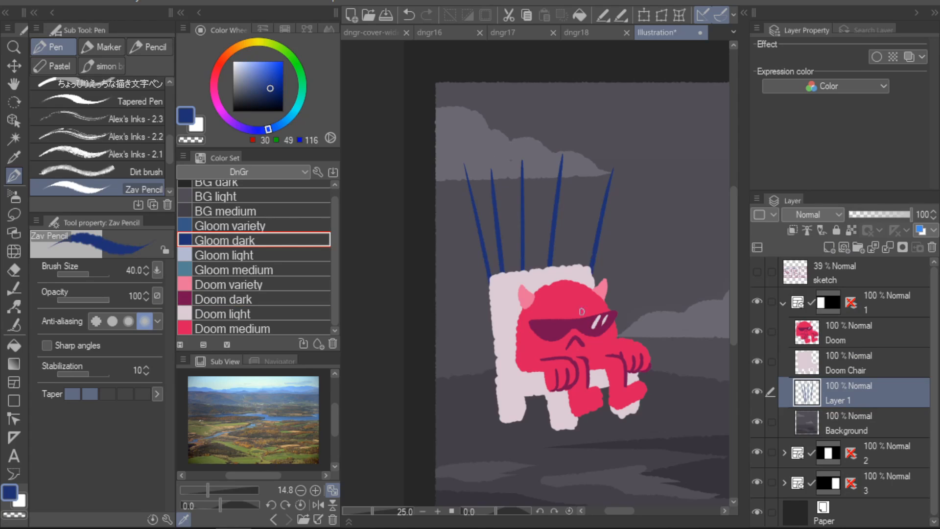
- Rename the string layer as Gloom Lines and add a layer named Gloom 1 above it
double_click(852, 397)
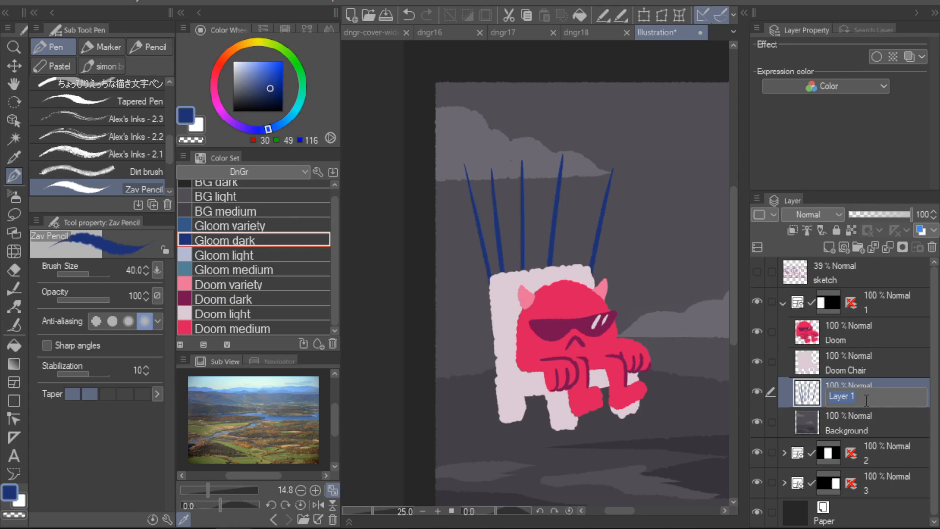
text(Gloom Lines)
key(Return)
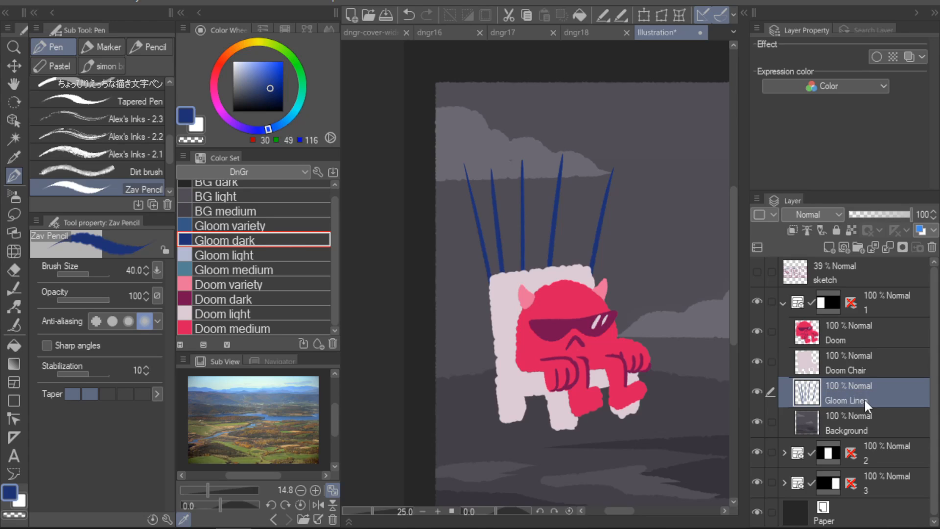
click(828, 248)
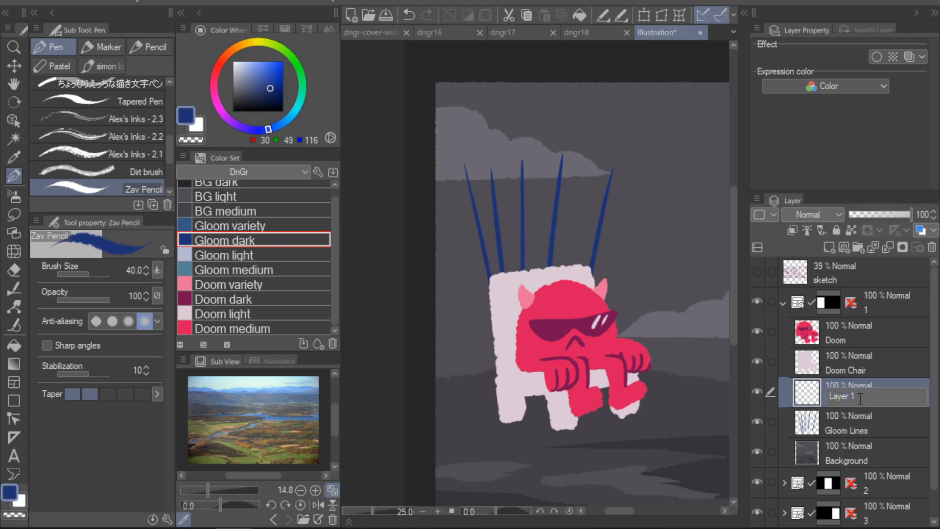
text(Gloom)
- Paint a bird's round head, body and near wing in Gloom medium above the outermost string at brush size 60, undoing stray strokes
click(230, 270)
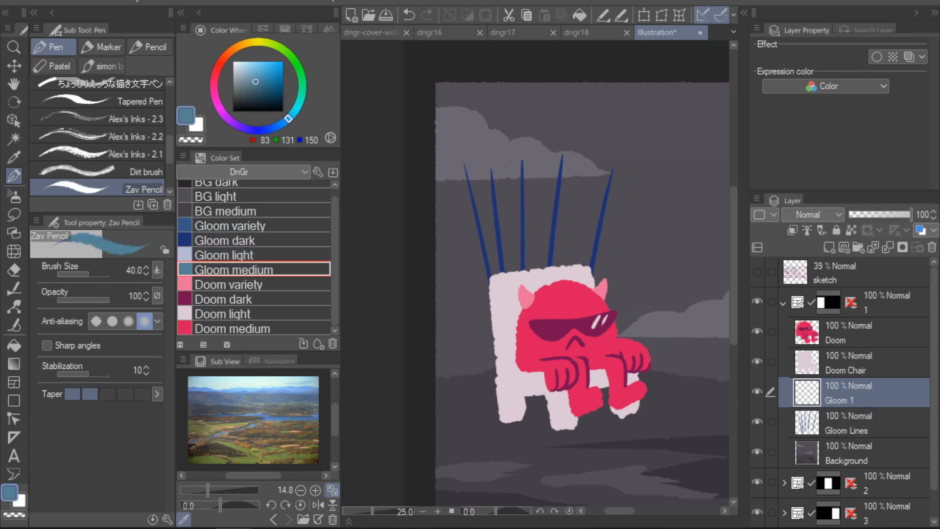
key(bracketright)
mouse_move(600, 149)
mouse_down()
mouse_move(580, 133)
mouse_move(601, 162)
mouse_move(591, 152)
mouse_move(618, 143)
mouse_move(632, 154)
mouse_move(618, 164)
mouse_move(610, 156)
mouse_move(615, 166)
mouse_up()
key(ctrl+z)
key(bracketright)
key(bracketright)
key(ctrl+z)
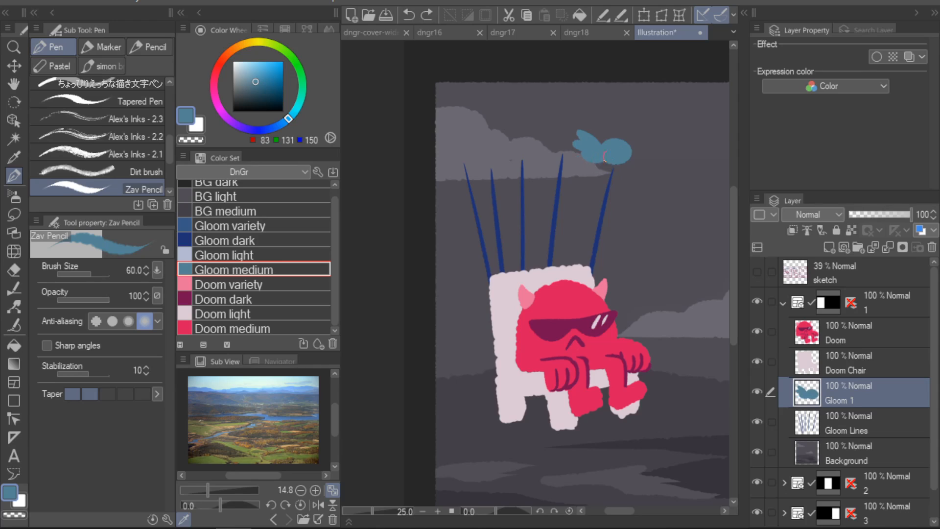
mouse_move(639, 131)
mouse_down()
mouse_move(628, 139)
mouse_move(633, 151)
mouse_up()
key(bracketleft)
key(ctrl+z)
- On a new layer beneath Gloom 1, paint the bird's far wing and tail in Gloom variety, and fill its belly in sampled Gloom medium
click(855, 422)
key(ctrl+shift+n)
click(232, 227)
mouse_move(639, 123)
mouse_down()
mouse_move(630, 146)
mouse_move(642, 143)
mouse_move(635, 150)
mouse_move(640, 145)
mouse_move(586, 152)
mouse_move(612, 165)
mouse_move(584, 133)
mouse_up()
key(ctrl+z)
key(ctrl+z)
key(ctrl+z)
key(ctrl+z)
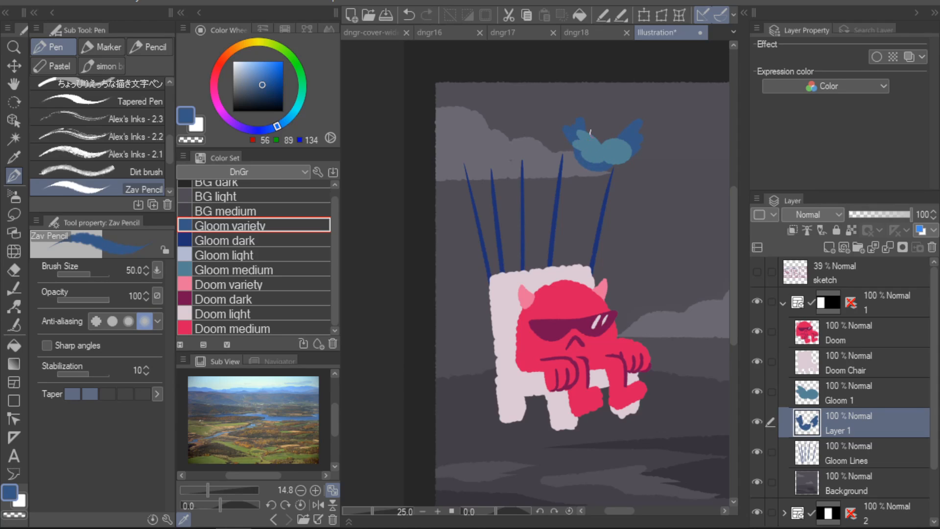
key(ctrl+z)
key(ctrl+y)
alt+click(607, 163)
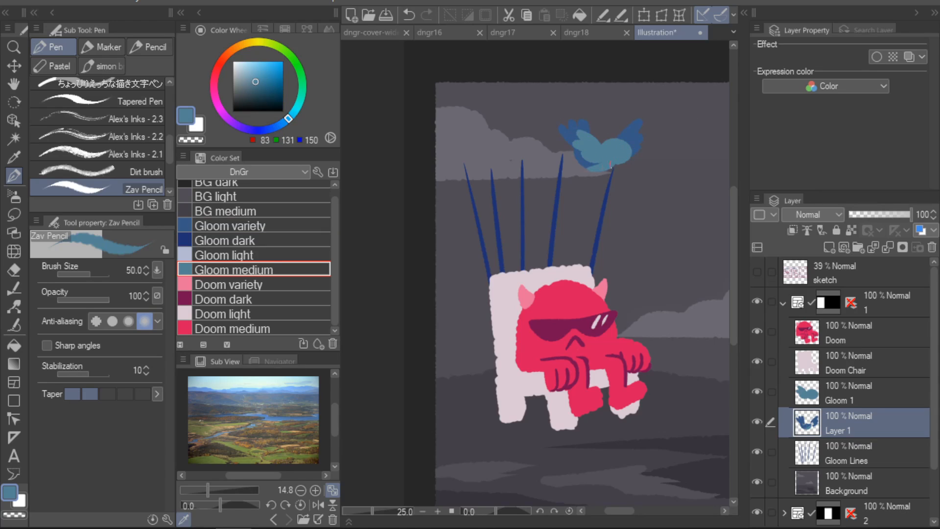
- Move both bird layers together onto the end of the rightmost string and merge them into one layer
key(ctrl+z)
drag(586, 168, 603, 164)
ctrl+click(863, 396)
key(k)
drag(639, 139, 647, 151)
key(shift+alt+e)
- Draw the bird's feet over the string end with the Zav Pencil in the string's dark blue
alt+click(560, 177)
key(p)
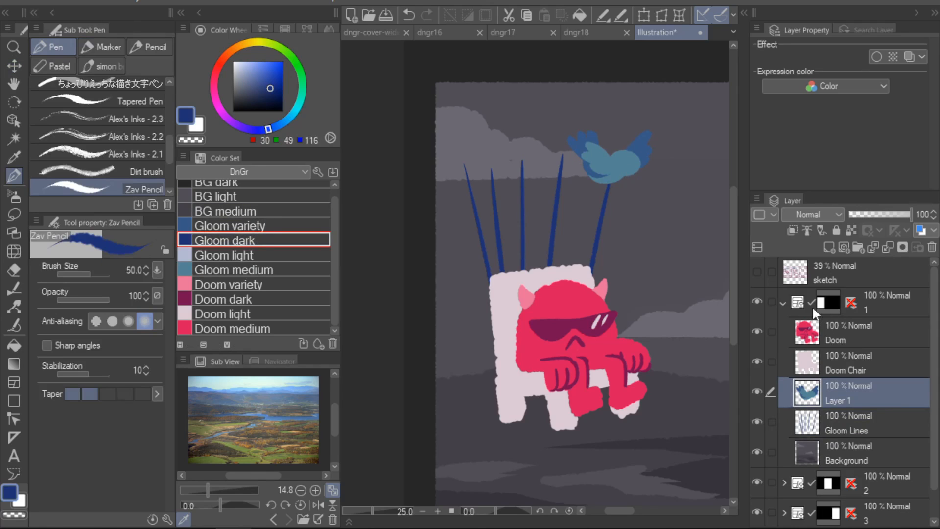
drag(609, 184, 617, 182)
alt+click(642, 154)
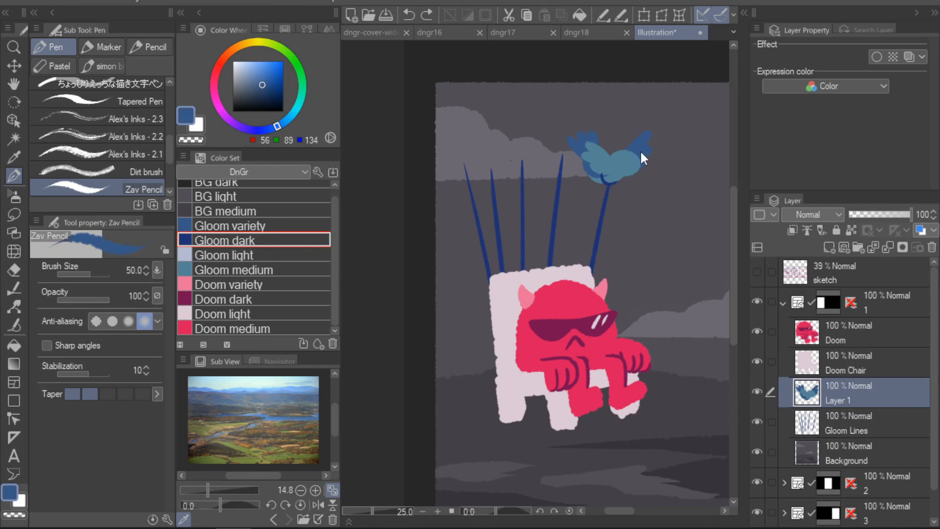
- Try a Gloom light eye on the bird's head, undo it and reduce the brush size to 40
click(247, 254)
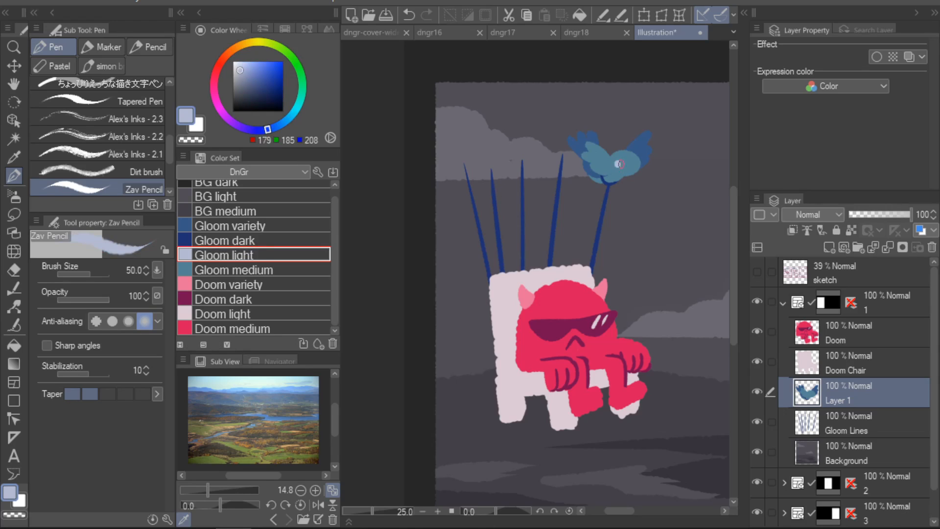
key(ctrl+z)
key(bracketleft)
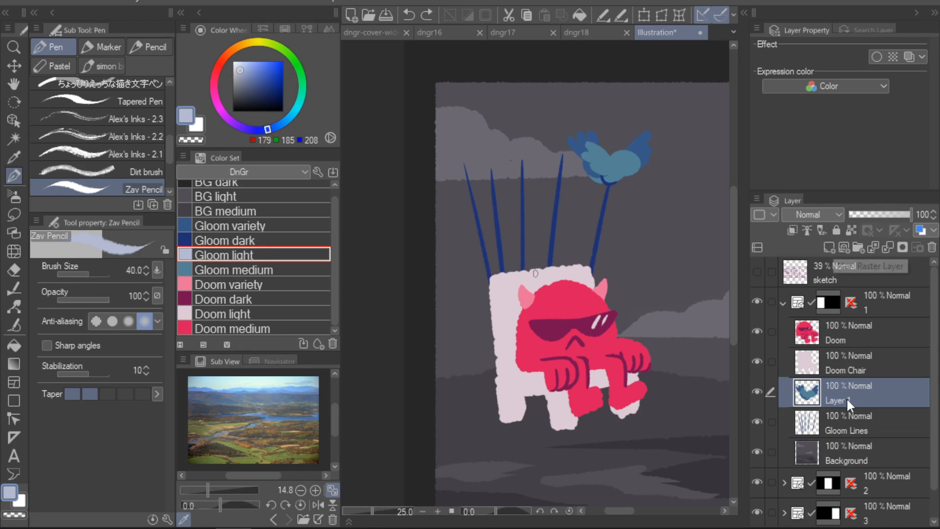
- Rename the merged bird layer as Gloom Body
double_click(846, 399)
text(Gloom Body)
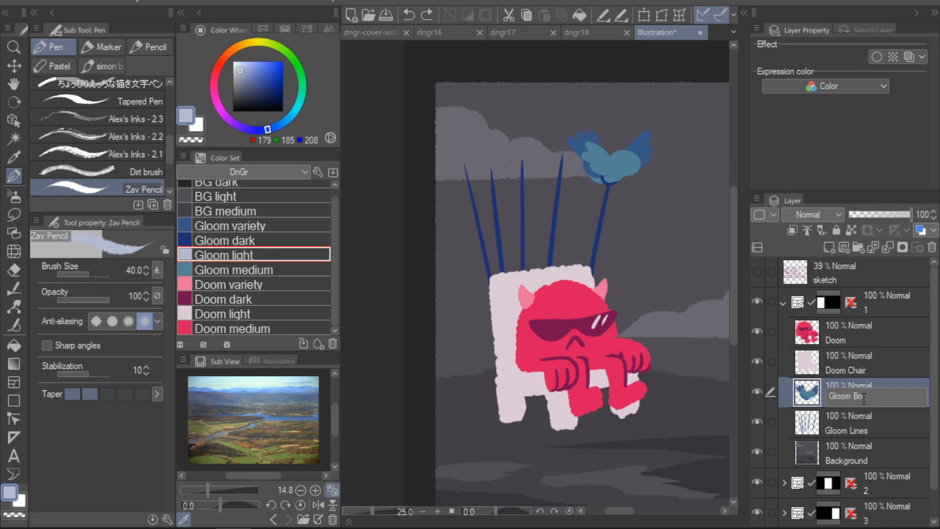
key(Return)
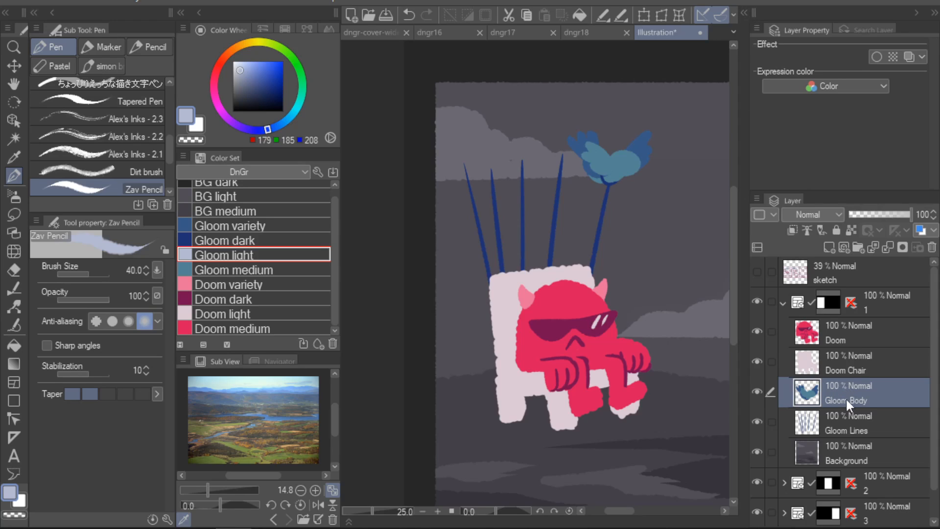
- Show the Material palette with the Comic Characters folder expanded, and widen its folder tree
click(744, 13)
click(525, 172)
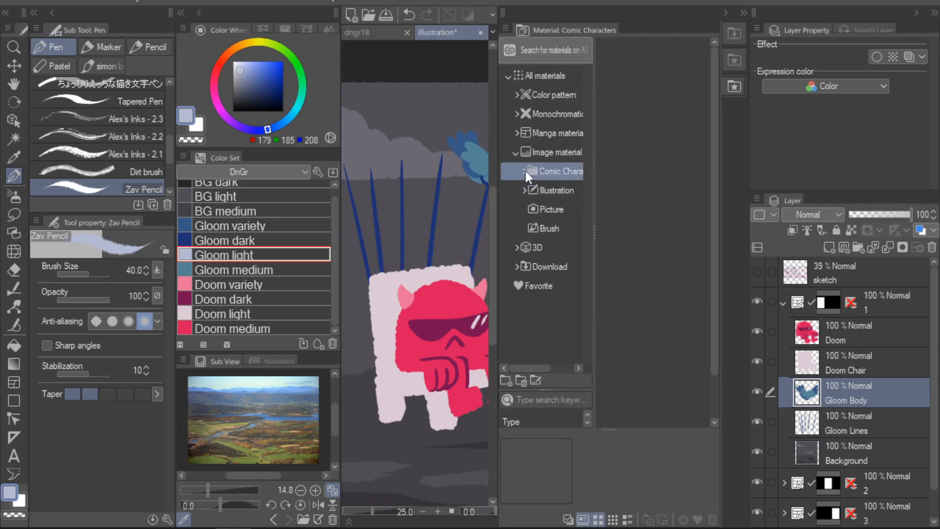
double_click(547, 172)
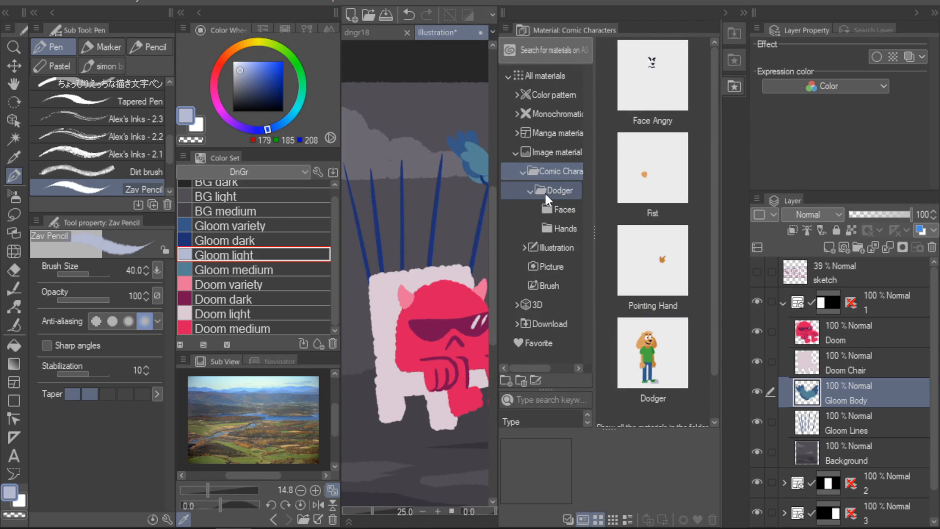
double_click(546, 192)
drag(596, 187, 633, 186)
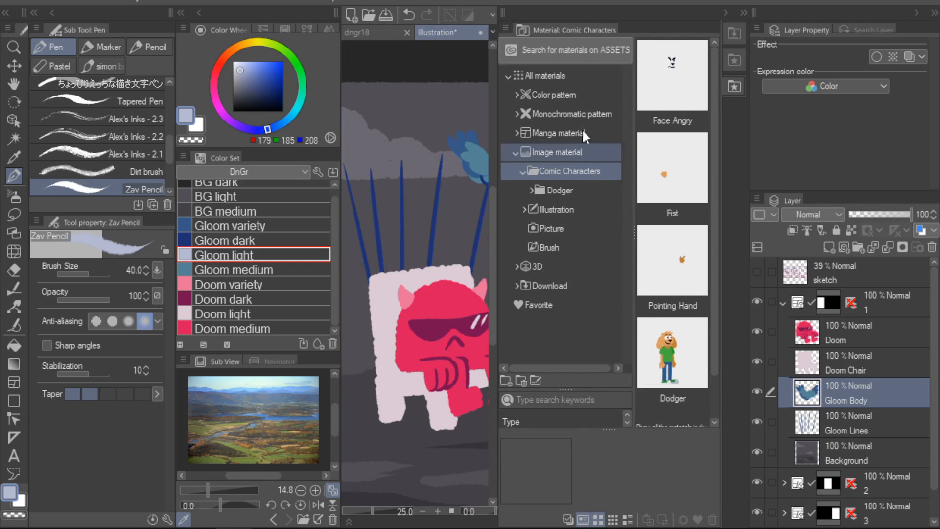
- Examine which Material palettes are available to display
click(285, 3)
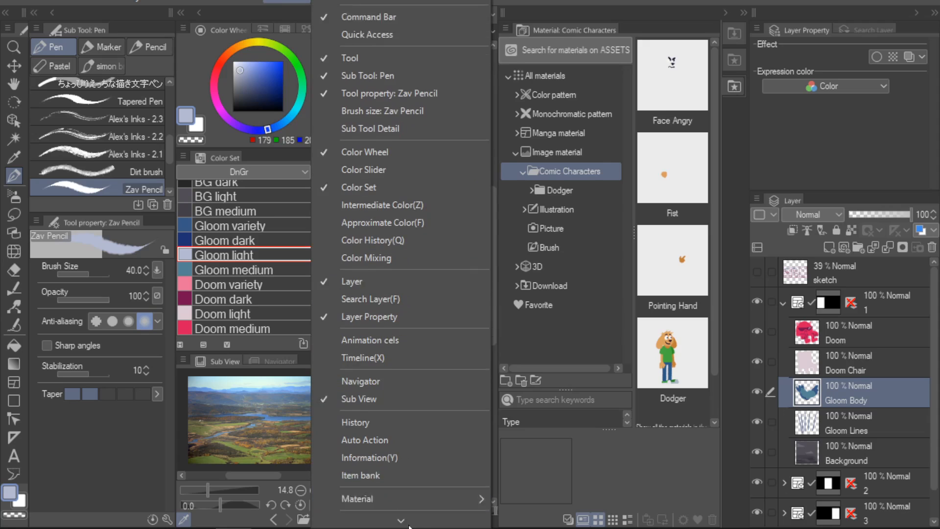
mouse_move(408, 448)
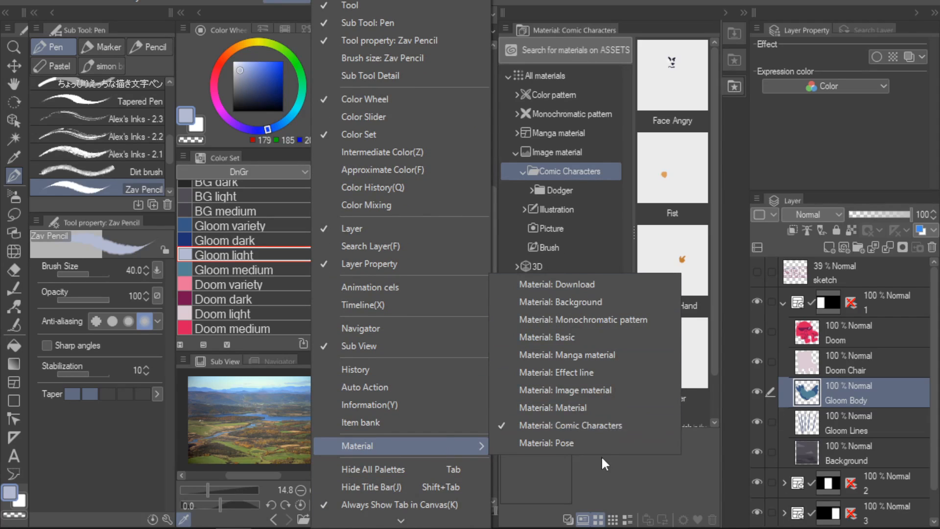
click(626, 485)
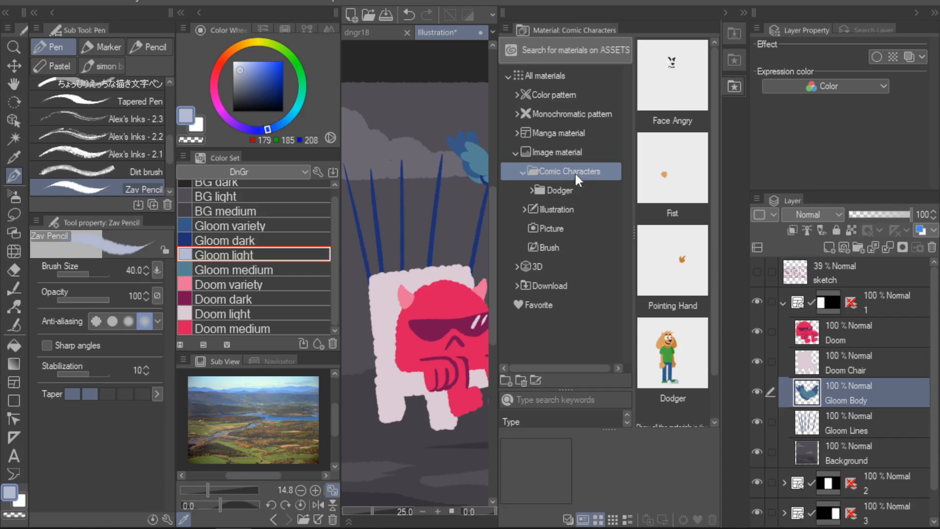
- Create a folder named Gloom inside Comic Characters and save the Gloom Body layer into it as a material
click(584, 189)
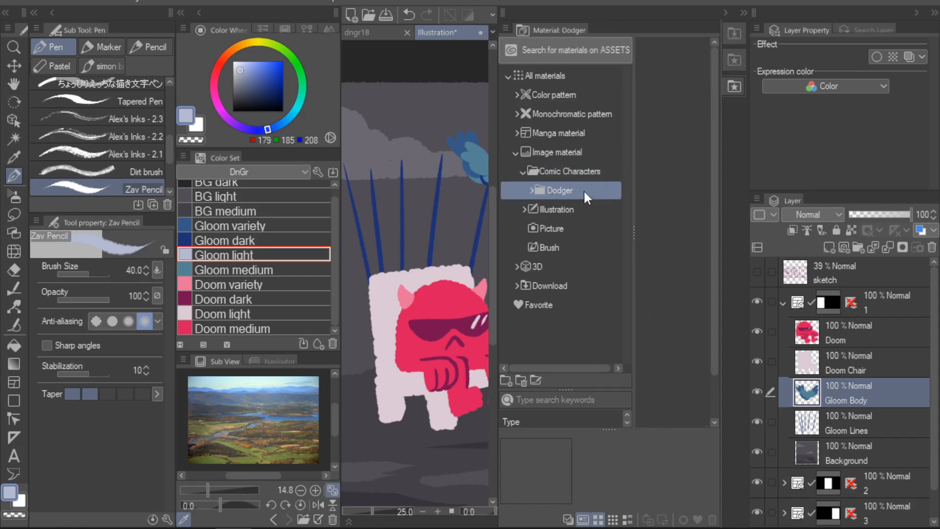
click(656, 175)
click(568, 171)
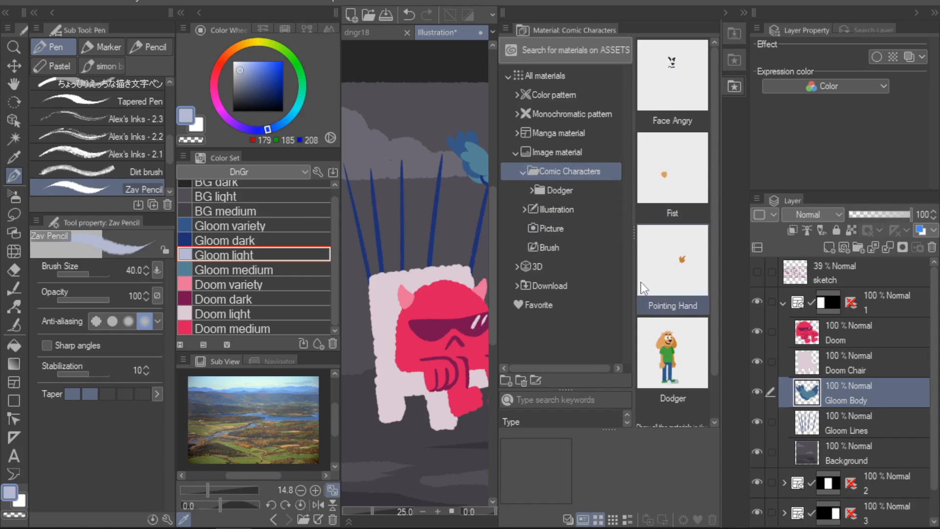
click(507, 379)
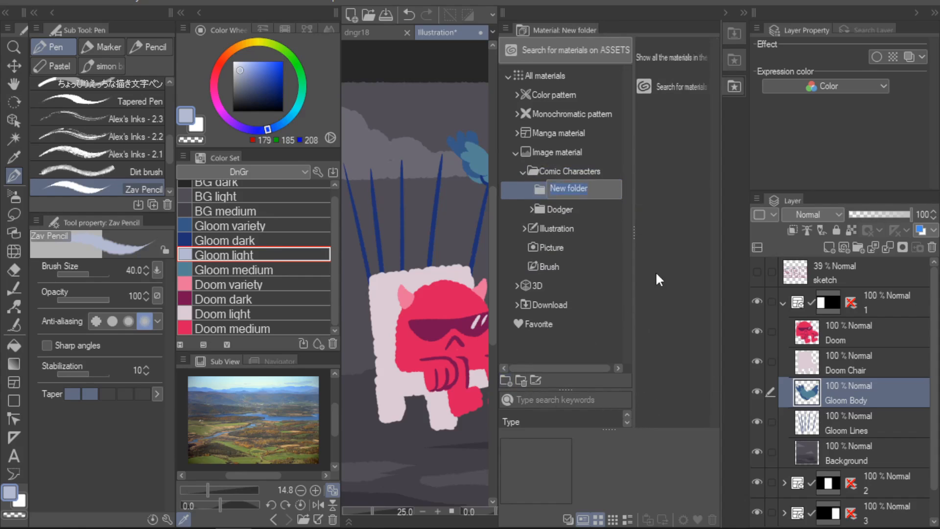
text(Gloom)
key(Return)
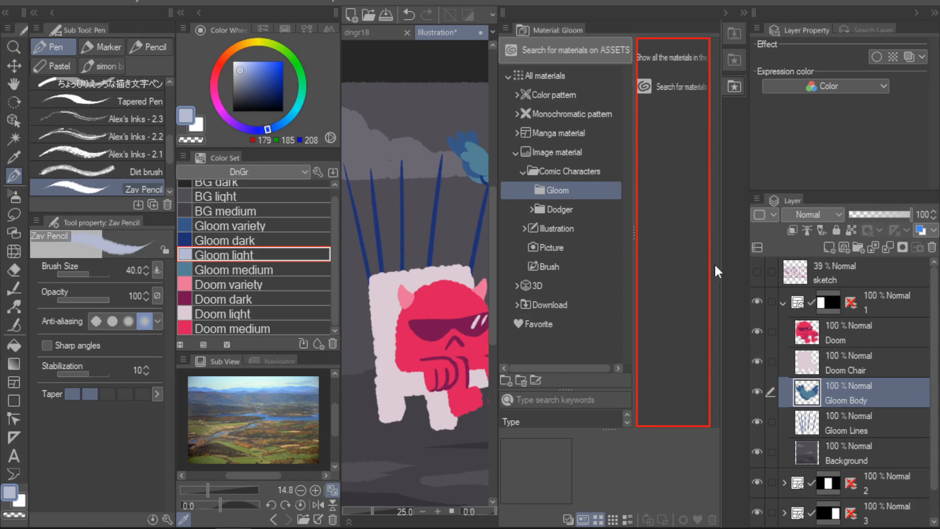
drag(715, 265, 712, 274)
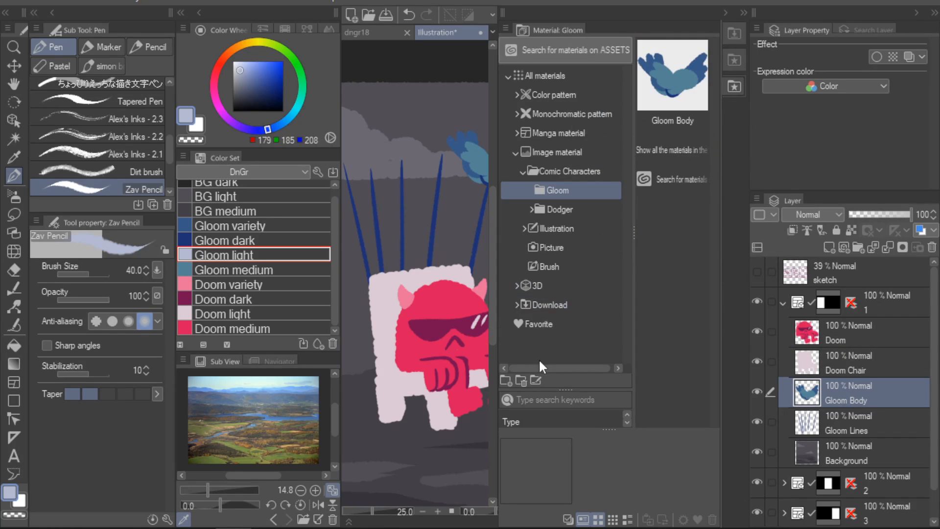
- Place a second bird from the Gloom Body material on the canvas and move it onto the next string's end
drag(673, 78, 395, 211)
key(k)
drag(430, 184, 453, 200)
click(797, 416)
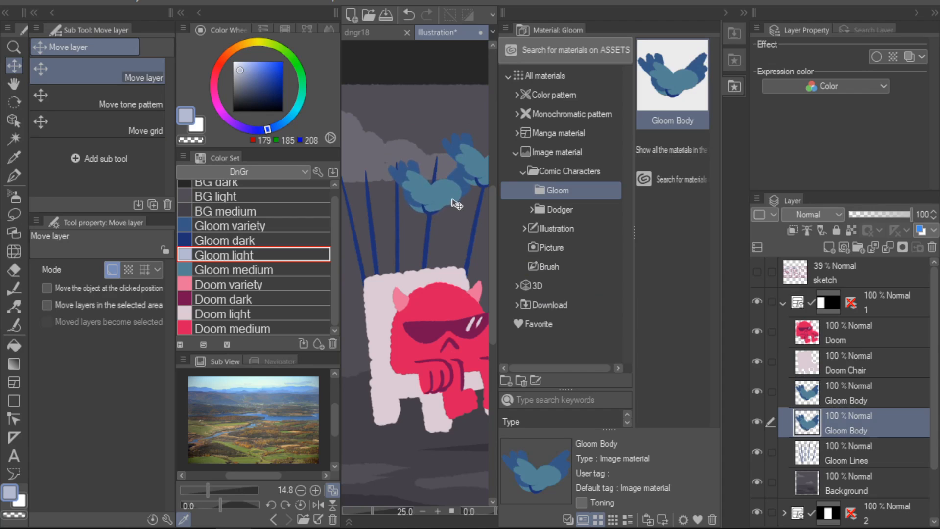
- Collapse the Material palette to give the canvas its full width
click(744, 13)
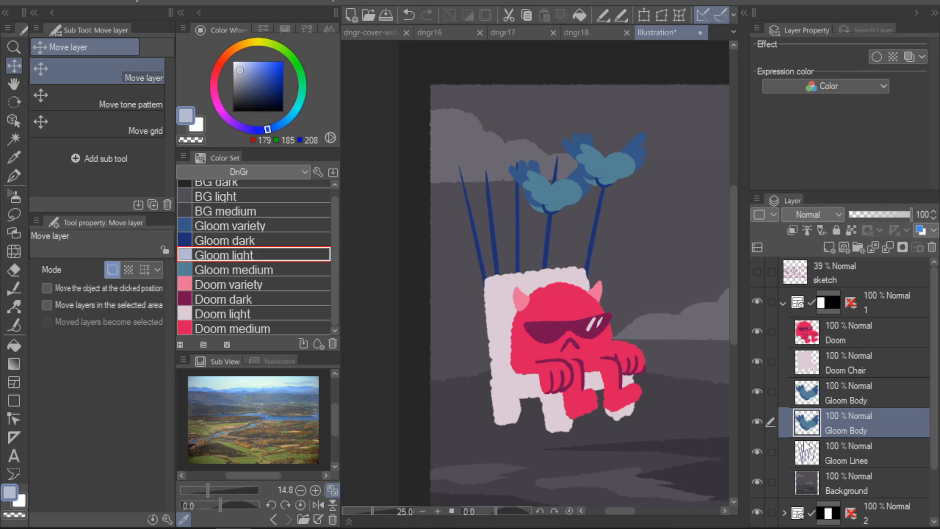
click(743, 13)
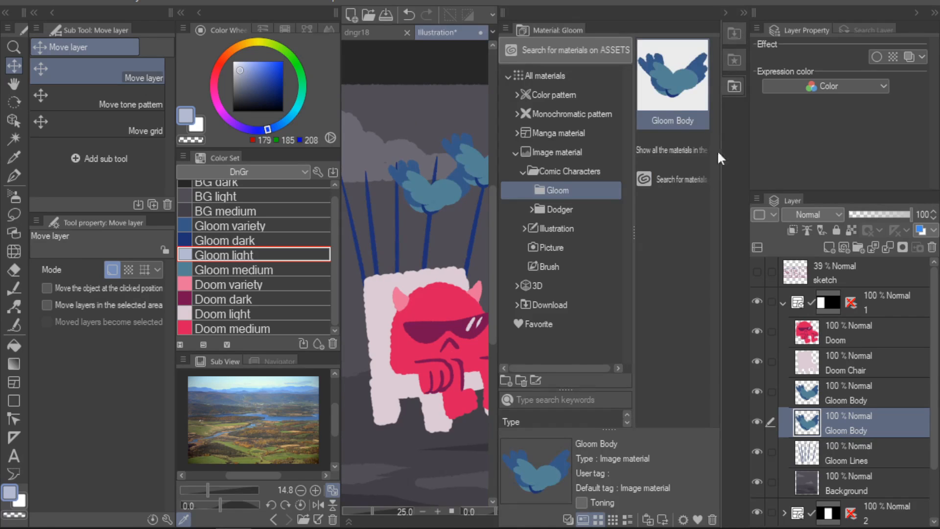
click(744, 13)
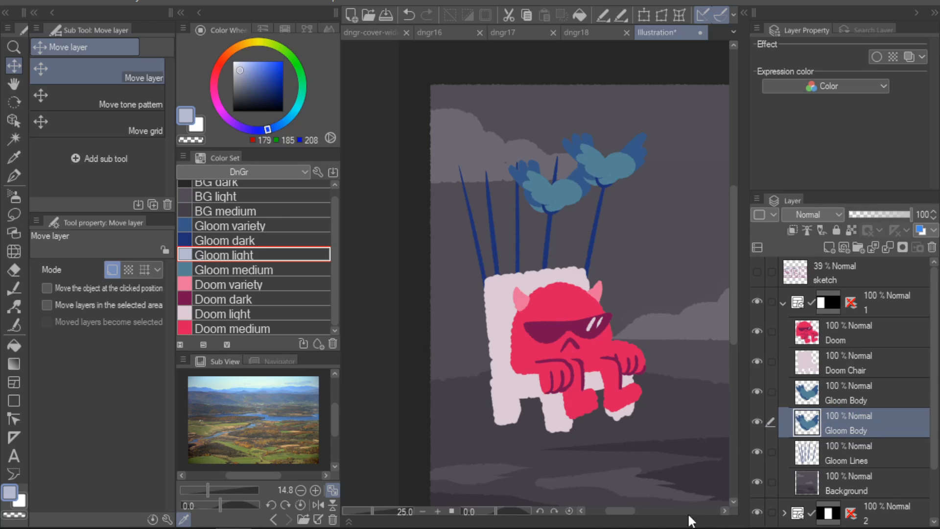
click(744, 13)
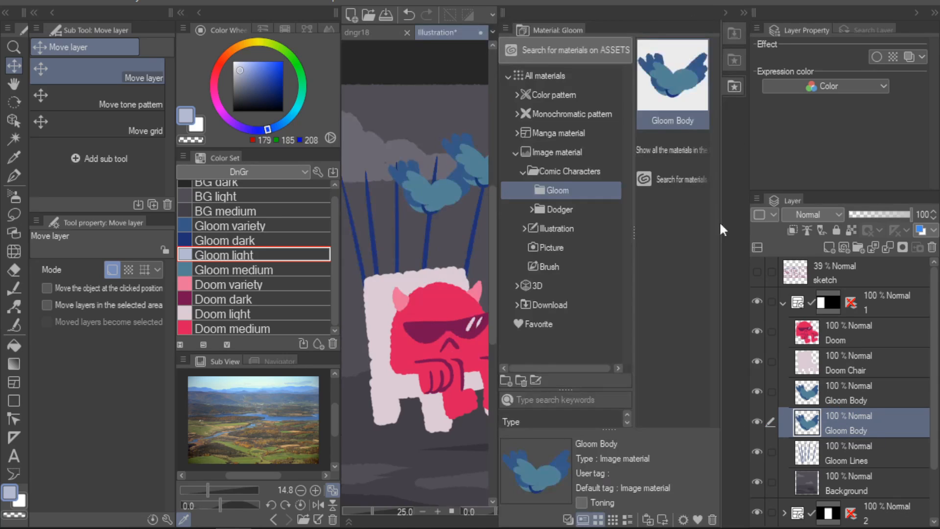
click(744, 13)
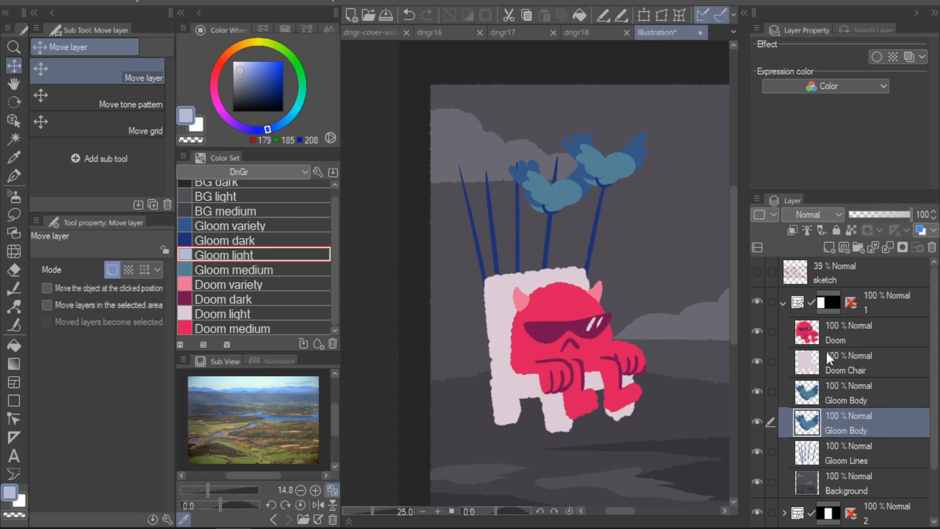
- Select the Background layer and hide the Doom, Doom Chair, both Gloom Body and Gloom Lines layers
drag(678, 424, 646, 409)
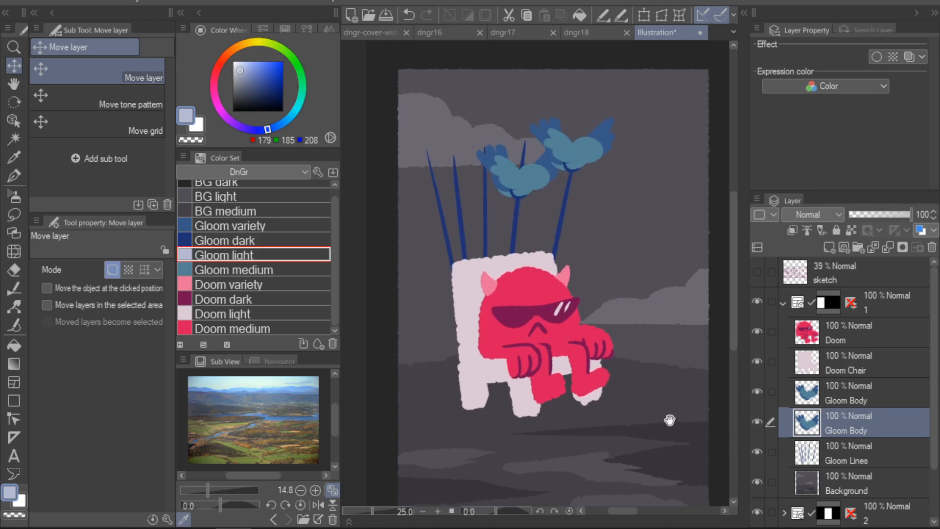
click(875, 469)
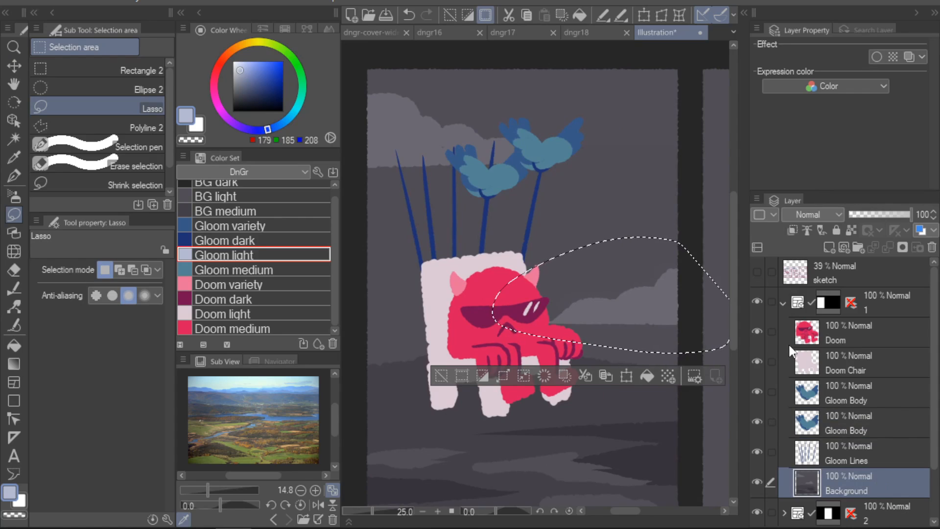
click(617, 304)
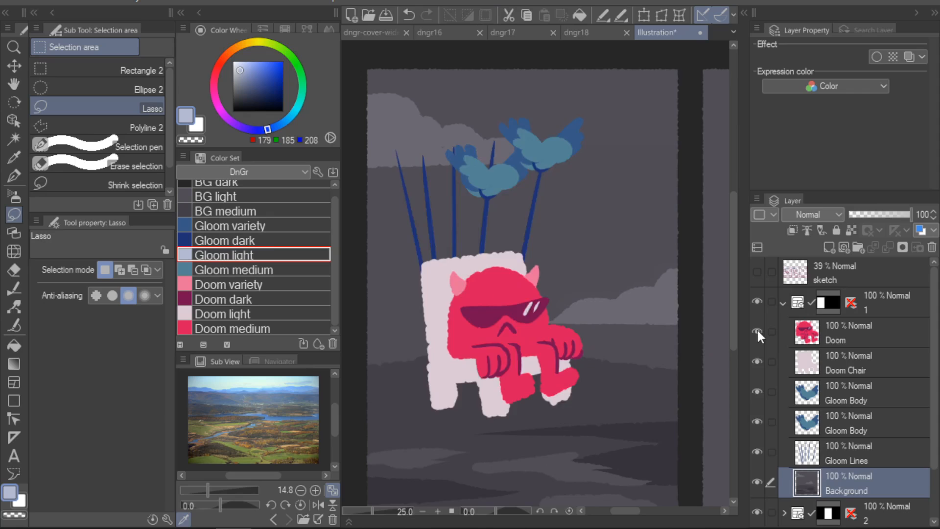
drag(756, 329, 757, 451)
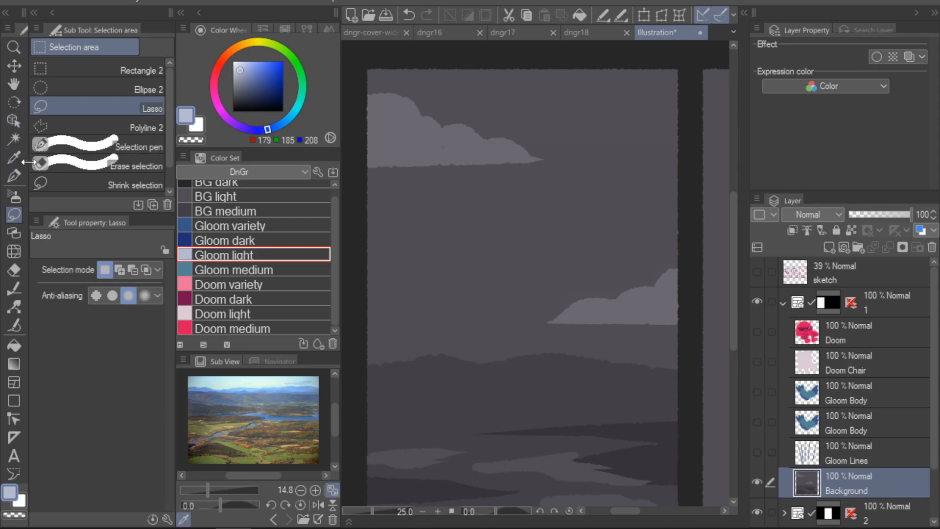
- Select both clouds on the Background layer by color, remove them from it and paste them onto a separate layer
click(14, 139)
click(672, 308)
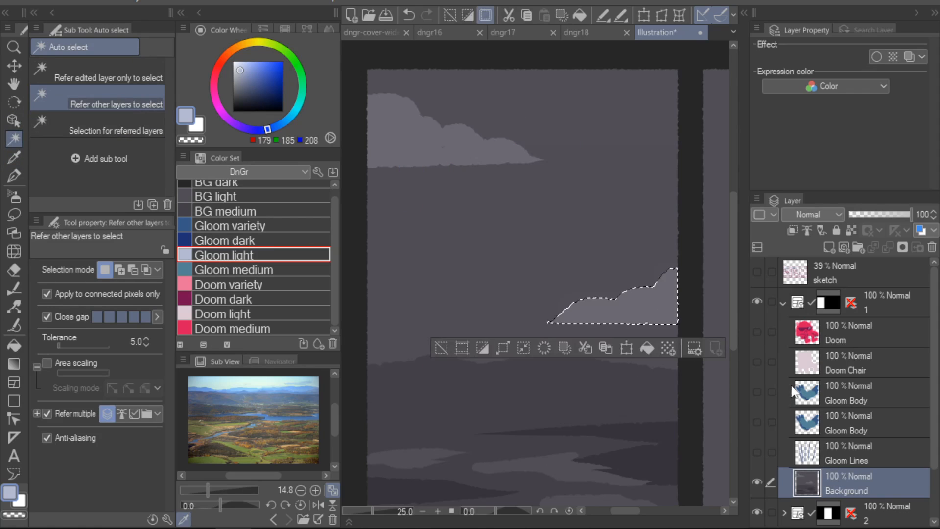
shift+click(440, 142)
key(Delete)
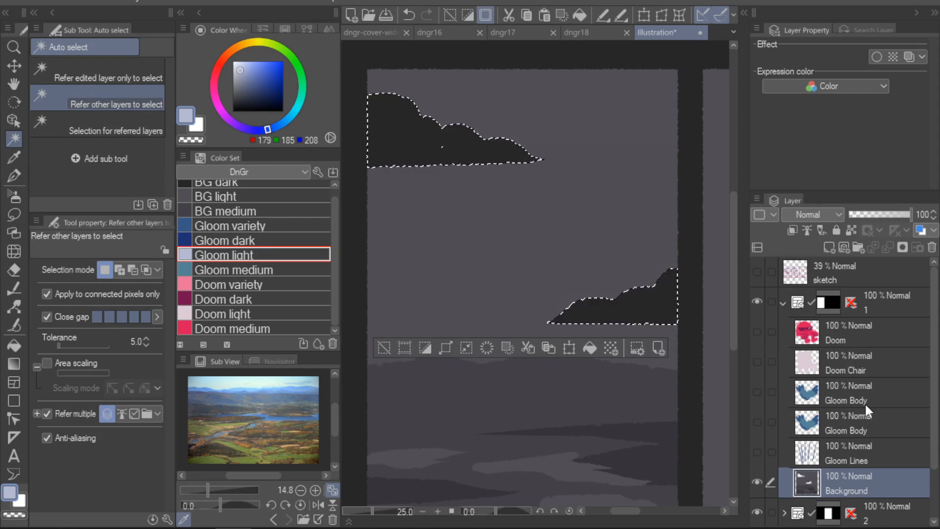
click(828, 246)
key(ctrl+v)
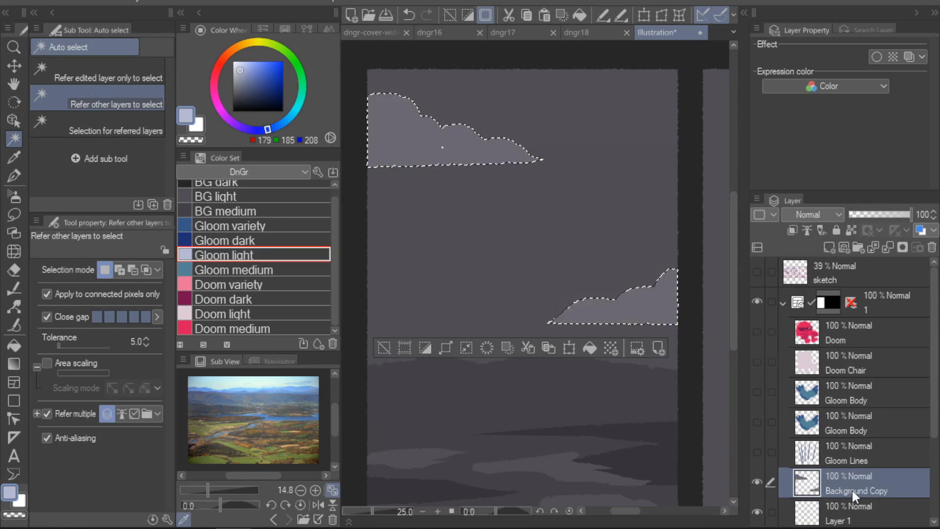
- Deselect the clouds, rename the pasted layer as Clouds and delete the empty Layer 1
key(ctrl+d)
double_click(862, 488)
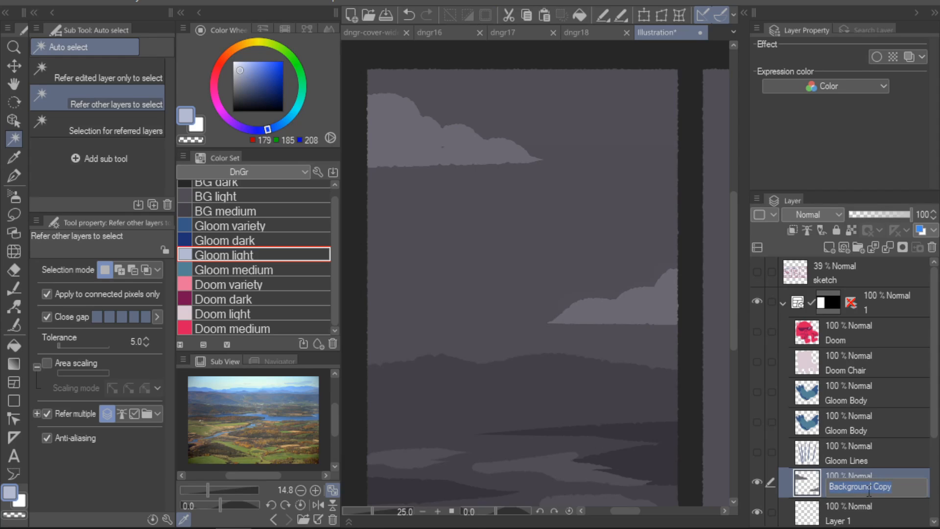
text(Clouds)
key(Return)
scroll(867, 489, down, 3)
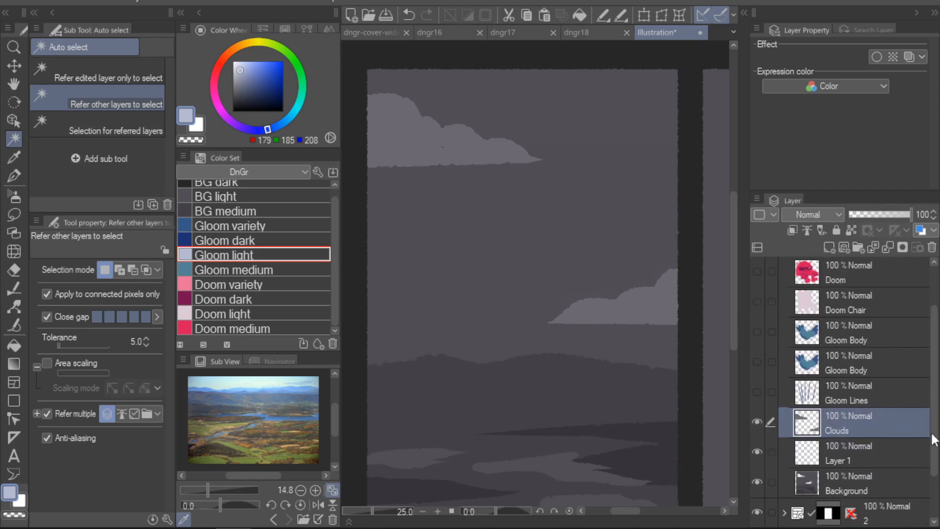
click(868, 457)
- Hide the Clouds layer and cover the cloud cutouts on the Background layer with a filled rectangle in the sampled sky gray
key(p)
alt+click(639, 338)
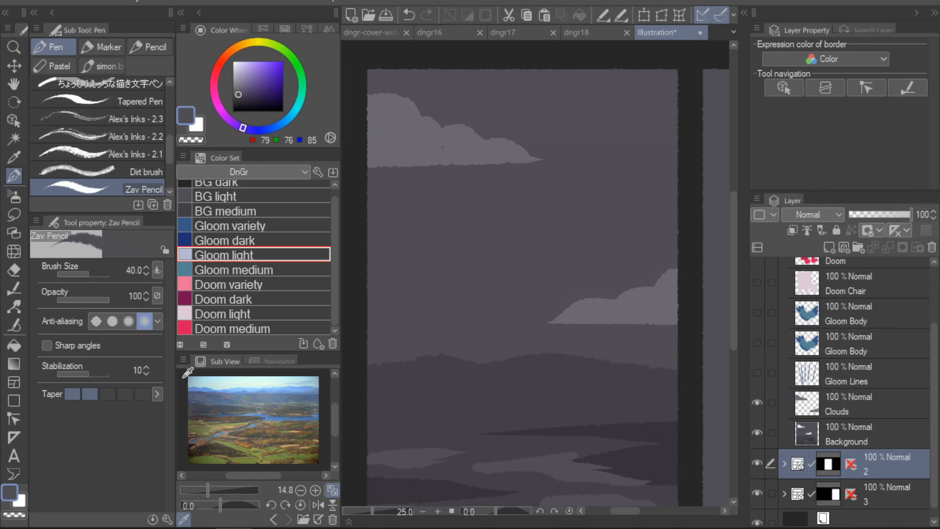
key(u)
click(834, 431)
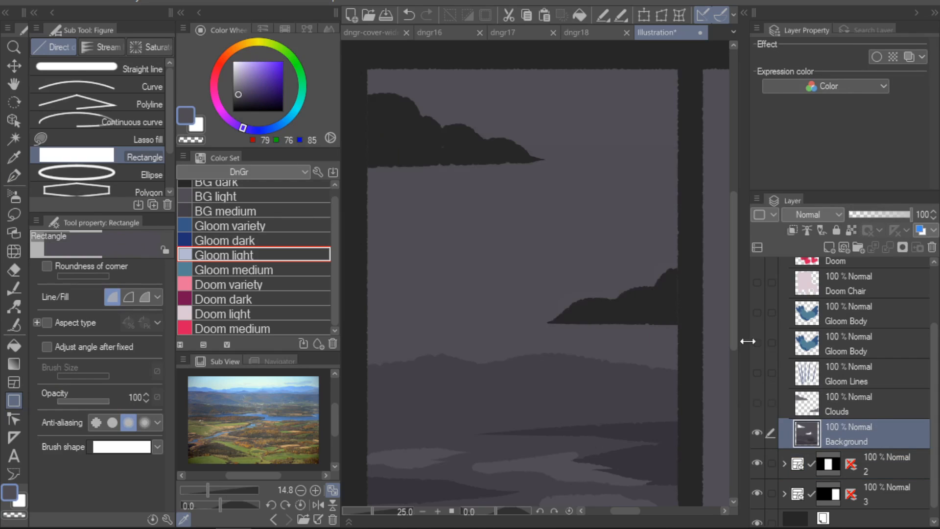
drag(690, 337, 343, 61)
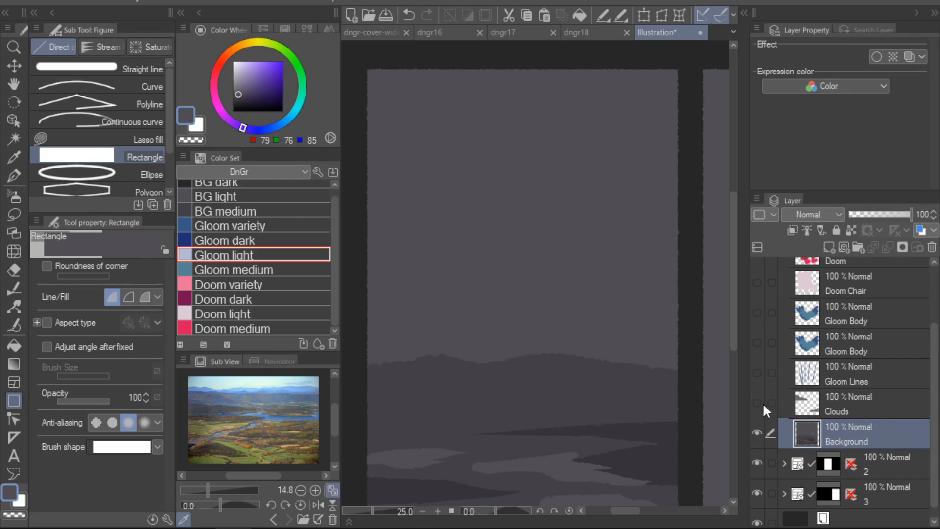
- Lasso the cloud at the panel's right edge on the Clouds layer, move it slightly up and right, and show the hidden character layers again
key(ctrl+z)
click(825, 399)
key(m)
mouse_move(692, 252)
mouse_down()
mouse_move(693, 369)
mouse_move(691, 248)
mouse_up()
key(k)
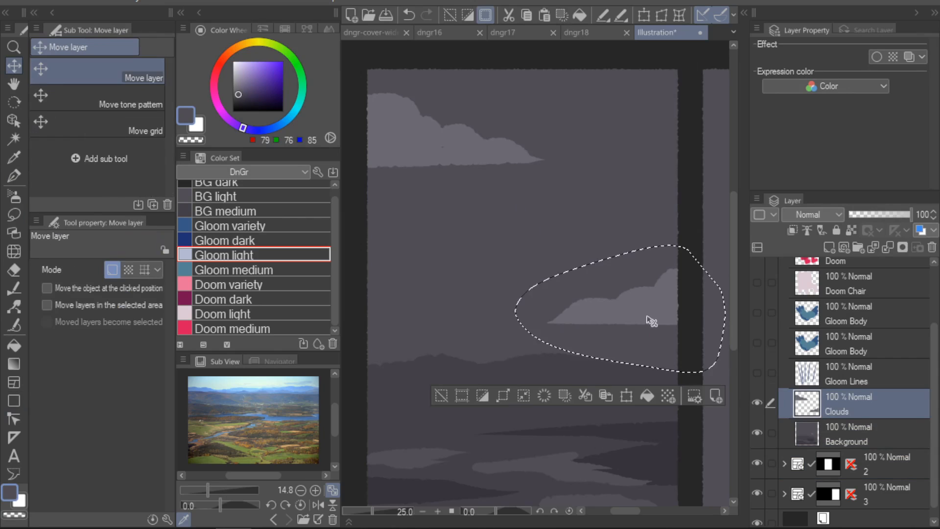
mouse_move(651, 321)
mouse_down()
mouse_move(678, 305)
mouse_move(657, 304)
mouse_up()
key(ctrl+d)
scroll(898, 336, up, 2)
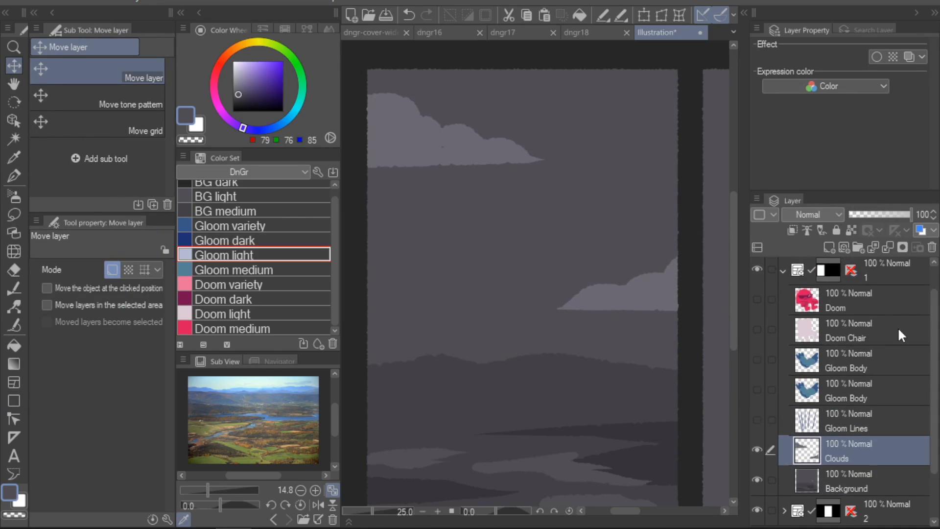
click(757, 310)
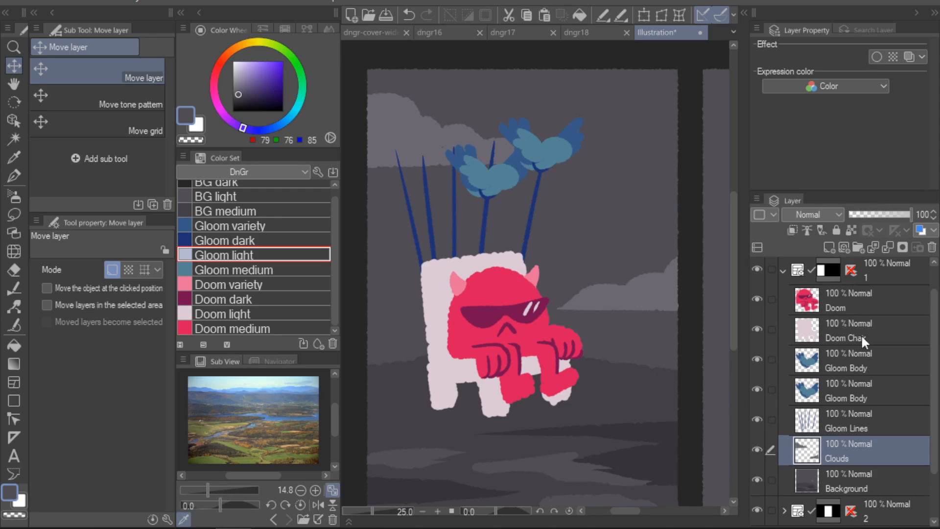
click(859, 362)
key(ctrl+c)
key(ctrl+v)
drag(492, 198, 499, 131)
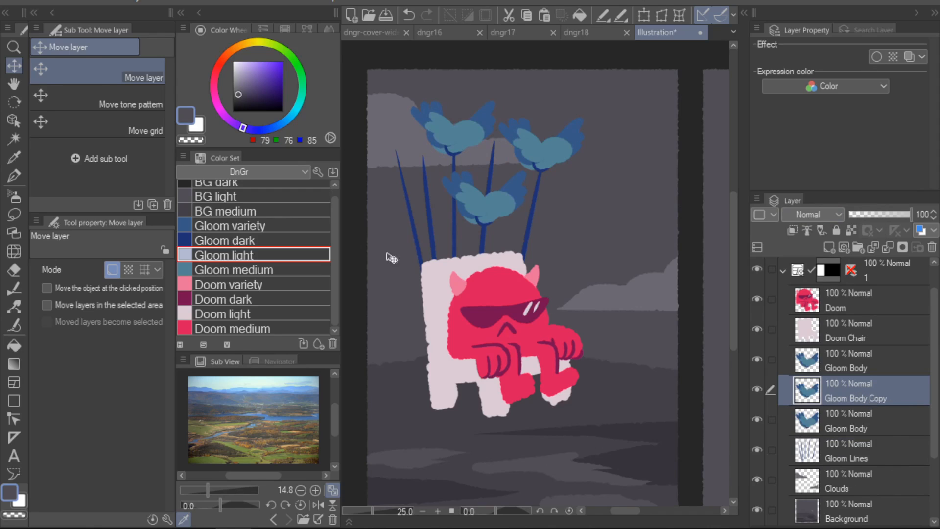
key(p)
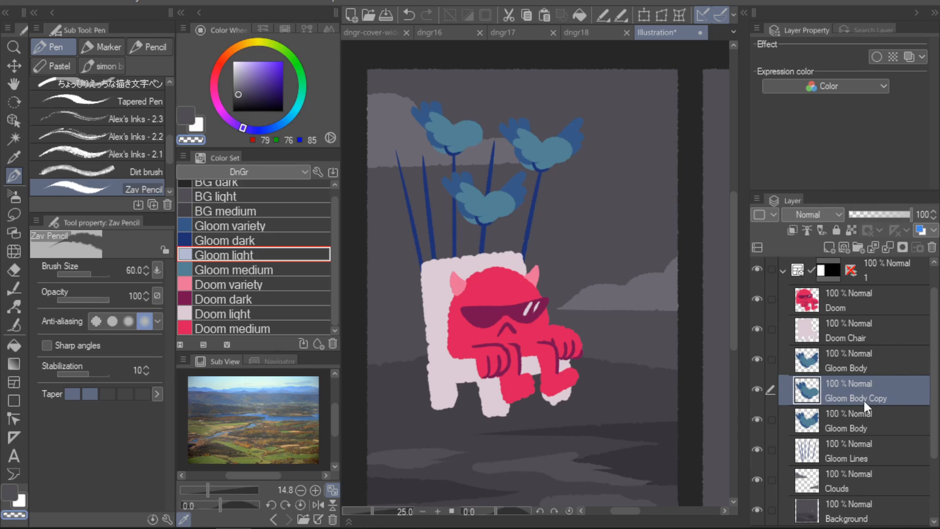
key(ctrl+z)
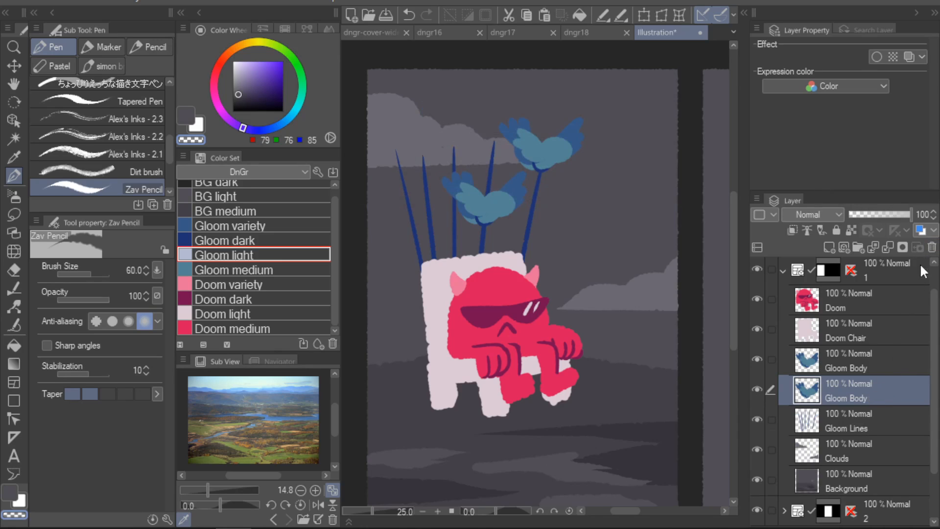
- Delete the lower bird's Gloom Body layer and paint two Gloom light eyes on the remaining Gloom Body bird
click(932, 247)
key(Return)
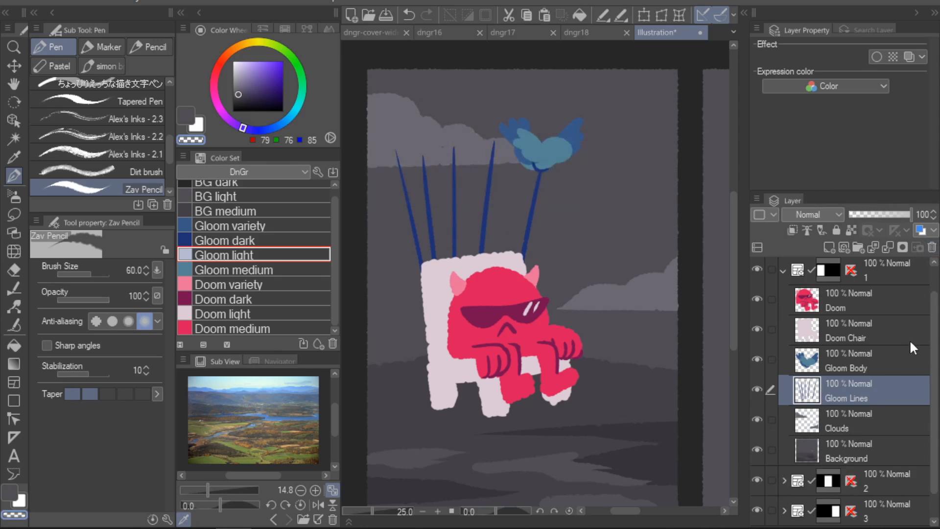
click(893, 371)
click(254, 254)
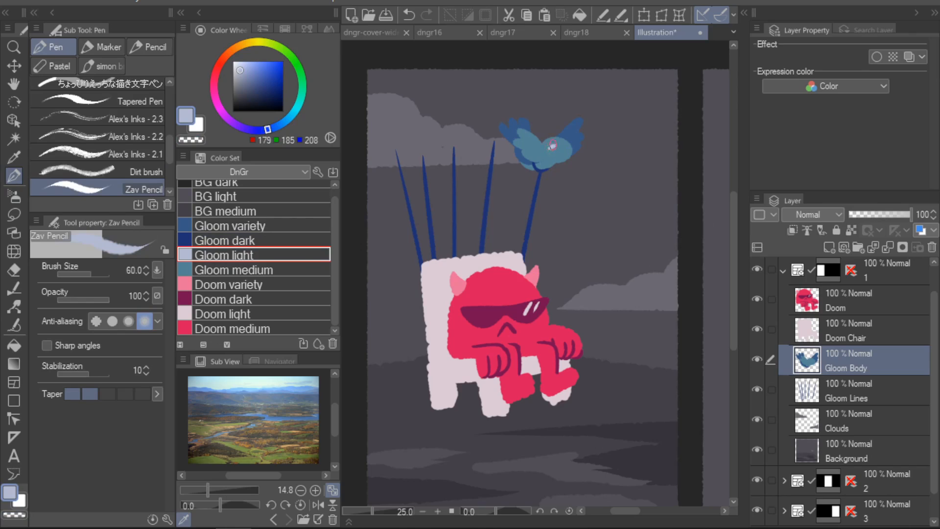
key(ctrl+z)
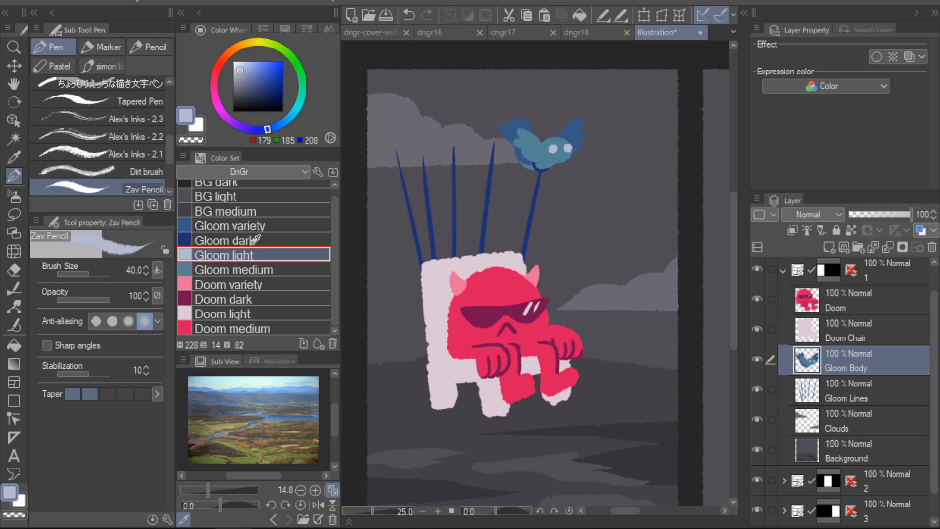
- Paint the remaining bird's pointed beak and its drooping eye details in Gloom dark on the Gloom Body layer
click(309, 240)
key(ctrl+z)
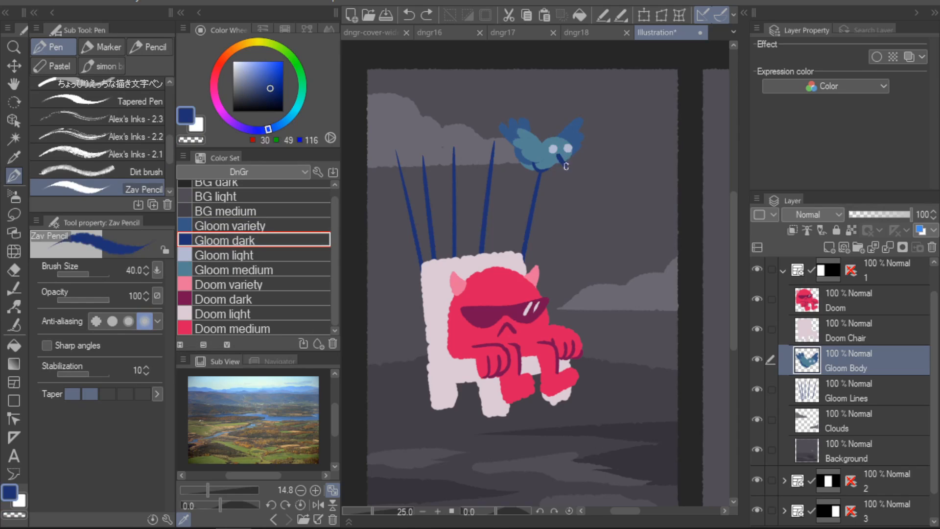
click(561, 157)
key(ctrl+z)
drag(559, 158, 560, 161)
mouse_move(550, 147)
mouse_down()
mouse_move(577, 146)
mouse_move(569, 149)
mouse_up()
key(ctrl+z)
click(757, 360)
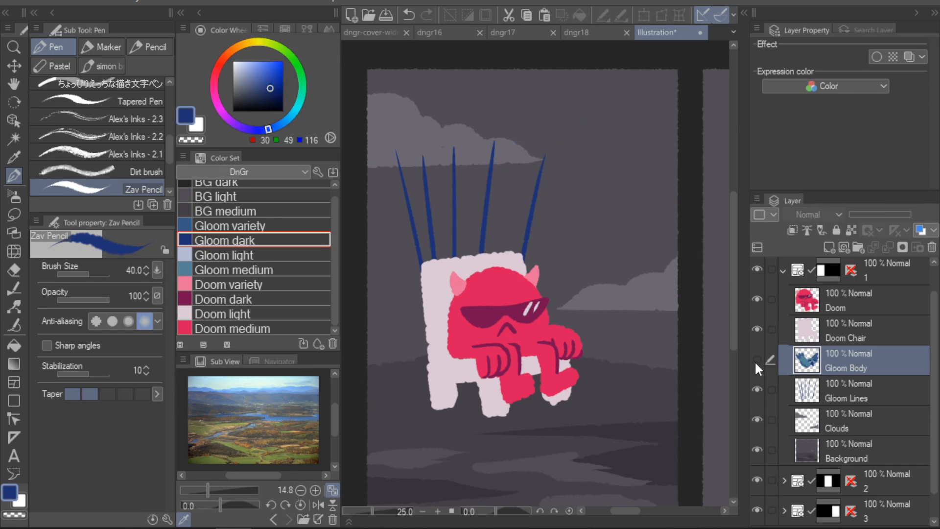
click(756, 360)
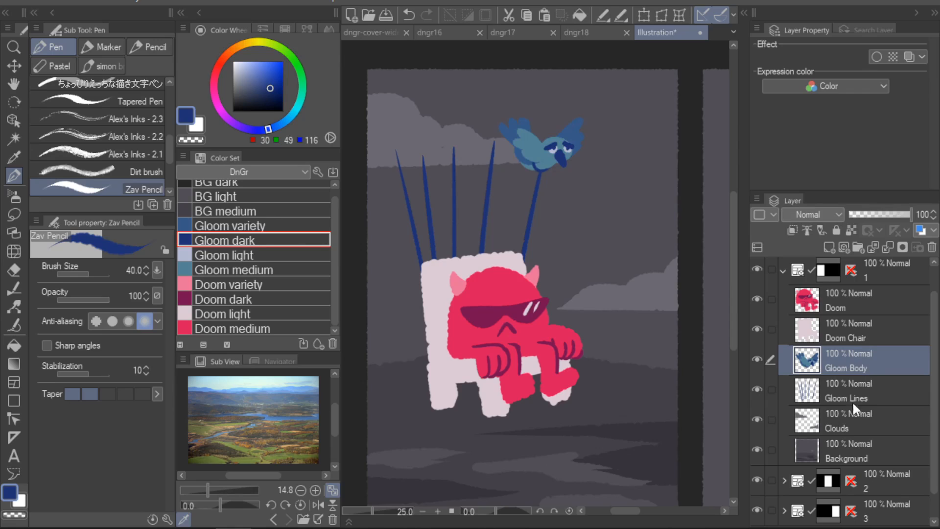
- Sample the bird's Gloom medium body color and add a new layer directly above Gloom Body
alt+click(543, 156)
mouse_move(485, 177)
mouse_down()
mouse_move(455, 183)
mouse_move(482, 182)
mouse_up()
key(ctrl+z)
key(ctrl+z)
click(834, 249)
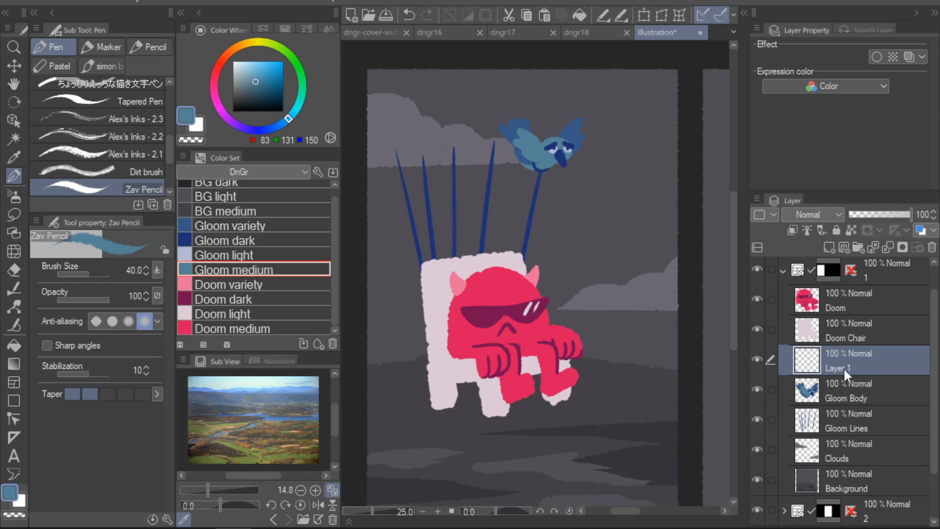
- Rename the existing bird's layer as Gloom 1 and the new empty layer as Gloom 2
double_click(854, 393)
text(Gloom1)
key(BackSpace)
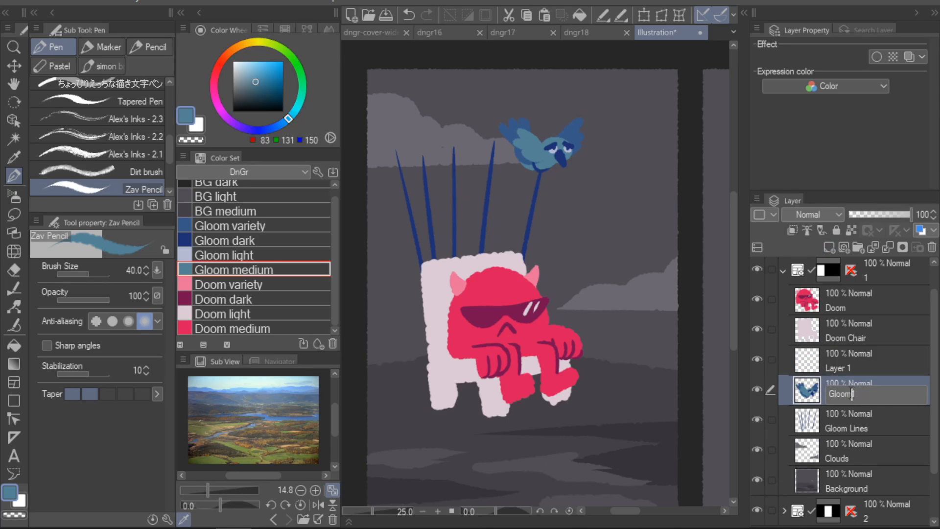
key(Escape)
double_click(842, 368)
text(G)
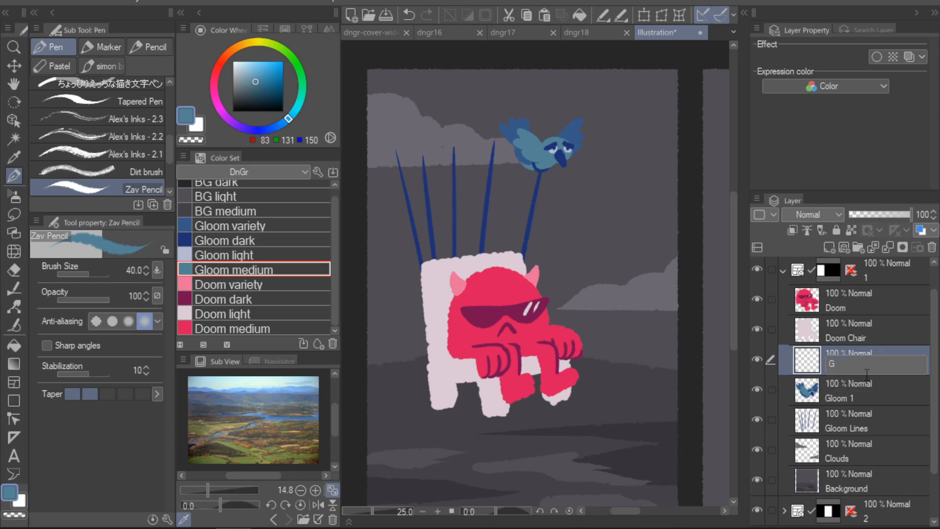
text(loom 2b)
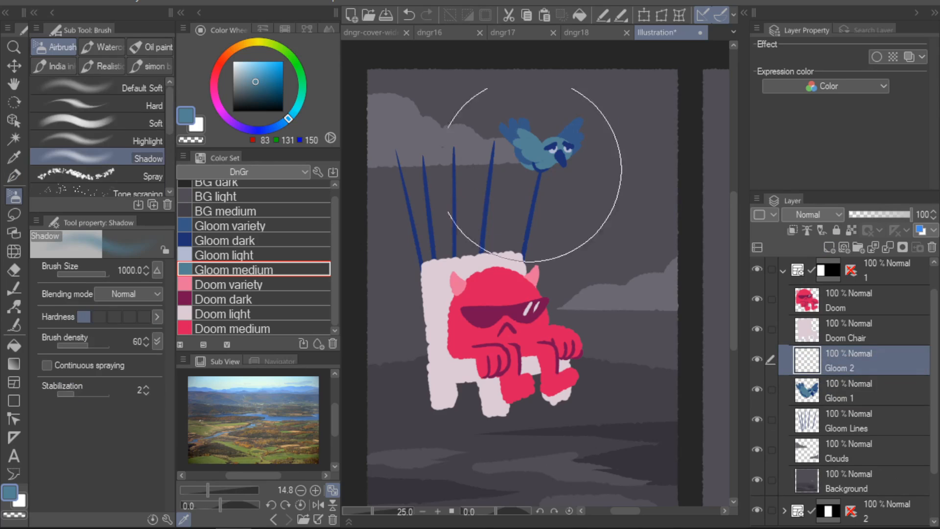
- Paint the second bird's body and near wing in Gloom medium on Gloom 2, at the fourth string from the left
text(p)
mouse_move(477, 178)
mouse_down()
mouse_move(503, 184)
mouse_move(479, 181)
mouse_move(492, 181)
mouse_move(484, 190)
mouse_move(502, 176)
mouse_move(465, 168)
mouse_move(475, 172)
mouse_move(475, 162)
mouse_move(477, 179)
mouse_move(460, 174)
mouse_move(503, 165)
mouse_move(502, 155)
mouse_move(509, 182)
mouse_up()
key(ctrl+z)
key(bracketright)
key(ctrl+z)
key(bracketleft)
- Paint far-wing feathers on the second bird in the blue sampled from the first bird, and its round head in Gloom medium
alt+click(579, 128)
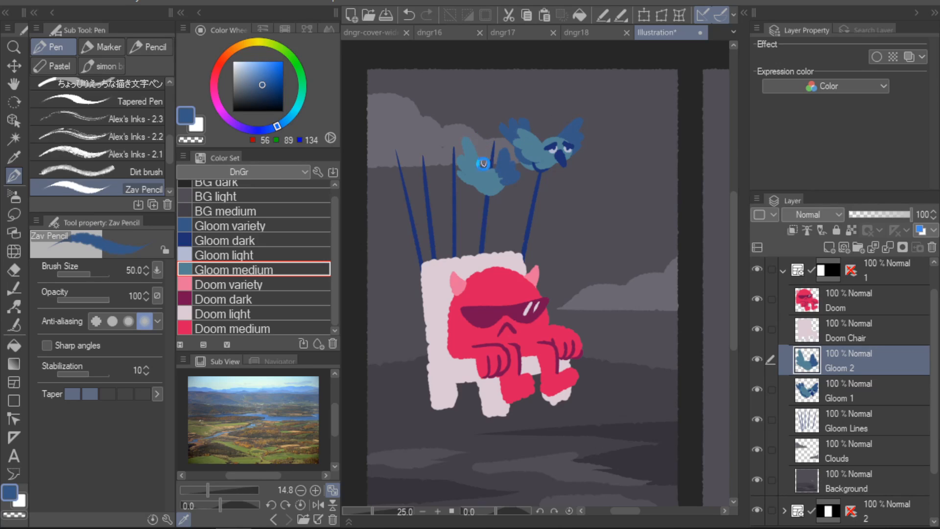
drag(479, 148, 488, 168)
key(ctrl+z)
alt+click(503, 180)
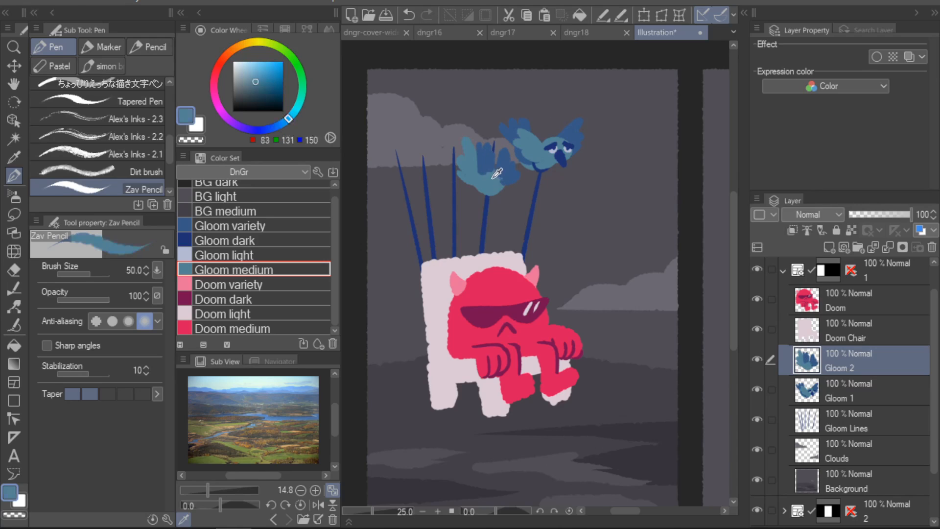
key(])
mouse_move(507, 176)
mouse_down()
mouse_move(487, 196)
mouse_move(487, 183)
mouse_up()
key(ctrl+z)
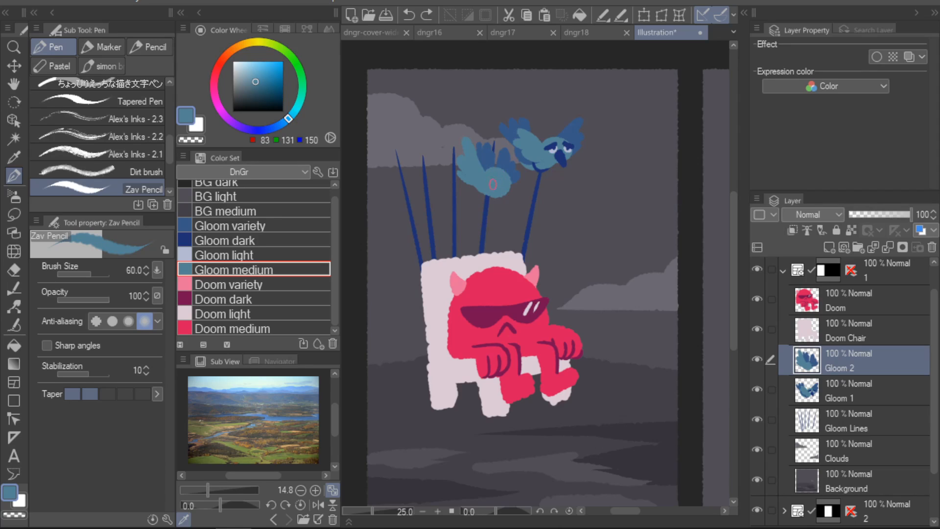
- Refine the second bird's far-wing feathers in its sampled blue with brush size 40
alt+click(495, 163)
key(bracketleft)
key(bracketleft)
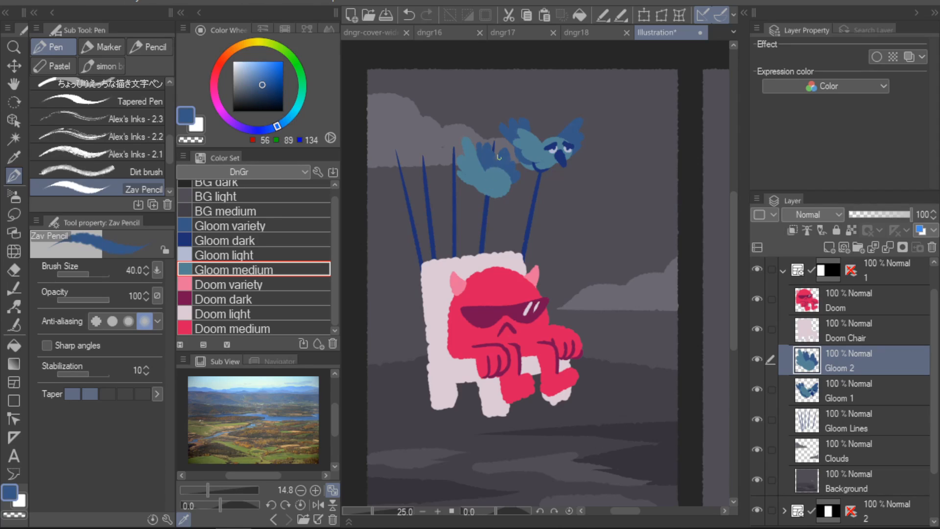
drag(511, 163, 514, 172)
- Paint the second bird's eyes in Gloom light and its beak and eye details in Gloom dark
alt+click(487, 183)
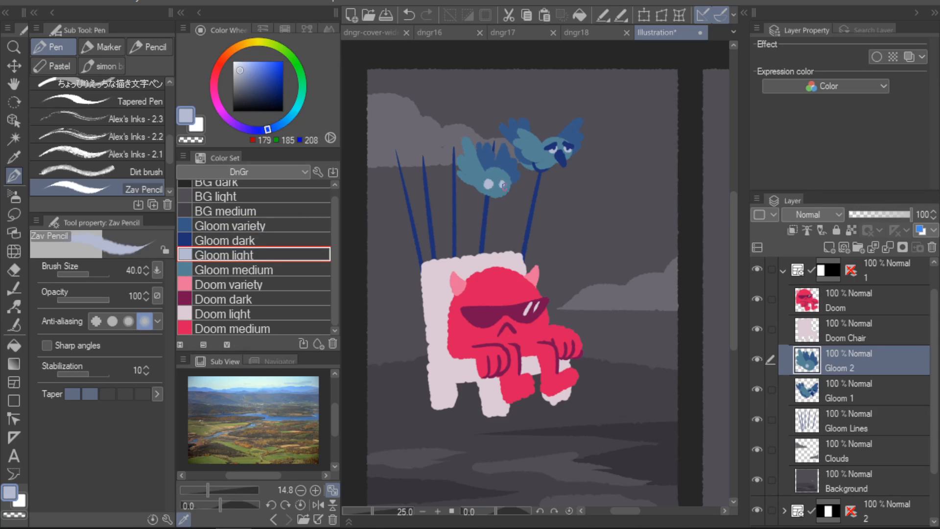
mouse_move(505, 187)
mouse_down()
mouse_move(499, 200)
mouse_move(493, 183)
mouse_up()
click(248, 239)
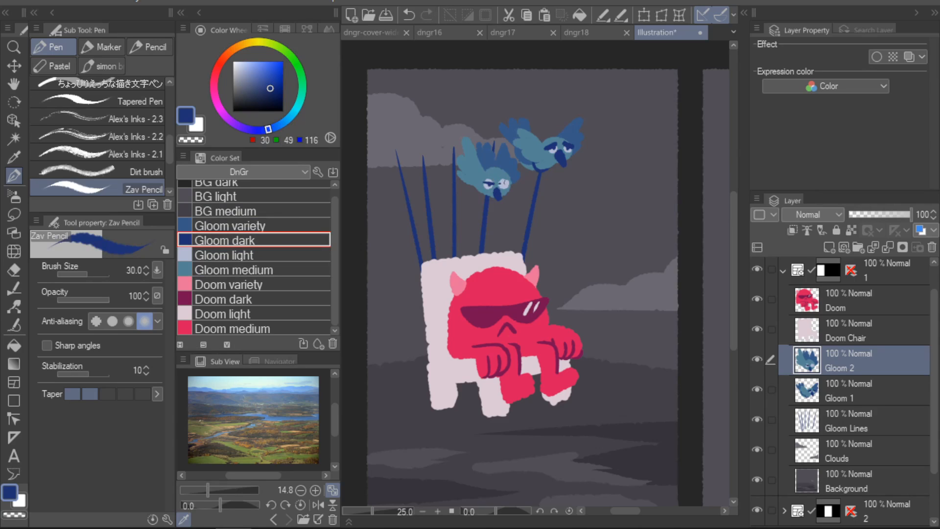
- Touch up the second bird's head and wings in sampled teal and blue, and add fine details in Gloom dark
alt+click(496, 175)
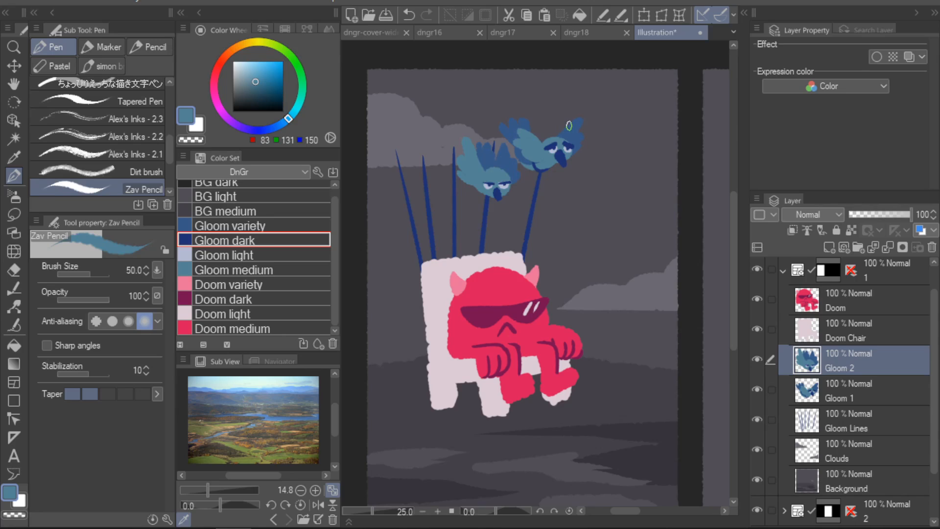
mouse_move(505, 146)
mouse_down()
mouse_move(501, 168)
mouse_move(508, 155)
mouse_move(502, 164)
mouse_move(515, 168)
mouse_up()
alt+click(515, 160)
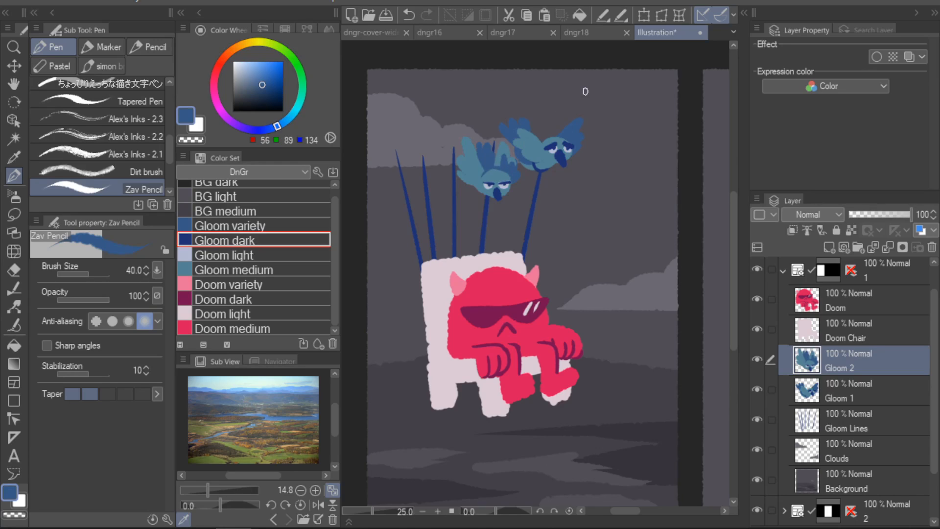
click(256, 242)
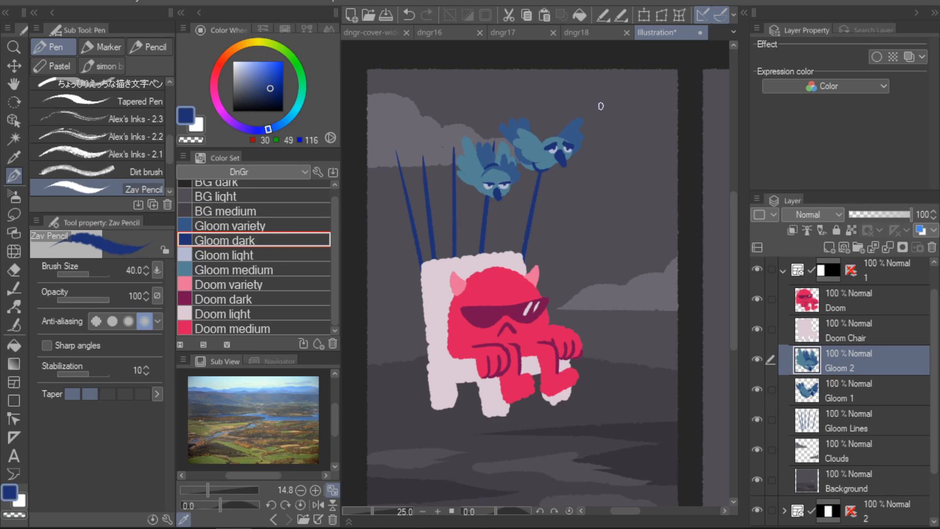
- Move the Gloom 2 bird slightly down and left, and erase the string end sticking out above it on Gloom Lines
key(k)
drag(526, 191, 523, 203)
click(877, 409)
key(p)
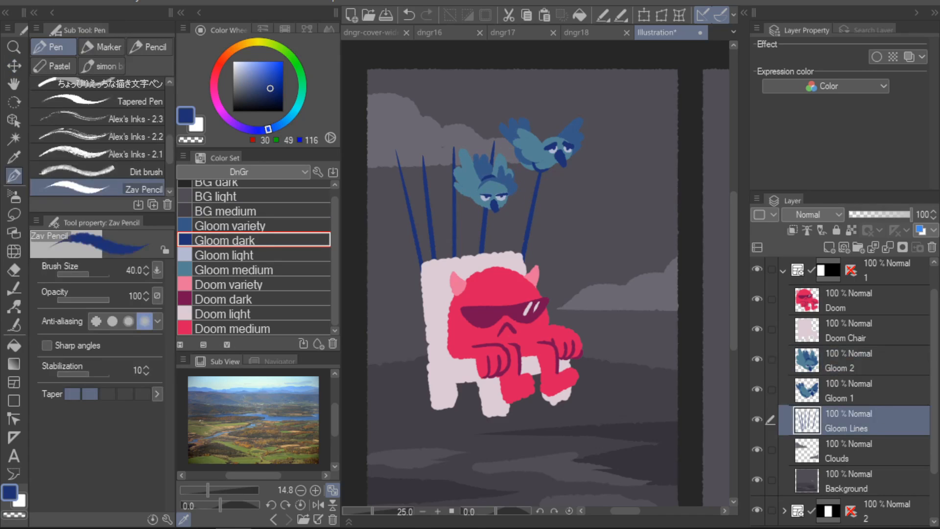
click(19, 513)
drag(492, 167, 492, 140)
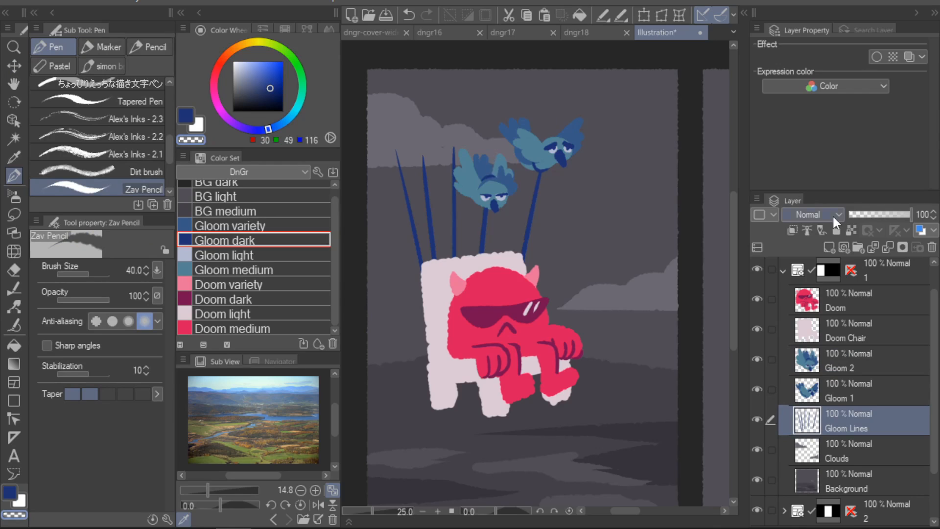
- Extend the upper end of the third string from the left in Gloom dark on the Gloom Lines layer
key(b)
click(237, 236)
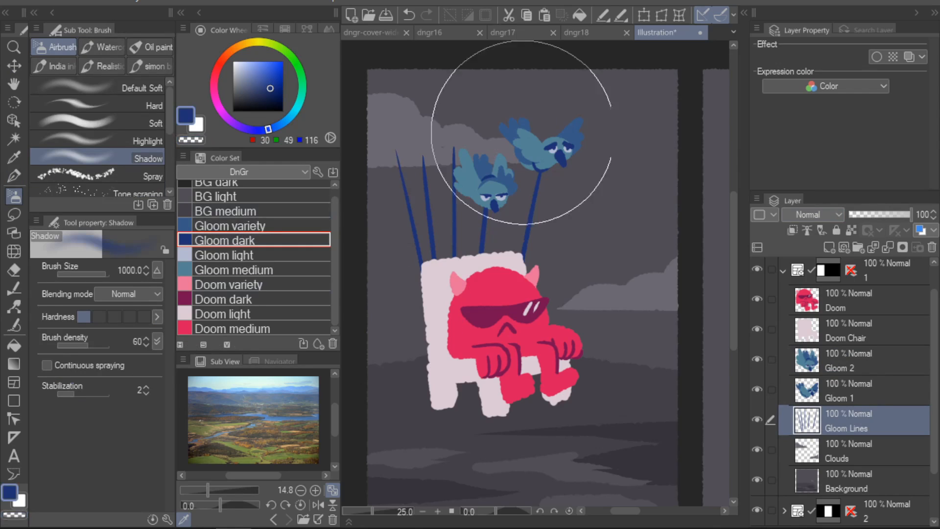
key(p)
key(ctrl+z)
drag(452, 130, 453, 182)
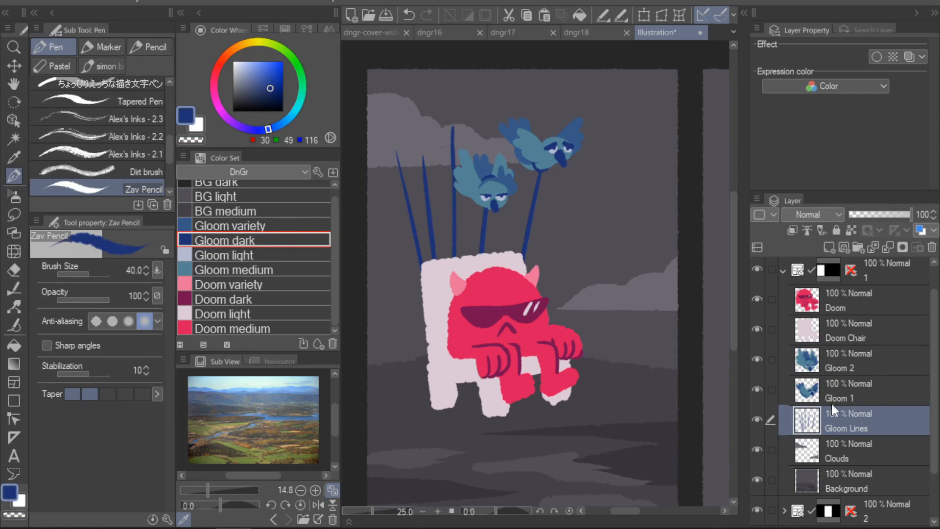
- Erase vertical slots into the chair's backrest on the Doom Chair layer with the transparent color and brush size 70
click(856, 332)
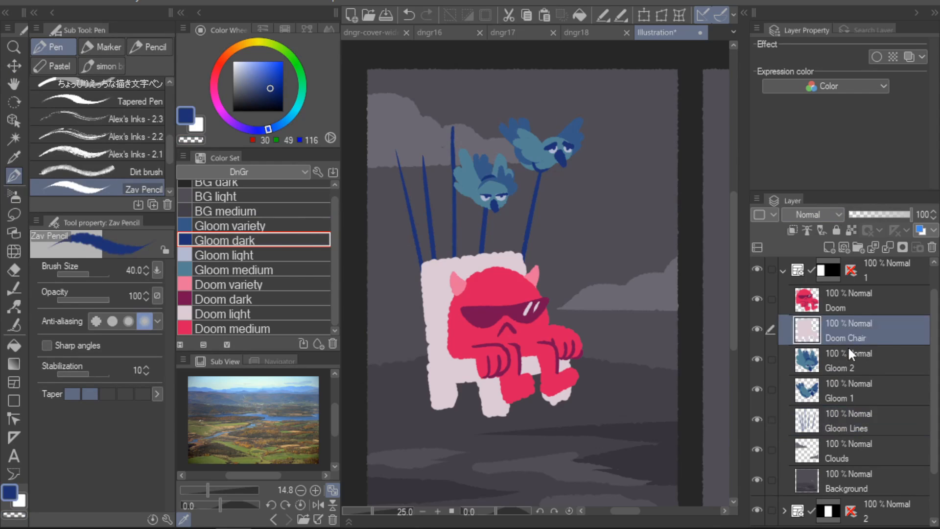
click(17, 519)
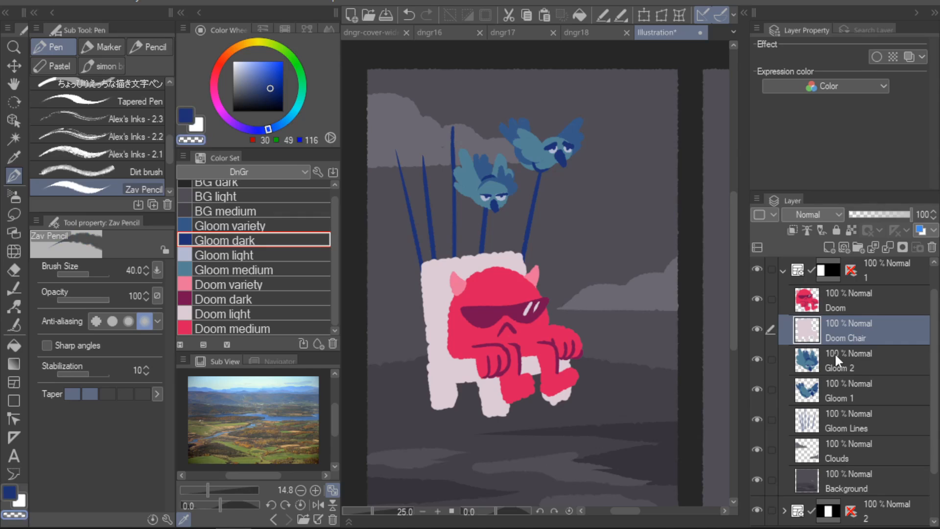
click(853, 422)
click(856, 331)
key(])
drag(436, 281, 443, 345)
key(ctrl+z)
drag(455, 269, 461, 335)
mouse_move(481, 263)
mouse_down()
mouse_move(489, 291)
mouse_move(504, 263)
mouse_move(510, 298)
mouse_up()
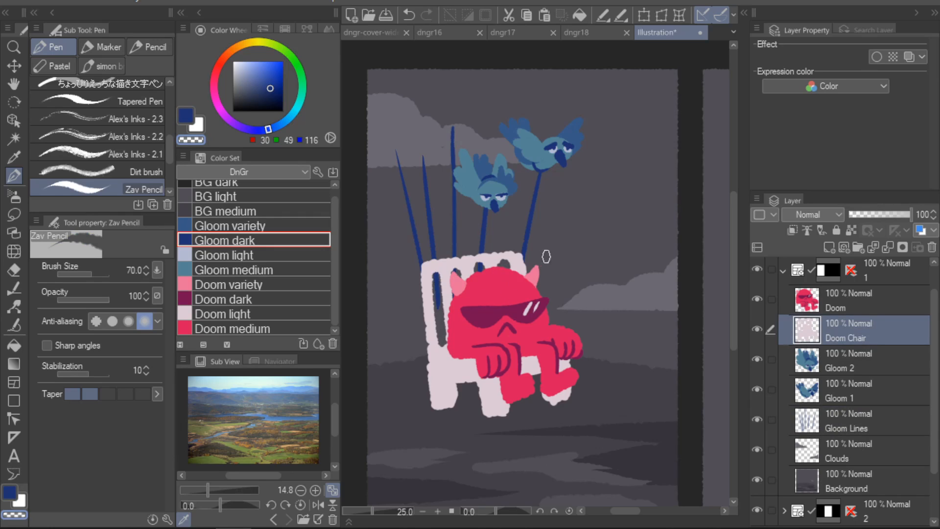
- Erase the rightmost string on Gloom Lines, move the Doom Chair layer directly below Gloom Lines and reselect Gloom Lines
click(863, 414)
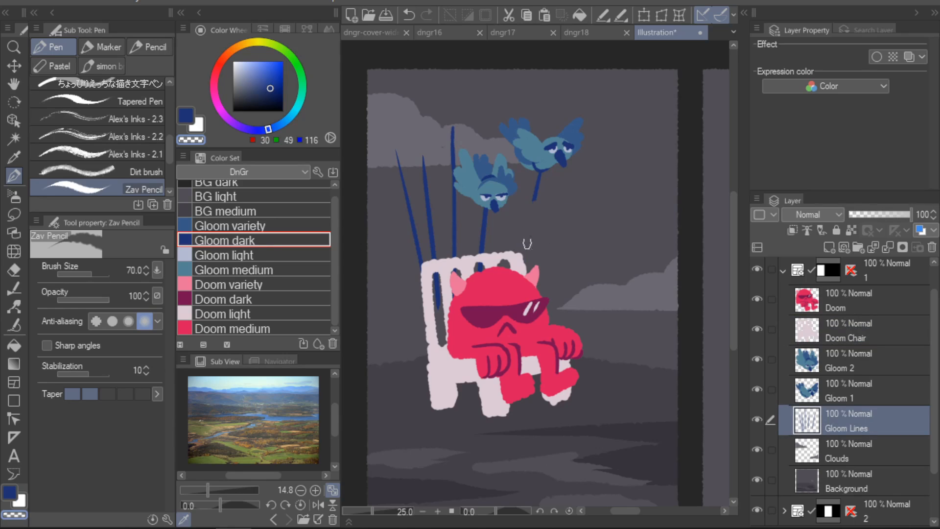
drag(852, 333, 859, 439)
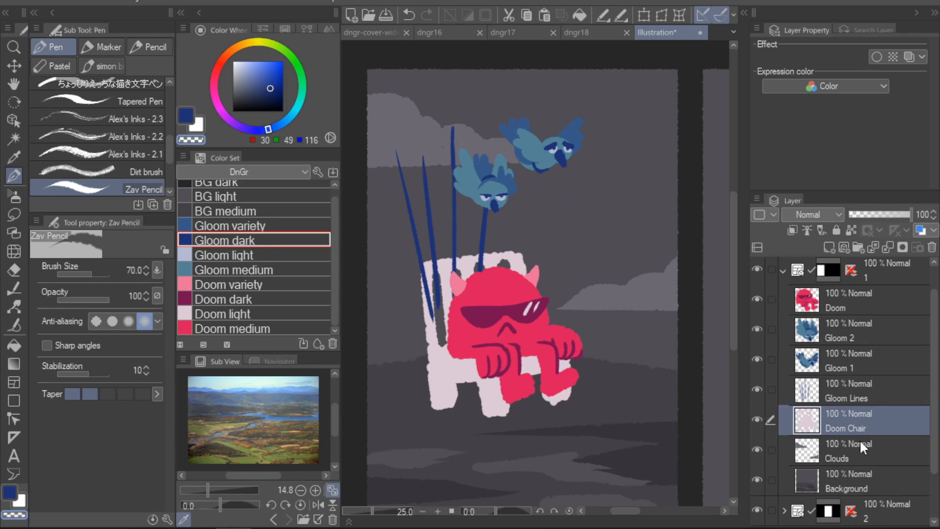
click(866, 400)
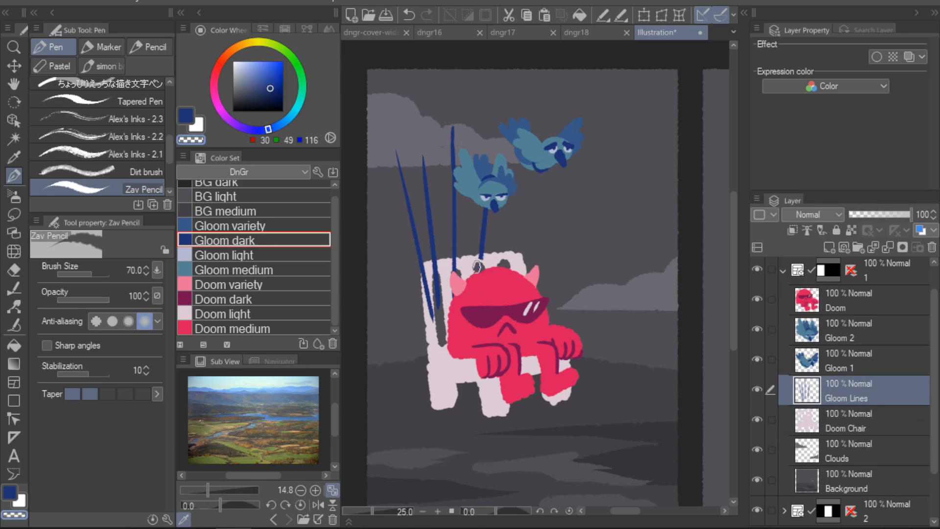
- Erase the leftmost string and the string ends overlapping the chair's backrest on the Gloom Lines layer
drag(424, 275, 434, 323)
mouse_move(436, 278)
mouse_down()
mouse_move(439, 314)
mouse_move(410, 206)
mouse_up()
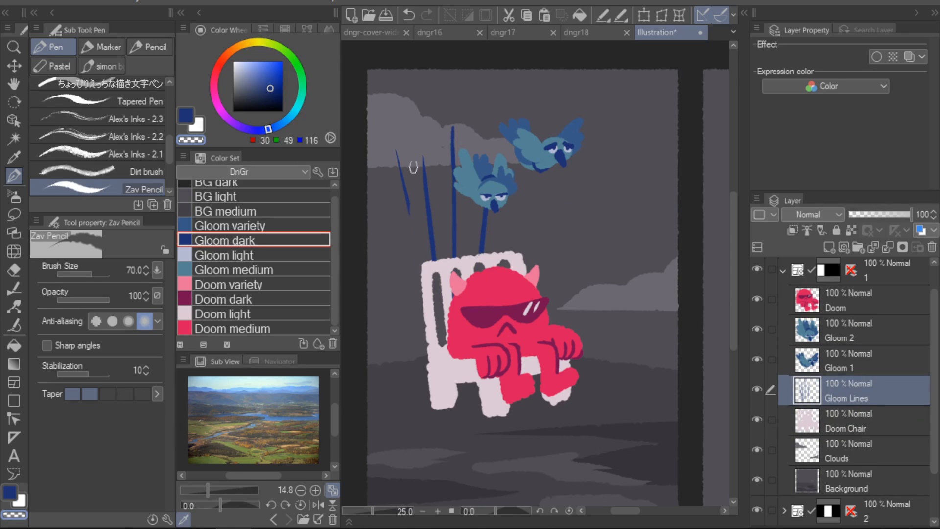
drag(396, 149, 413, 223)
- Draw a string from the Gloom 1 bird to the chair and bows at the string ends in Gloom dark, brush size 40
click(282, 240)
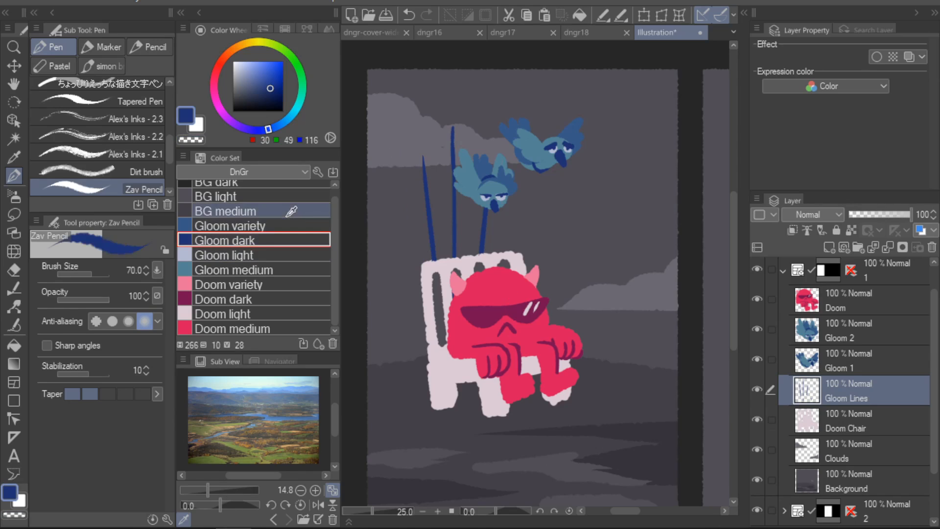
key(b)
key(p)
key(bracketleft)
key(bracketleft)
key(bracketleft)
drag(540, 171, 514, 245)
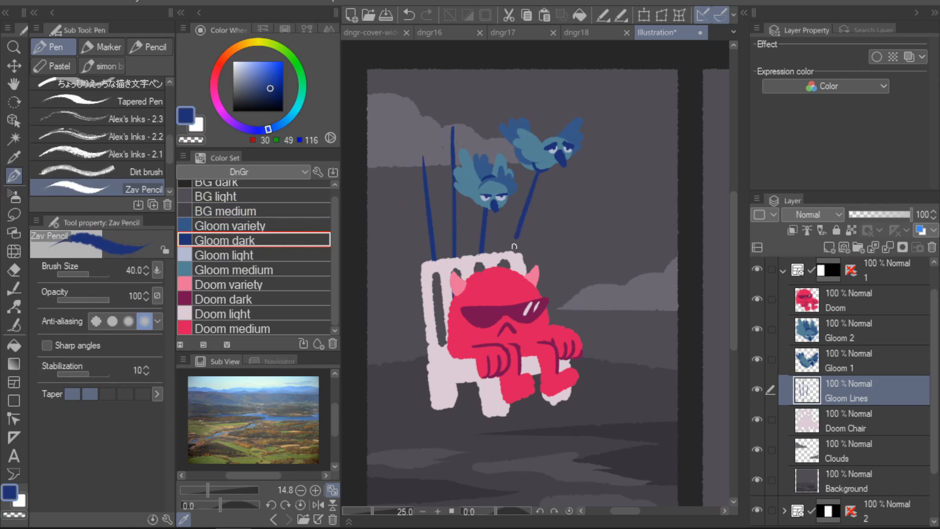
key(ctrl+z)
mouse_move(540, 171)
mouse_down()
mouse_move(509, 261)
mouse_move(507, 245)
mouse_move(516, 247)
mouse_move(475, 270)
mouse_move(484, 250)
mouse_move(458, 277)
mouse_move(461, 251)
mouse_move(431, 260)
mouse_up()
key(ctrl+z)
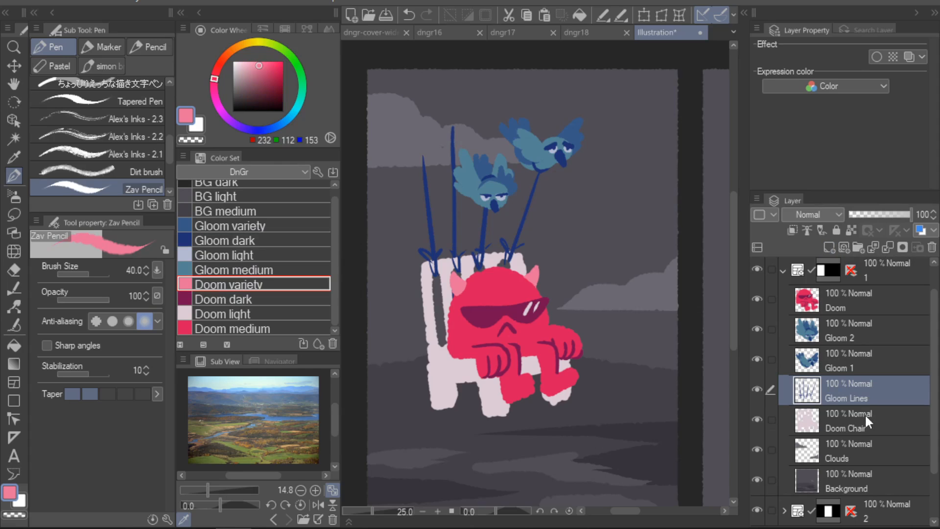
- Lock transparent pixels on the Doom Chair layer and shade the seat edge and rear legs in Doom variety, brush size 60
click(865, 414)
click(852, 230)
mouse_move(436, 361)
mouse_down()
mouse_move(485, 363)
mouse_move(485, 355)
mouse_up()
key(ctrl+z)
key(bracketright)
key(ctrl+z)
key(bracketright)
mouse_move(457, 387)
mouse_down()
mouse_move(446, 408)
mouse_move(451, 398)
mouse_up()
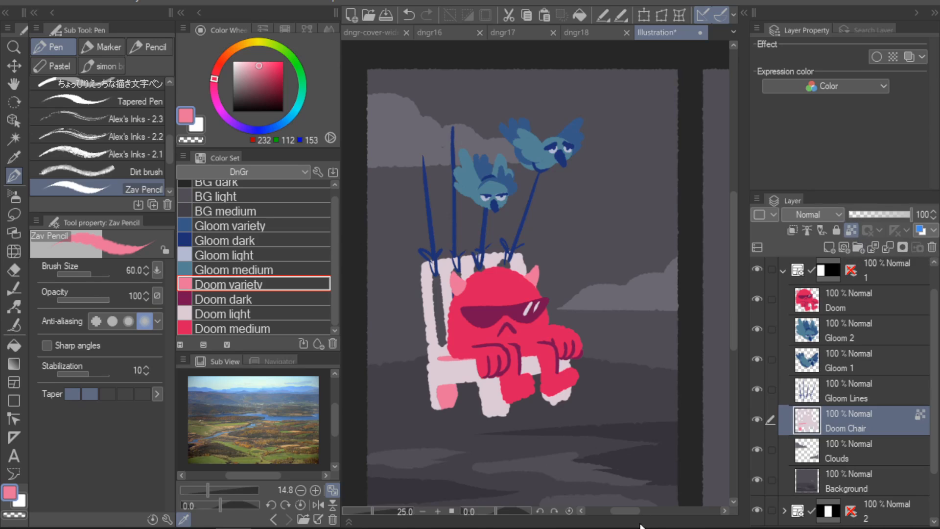
mouse_move(564, 382)
mouse_down()
mouse_move(553, 401)
mouse_move(545, 396)
mouse_move(562, 376)
mouse_up()
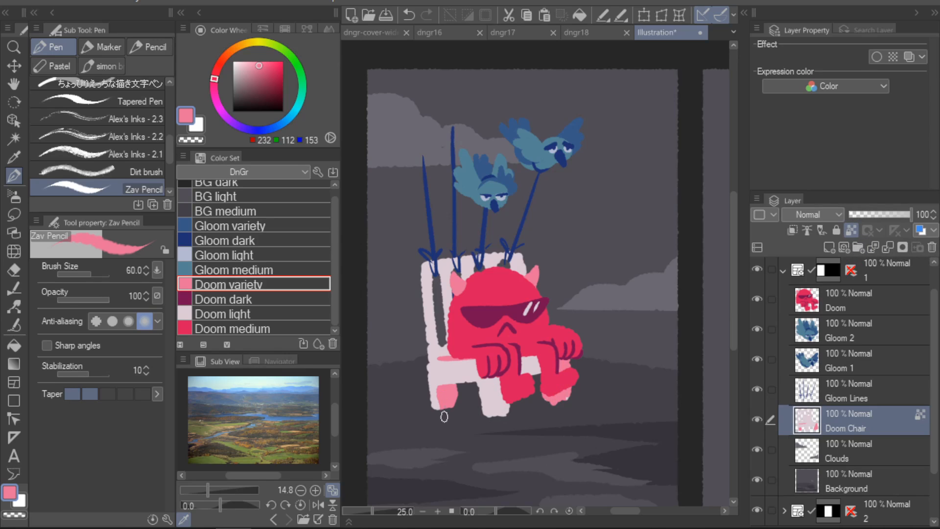
- Narrow the rear left leg's shading with the chair's light color and rework the shading on the backrest beside Doom
alt+click(443, 373)
mouse_move(440, 384)
mouse_down()
mouse_move(440, 418)
mouse_move(436, 358)
mouse_move(441, 385)
mouse_up()
mouse_move(437, 354)
mouse_down()
mouse_move(457, 394)
mouse_move(465, 360)
mouse_move(442, 347)
mouse_move(448, 289)
mouse_up()
alt+click(452, 396)
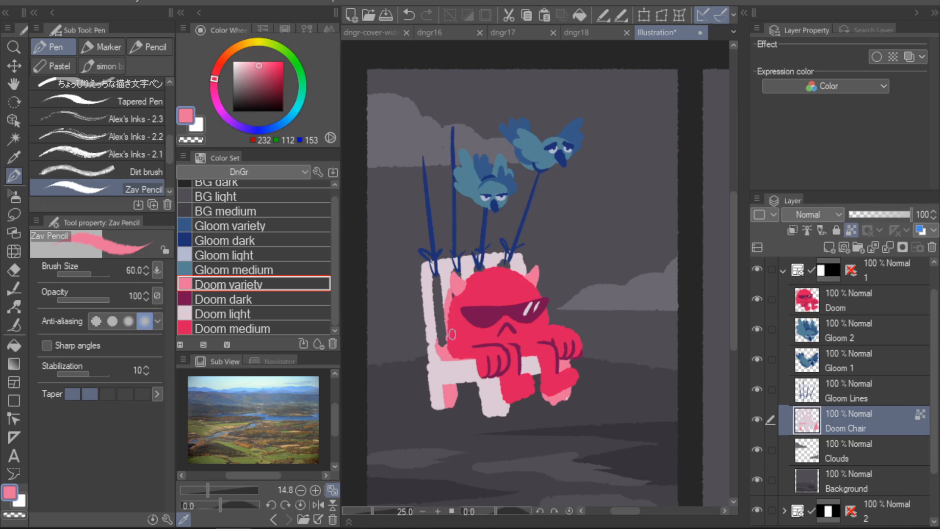
key(ctrl+z)
key(ctrl+z)
alt+click(446, 402)
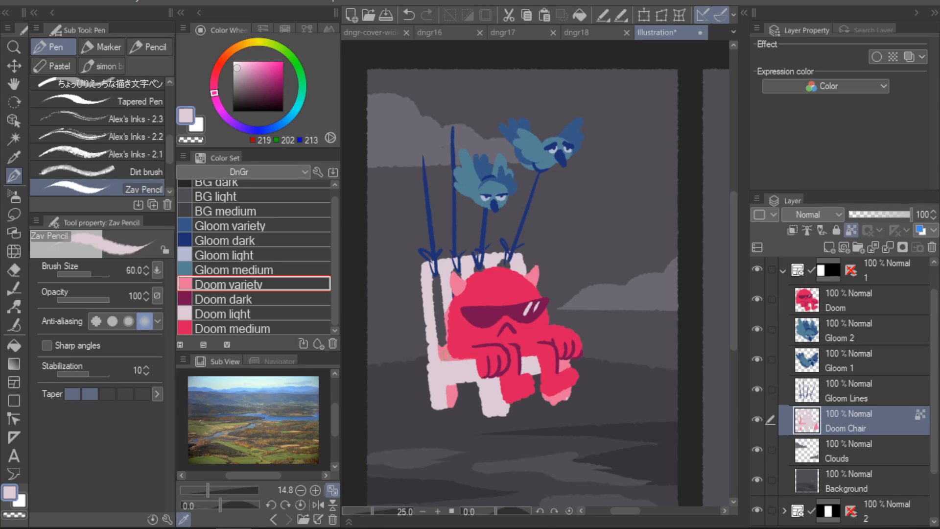
drag(441, 326, 448, 308)
drag(442, 365, 445, 328)
- Shade the front chair leg, the seat between Doom's legs and the backrest's base in Doom variety, then compare with the chair hidden
alt+click(563, 366)
mouse_move(539, 360)
mouse_down()
mouse_move(489, 416)
mouse_move(502, 414)
mouse_up()
key(ctrl+z)
drag(494, 374, 488, 382)
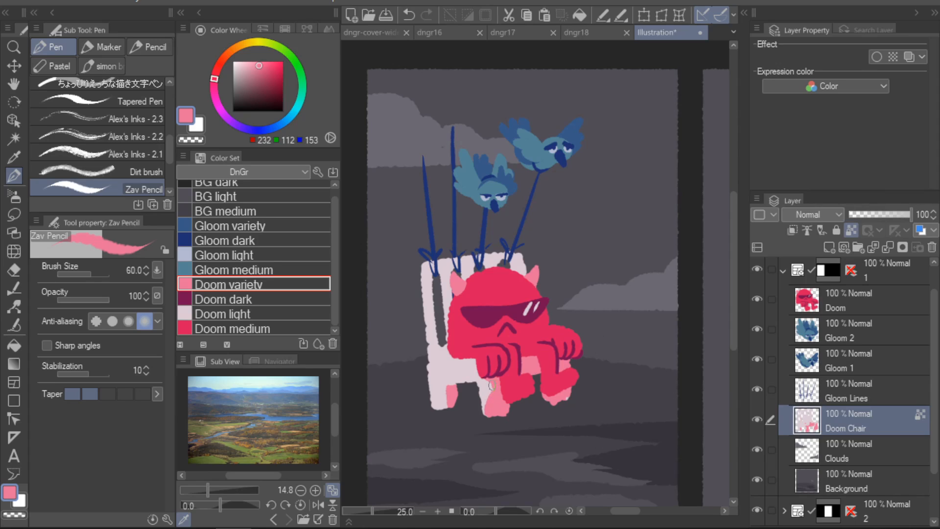
key(ctrl+z)
drag(485, 381, 501, 381)
drag(508, 395, 506, 412)
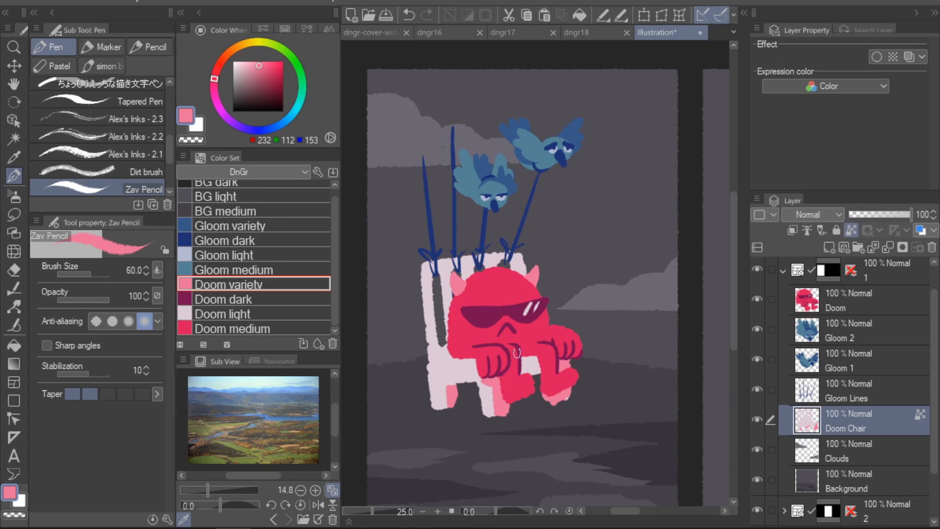
drag(517, 354, 536, 382)
drag(449, 340, 442, 346)
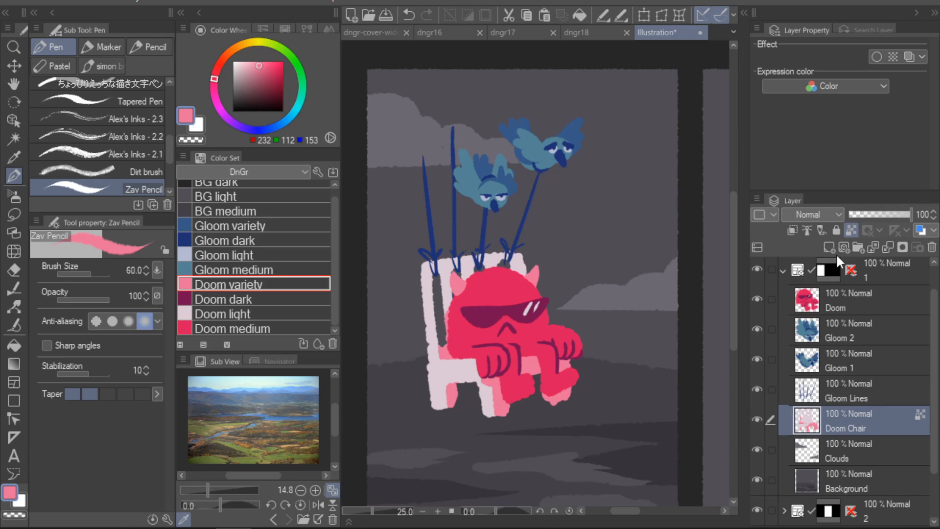
click(757, 422)
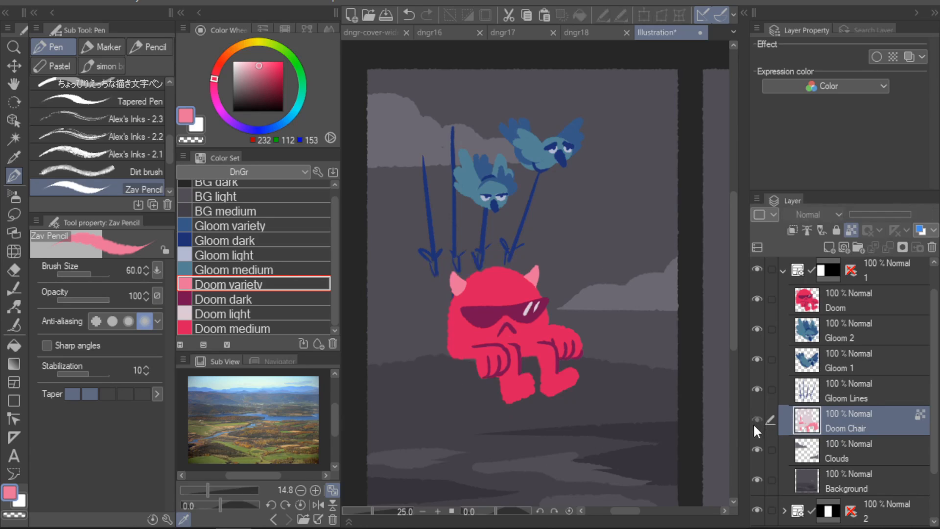
click(754, 422)
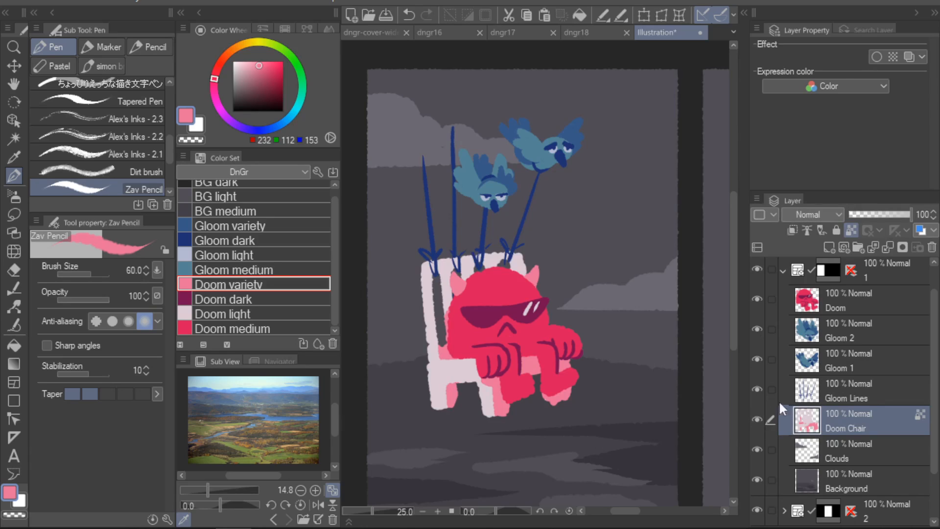
- Lasso Doom's left horn on the Doom layer, move it slightly up and deselect it
click(848, 304)
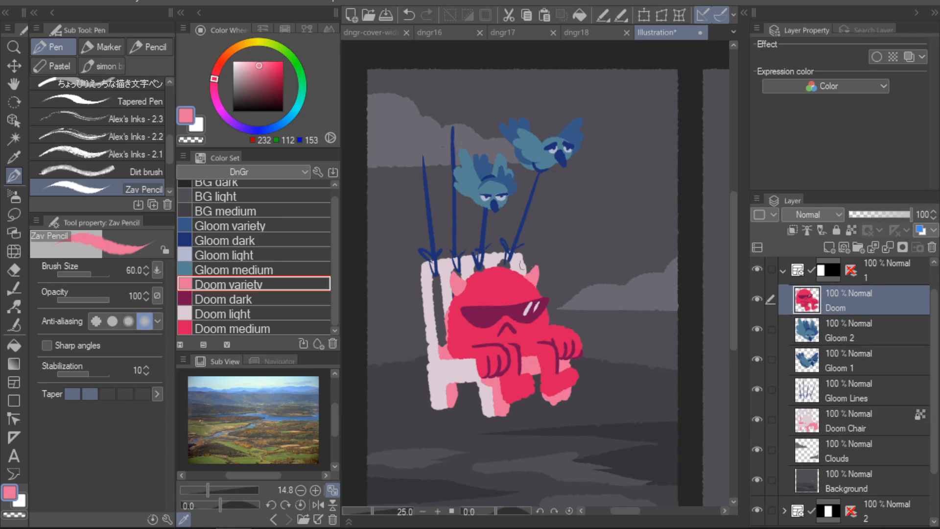
scroll(511, 289, up, 3)
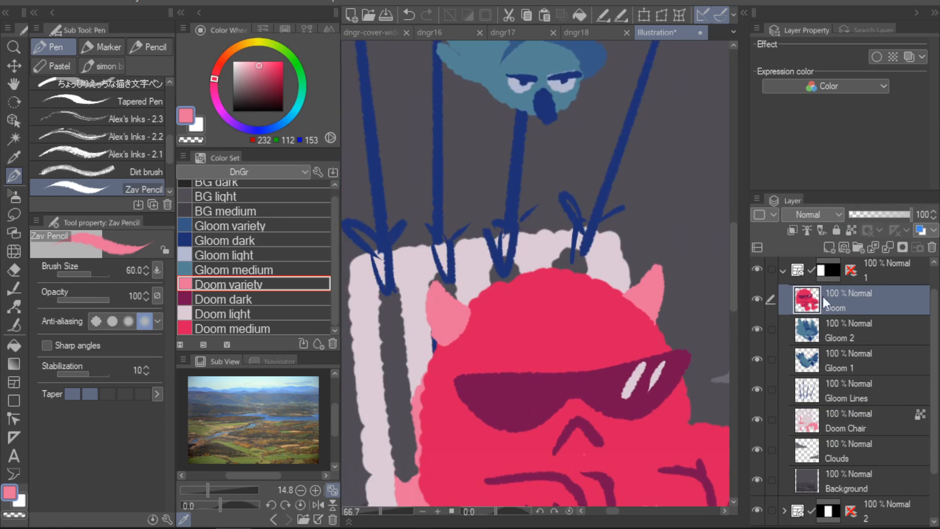
key(m)
mouse_move(469, 352)
mouse_down()
mouse_move(429, 350)
mouse_move(490, 308)
mouse_up()
key(v)
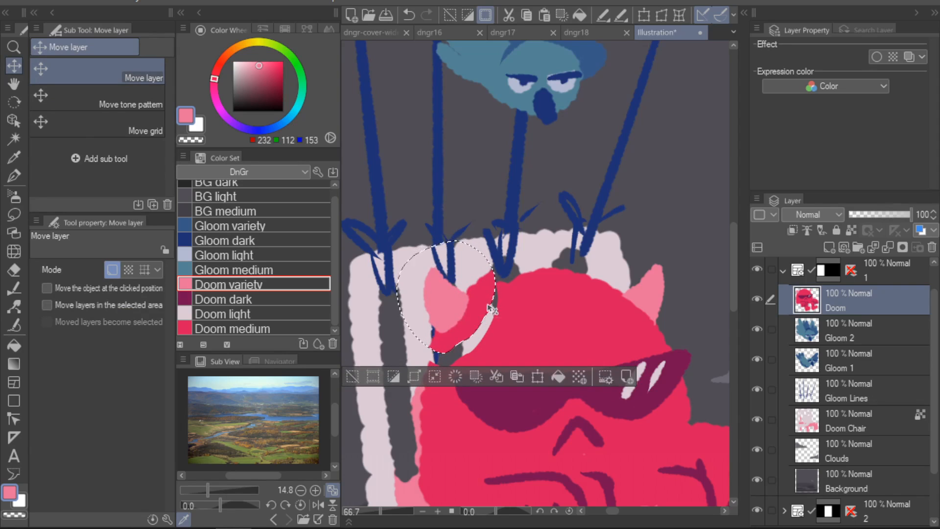
key(ctrl+d)
- Fill the gap beside the left horn and raise the top of Doom's head with his sampled red, brush size 40
key(p)
alt+click(448, 343)
key(e)
mouse_move(430, 325)
mouse_down()
mouse_move(470, 315)
mouse_move(431, 346)
mouse_move(434, 326)
mouse_move(428, 417)
mouse_move(431, 337)
mouse_move(428, 408)
mouse_move(507, 289)
mouse_move(483, 289)
mouse_move(571, 274)
mouse_move(486, 282)
mouse_move(610, 292)
mouse_move(616, 286)
mouse_move(574, 277)
mouse_move(621, 280)
mouse_move(619, 301)
mouse_move(551, 265)
mouse_move(647, 325)
mouse_move(610, 276)
mouse_up()
key(p)
key(bracketleft)
key(bracketleft)
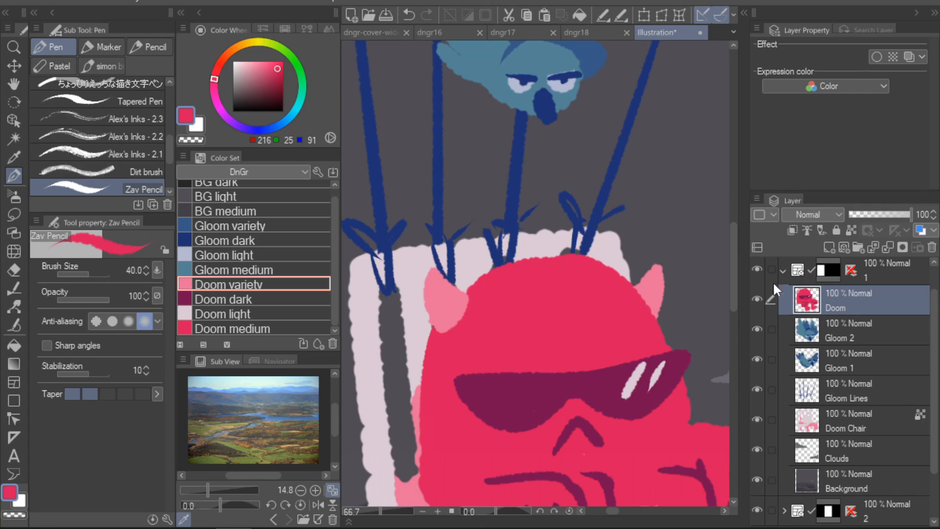
- Unlock transparent pixels on Doom Chair and fill the dark backrest gap above Doom's head with the chair's light color
click(867, 456)
click(872, 425)
click(852, 229)
alt+click(635, 249)
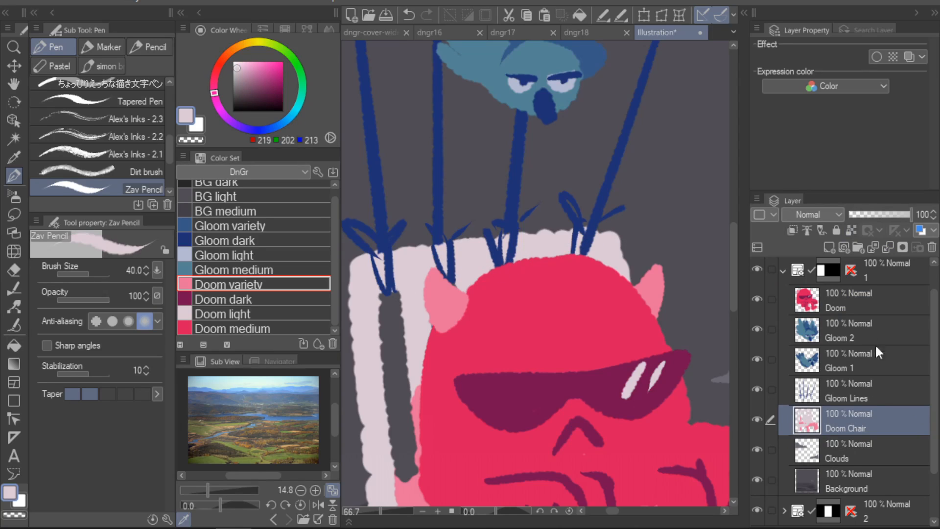
- Lasso Doom's right horn on the Doom layer, move it up and inward, and patch the gap with his red
click(862, 304)
click(16, 198)
click(14, 215)
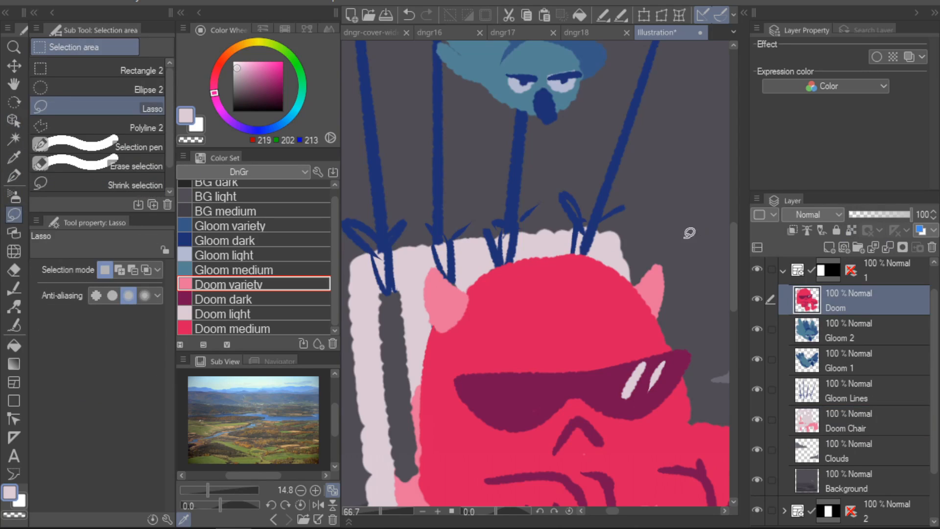
mouse_move(661, 244)
mouse_down()
mouse_move(616, 290)
mouse_move(678, 299)
mouse_up()
key(k)
key(ctrl+t)
click(607, 350)
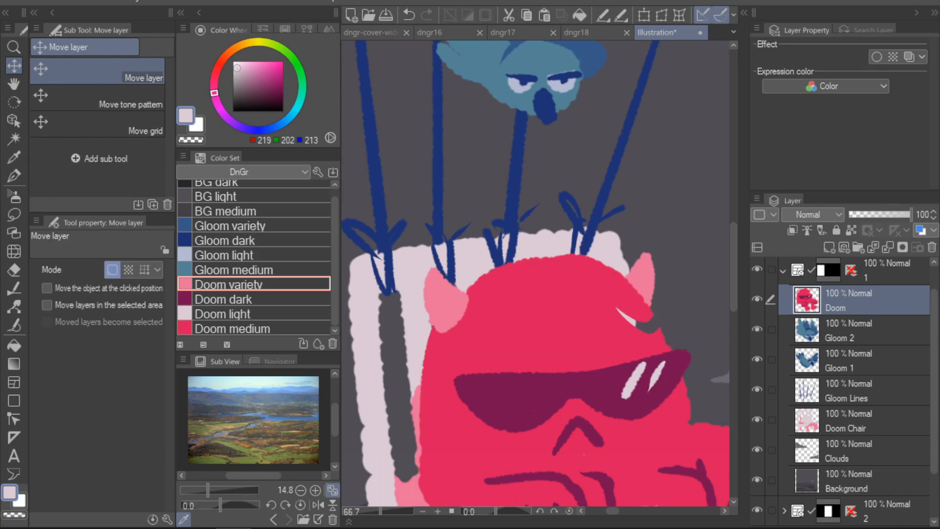
key(p)
alt+click(664, 340)
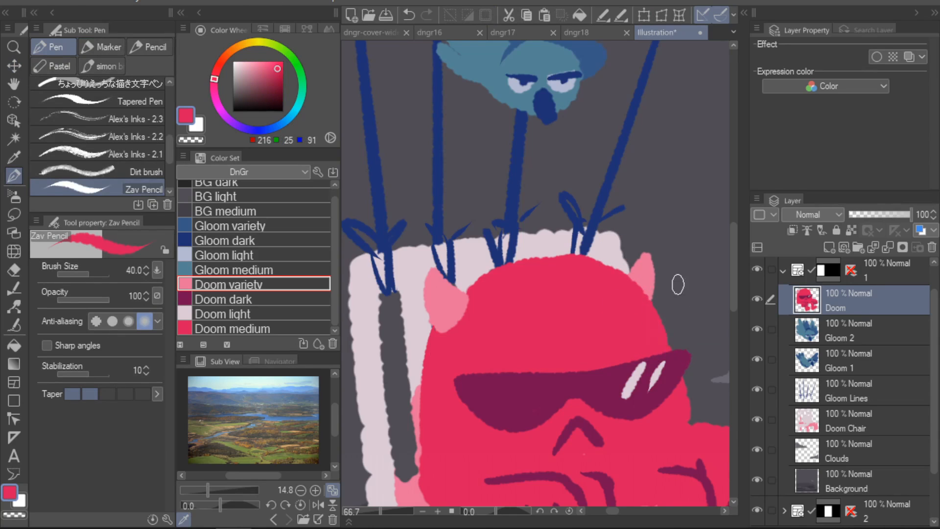
- Lock transparent pixels on Doom Chair and retouch the shading beside Doom with the chair's light color, brush size 60
scroll(681, 281, down, 5)
drag(568, 499, 711, 509)
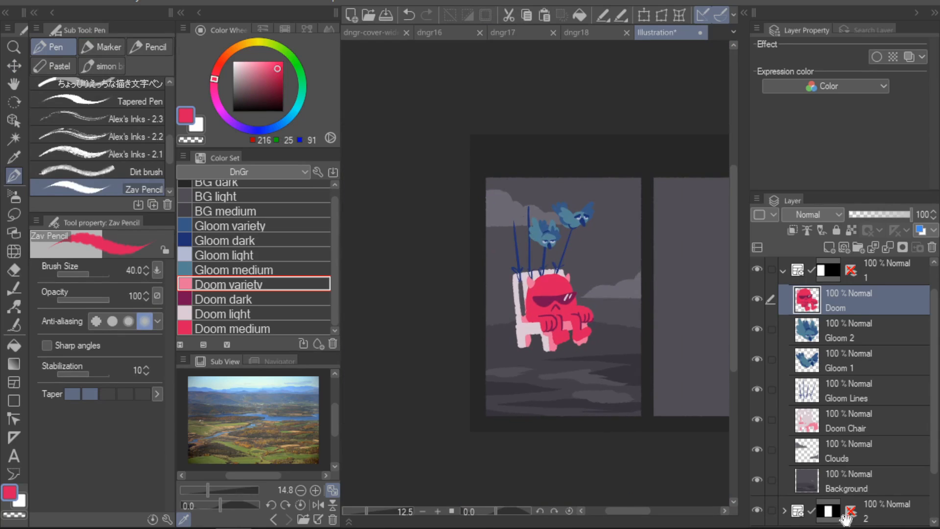
click(861, 459)
click(864, 418)
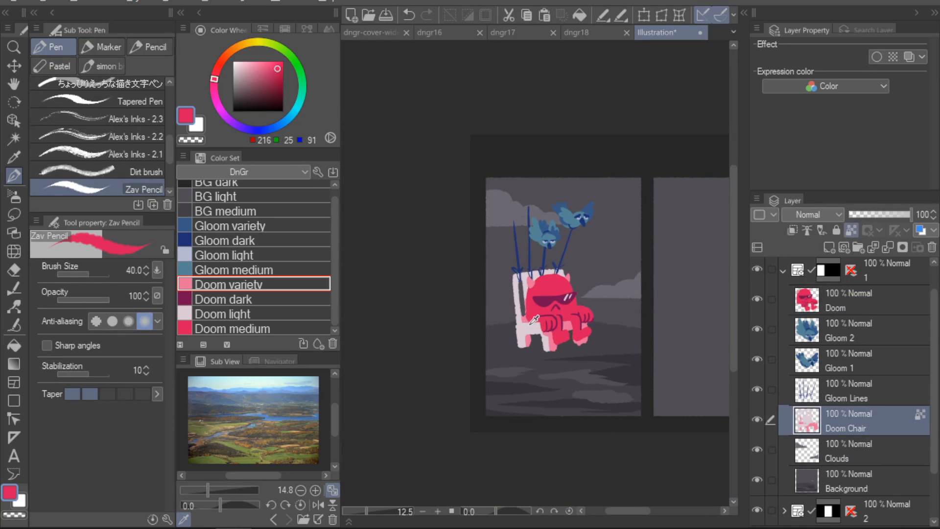
alt+click(528, 318)
key(bracketright)
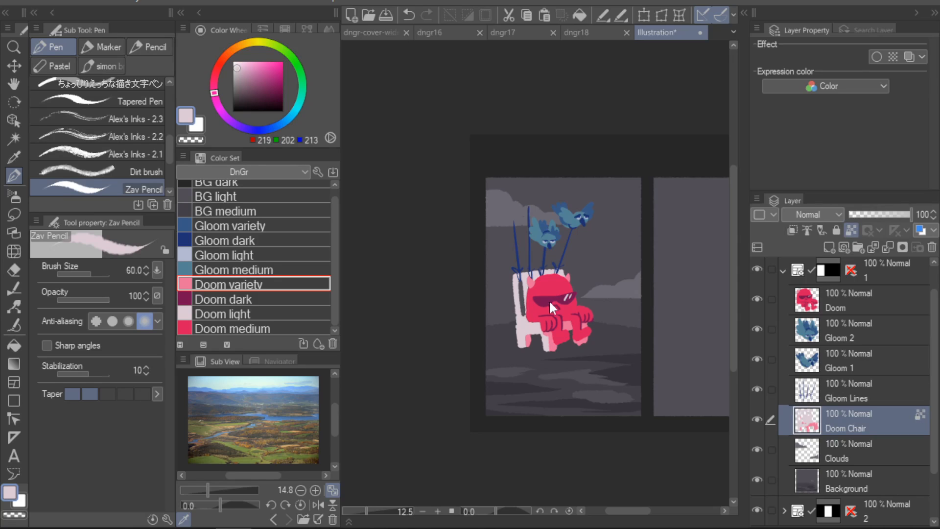
key(ctrl+z)
- Unlock transparent pixels on Doom Chair and trim the chair's right leg with the transparent color, brush size 40
click(848, 235)
click(15, 515)
key([)
key([)
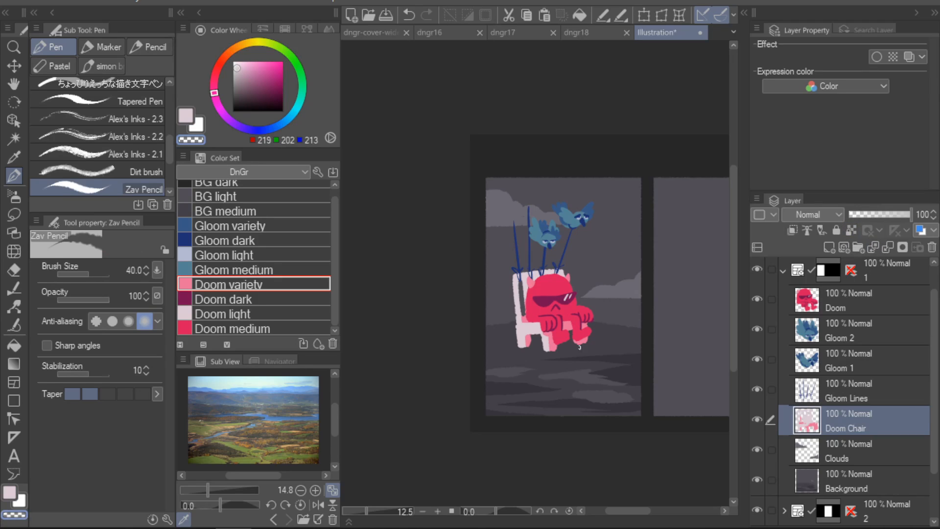
key(ctrl+z)
- Add a new layer above Gloom 2 and name it Gloom 3
click(868, 332)
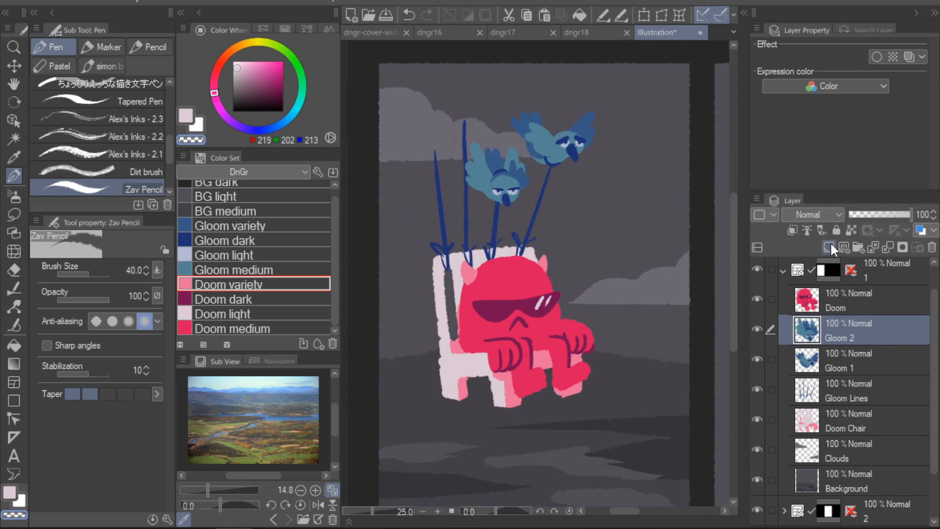
click(829, 246)
double_click(840, 335)
text(Glo)
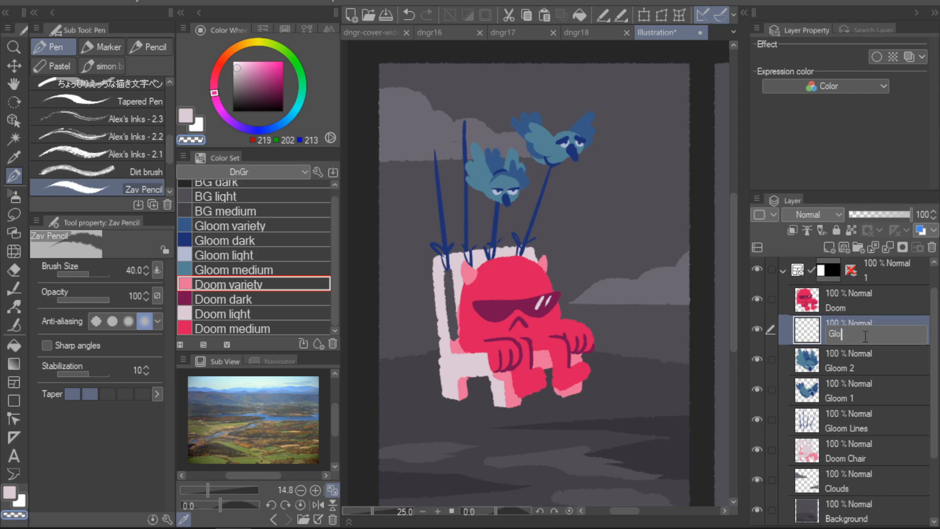
text(om 3)
key(Return)
- Paint the third bird's body and tail above the second string from the left in Gloom medium, brush size 40
alt+click(497, 182)
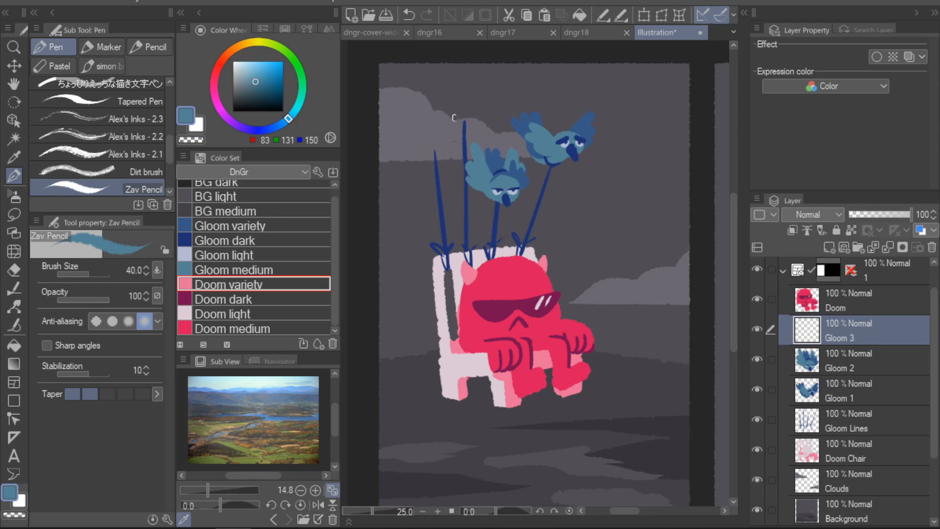
mouse_move(463, 101)
mouse_down()
mouse_move(477, 120)
mouse_move(472, 100)
mouse_move(450, 126)
mouse_move(473, 109)
mouse_up()
key(ctrl+z)
key(bracketleft)
drag(425, 137, 431, 132)
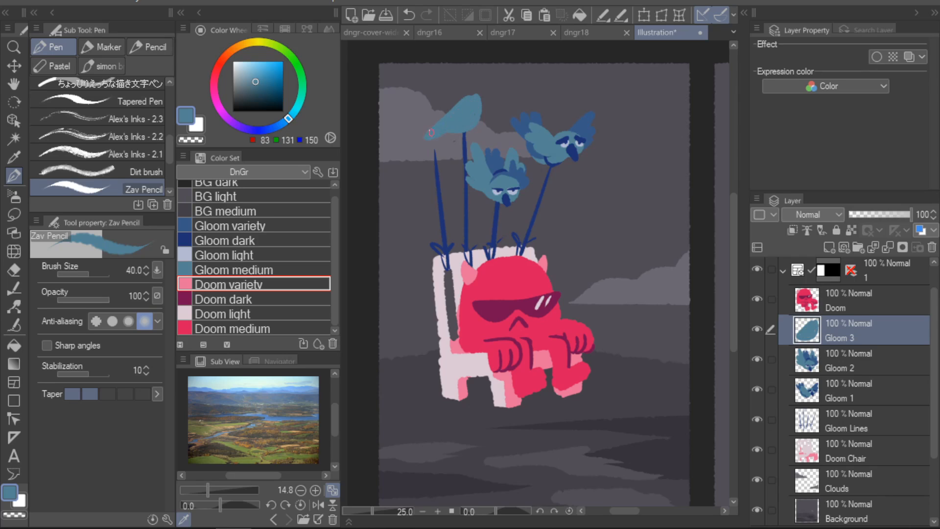
- Add the third bird's folded wing in Gloom variety and its round head in Gloom medium
alt+click(497, 157)
mouse_move(468, 134)
mouse_down()
mouse_move(479, 105)
mouse_move(481, 135)
mouse_move(486, 89)
mouse_up()
alt+click(474, 104)
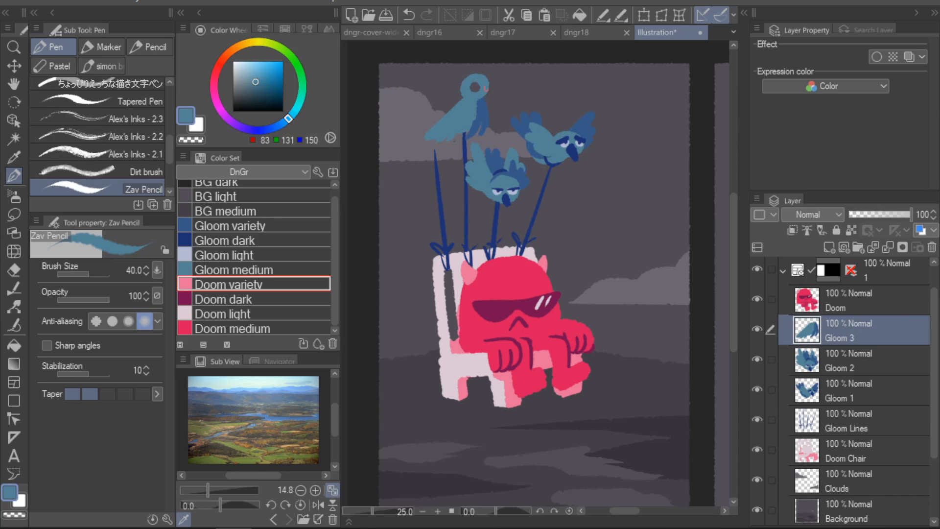
drag(476, 124, 474, 91)
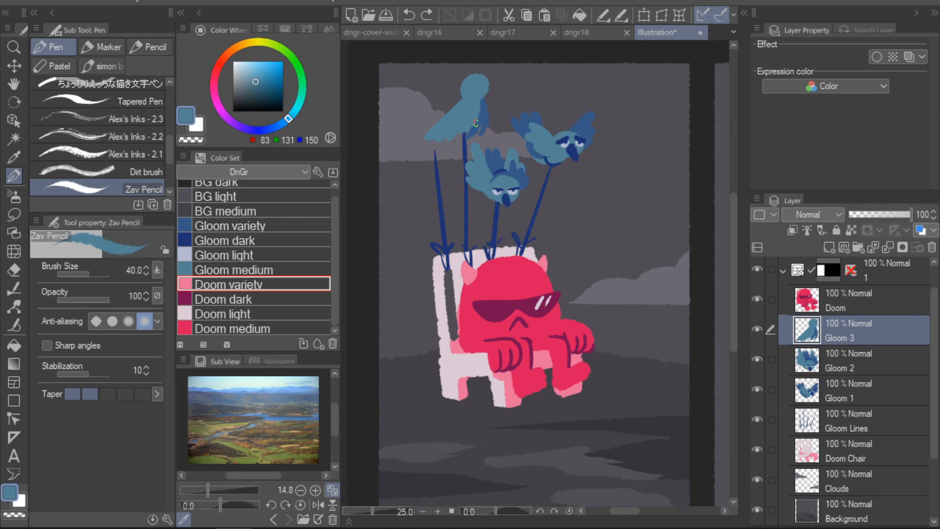
- Paint the third bird's beak and eye in Gloom dark, reducing the brush size to 25 for the details
alt+click(511, 194)
drag(482, 84, 494, 81)
key(ctrl+z)
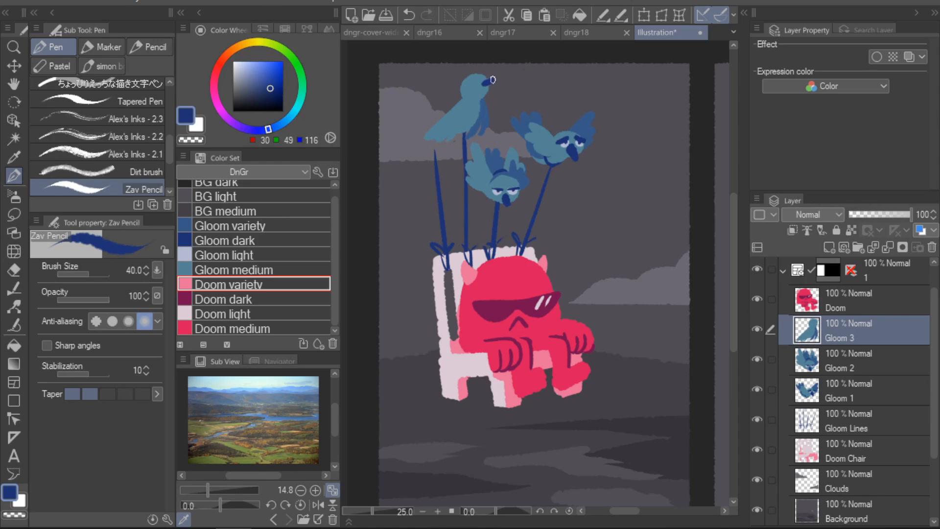
key([)
drag(485, 77, 490, 75)
key(ctrl+z)
- Paint the string's loop around the third bird's lower body in Gloom dark and trim it with Gloom medium, brush size 25
mouse_move(458, 106)
mouse_down()
mouse_move(472, 132)
mouse_move(477, 123)
mouse_move(466, 141)
mouse_up()
key(ctrl+z)
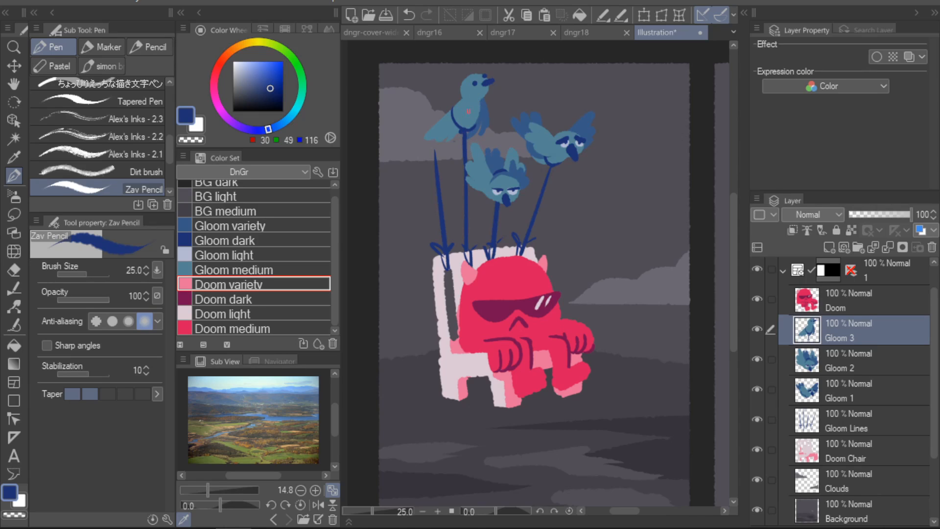
key(ctrl+z)
mouse_move(456, 123)
mouse_down()
mouse_move(474, 123)
mouse_move(455, 141)
mouse_move(463, 132)
mouse_up()
key(ctrl+z)
drag(465, 130, 474, 140)
key(ctrl+z)
alt+click(457, 124)
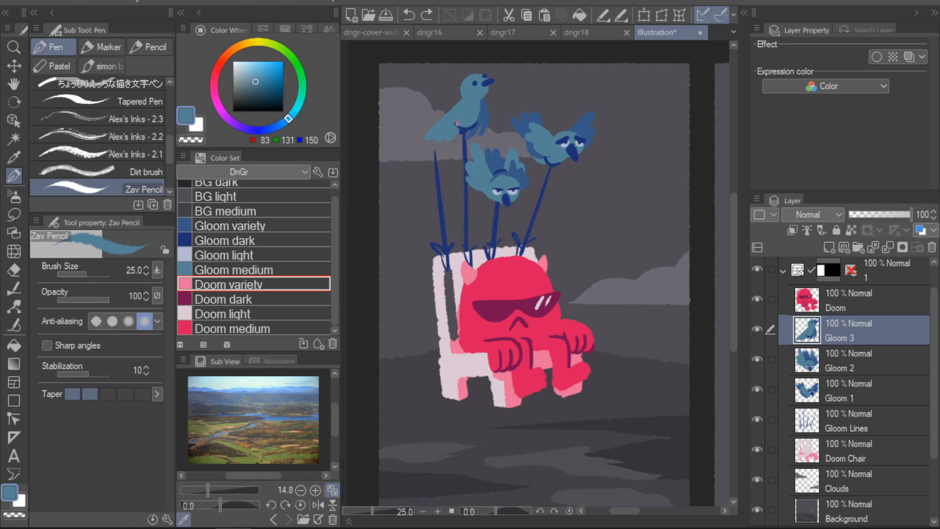
- Define the third bird's near wing over its body with a Gloom variety edge, refining the feathers in Gloom medium
alt+click(486, 107)
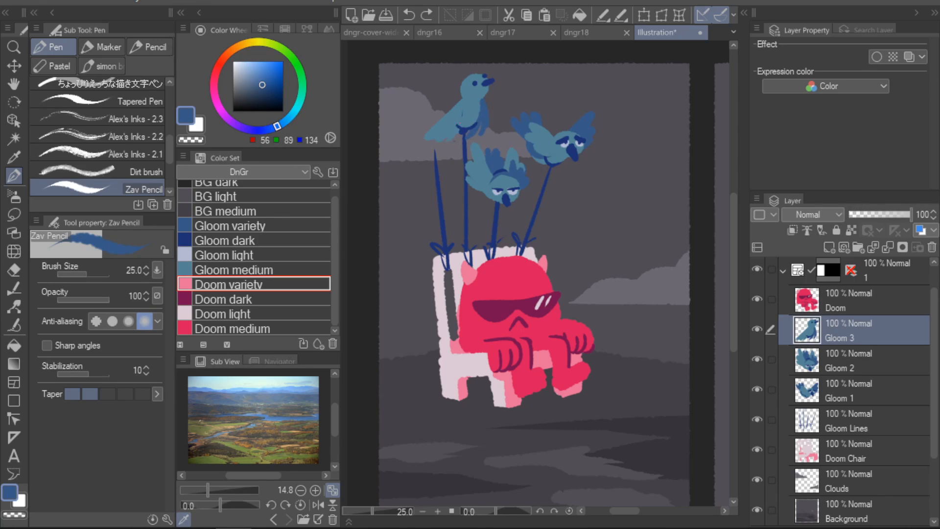
mouse_move(463, 115)
mouse_down()
mouse_move(452, 139)
mouse_move(437, 140)
mouse_up()
key(ctrl+z)
key(ctrl+z)
key(ctrl+z)
alt+click(459, 113)
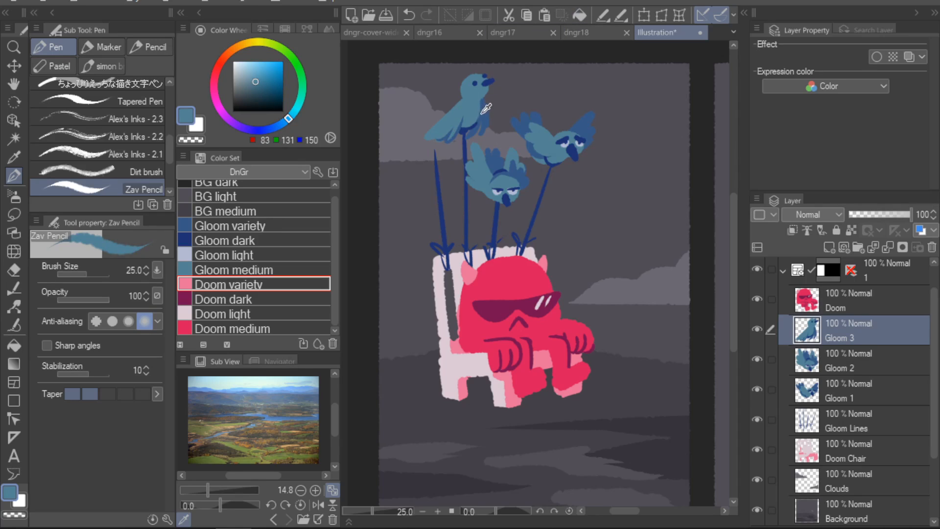
alt+click(437, 139)
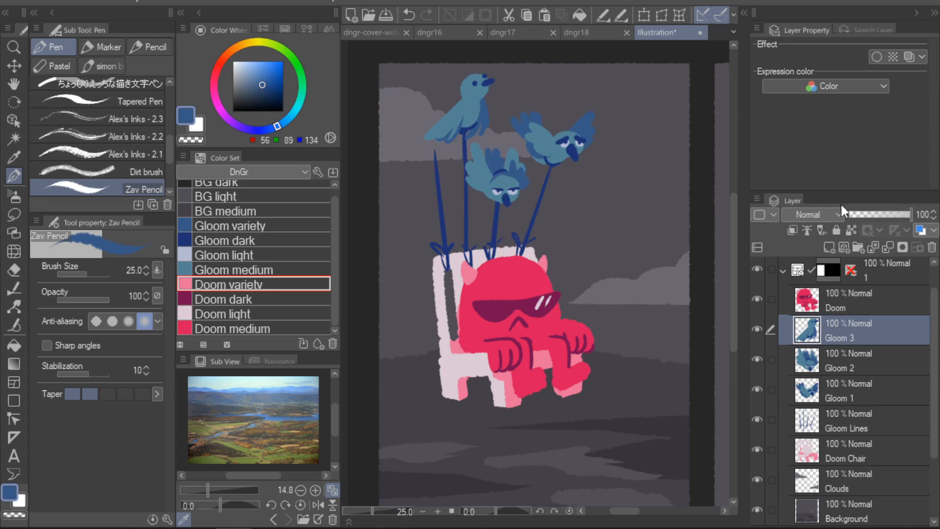
- Erase the upper end of the leftmost string on the Gloom Lines layer with the transparent color, brush size 50
click(872, 419)
click(17, 515)
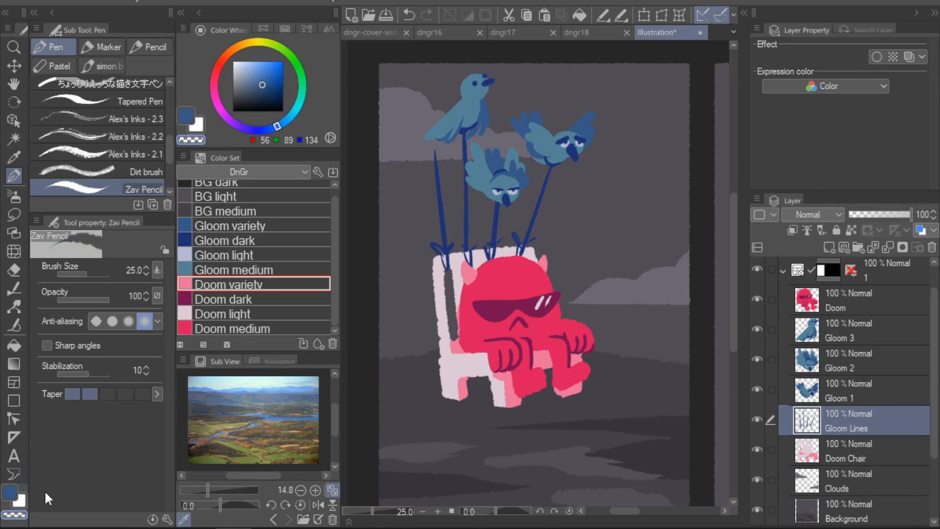
key(bracketright)
key(bracketright)
key(bracketright)
drag(435, 155, 441, 198)
- Add a new layer above Gloom 3 and name it Gloom 4
click(866, 328)
click(829, 247)
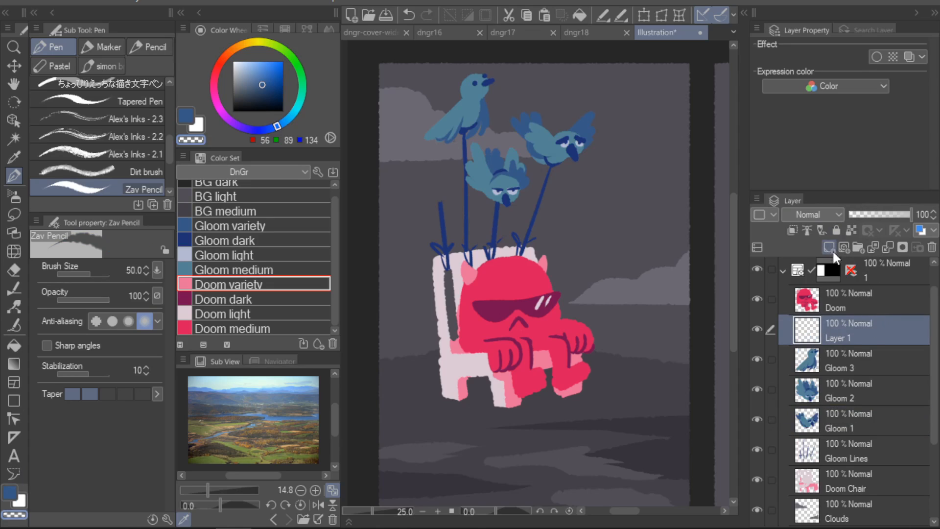
double_click(863, 335)
text(Gloom 4)
key(Return)
- Paint the fourth bird's near wing, round head and body above the leftmost string in Gloom medium with the Zav Pencil
key(b)
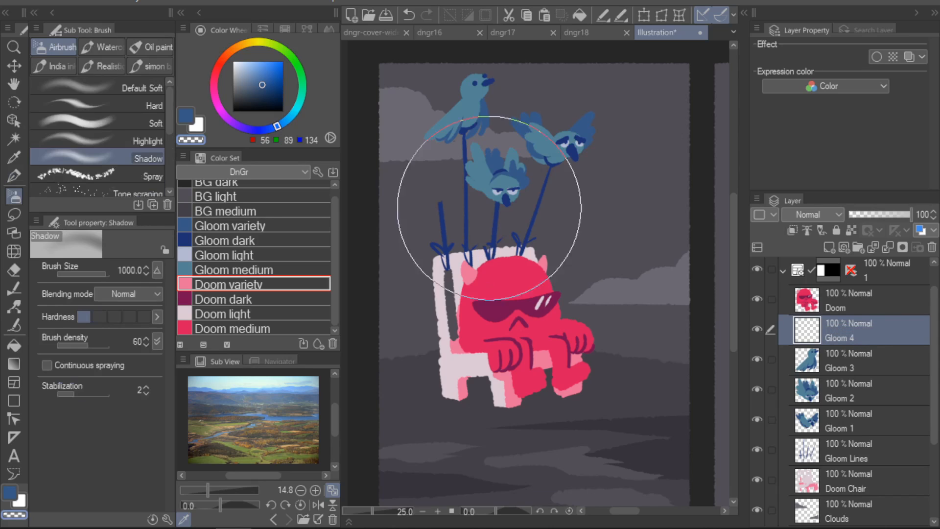
key(p)
alt+click(512, 179)
mouse_move(437, 190)
mouse_down()
mouse_move(448, 204)
mouse_move(415, 185)
mouse_move(443, 211)
mouse_move(448, 204)
mouse_move(407, 185)
mouse_move(407, 176)
mouse_move(429, 204)
mouse_up()
key(ctrl+z)
key([)
key(ctrl+z)
key(ctrl+z)
key(ctrl+z)
key(ctrl+z)
key(ctrl+z)
key(bracketleft)
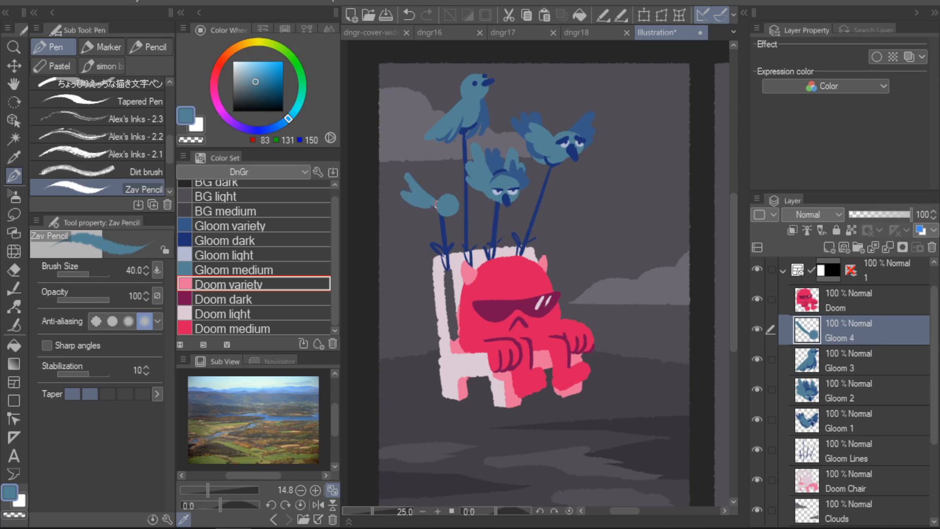
key(bracketright)
- Add the fourth bird's far wing in Gloom variety and its tail feathers in Gloom medium, brush size 50
alt+click(494, 163)
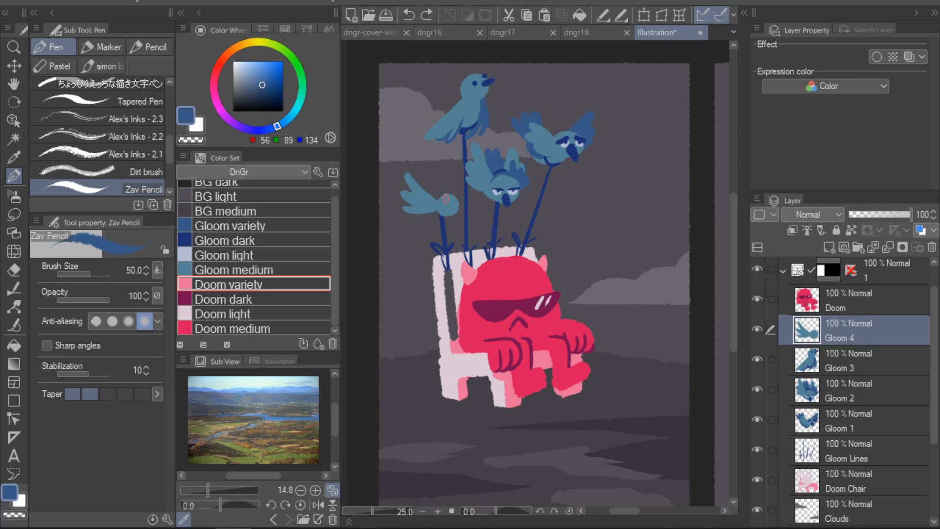
mouse_move(447, 199)
mouse_down()
mouse_move(453, 167)
mouse_move(450, 209)
mouse_move(450, 199)
mouse_move(423, 223)
mouse_move(438, 207)
mouse_move(439, 220)
mouse_move(429, 217)
mouse_move(502, 147)
mouse_move(437, 216)
mouse_move(402, 230)
mouse_move(424, 224)
mouse_up()
key(ctrl+z)
alt+click(448, 211)
key(ctrl+z)
key(ctrl+z)
key(ctrl+z)
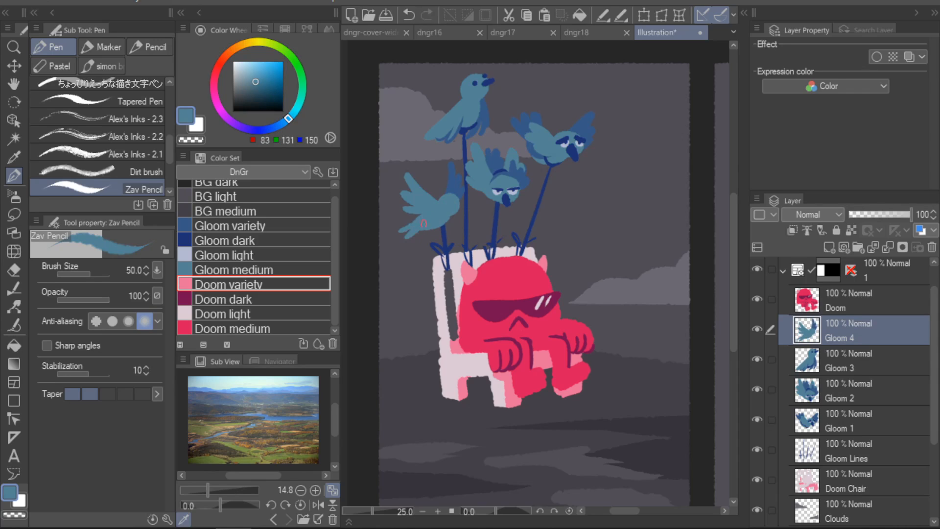
- Paint the string's loop around the fourth bird in Gloom dark, brush size 30, and touch up its body in Gloom medium
alt+click(447, 237)
key(bracketleft)
key(bracketleft)
drag(428, 212, 442, 225)
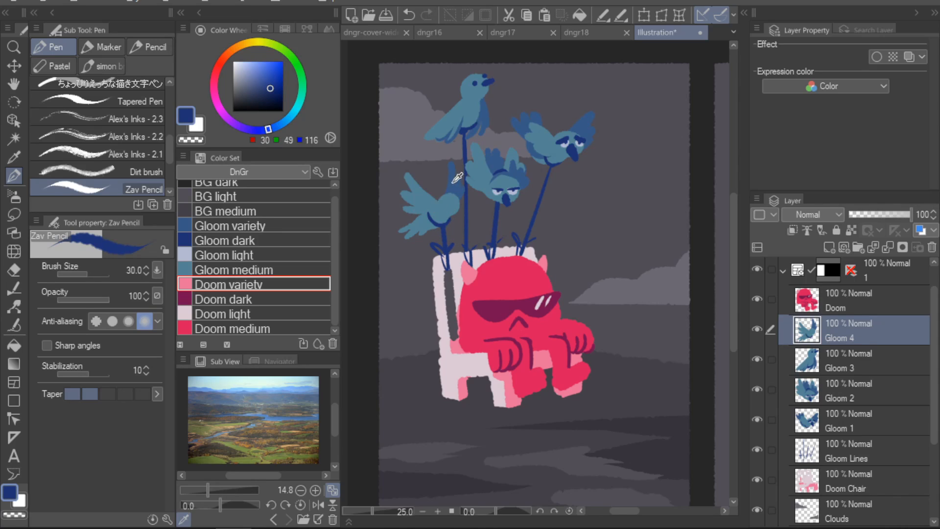
alt+click(412, 211)
key(ctrl+z)
drag(403, 212, 434, 215)
key(ctrl+z)
alt+click(435, 208)
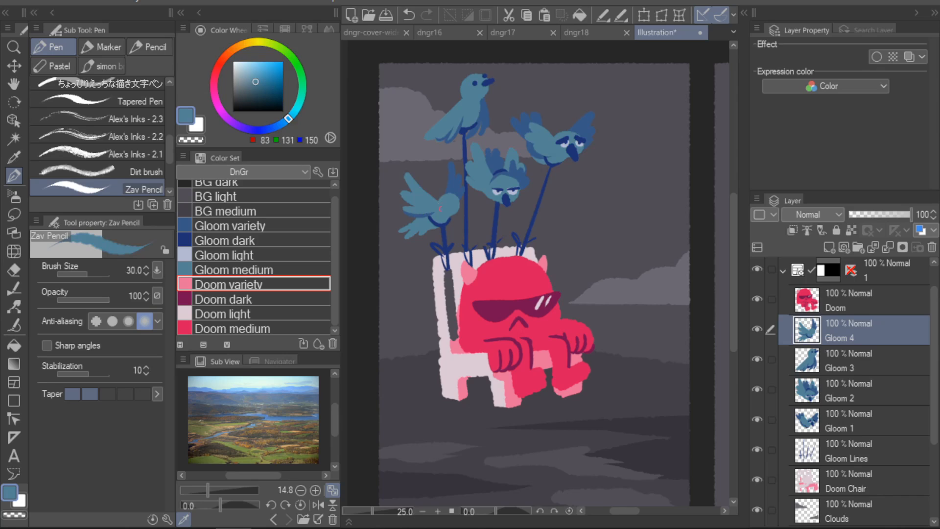
- Paint the fourth bird's beak and frowning eyes in Gloom dark, filling the eyes with Gloom light
alt+click(454, 235)
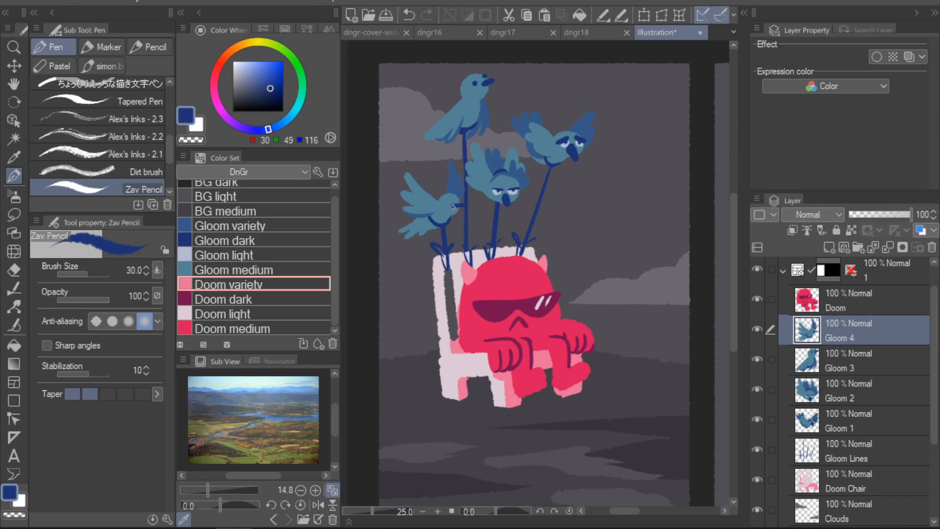
drag(454, 215, 461, 206)
click(259, 250)
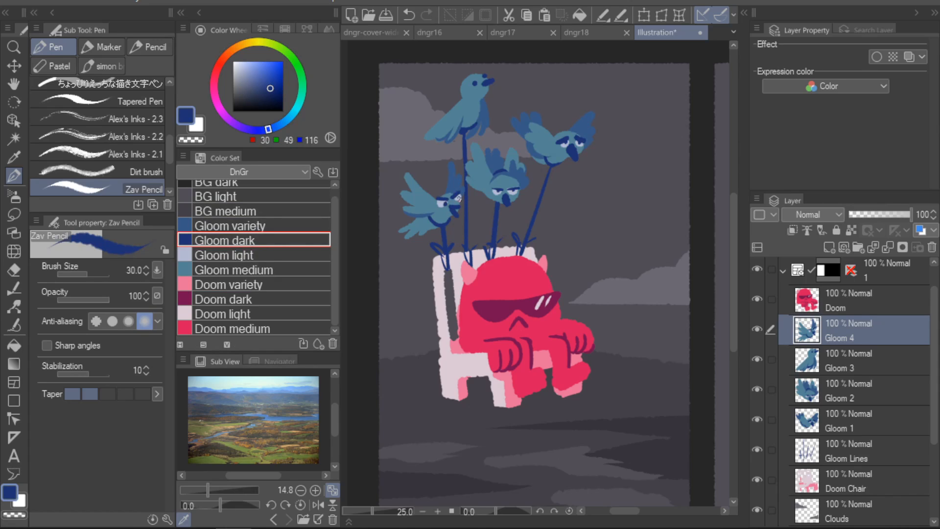
- Check the whole comic strip, and remove the landscape photo from the Sub View so the Gloom character sheet shows
scroll(568, 118, down, 2)
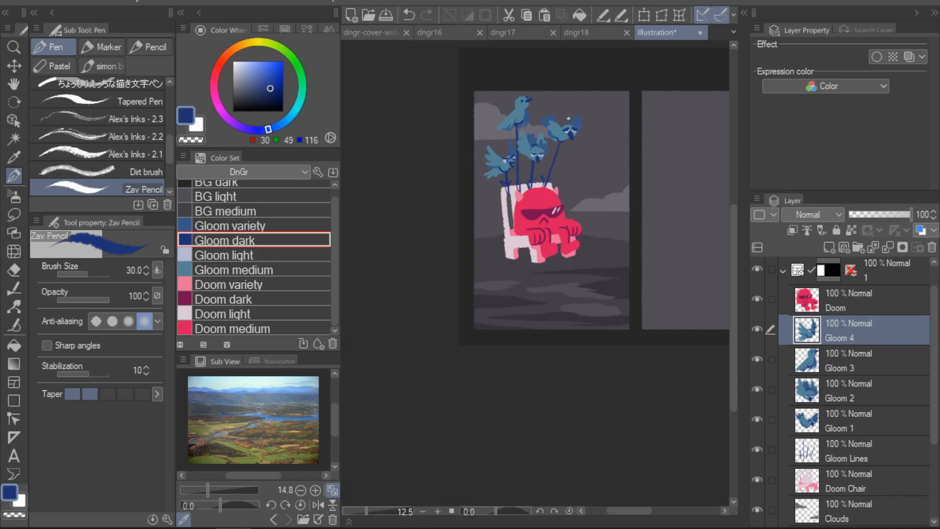
scroll(568, 116, down, 1)
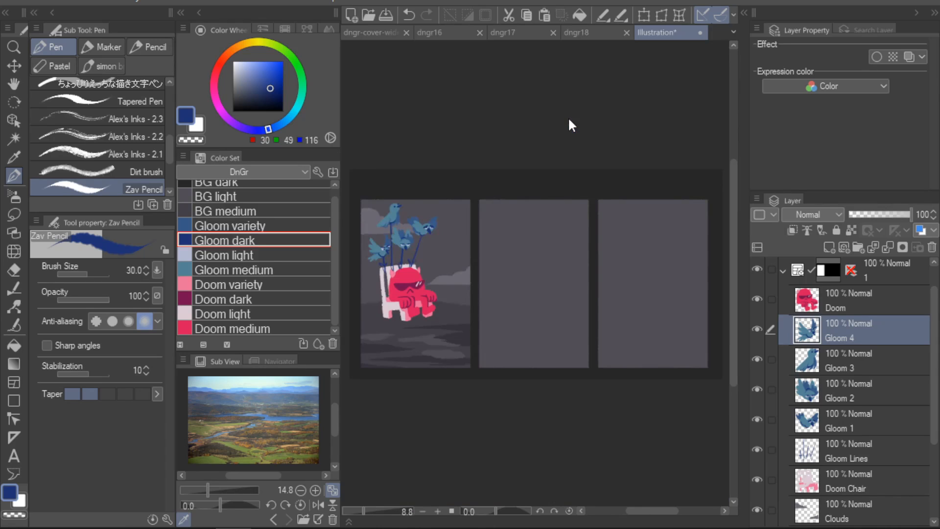
scroll(518, 342, up, 4)
drag(518, 342, 619, 348)
scroll(582, 370, down, 1)
click(333, 519)
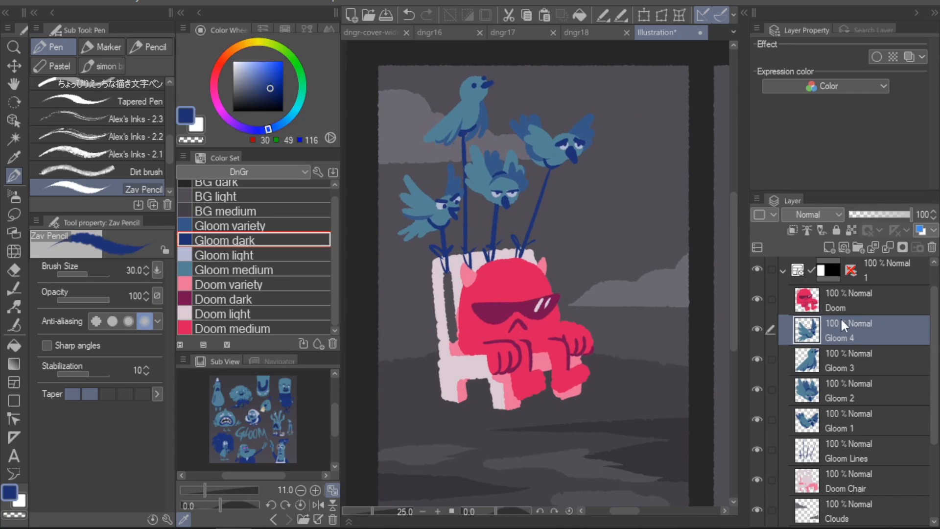
- Move the fourth bird on the Gloom 4 layer slightly left and up, away from the neighbouring string
click(757, 329)
click(758, 328)
key(k)
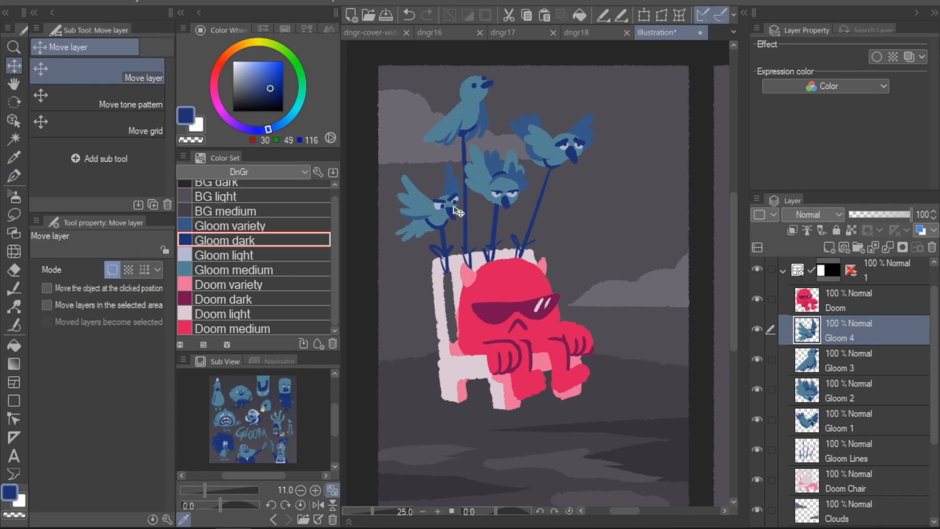
mouse_move(458, 210)
mouse_down()
mouse_move(454, 202)
mouse_move(460, 210)
mouse_up()
- Lasso the leftmost string on the Gloom Lines layer and transform it so it meets the moved fourth bird
click(853, 447)
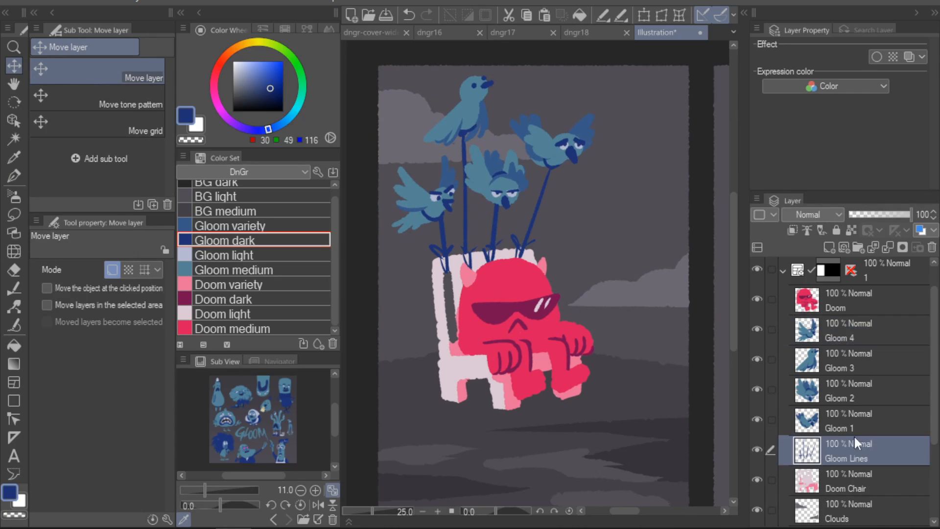
key(m)
mouse_move(454, 233)
mouse_down()
mouse_move(450, 211)
mouse_move(454, 234)
mouse_up()
key(ctrl+t)
drag(438, 201, 439, 208)
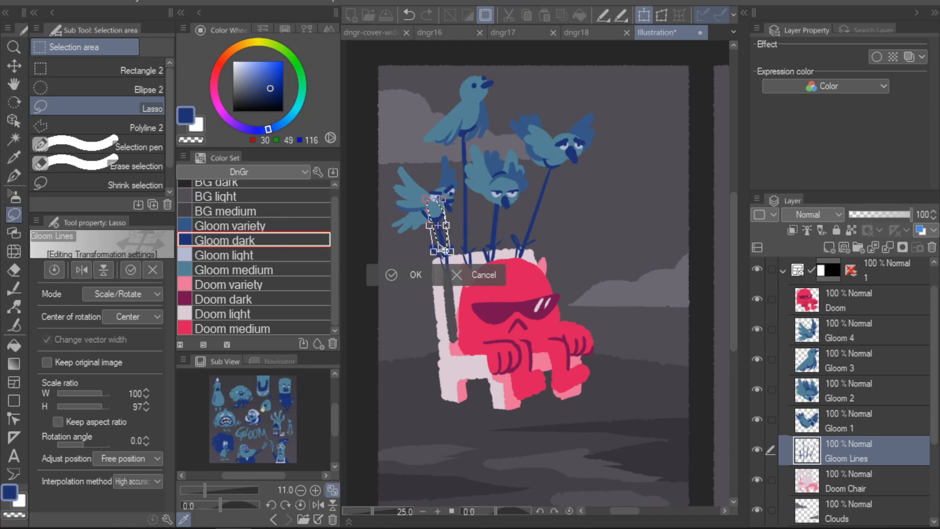
key(Return)
key(p)
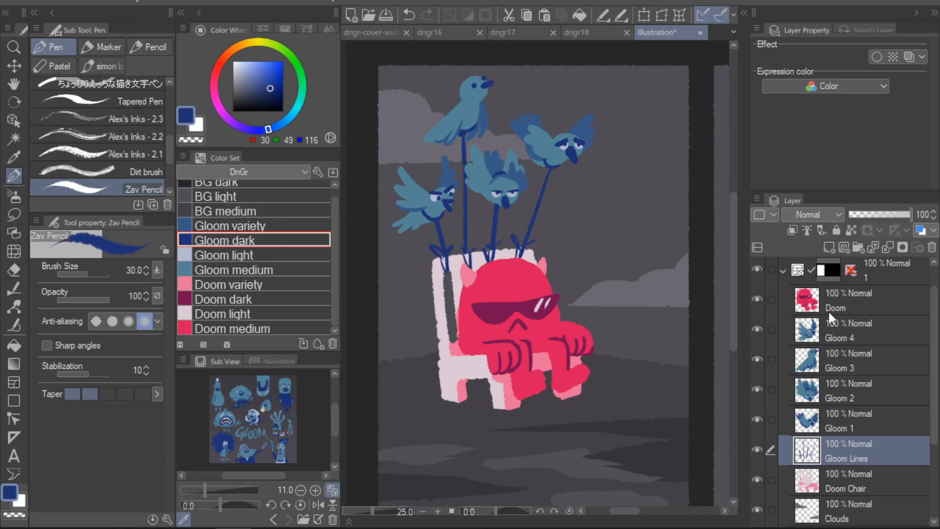
- Move the lassoed right-hand cloud on the Clouds layer slightly down and clear the selection
key(ctrl+minus)
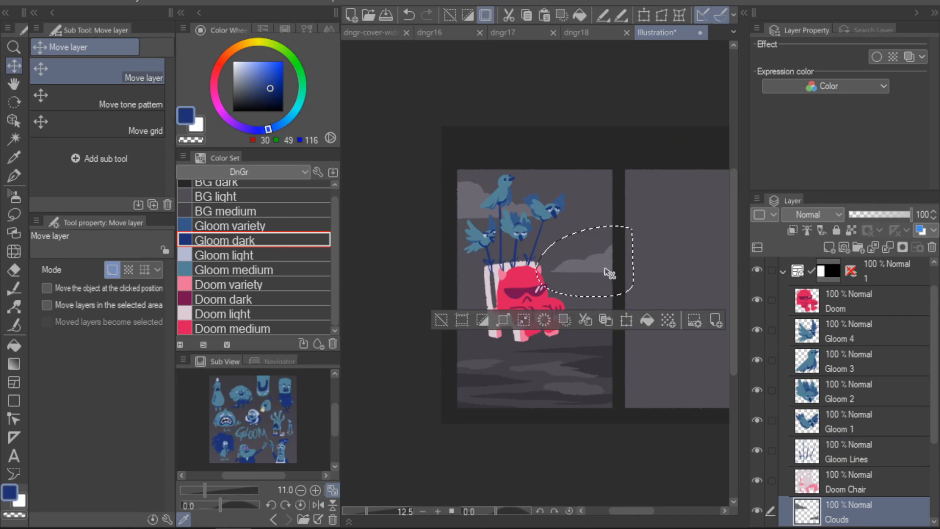
drag(606, 268, 616, 270)
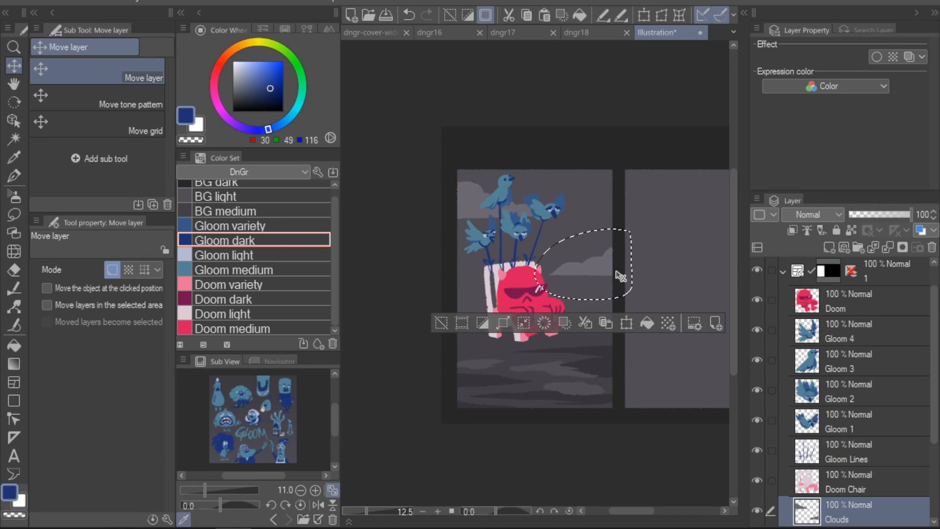
key(ctrl+d)
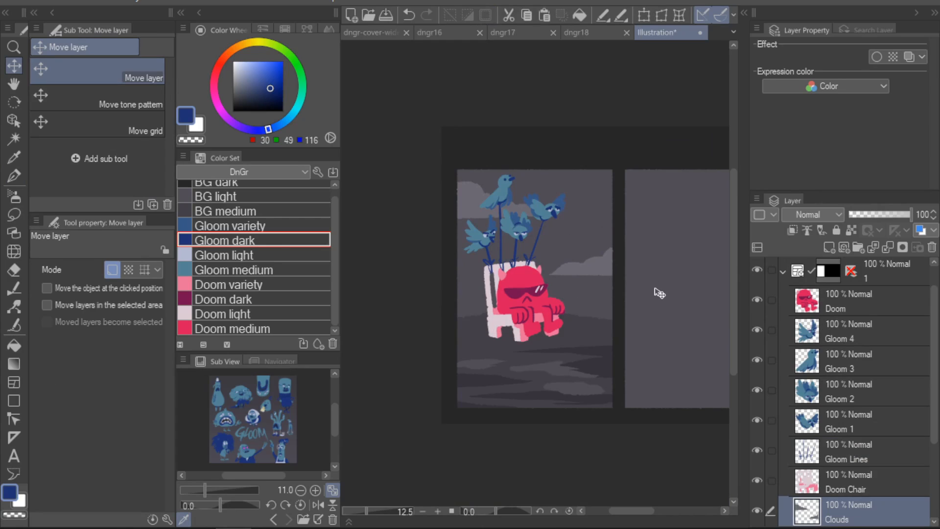
- Lasso the upper-left cloud on the Clouds layer, move it up and scale it down behind the top bird
key(m)
mouse_move(551, 220)
mouse_down()
mouse_move(552, 196)
mouse_move(563, 201)
mouse_move(543, 197)
mouse_move(551, 197)
mouse_up()
key(v)
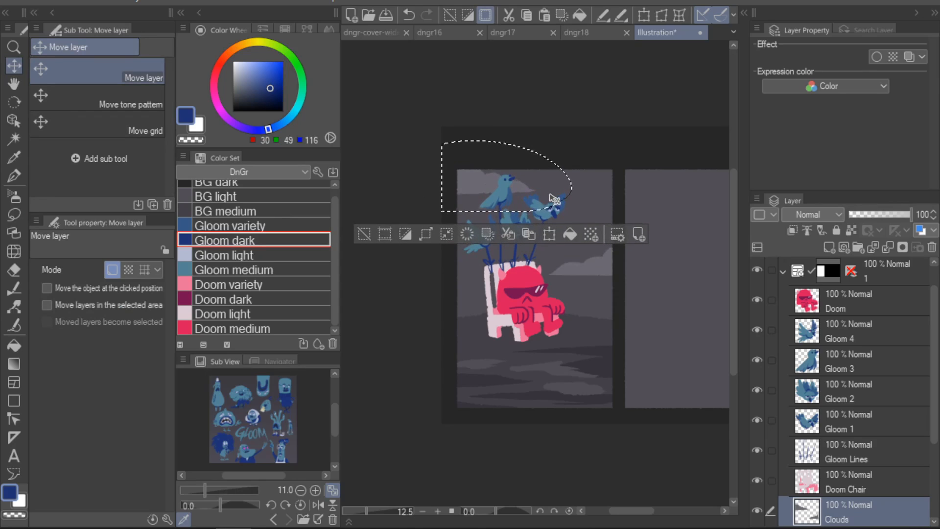
key(ctrl+t)
drag(573, 141, 556, 188)
click(478, 230)
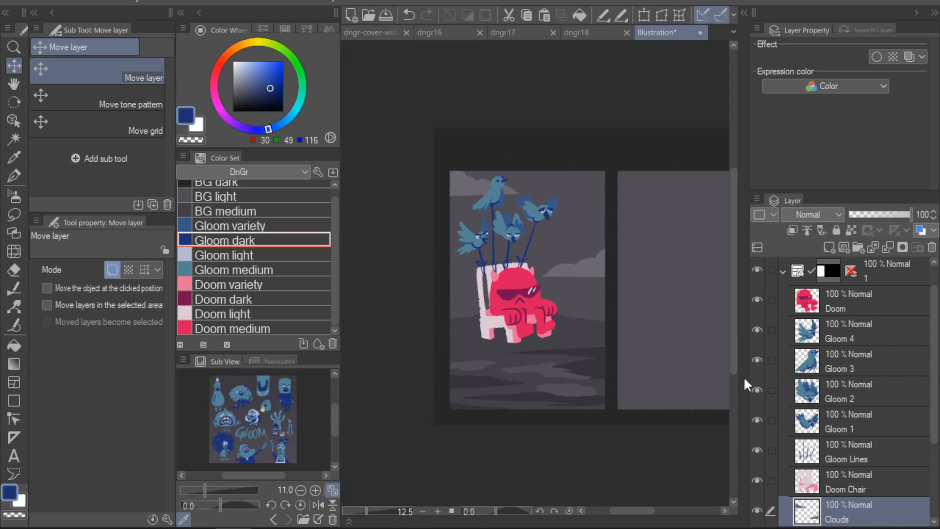
click(854, 301)
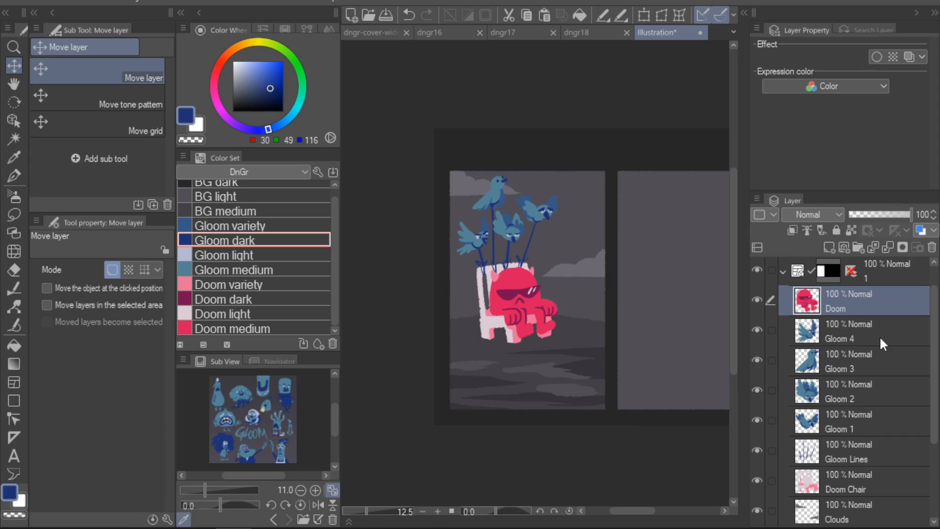
drag(659, 399, 593, 410)
click(781, 272)
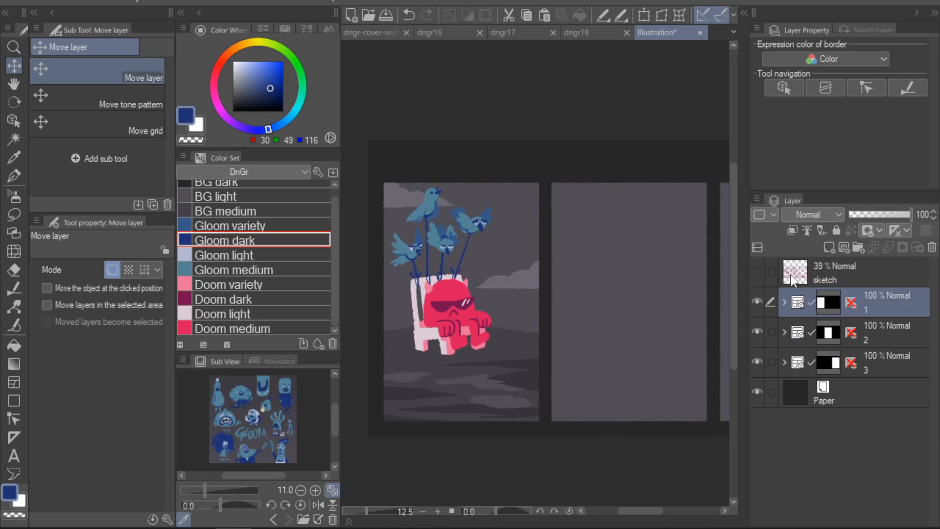
click(784, 303)
scroll(935, 360, down, 5)
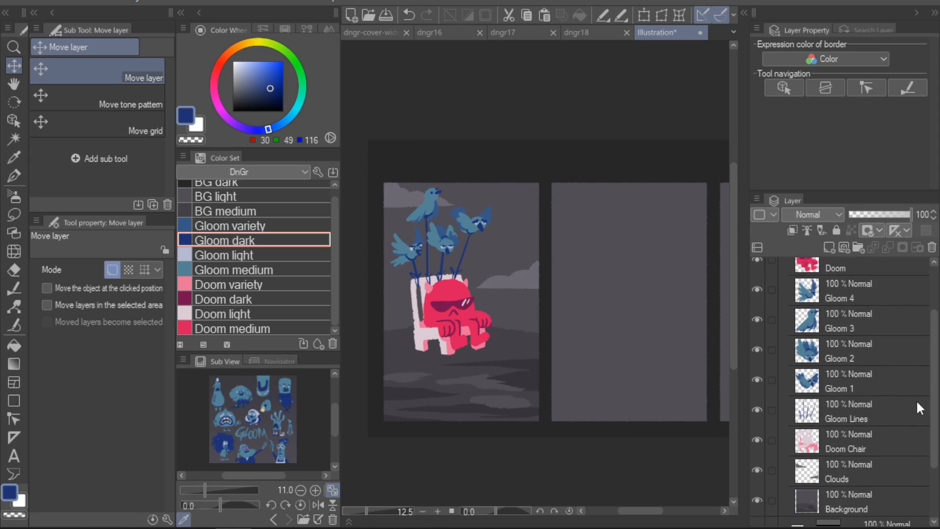
- Save the illustration as dngr19 in the 04 Workshop Other folder inside 02 DnGr
key(ctrl+s)
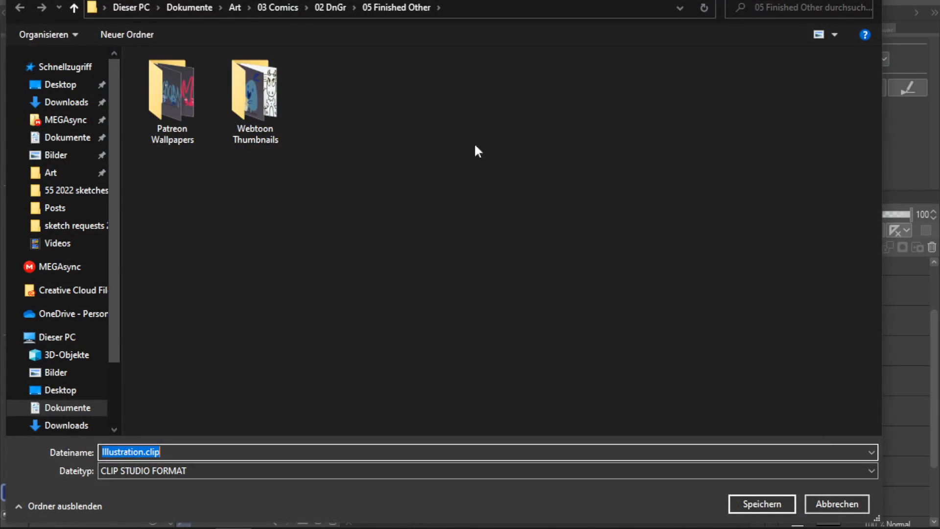
click(331, 7)
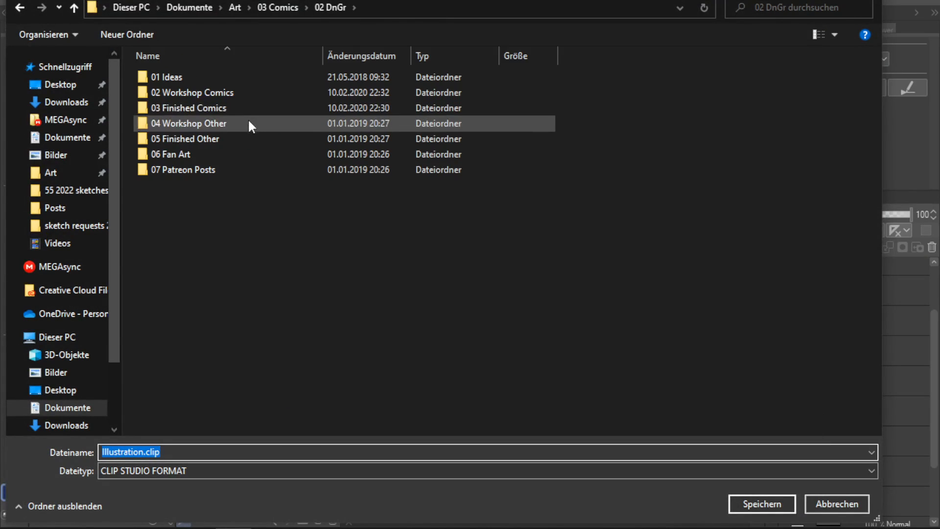
click(247, 119)
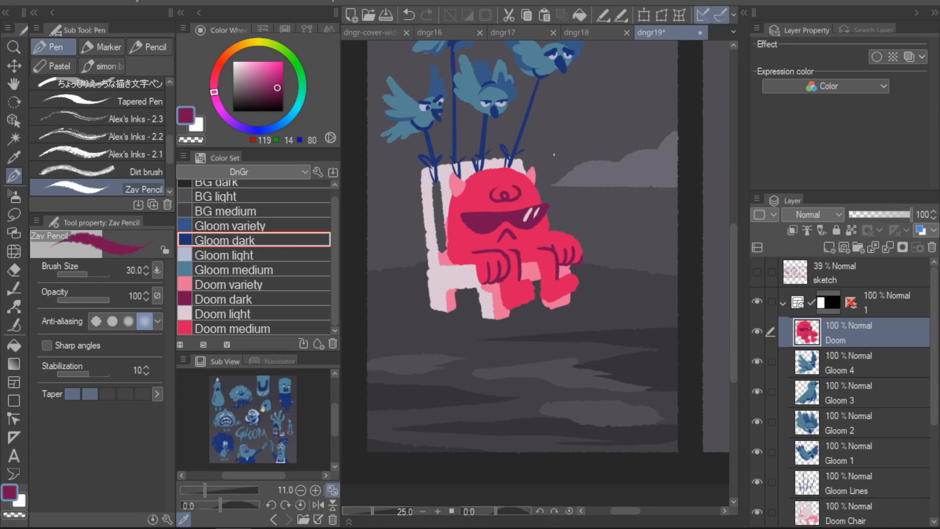
scroll(558, 153, down, 2)
drag(628, 378, 616, 418)
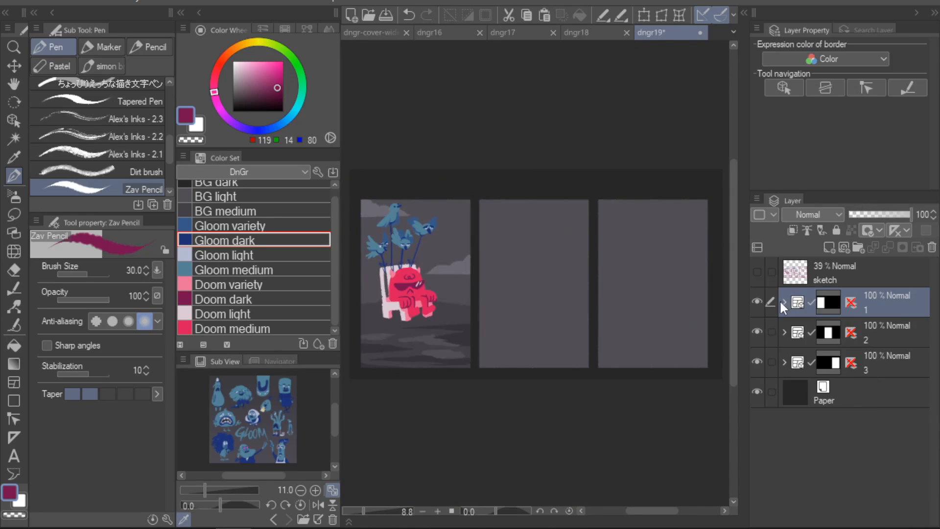
click(783, 302)
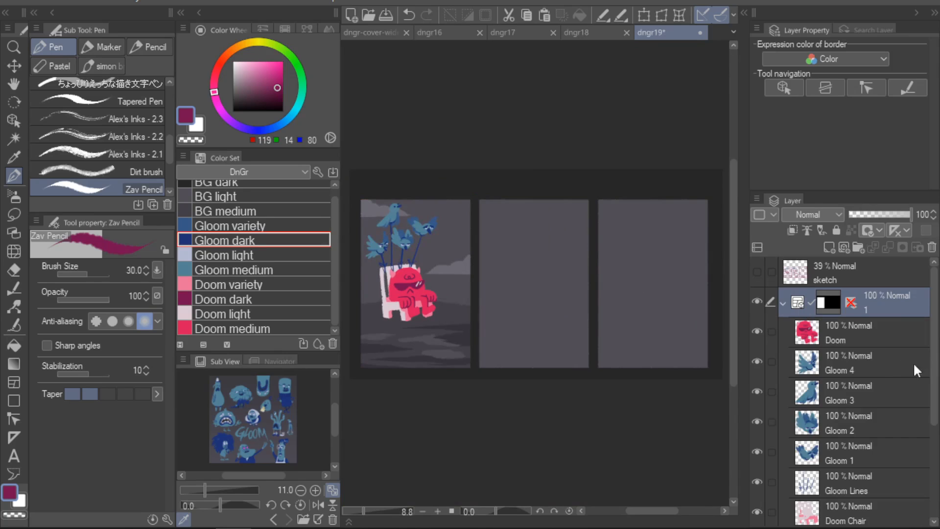
- Copy the layers from Doom down to Background in frame folder 1 and paste them into frame folder 2
click(882, 335)
scroll(862, 417, down, 3)
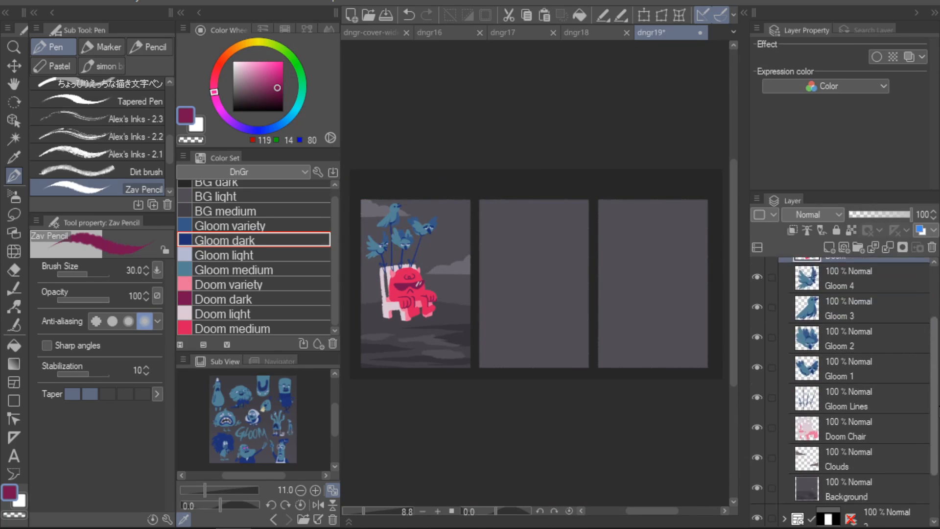
shift+click(863, 441)
shift+click(869, 471)
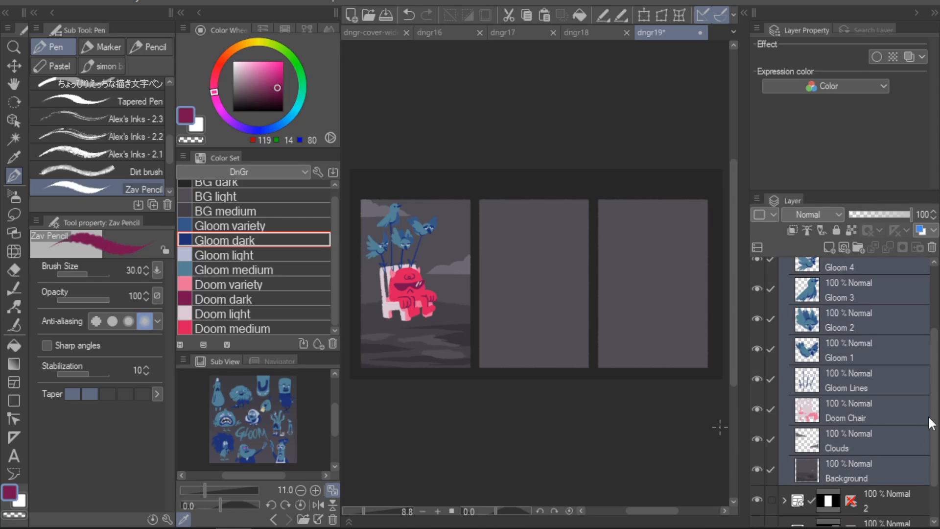
scroll(915, 431, down, 2)
click(892, 451)
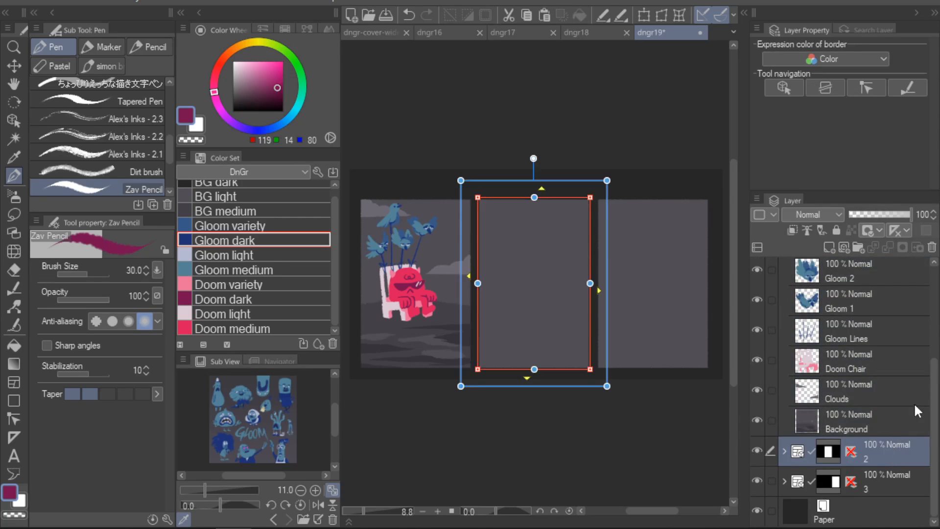
click(797, 452)
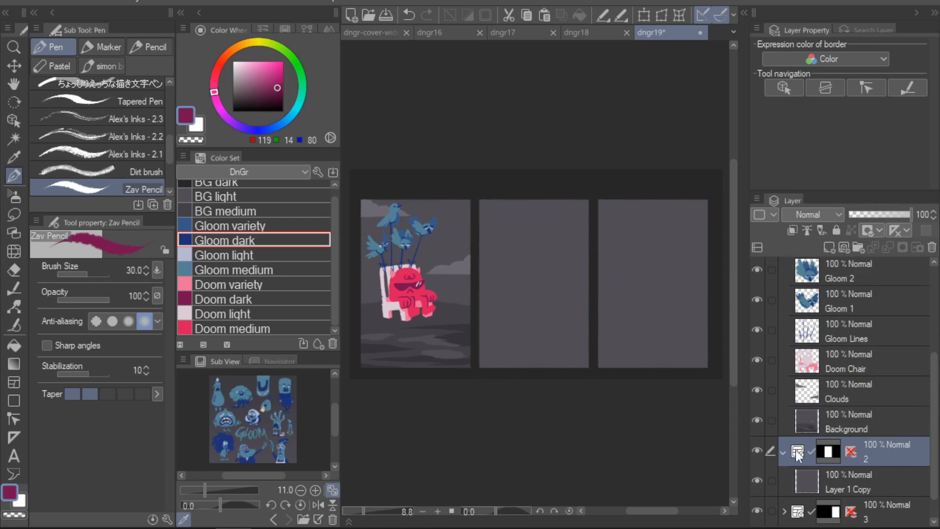
click(895, 485)
key(ctrl+v)
- Delete the plain Layer 1 Copy in folder 2 and move the pasted artwork into the second panel
scroll(934, 487, down, 1)
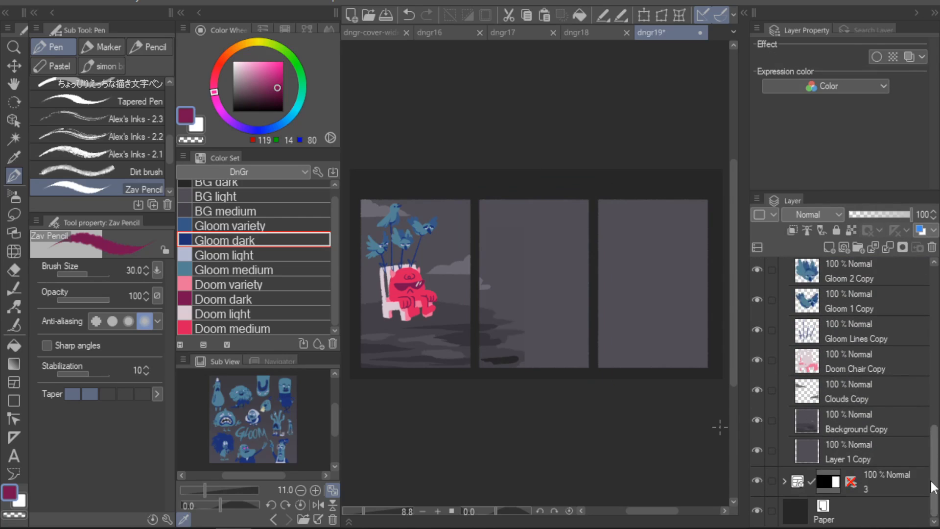
click(932, 247)
click(881, 426)
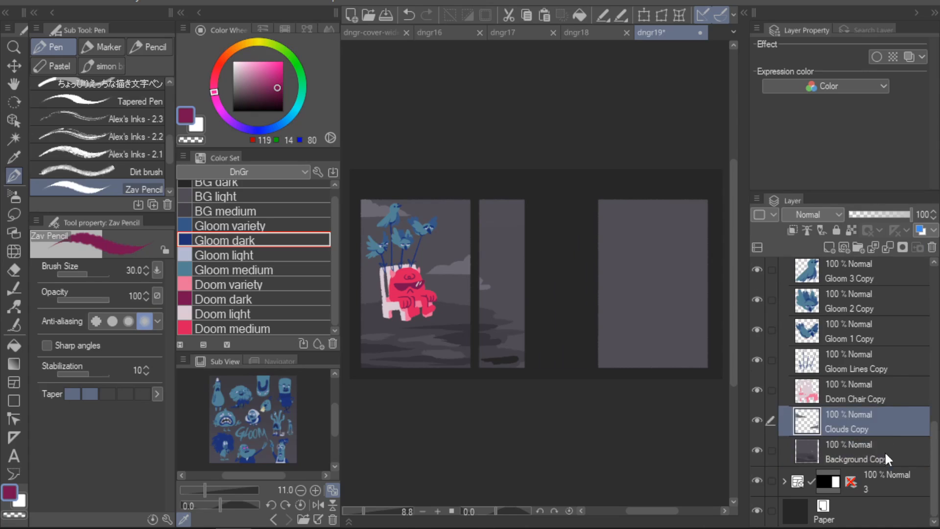
drag(612, 335, 640, 341)
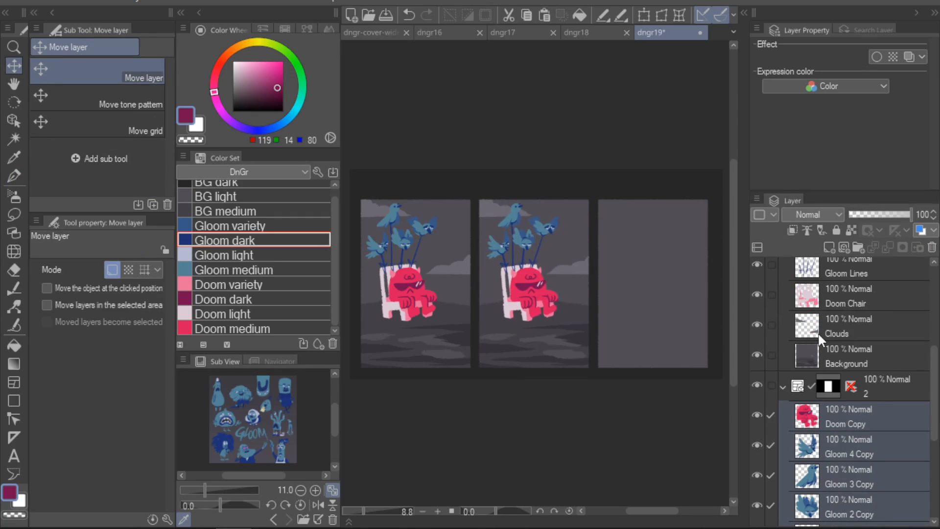
- Nudge all the copied layers, including Background Copy, slightly left within the second panel
key(ctrl+plus)
scroll(823, 352, down, 4)
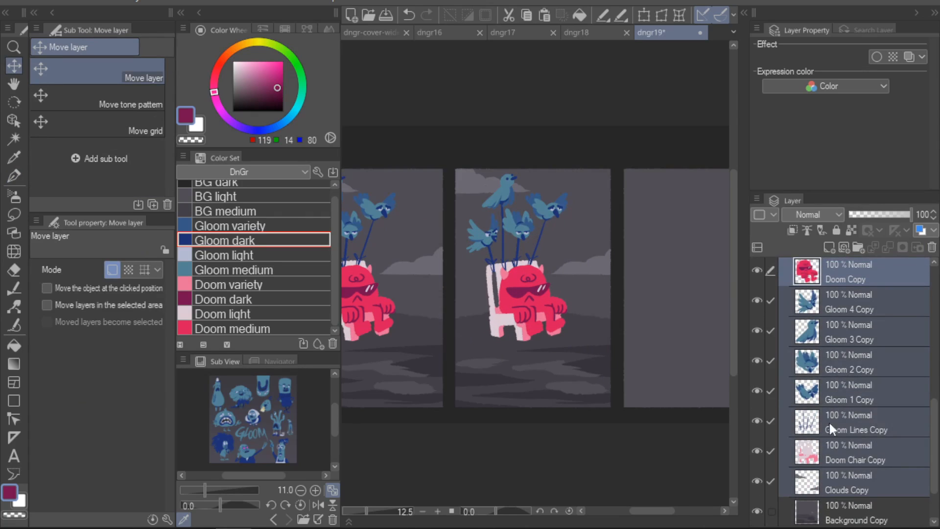
shift+click(828, 511)
drag(606, 358, 602, 361)
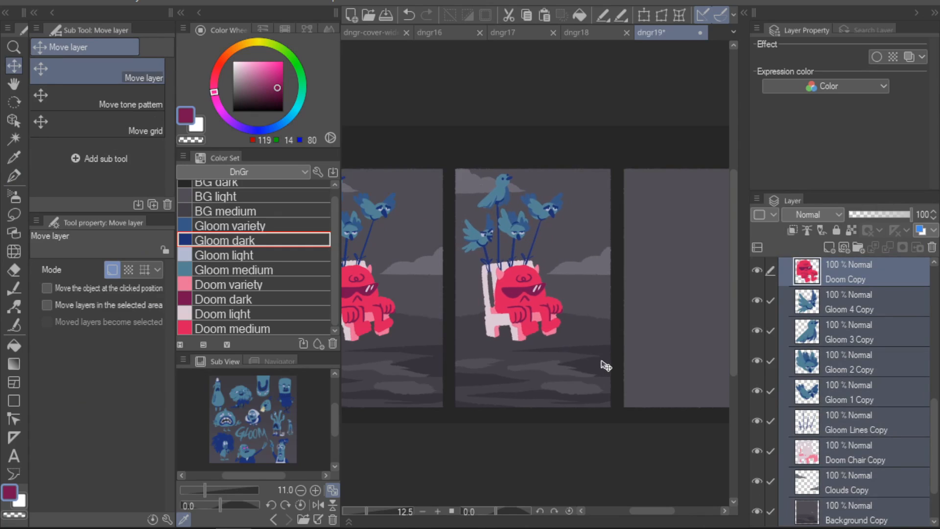
- Paint a filled Doom light oval speech bubble below the second panel's chair on a new layer, using brush size 100
scroll(934, 391, up, 4)
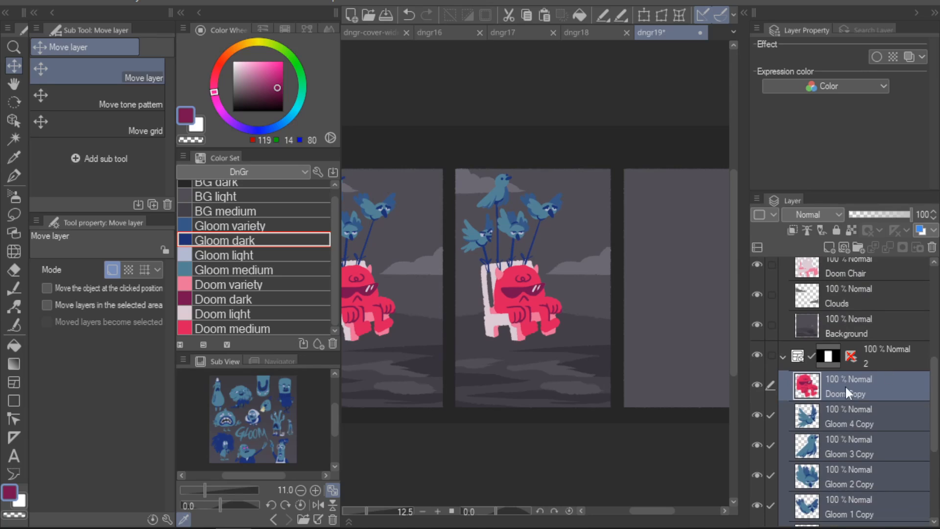
click(828, 246)
key(p)
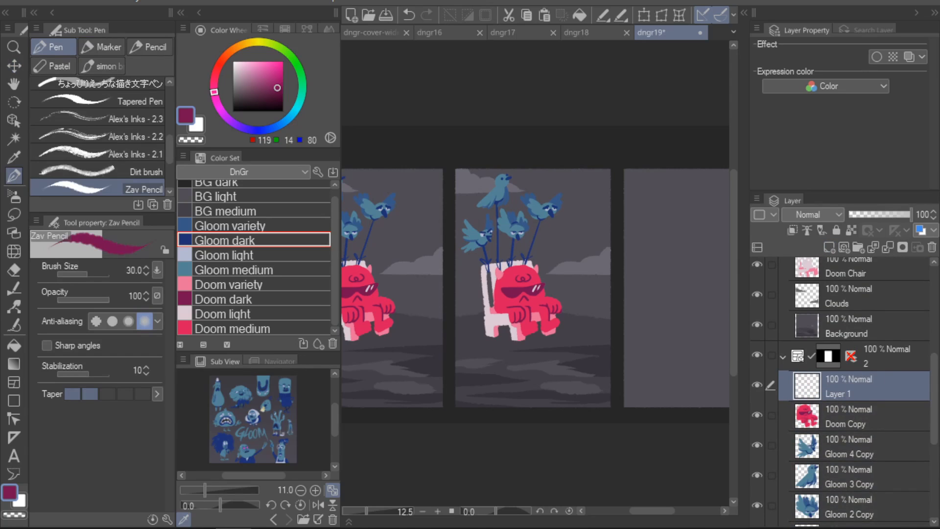
click(231, 314)
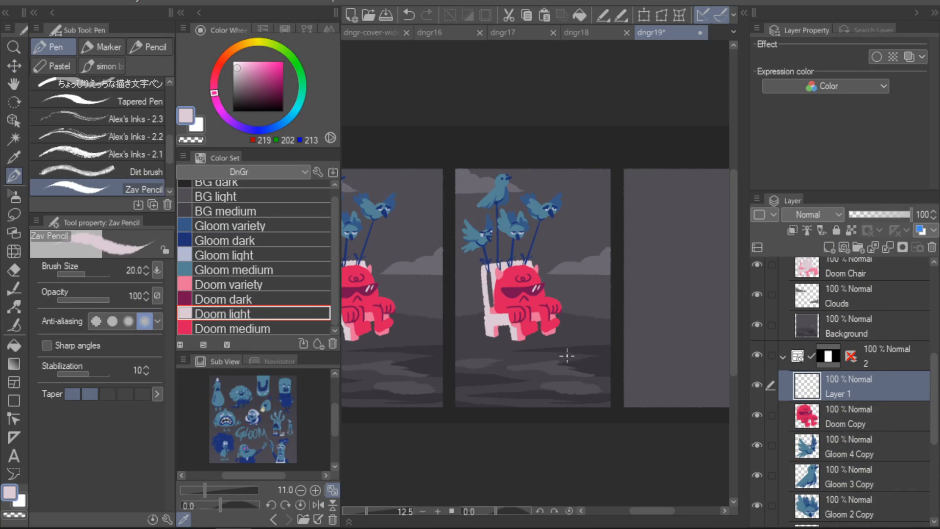
key(bracketleft)
key(bracketleft)
key(bracketright)
key(bracketright)
key(bracketright)
key(bracketright)
key(bracketright)
key(bracketright)
key(bracketright)
key(bracketright)
key(bracketright)
key(bracketright)
drag(571, 353, 564, 363)
key(ctrl+z)
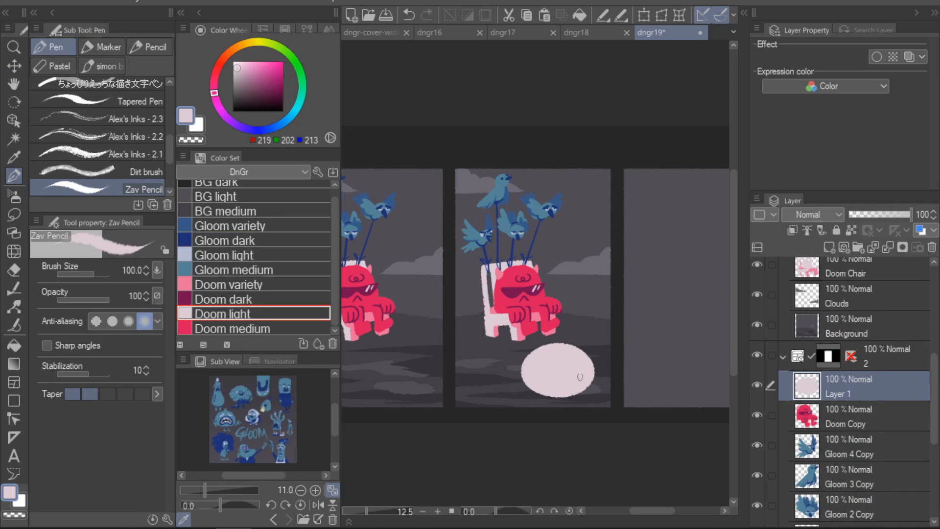
- Add a curved tail pointing up to Doom with brush size 60 and rename the bubble's layer speech bubble
key(ctrl+z)
drag(571, 327, 581, 354)
key(ctrl+z)
key(ctrl+z)
key(ctrl+z)
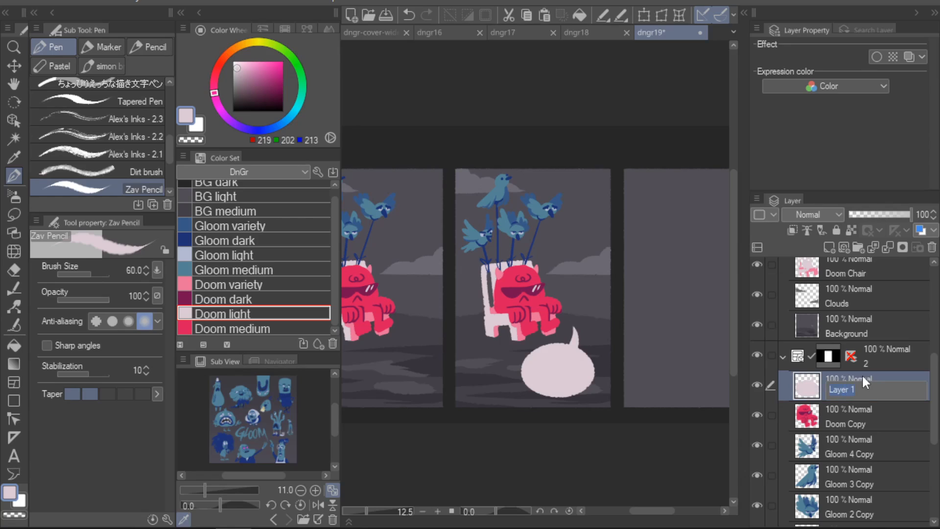
text(le)
key(Return)
- Hand-letter "CAN'T BELIEVE YOU'RE BEING CONSTRAINED LIKE THIS." in Doom medium at brush size 40 on a new layer named dialogue
click(829, 247)
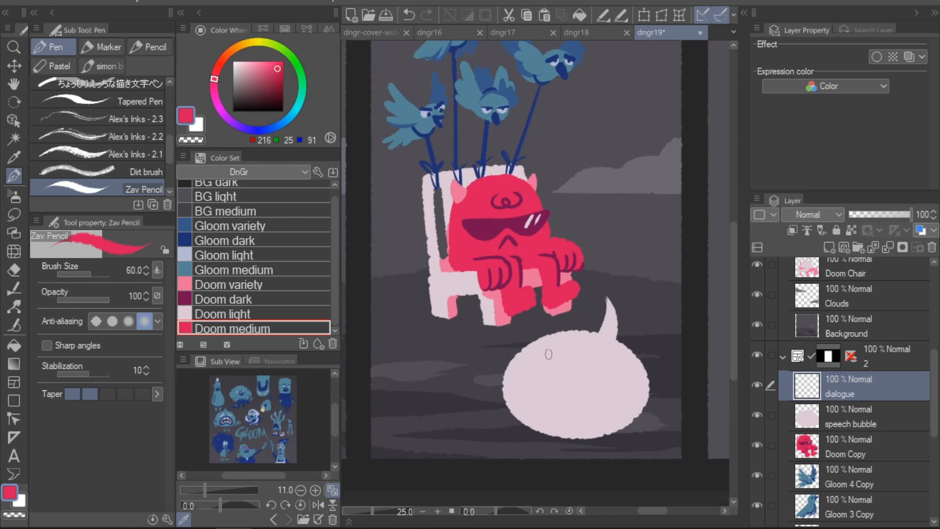
key(ctrl+z)
key([)
key([)
drag(542, 349, 538, 359)
drag(520, 365, 521, 402)
drag(593, 387, 592, 397)
drag(598, 388, 600, 395)
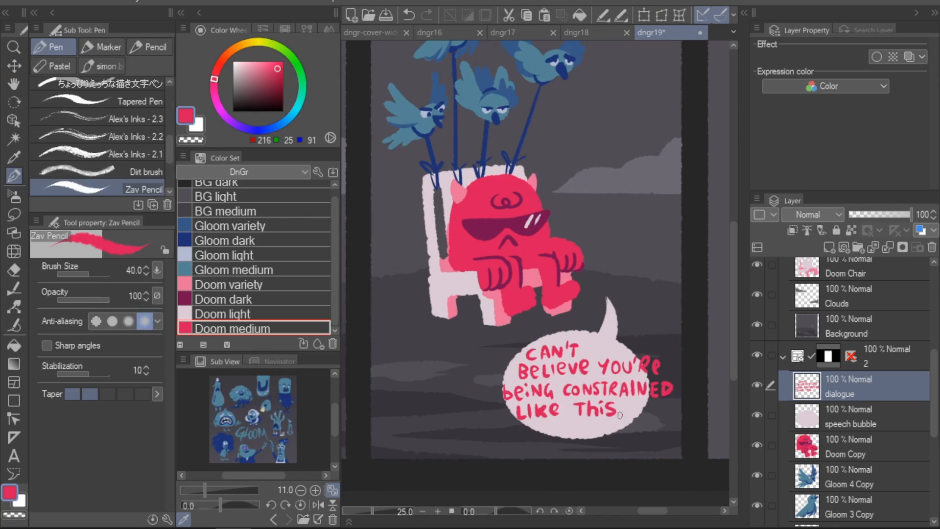
- Lasso and move the lettering so "YOU'RE BEING" forms one line directly under "CAN'T BELIEVE" beside the birds
mouse_move(633, 189)
mouse_down()
mouse_move(636, 158)
mouse_move(609, 161)
mouse_up()
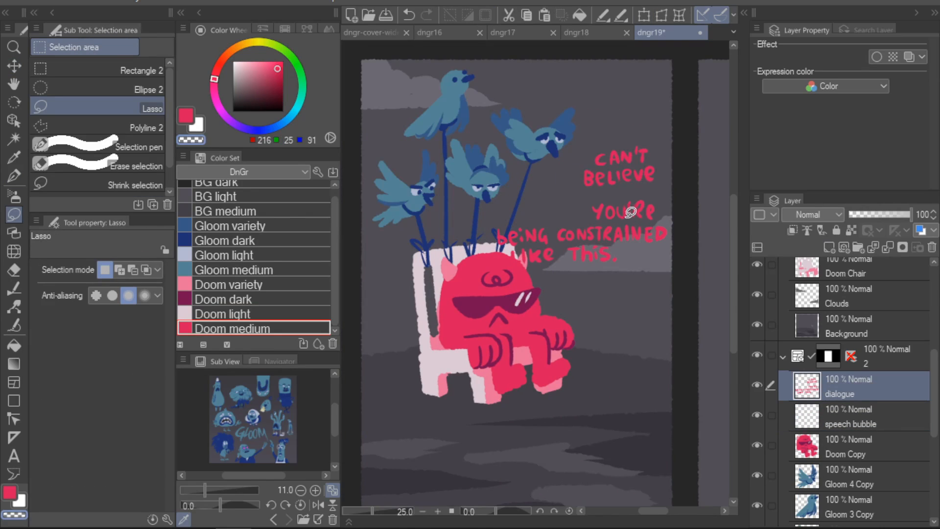
drag(612, 218, 662, 217)
key(k)
mouse_move(643, 220)
mouse_down()
mouse_move(595, 209)
mouse_move(509, 247)
mouse_move(556, 238)
mouse_move(550, 218)
mouse_move(666, 204)
mouse_up()
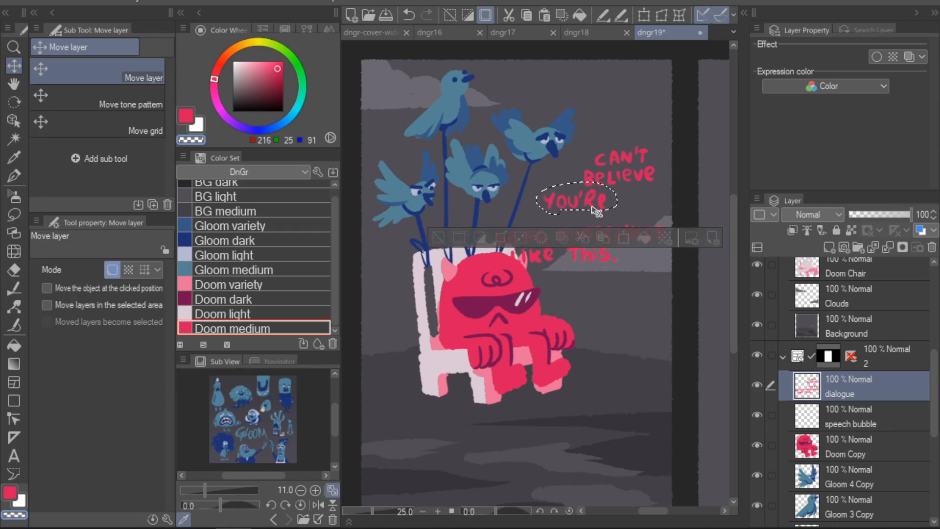
key(ctrl+d)
key(m)
key(k)
key(ctrl+d)
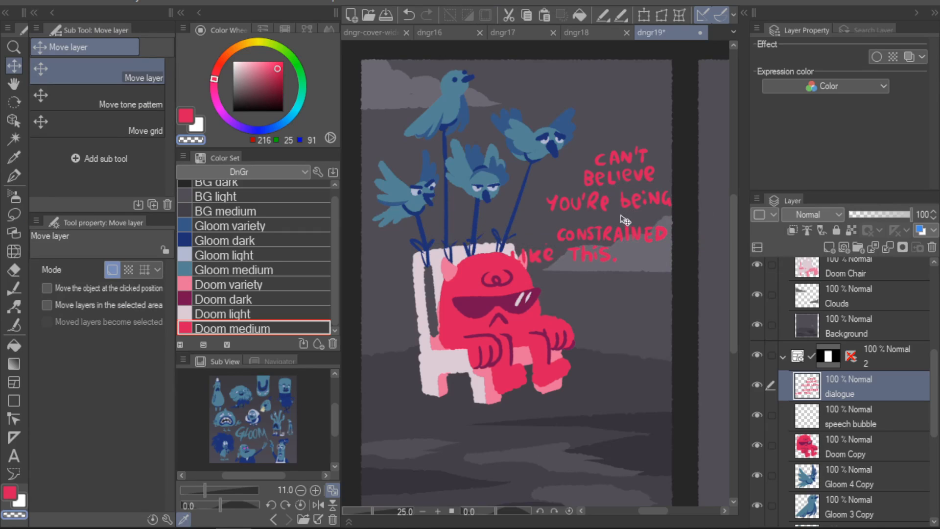
- Lasso and move "CONSTRAINED" and "LIKE THIS." up to complete the stacked dialogue block, clearing each selection
key(m)
mouse_move(591, 218)
mouse_down()
mouse_move(626, 239)
mouse_move(684, 222)
mouse_move(640, 209)
mouse_move(663, 225)
mouse_up()
key(k)
key(ctrl+d)
key(m)
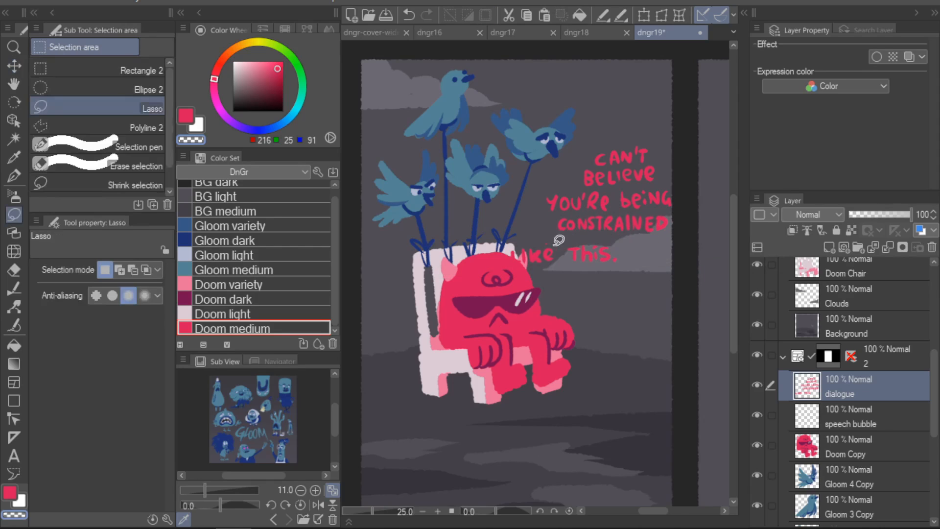
mouse_move(564, 241)
mouse_down()
mouse_move(625, 240)
mouse_move(570, 241)
mouse_up()
key(k)
mouse_move(612, 251)
mouse_down()
mouse_move(674, 242)
mouse_move(666, 244)
mouse_up()
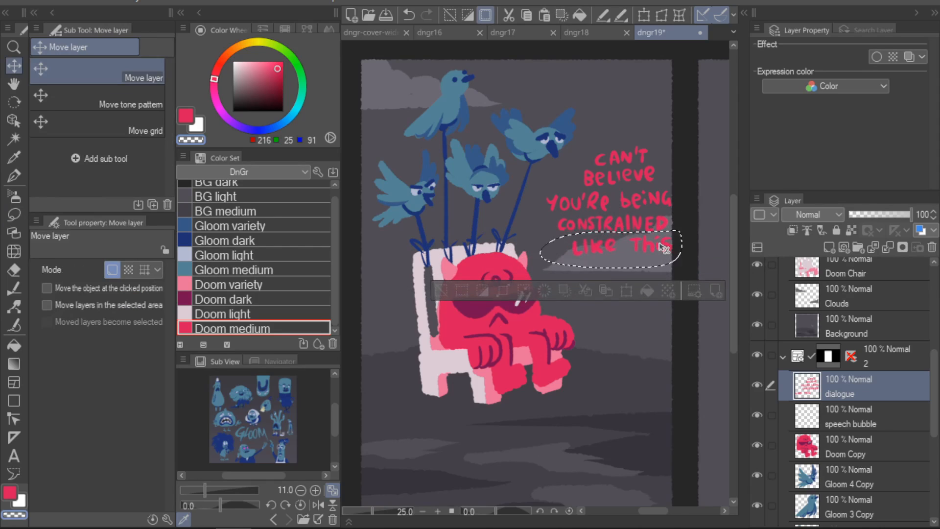
key(ctrl+d)
key(p)
key(ctrl+0)
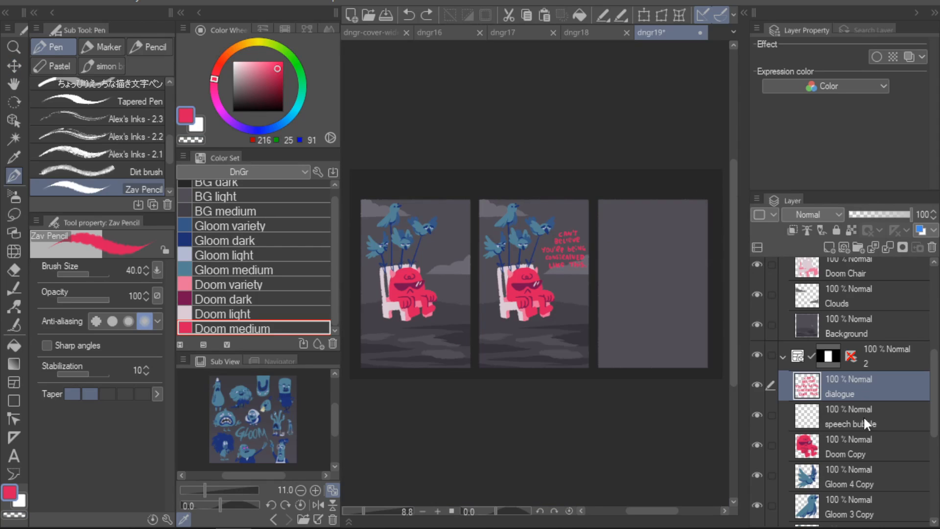
click(863, 416)
drag(934, 394, 934, 477)
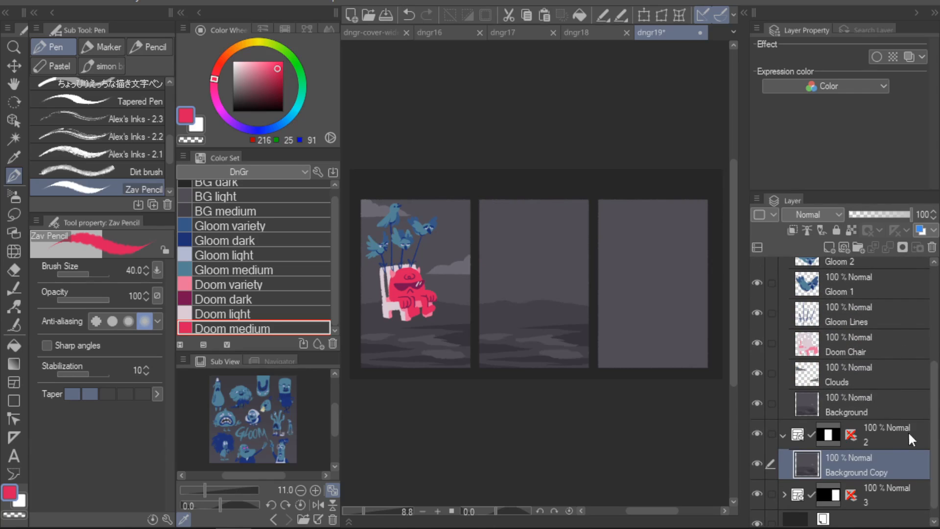
key(ctrl+z)
- Delete the speech bubble and copied Doom, Gloom, chair and cloud layers from folder 2, keeping dialogue and Background Copy
drag(931, 424, 931, 366)
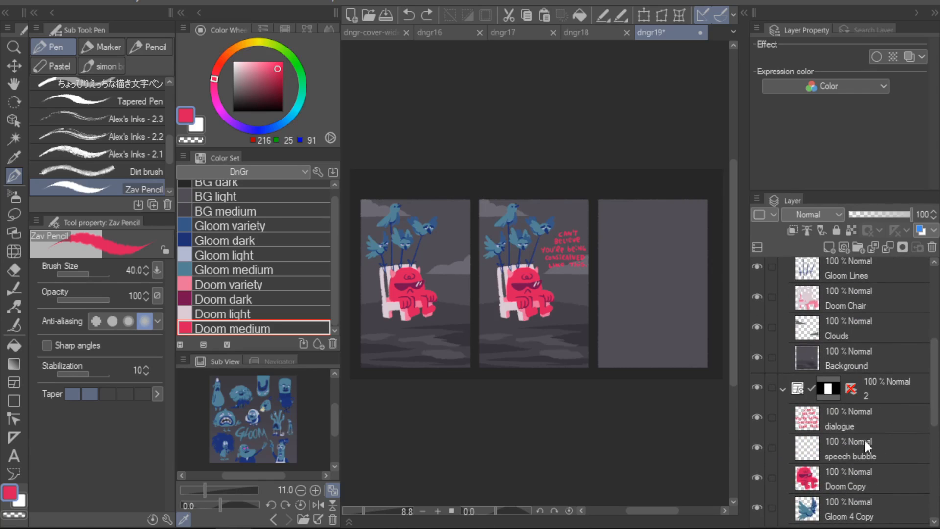
shift+click(864, 441)
click(932, 247)
key(Return)
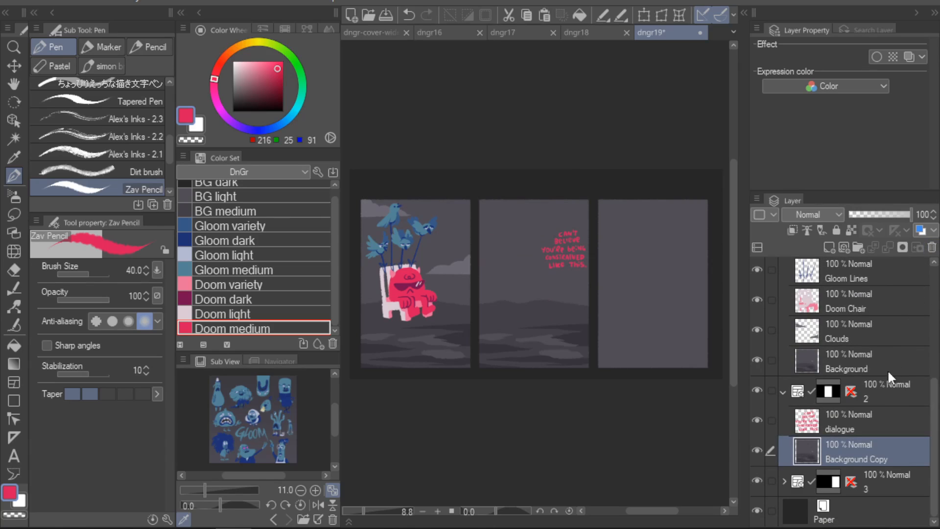
- Divide frame folder 2 horizontally across its middle into two stacked frames, keeping the dialogue in the upper one
click(872, 392)
click(13, 381)
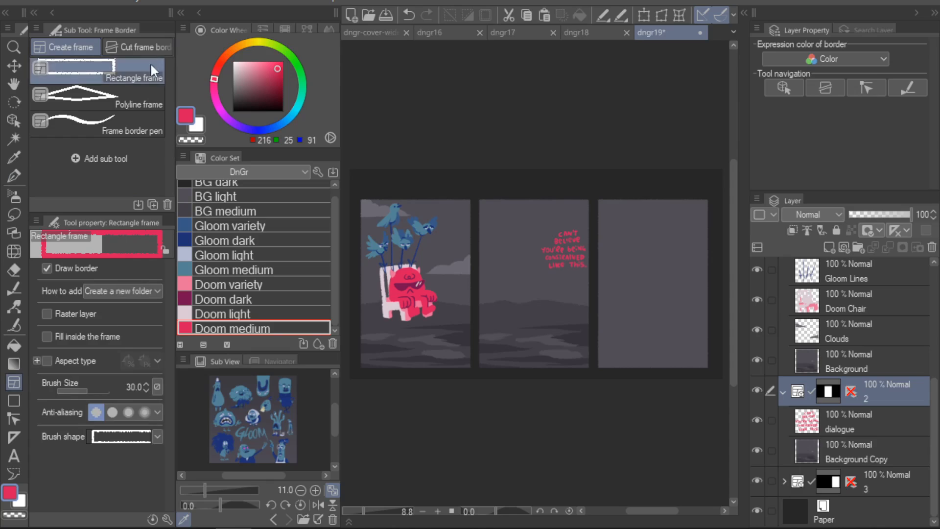
click(142, 47)
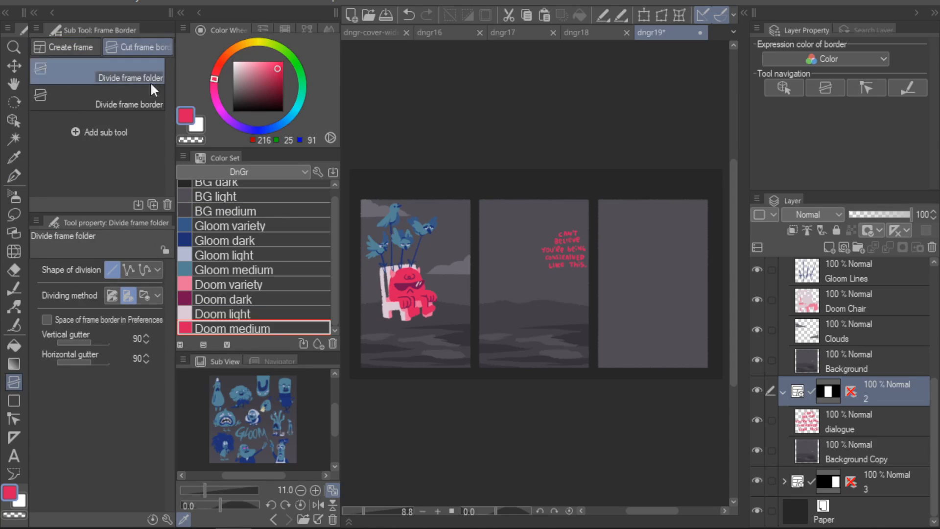
click(564, 280)
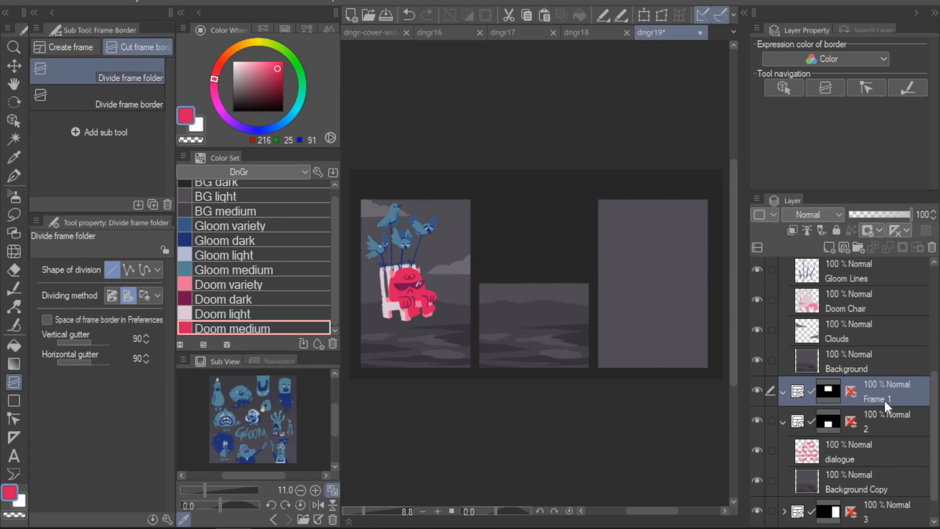
key(ctrl+z)
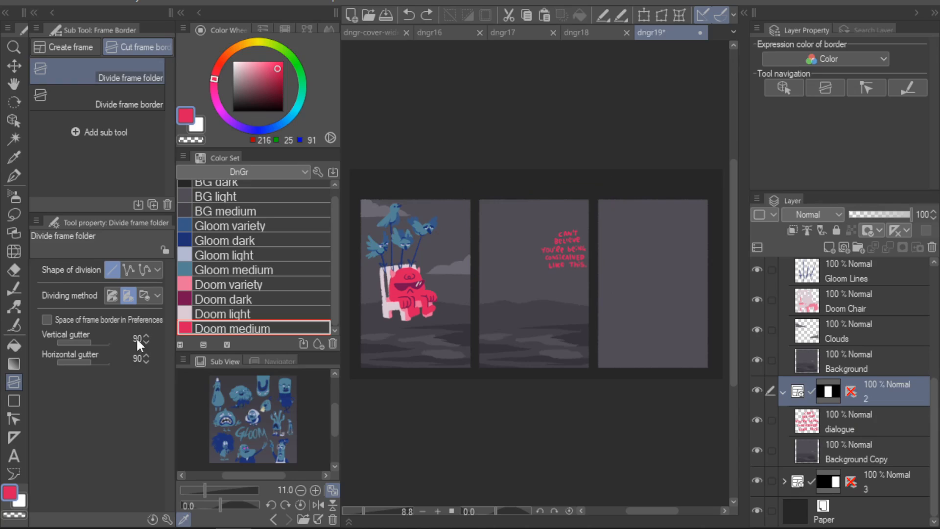
drag(479, 294, 611, 315)
key(ctrl+z)
drag(476, 283, 581, 282)
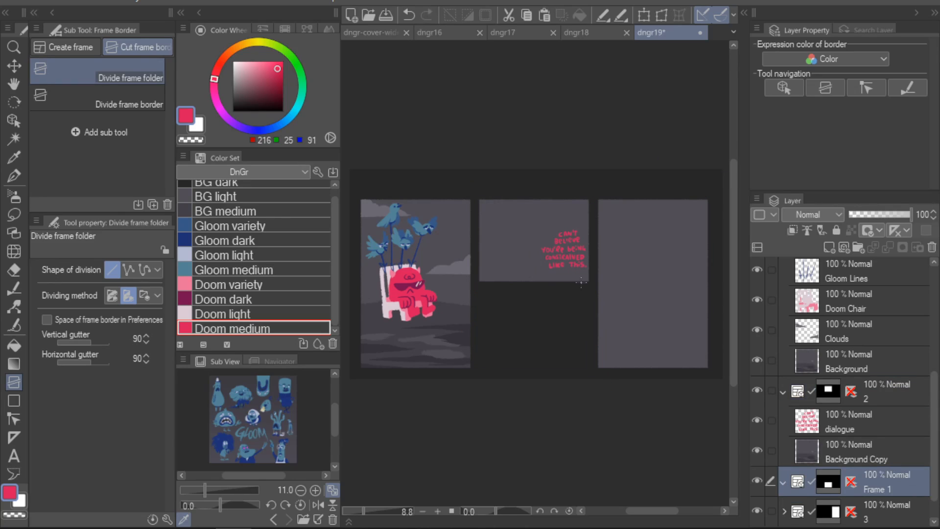
scroll(934, 436, down, 1)
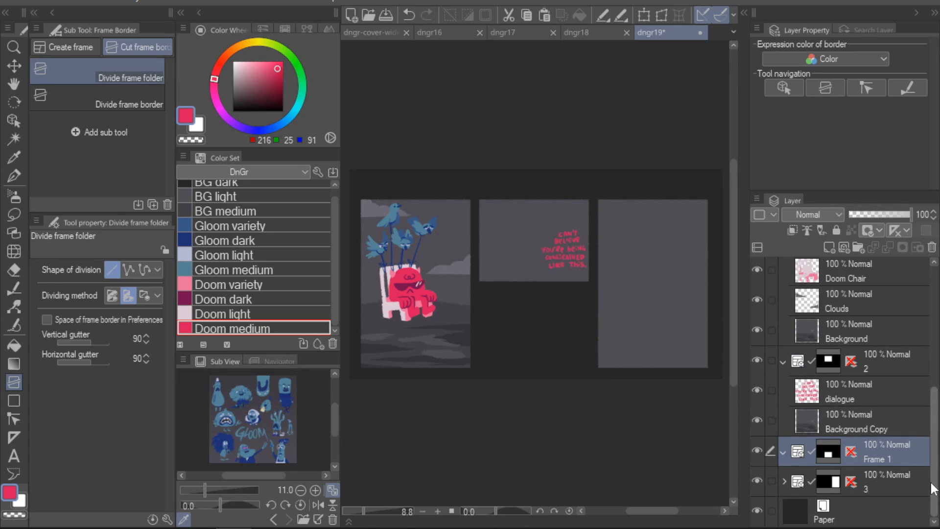
click(830, 454)
ctrl+click(830, 454)
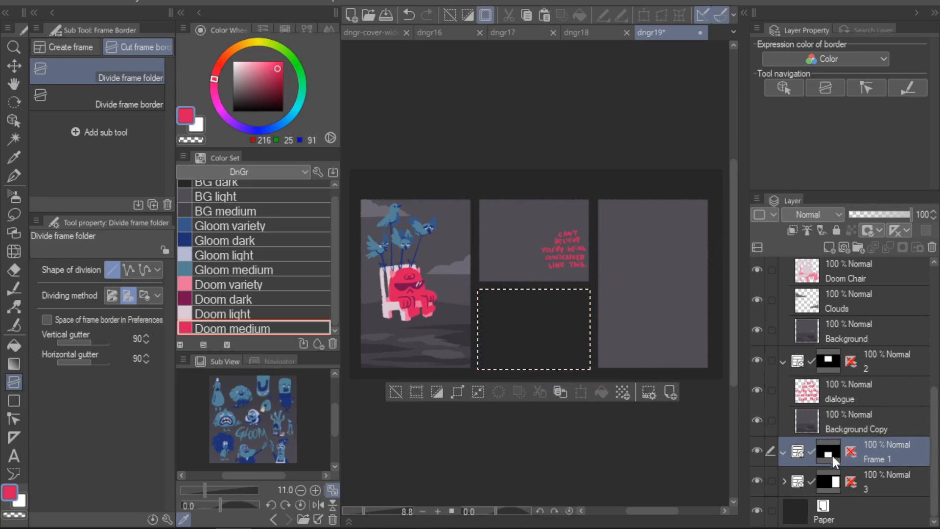
key(ctrl+d)
- Duplicate folder 2's Background Copy layer into the Frame 1 folder and select the duplicate there
click(891, 428)
key(ctrl+c)
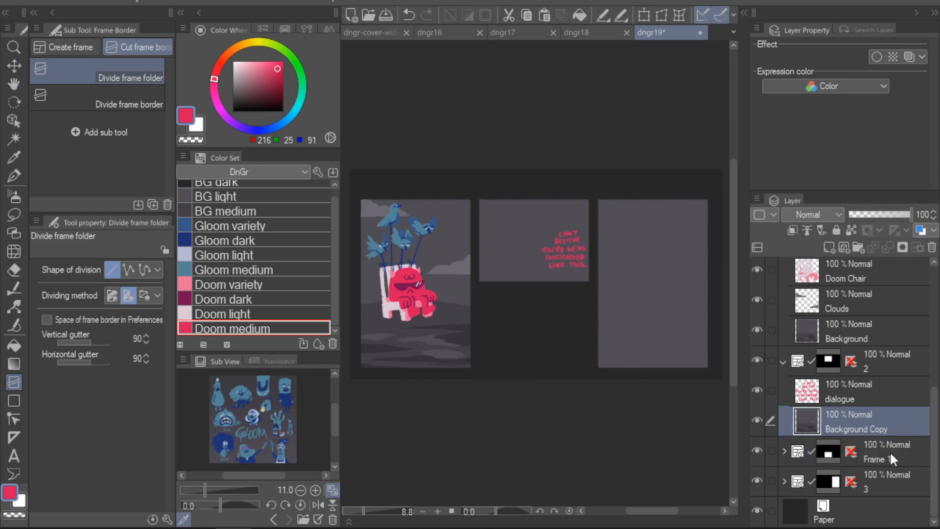
click(889, 452)
key(ctrl+v)
drag(889, 461, 877, 483)
click(784, 452)
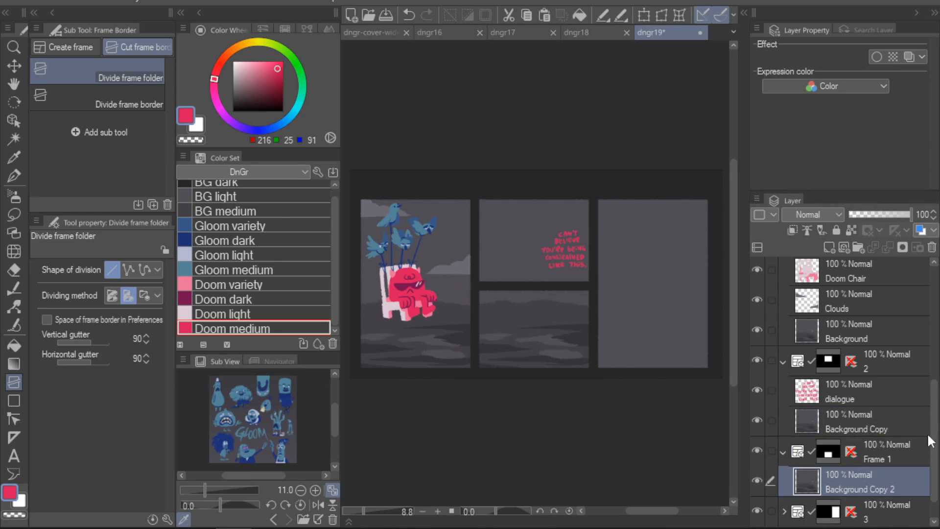
drag(934, 442, 934, 463)
click(870, 399)
click(892, 452)
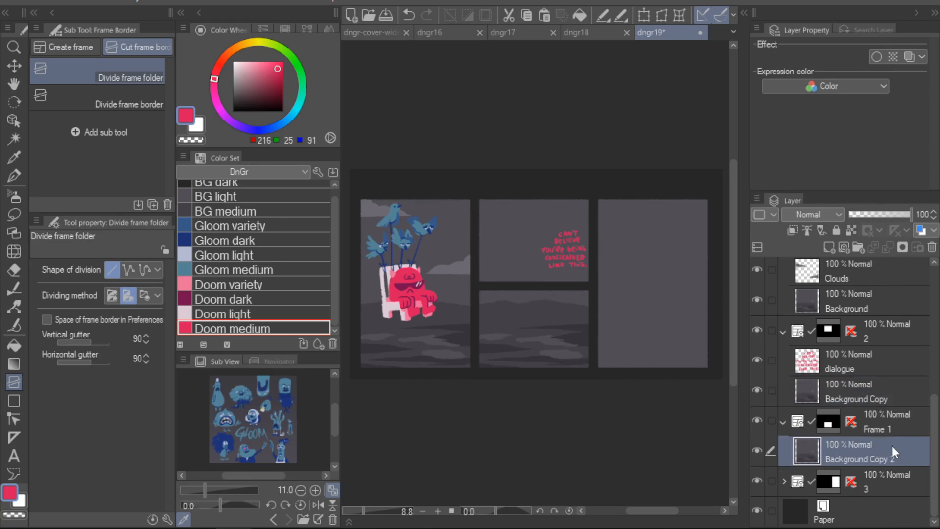
- Move the hand-lettered dialogue slightly up and to the left inside the upper frame
click(850, 384)
click(852, 360)
key(k)
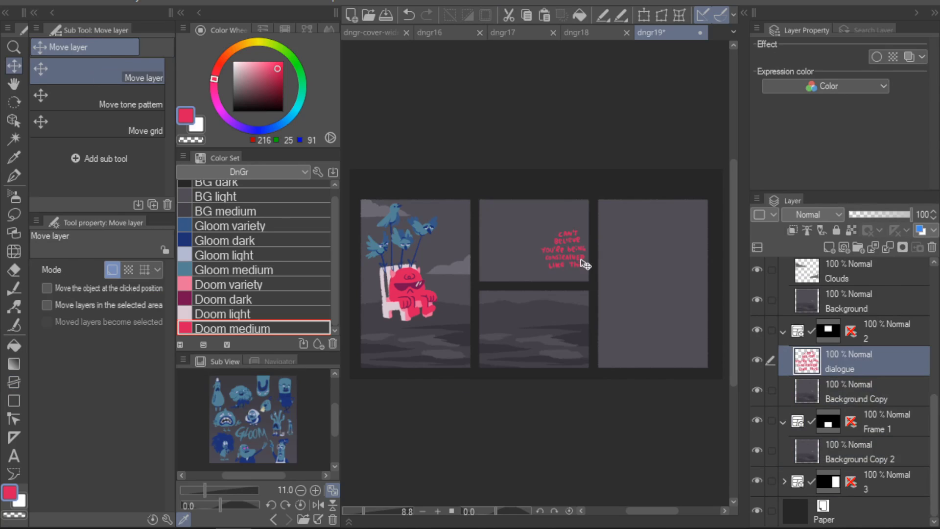
drag(584, 262, 580, 248)
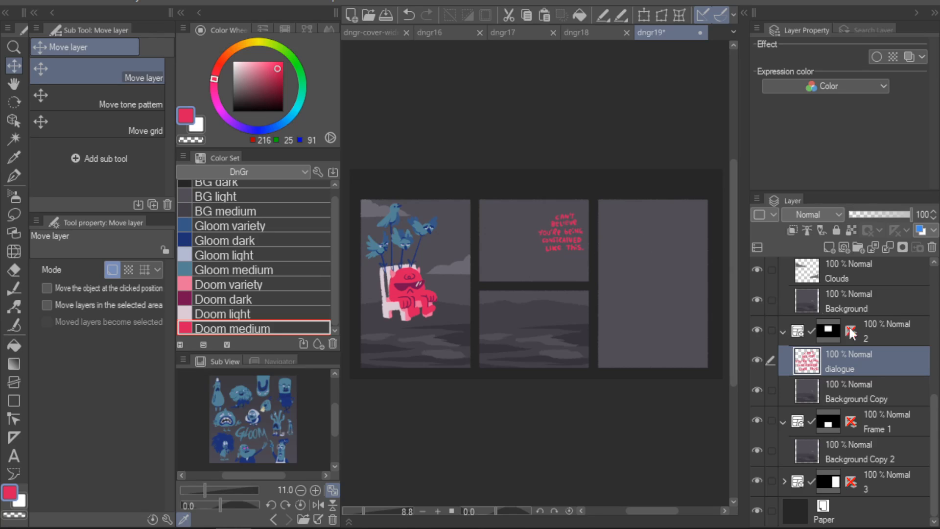
- Add a layer named "speech bubble" between the dialogue and Background Copy layers of folder 2
click(863, 391)
key(ctrl+shift+n)
key(ctrl+plus)
key(ctrl+plus)
key(ctrl+plus)
drag(596, 378, 510, 449)
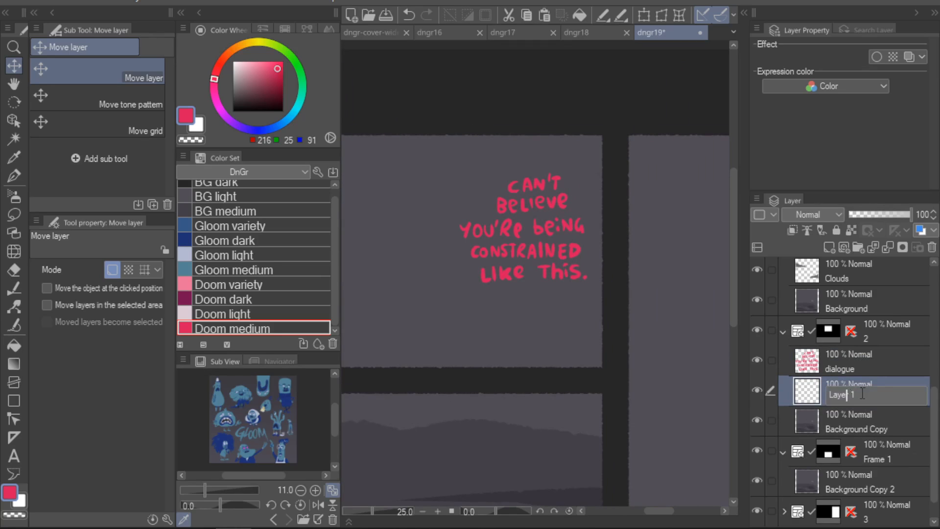
- Paint a filled Doom light speech bubble behind the dialogue, running off the upper frame's top-right corner
mouse_move(490, 137)
mouse_down()
mouse_move(453, 193)
mouse_move(609, 265)
mouse_move(490, 272)
mouse_move(608, 251)
mouse_up()
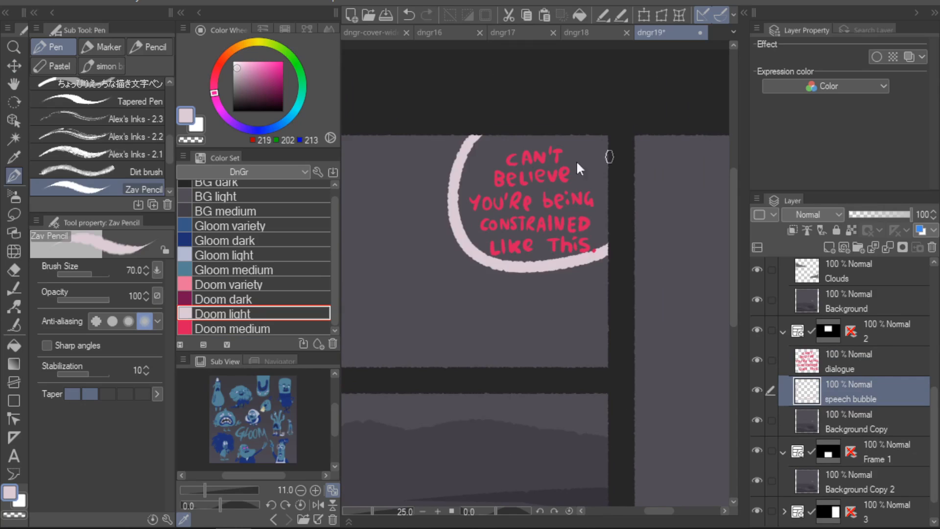
key(ctrl+z)
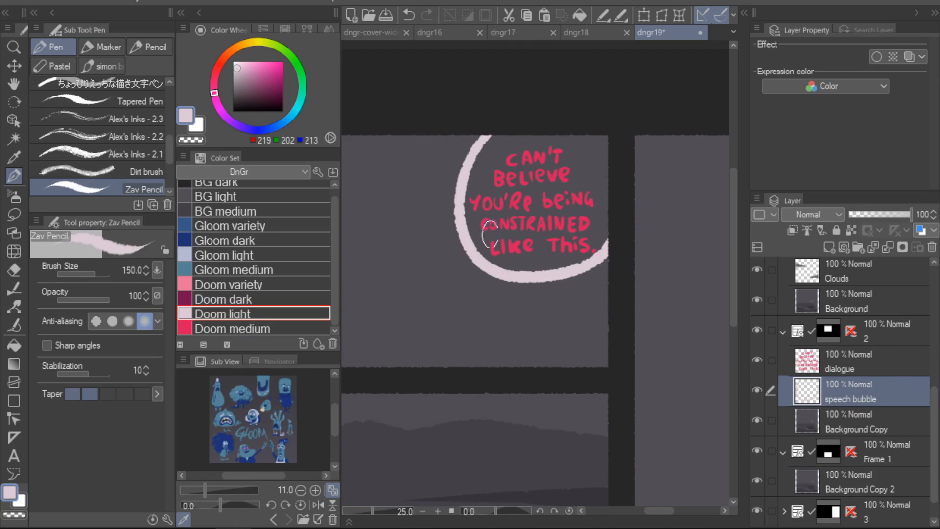
drag(489, 235, 476, 212)
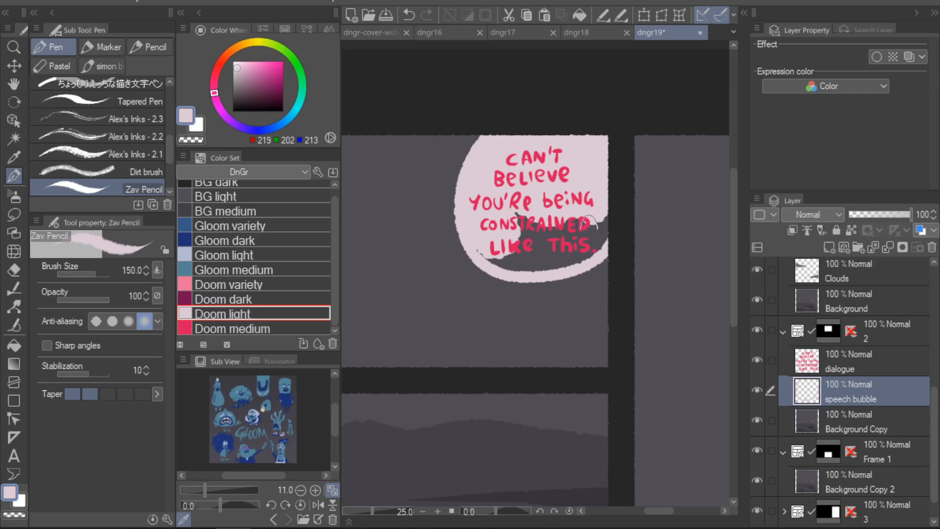
mouse_move(591, 220)
mouse_down()
mouse_move(590, 246)
mouse_move(602, 245)
mouse_move(600, 234)
mouse_move(561, 254)
mouse_move(585, 245)
mouse_up()
- Draw a curved, pointed tail beneath the speech bubble with a size 50 brush
key(bracketleft)
key(bracketleft)
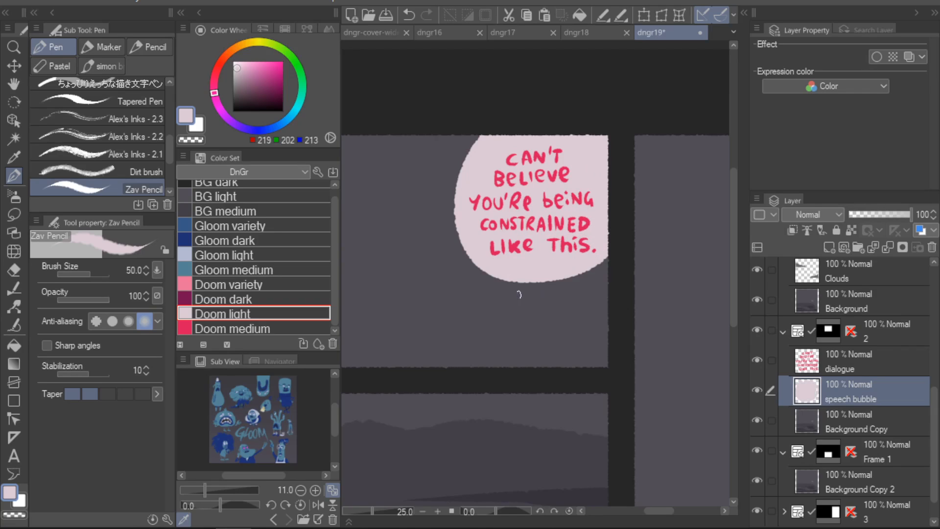
drag(487, 321, 527, 265)
key(ctrl+z)
mouse_move(504, 306)
mouse_down()
mouse_move(526, 267)
mouse_move(517, 293)
mouse_move(541, 261)
mouse_up()
key(ctrl+z)
key(ctrl+z)
key(ctrl+z)
drag(513, 303, 538, 273)
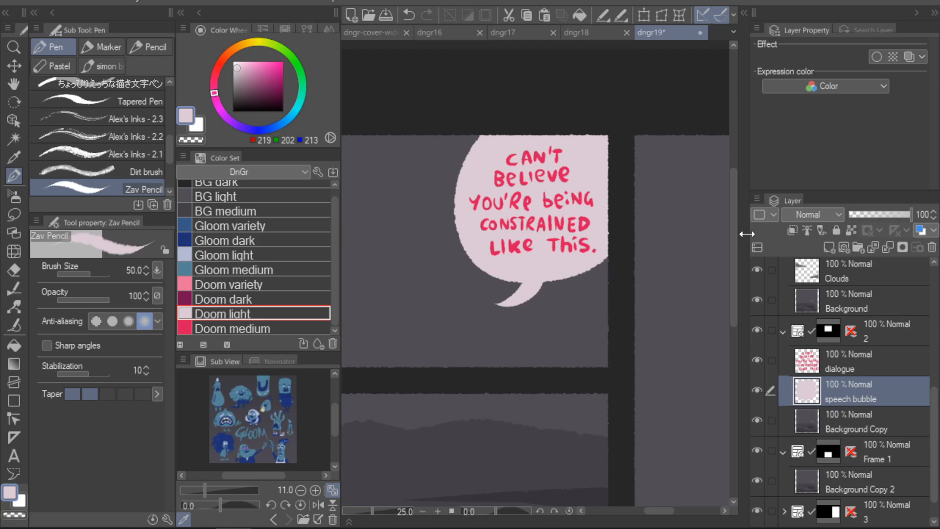
- Add a layer under the speech bubble and hand-letter "LET ME FREE YOU." in Doom medium on its own layer in Frame 1
drag(575, 377, 663, 373)
click(868, 419)
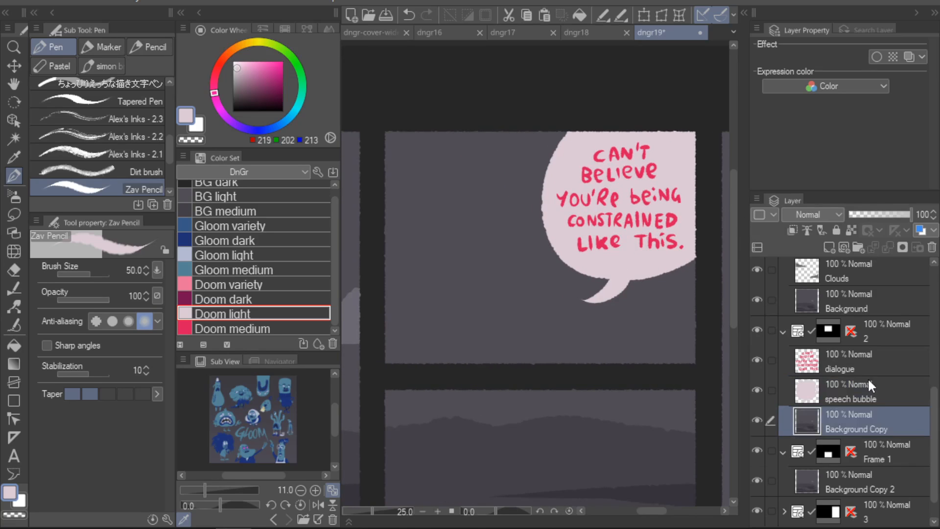
click(829, 247)
mouse_move(471, 412)
mouse_down()
mouse_move(648, 420)
mouse_move(582, 402)
mouse_move(599, 388)
mouse_up()
key(Tab)
key(Tab)
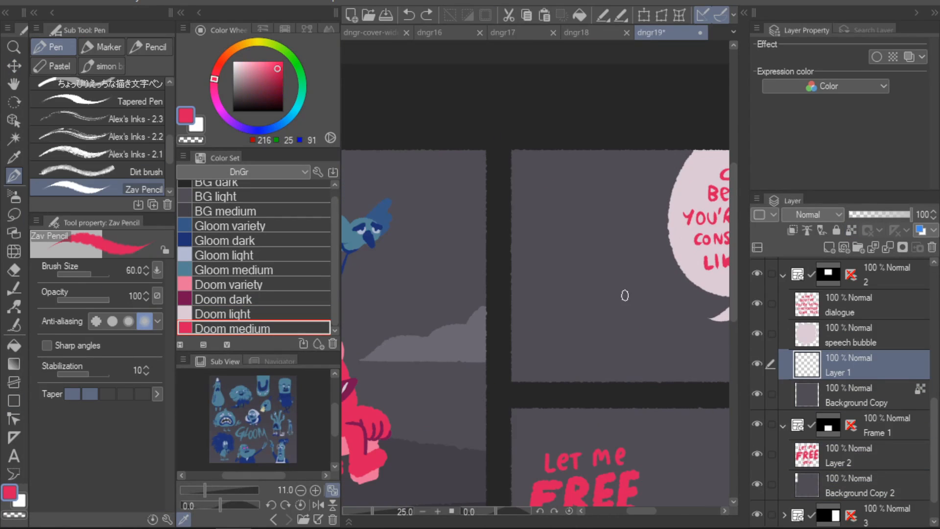
- Paint Doom reclining in the upper frame in Doom medium, with Doom dark sunglasses, mouth and finger lines
mouse_move(636, 272)
mouse_down()
mouse_move(570, 331)
mouse_move(590, 376)
mouse_up()
key(ctrl+z)
drag(661, 309, 592, 379)
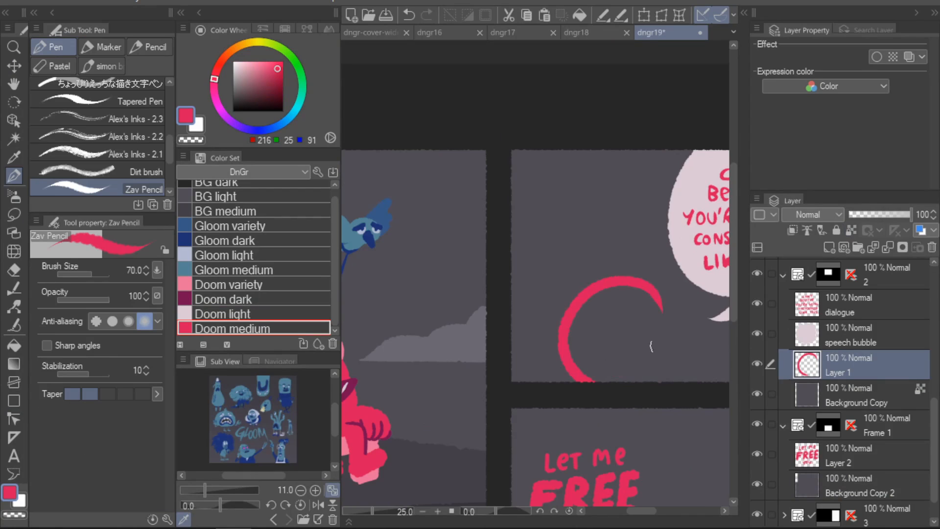
drag(670, 375, 632, 286)
key(ctrl+z)
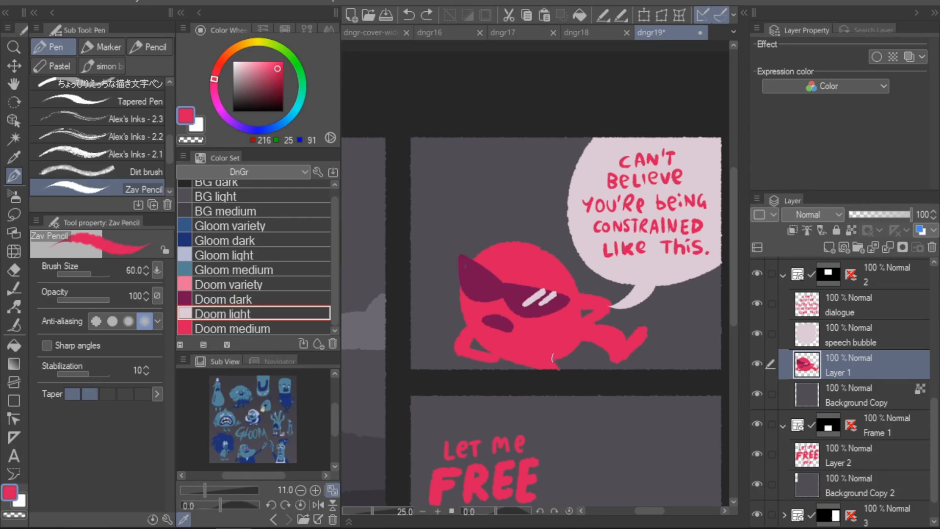
click(254, 299)
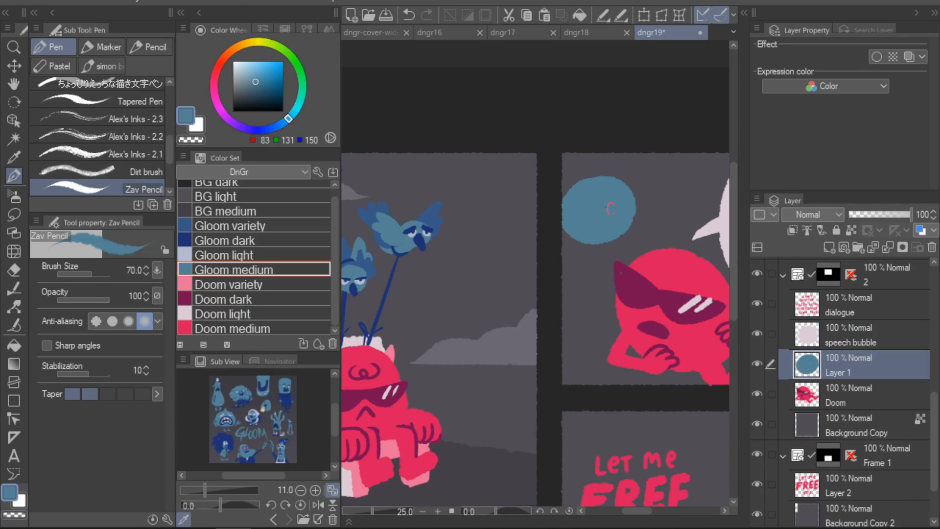
- Paint a large Gloom medium bird at the upper frame's left edge, with Gloom dark beak and brows and light eyes
mouse_move(572, 175)
mouse_down()
mouse_move(568, 161)
mouse_move(564, 203)
mouse_up()
drag(580, 239, 564, 264)
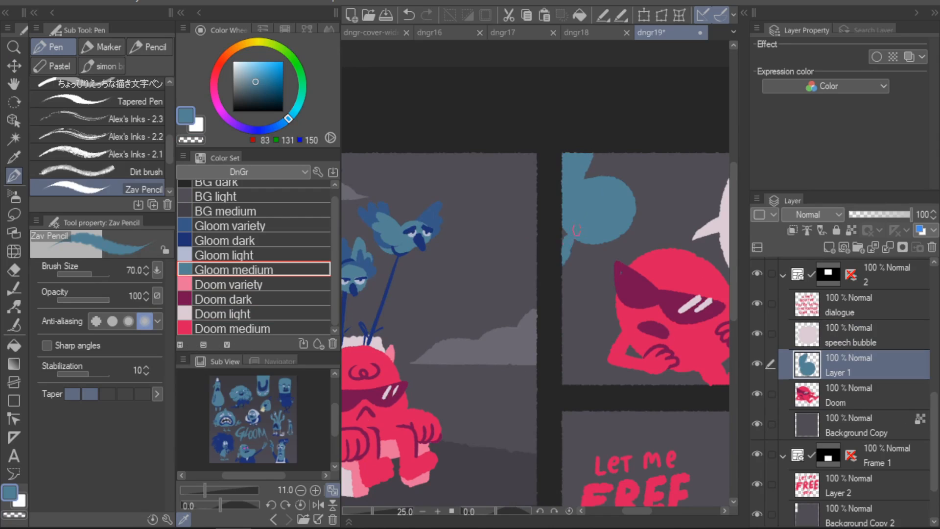
click(239, 241)
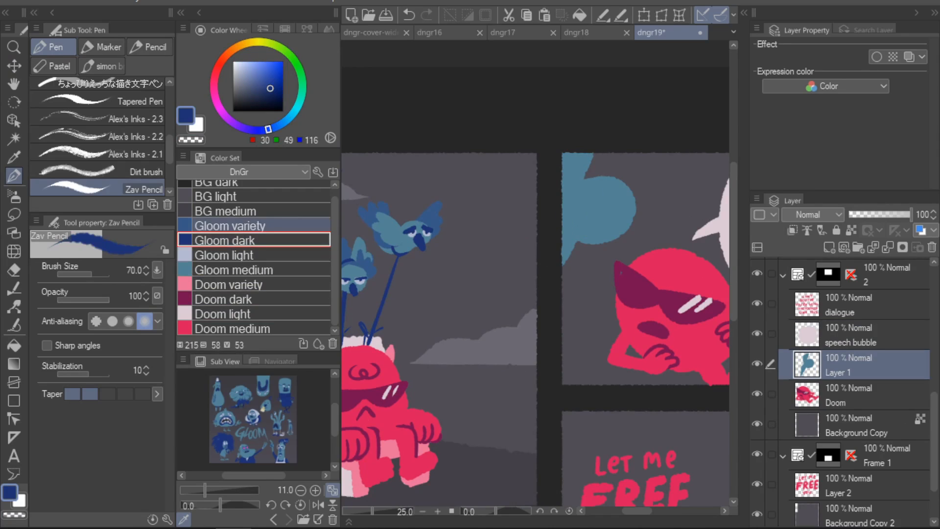
key([)
mouse_move(620, 237)
mouse_down()
mouse_move(639, 241)
mouse_move(647, 230)
mouse_up()
key(ctrl+z)
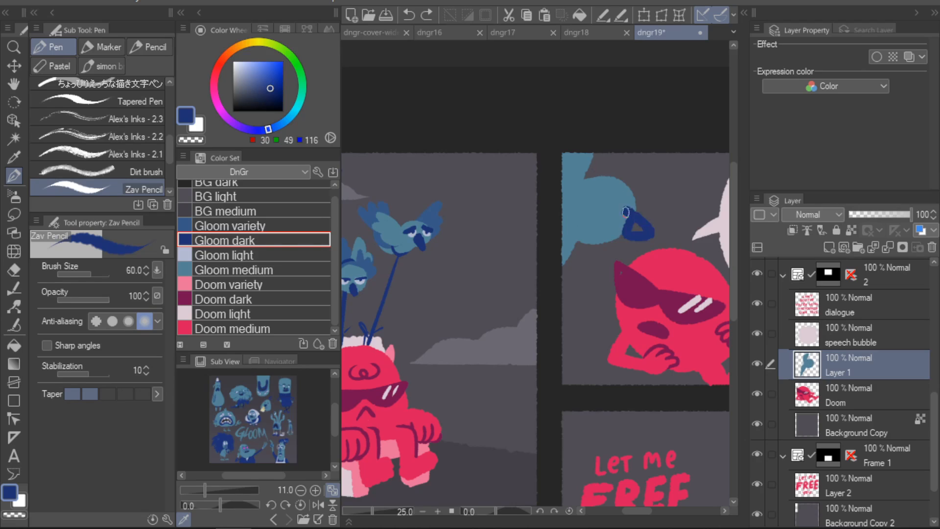
alt+click(625, 206)
alt+click(632, 201)
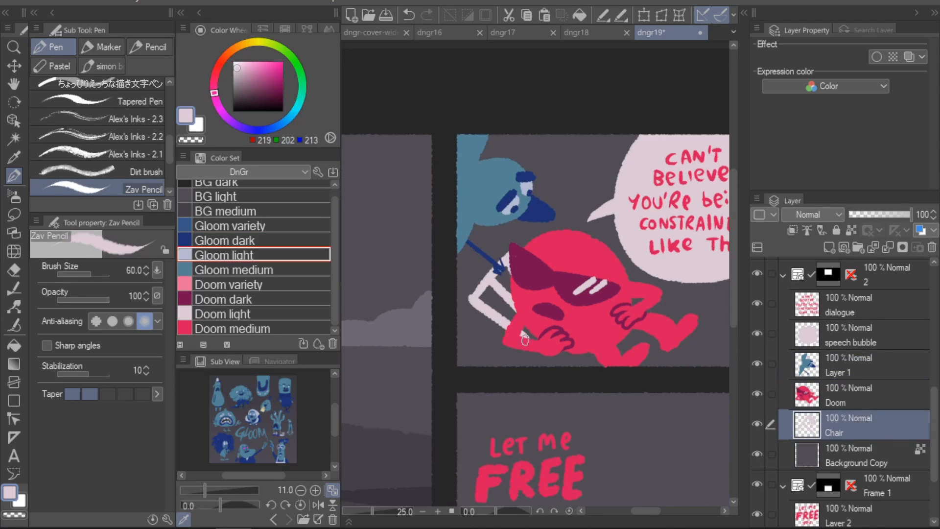
- Paint the light slatted chair beneath Doom and tie the bird's Gloom dark ropes to its back
drag(525, 340, 533, 344)
drag(521, 353, 594, 367)
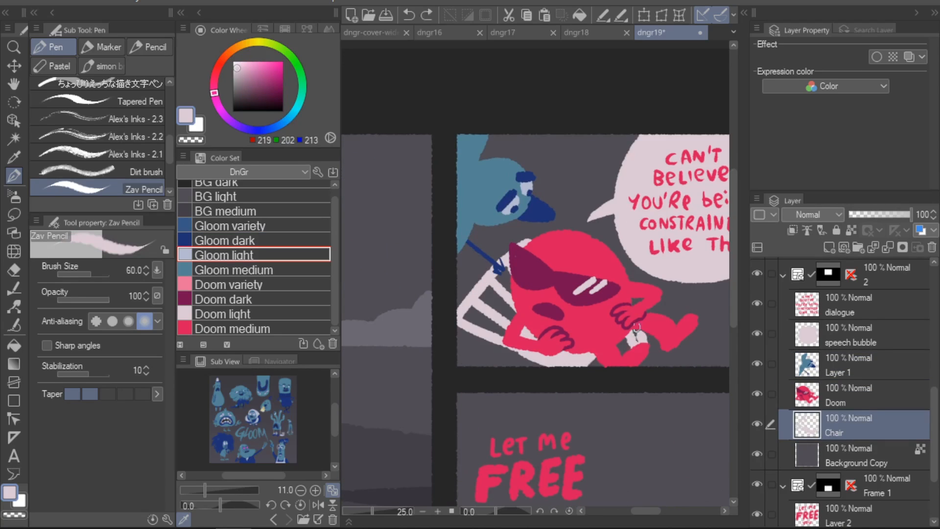
click(838, 365)
- Lock the Chair layer's transparent pixels and shade the chair with Doom variety
click(835, 425)
click(851, 230)
click(228, 285)
- Add a layer beneath Chair, sample the first panel's dark ground colour and set the brush size to 100
click(829, 247)
click(217, 184)
drag(461, 426, 612, 329)
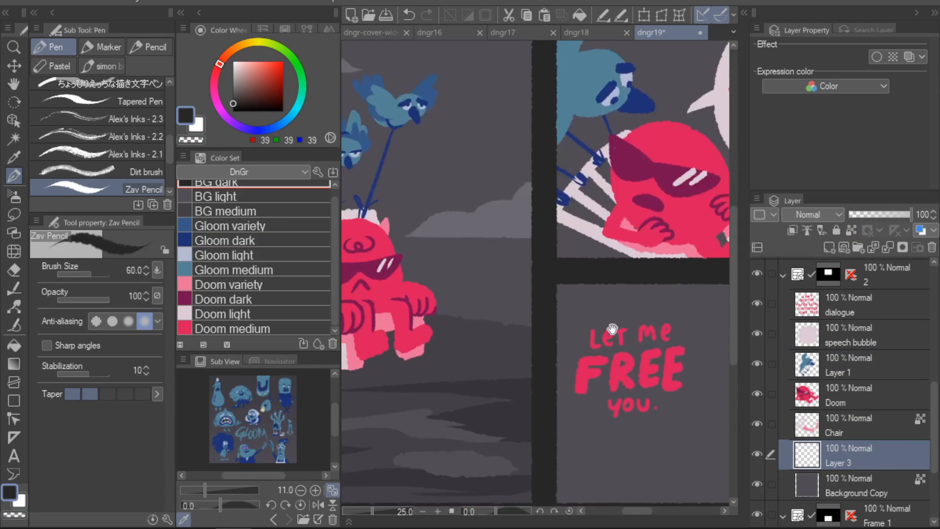
alt+click(514, 394)
drag(587, 363, 417, 414)
key(bracketright)
key(bracketright)
mouse_move(600, 295)
mouse_down()
mouse_move(703, 235)
mouse_move(715, 251)
mouse_up()
key(bracketright)
key(ctrl+z)
key(ctrl+z)
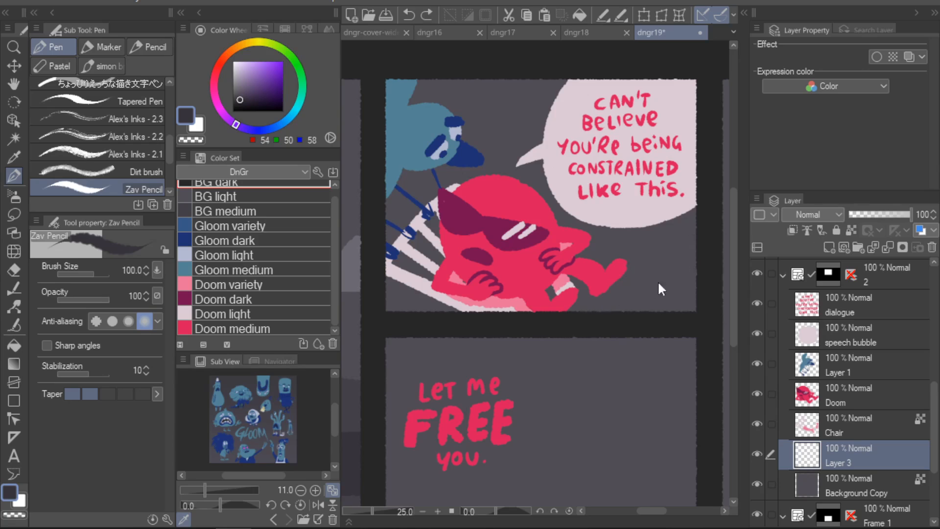
- Paint dark diagonal ground streaks behind Doom's feet in the upper frame's lower-right corner
drag(616, 310, 703, 262)
drag(649, 306, 700, 278)
scroll(717, 256, down, 2)
key(bracketright)
key(minus)
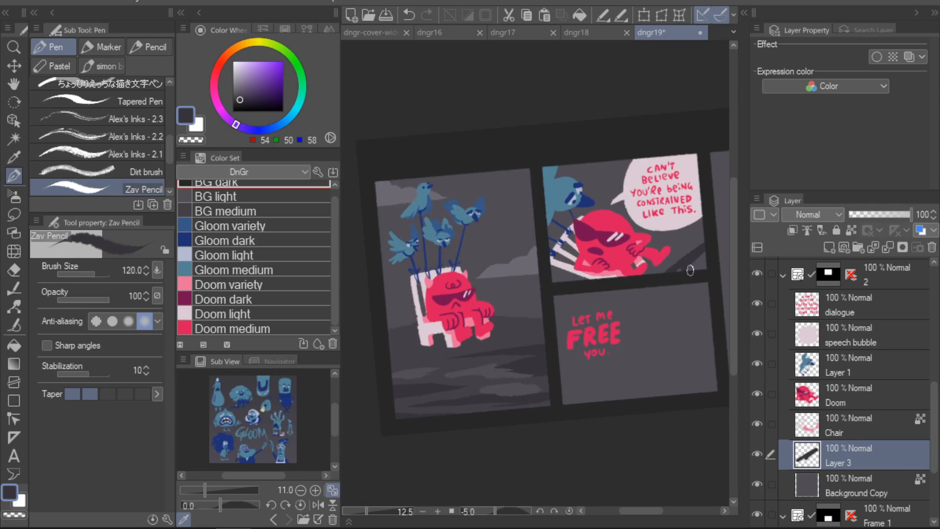
- Sample the first panel's mid-grey ground colour and brush broad size 170 diagonal strokes around the dark streaks
alt+click(690, 264)
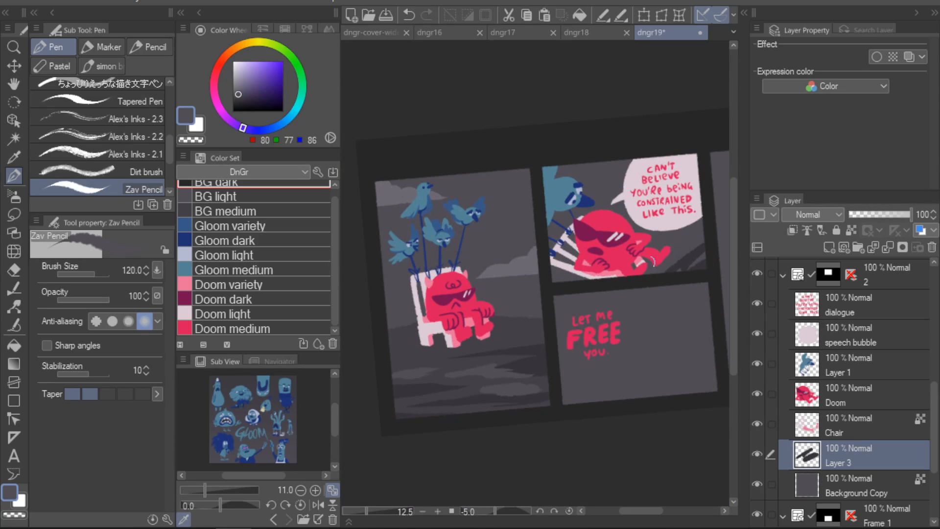
drag(653, 267, 659, 280)
key(ctrl+z)
alt+click(523, 338)
key(bracketright)
key(bracketright)
drag(694, 226, 646, 272)
mouse_move(705, 224)
mouse_down()
mouse_move(678, 260)
mouse_move(620, 272)
mouse_up()
drag(703, 223, 659, 260)
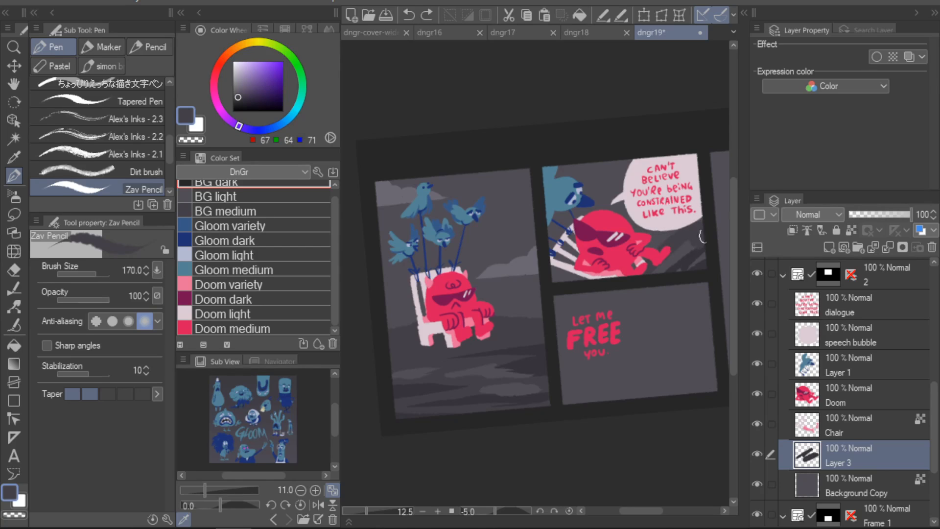
mouse_move(705, 230)
mouse_down()
mouse_move(690, 245)
mouse_move(711, 245)
mouse_move(679, 269)
mouse_move(689, 275)
mouse_move(721, 231)
mouse_move(675, 262)
mouse_up()
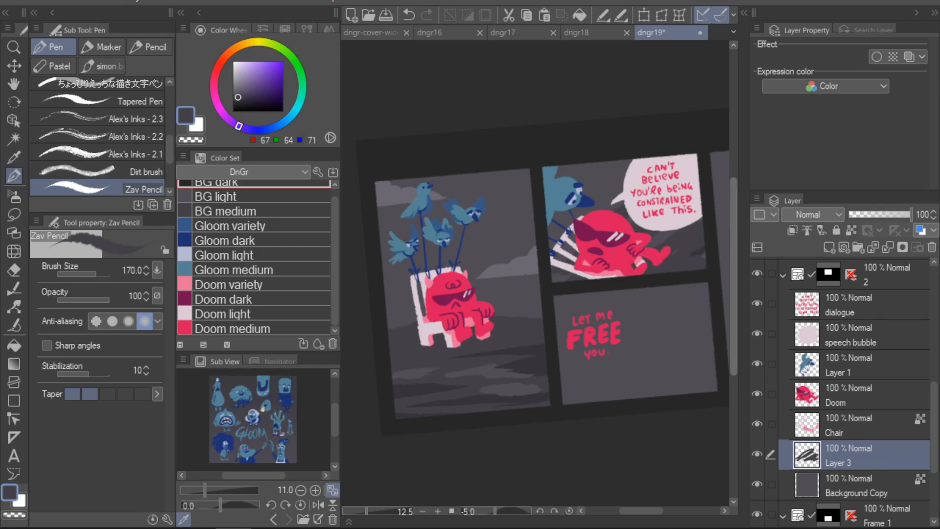
- Add pink horns and a Doom dark forehead swirl to the reclining Doom on the Doom layer
key(Tab)
scroll(570, 194, up, 3)
drag(935, 422, 936, 457)
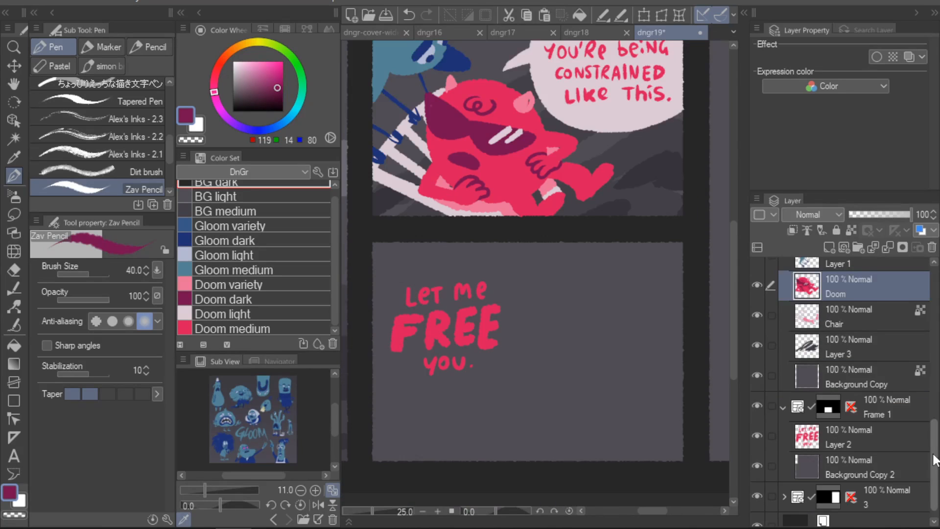
- Paint a Doom light speech bubble with a small tail behind "LET ME FREE YOU." on a new layer above Background Copy 2
click(885, 414)
click(869, 442)
click(856, 471)
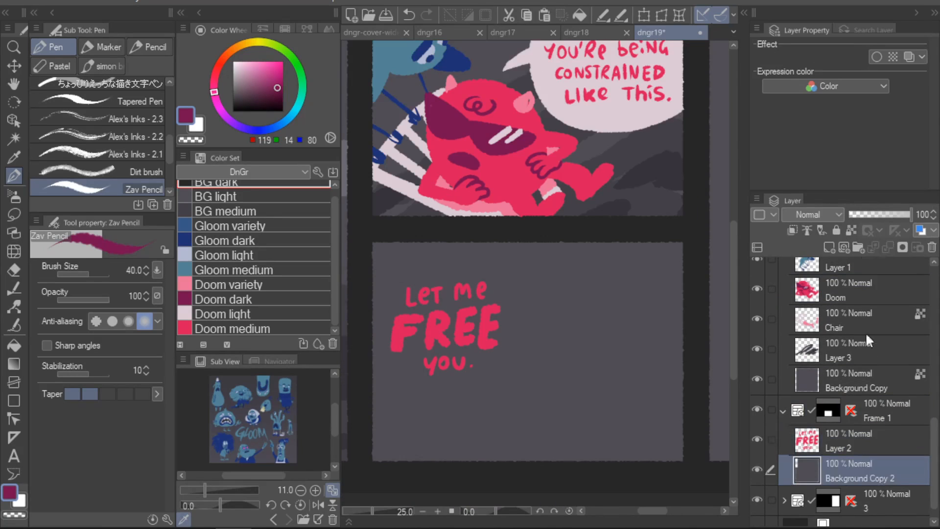
click(828, 248)
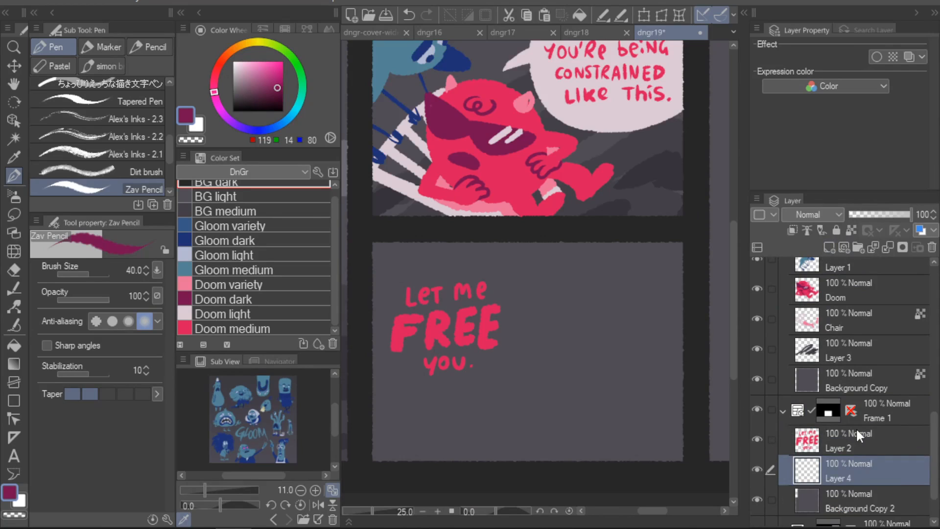
alt+click(633, 113)
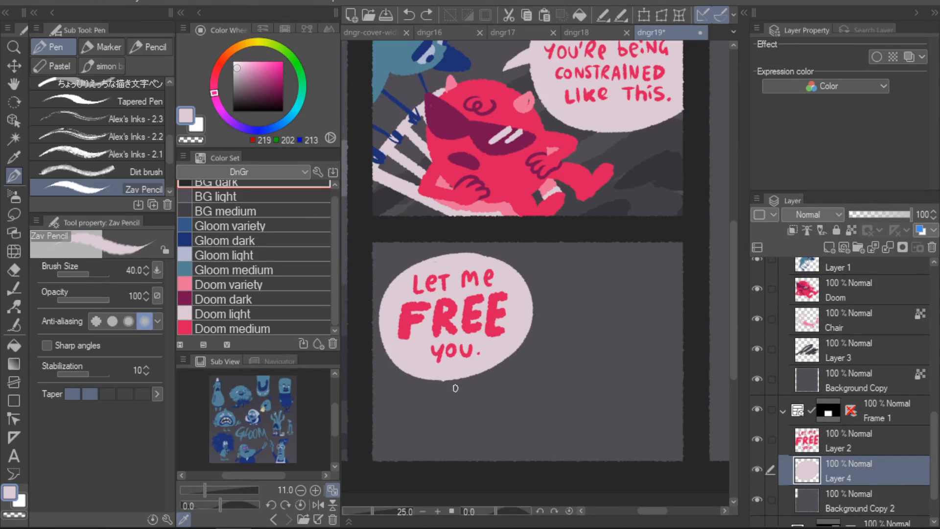
drag(455, 388, 455, 384)
- Paint a small slatted chair in Doom light on a new layer in the lower frame's right part
click(861, 502)
click(829, 248)
mouse_move(598, 378)
mouse_down()
mouse_move(593, 413)
mouse_move(607, 438)
mouse_up()
- Paint a small horned Doom with a raised hand standing on the chair, on a new layer above it
click(829, 248)
click(231, 240)
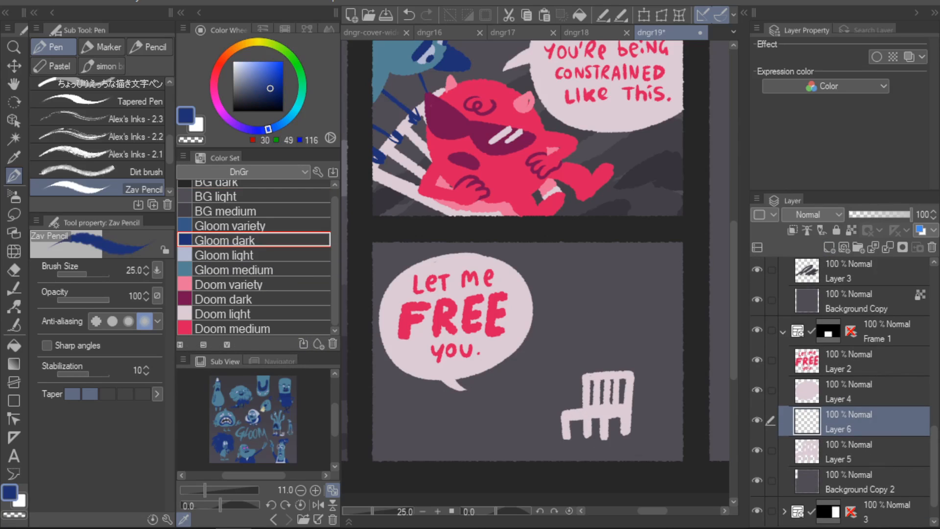
mouse_move(599, 320)
mouse_down()
mouse_move(605, 385)
mouse_move(573, 388)
mouse_move(605, 392)
mouse_move(629, 363)
mouse_move(598, 353)
mouse_up()
key(ctrl+z)
key(ctrl+z)
alt+click(505, 171)
key(bracketright)
key(bracketright)
- Draw four loose Gloom dark strings rising from Doom's hand to the frame's upper edge on a new layer above the chair
click(854, 451)
click(829, 248)
drag(635, 316, 627, 360)
drag(617, 269, 619, 327)
drag(563, 264, 599, 312)
drag(538, 244, 548, 287)
drag(629, 356, 632, 357)
- Add a layer above the strings and paint a small Gloom medium bird with beak and eyes on the lowest string
click(855, 481)
click(828, 248)
click(233, 270)
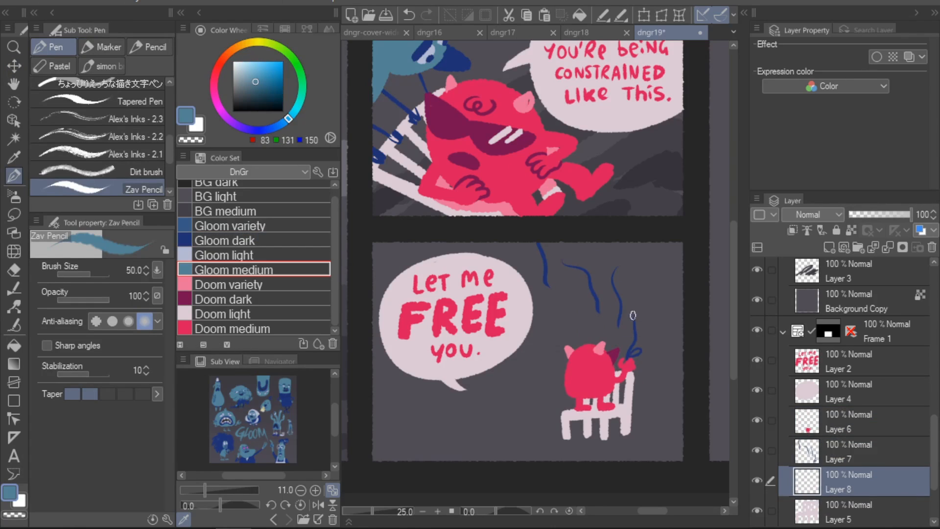
drag(872, 481, 871, 440)
drag(623, 307, 648, 313)
click(230, 240)
click(231, 256)
alt+click(631, 311)
- Paint two more small Gloom medium birds with beaks and eyes on the upper strings, one cut off by the frame edge
drag(600, 257, 627, 268)
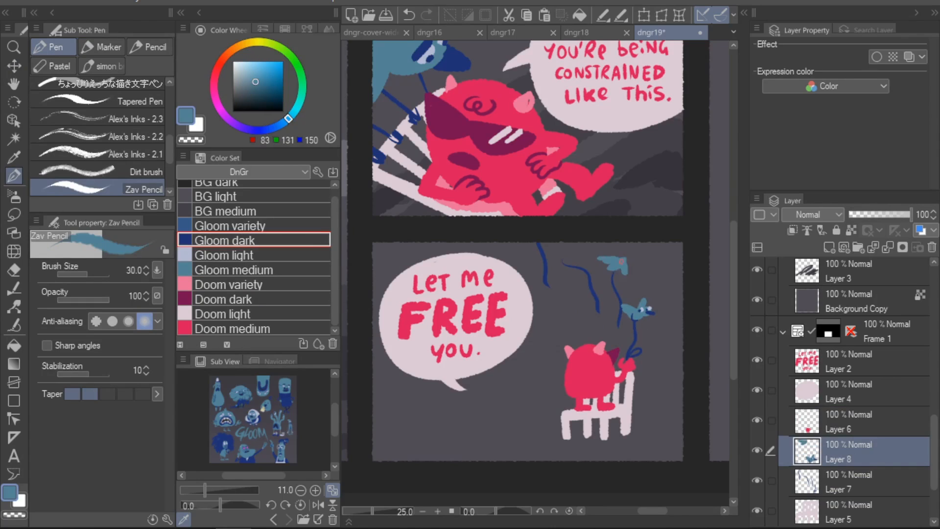
alt+click(617, 289)
alt+click(621, 264)
click(231, 255)
click(230, 241)
alt+click(622, 267)
mouse_move(549, 245)
mouse_down()
mouse_move(578, 245)
mouse_move(572, 254)
mouse_up()
alt+click(564, 249)
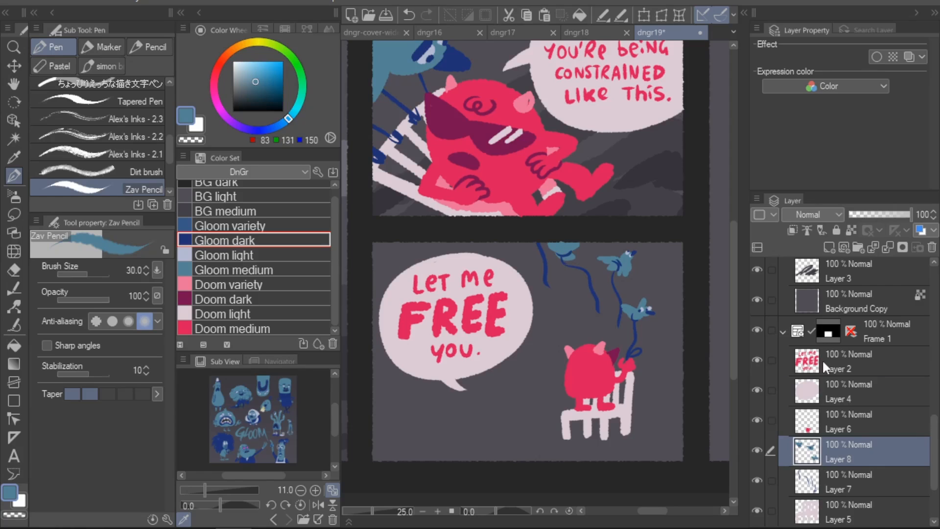
- Paint and fill two clouds near the lower frame's bottom corners on Background Copy 2, using the grey sampled from the existing clouds
scroll(824, 366, down, 3)
click(855, 452)
drag(600, 102, 615, 231)
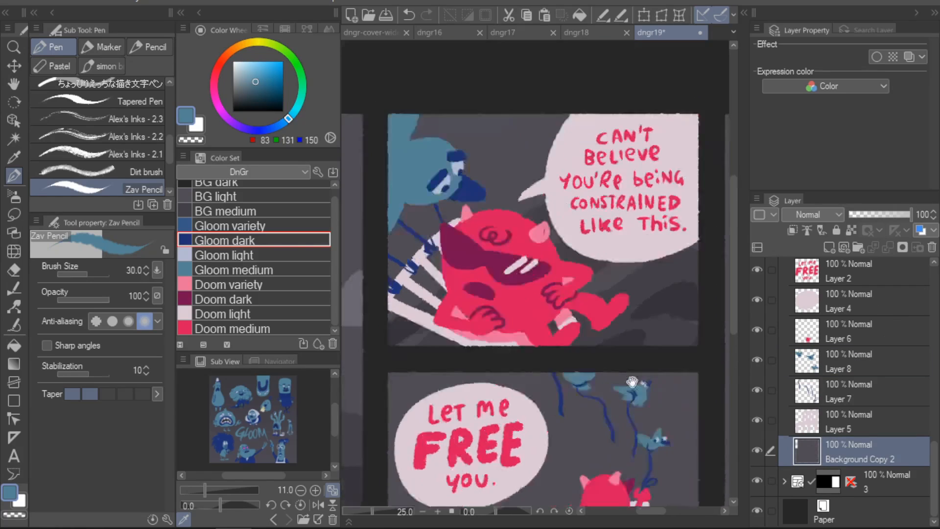
drag(430, 447, 574, 349)
alt+click(496, 204)
drag(657, 422, 514, 391)
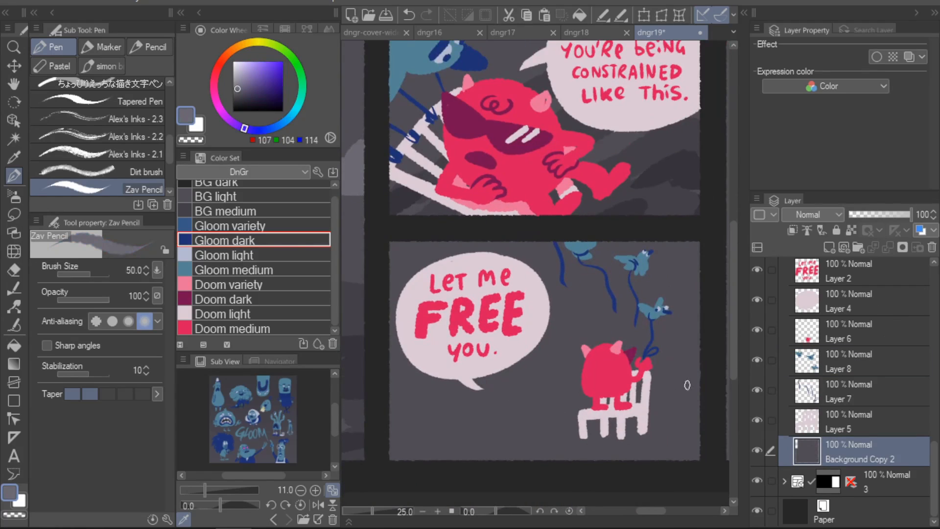
drag(700, 404, 599, 460)
key(g)
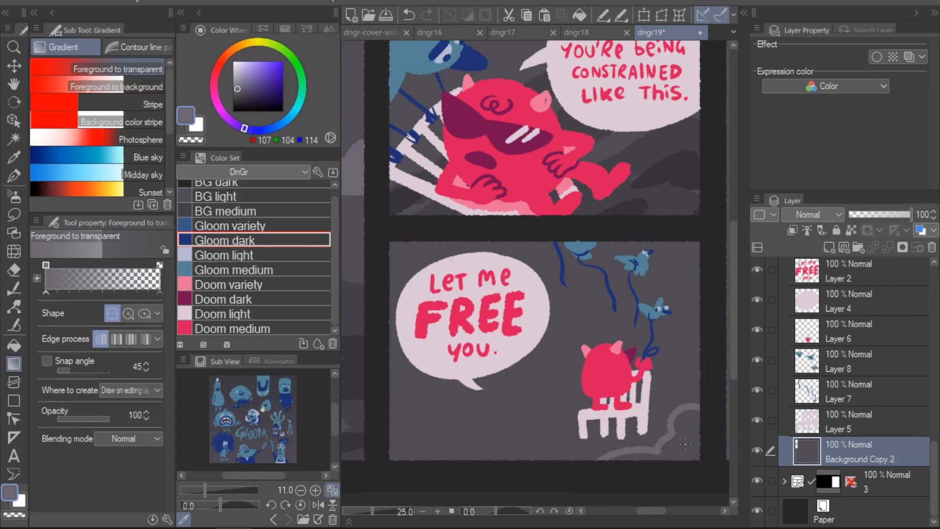
key(g)
click(685, 445)
key(p)
mouse_move(387, 429)
mouse_down()
mouse_move(506, 426)
mouse_move(503, 414)
mouse_move(392, 383)
mouse_up()
key(g)
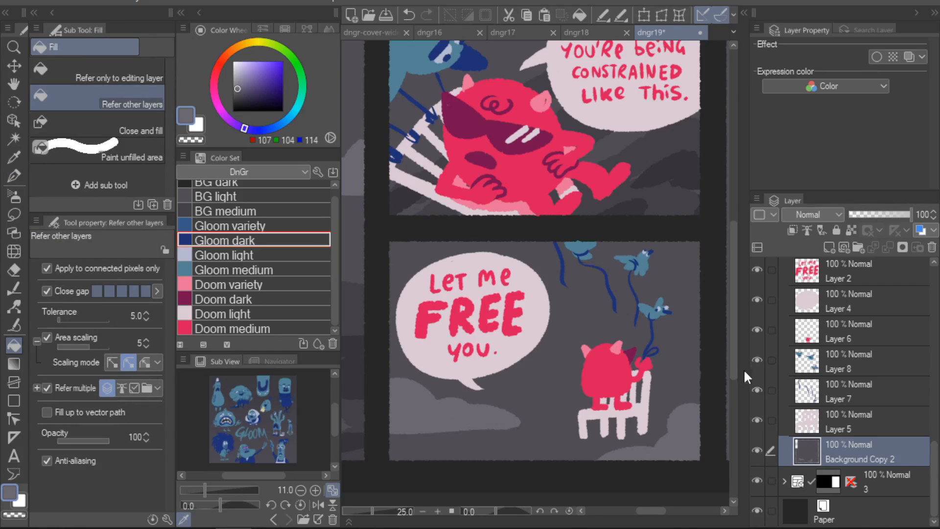
- Rotate the lower frame's Doom and chair layers together by -10.2° and nudge them so Doom's hand meets the strings
click(865, 332)
ctrl+click(865, 422)
key(m)
key(ctrl+t)
drag(688, 385, 686, 372)
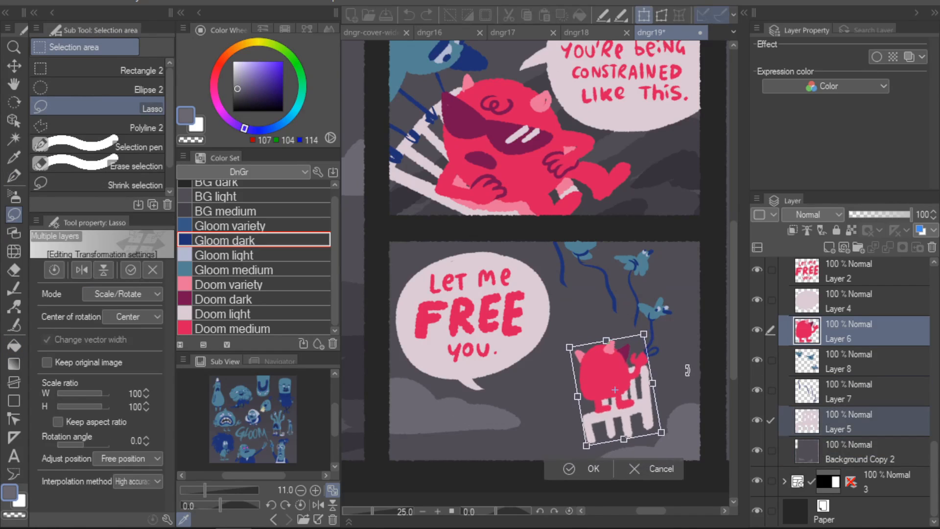
drag(633, 402, 638, 405)
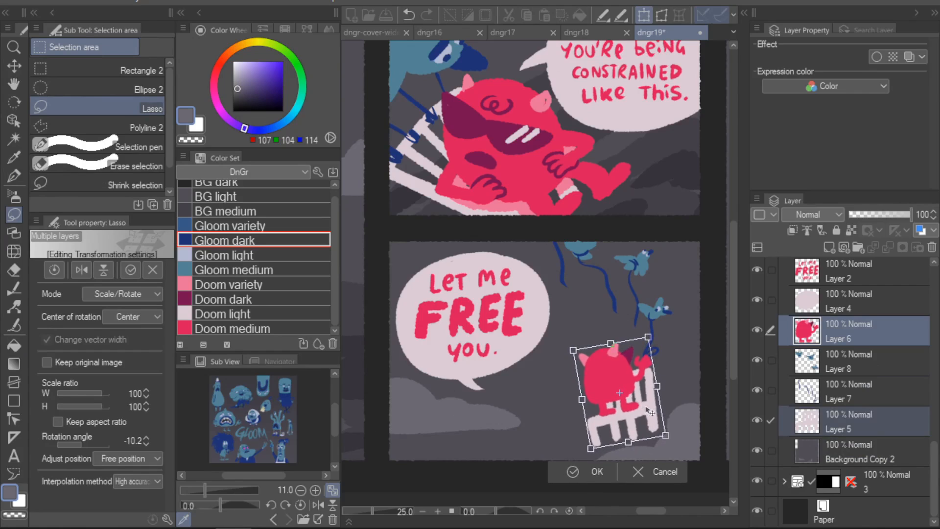
click(598, 471)
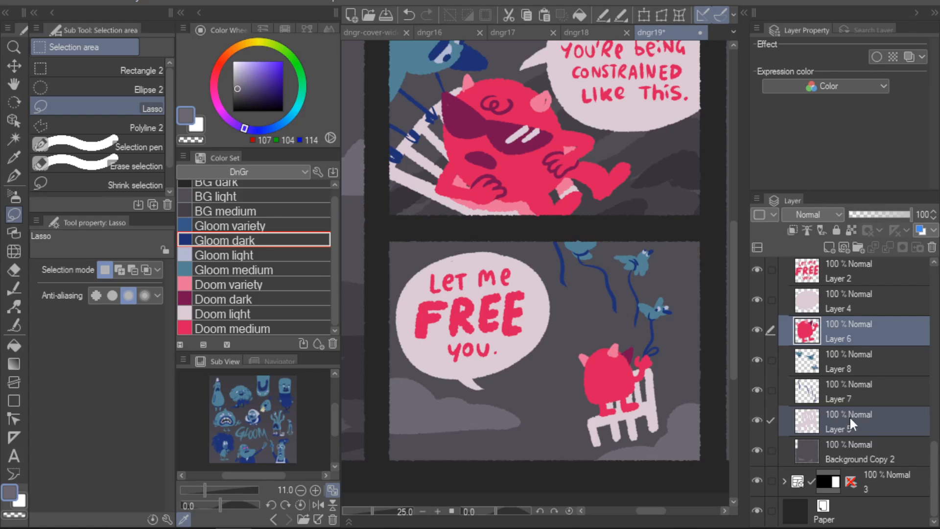
- Move the lower frame's Doom, birds, strings and chair layers together slightly toward the speech bubble
drag(704, 406, 678, 401)
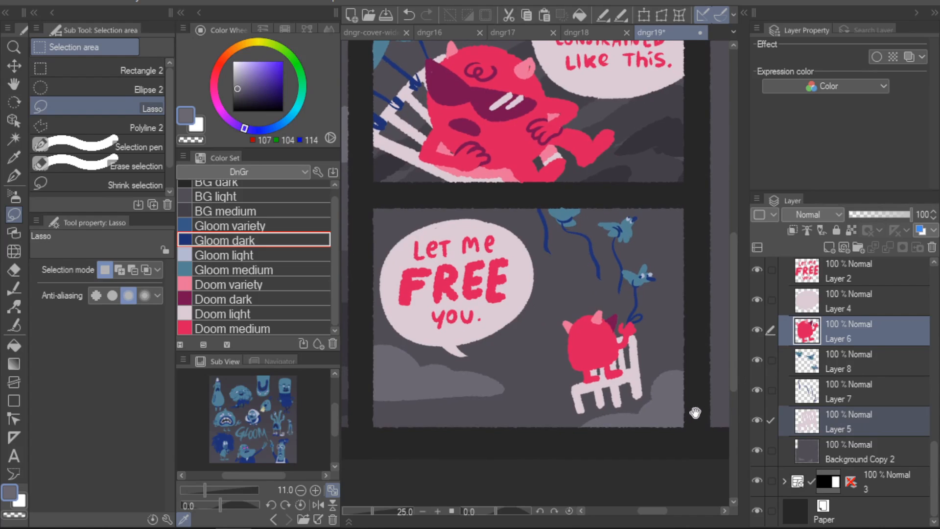
scroll(588, 416, left, 10)
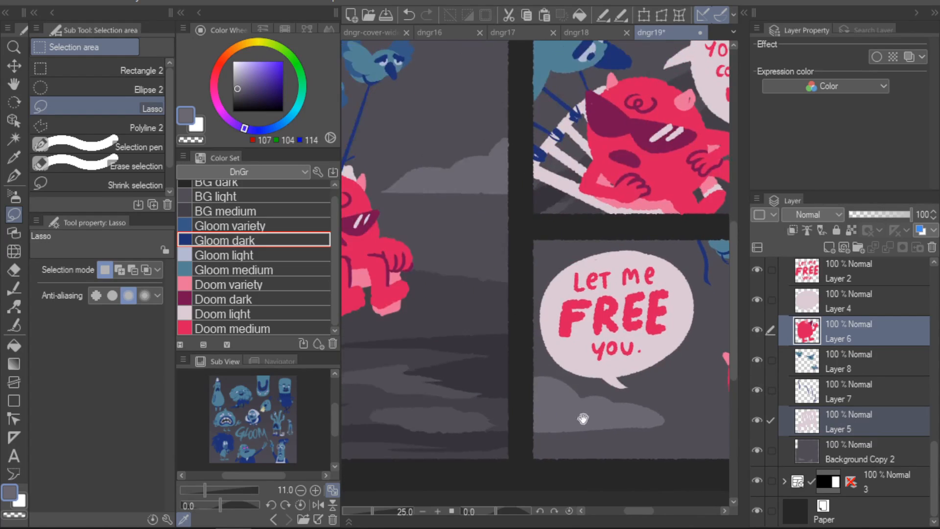
drag(630, 419, 618, 429)
scroll(619, 429, down, 3)
shift+click(856, 415)
key(k)
click(862, 450)
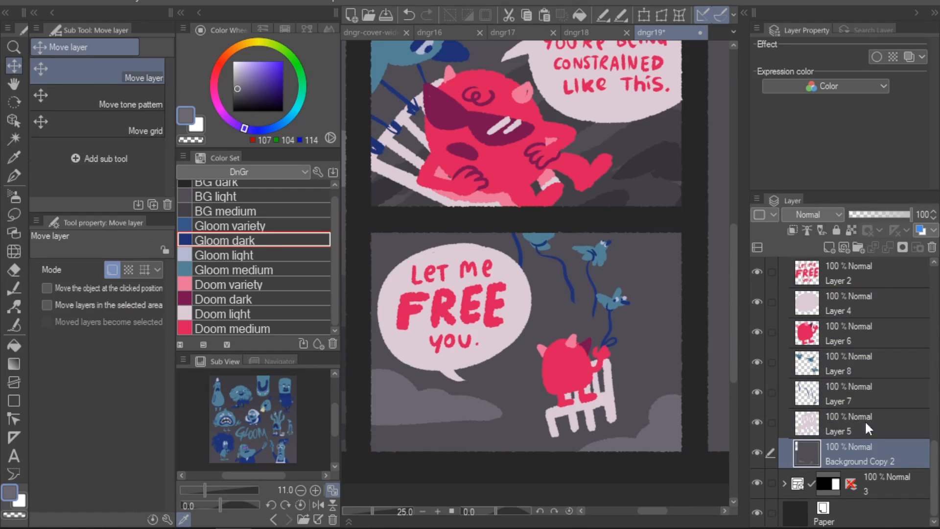
- Nudge the lower frame's bubble and lettering away from the frame edge, and name the layers dialogue, bubble, doom, birds, strings and Chair
key(p)
click(855, 301)
key(c)
key(ctrl+t)
key(Return)
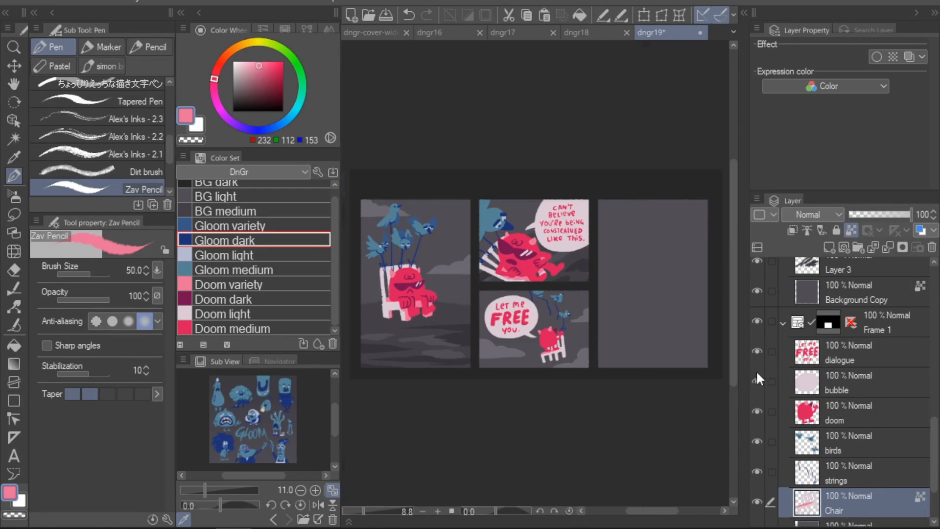
- Add a new raster layer inside the third panel's frame folder, above its background layer
scroll(799, 393, down, 3)
click(781, 489)
click(826, 250)
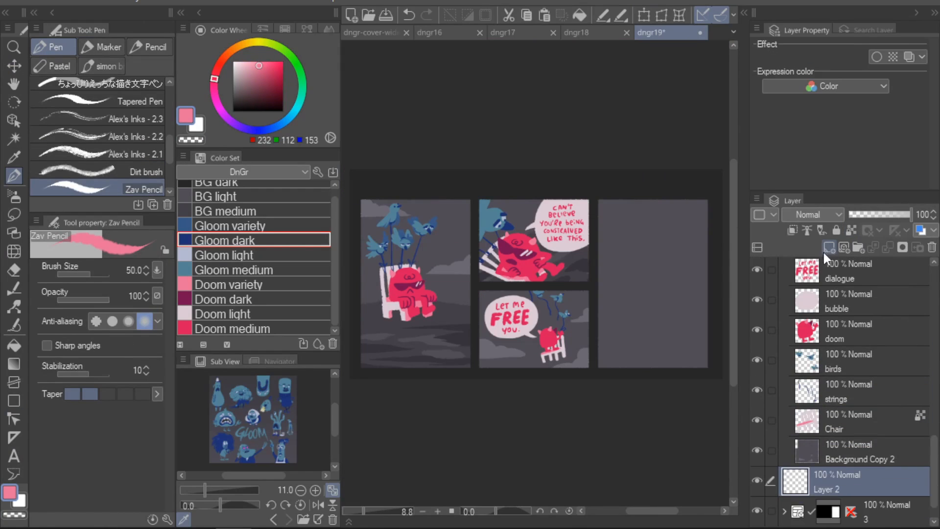
click(827, 249)
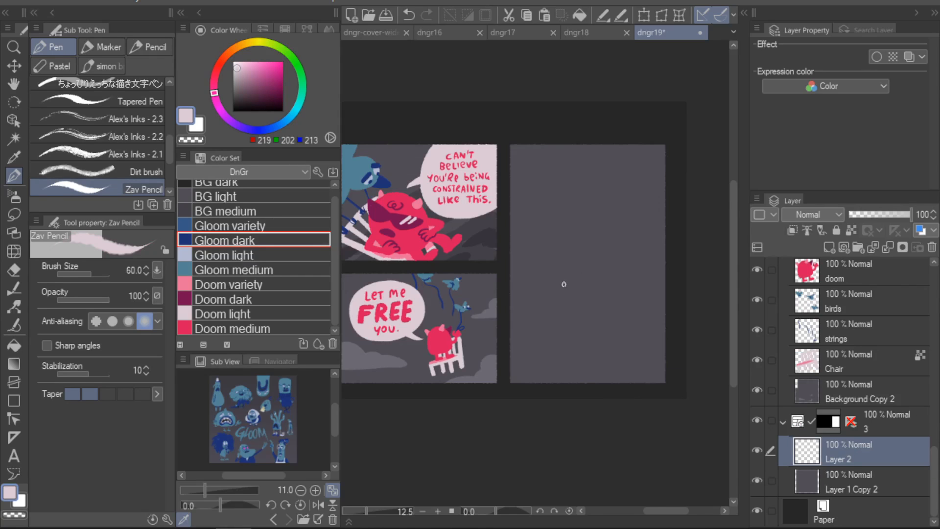
key(bracketright)
key(bracketright)
drag(525, 382, 528, 237)
key(ctrl+z)
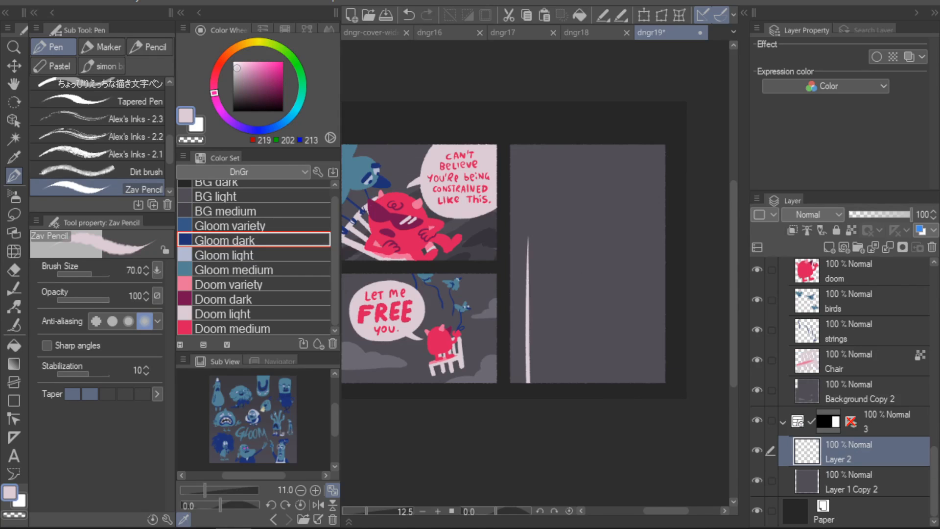
key(ctrl+z)
- Paint tapering vertical speed lines across the third panel in the sampled light cloud grey with a brush size of 120
alt+click(519, 358)
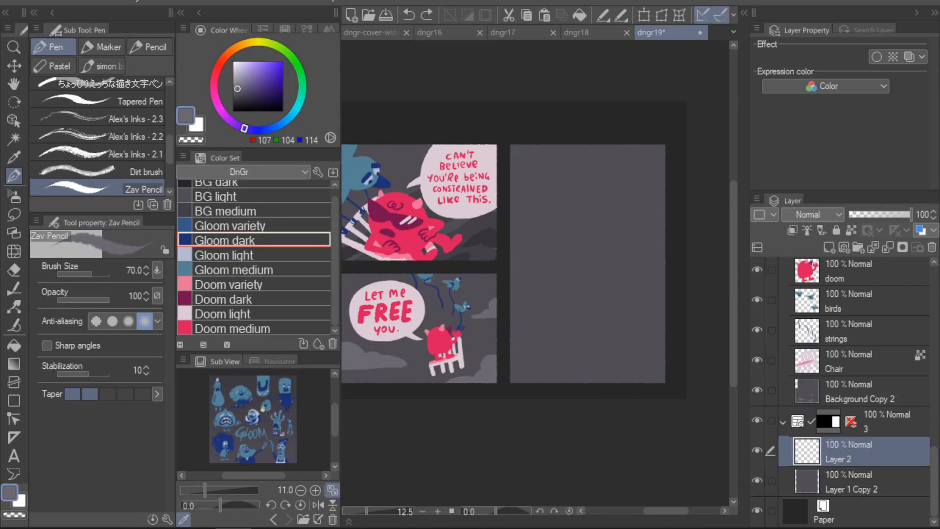
drag(520, 417, 525, 270)
key(ctrl+z)
drag(520, 412, 522, 242)
key(bracketright)
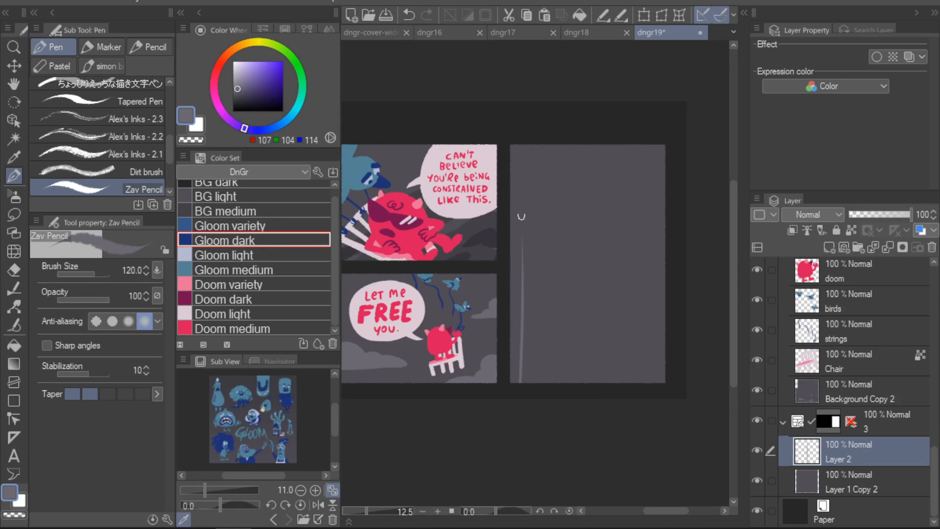
drag(530, 381, 529, 219)
drag(554, 384, 555, 156)
drag(538, 142, 542, 295)
drag(595, 385, 598, 146)
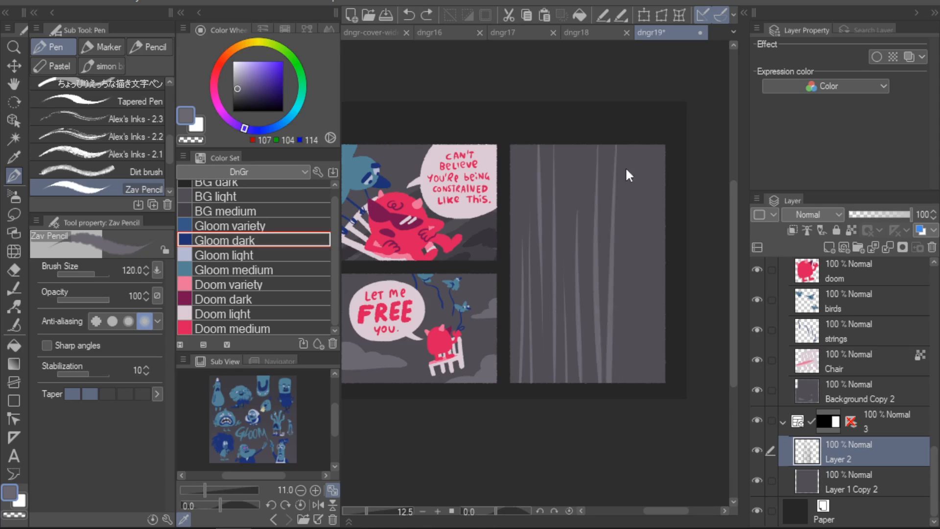
drag(631, 385, 632, 145)
drag(654, 385, 656, 280)
- Paint BG medium vertical speed lines across the third panel on a new layer, and name the two layers dark speedlines and light speedlines
click(225, 211)
click(829, 247)
drag(613, 142, 614, 238)
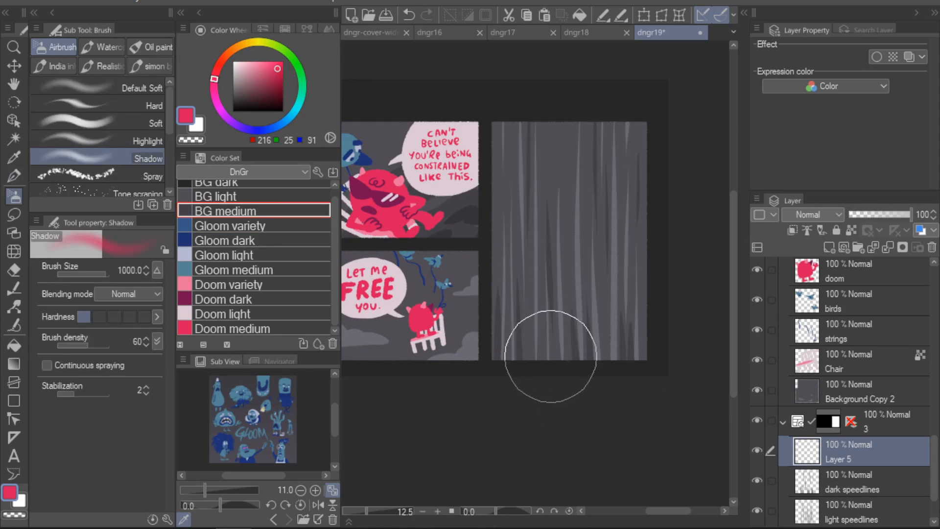
key(p)
mouse_move(544, 360)
mouse_down()
mouse_move(588, 357)
mouse_move(579, 360)
mouse_up()
key(ctrl+z)
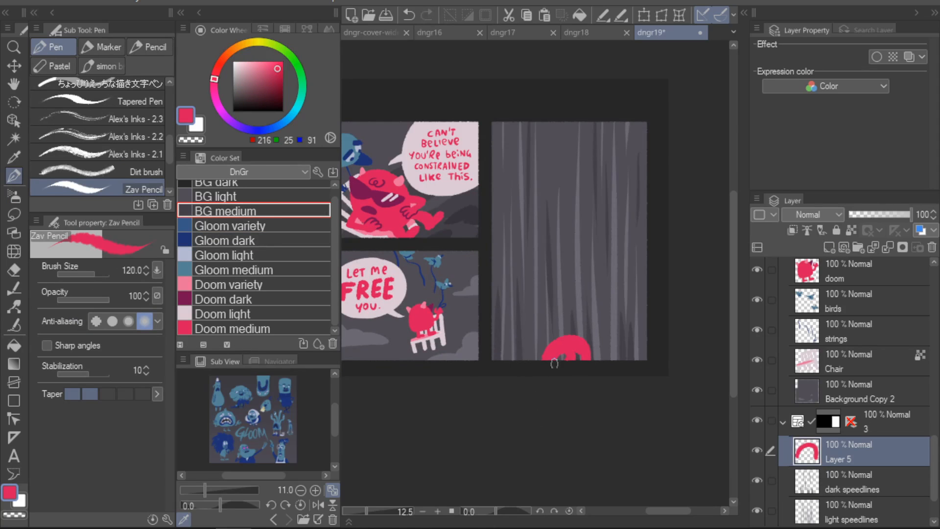
key([)
drag(591, 398, 653, 394)
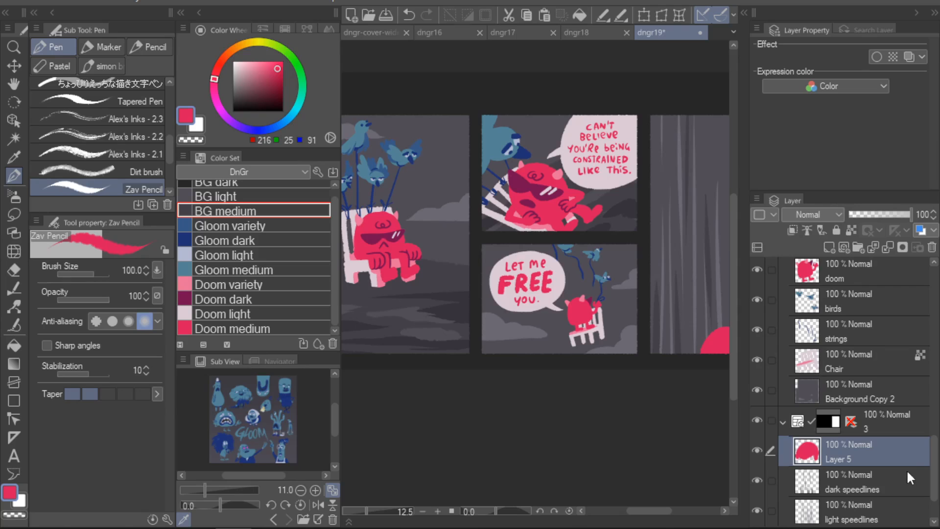
drag(649, 427, 615, 404)
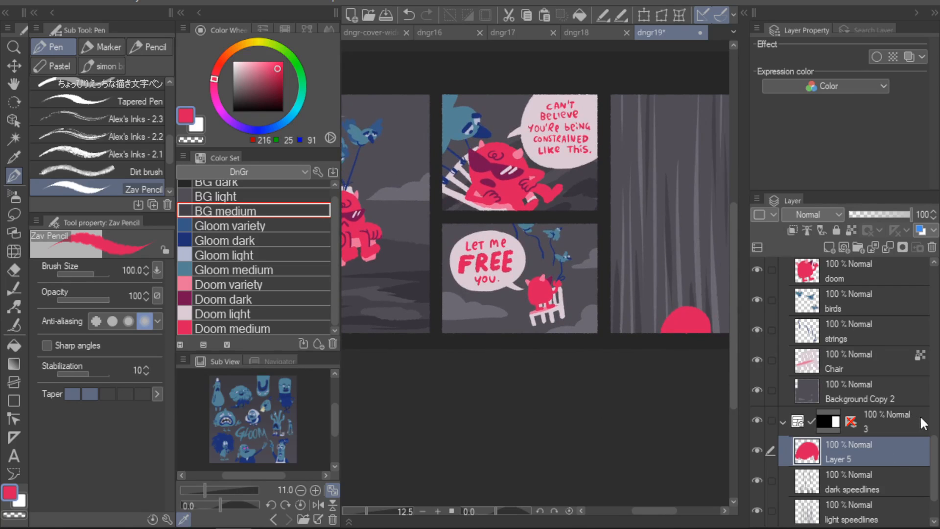
click(932, 247)
key(Return)
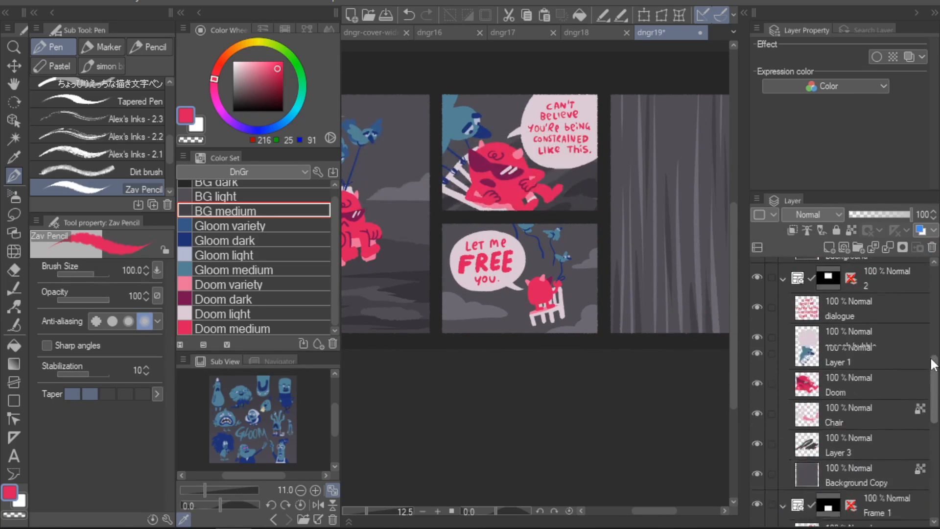
- Duplicate the first panel's Doom and Doom Chair layers into frame folder 3 and place them partly cut off by the third panel's bottom edge
mouse_move(935, 402)
mouse_down()
mouse_move(936, 329)
mouse_move(925, 315)
mouse_move(936, 319)
mouse_move(935, 308)
mouse_up()
click(855, 392)
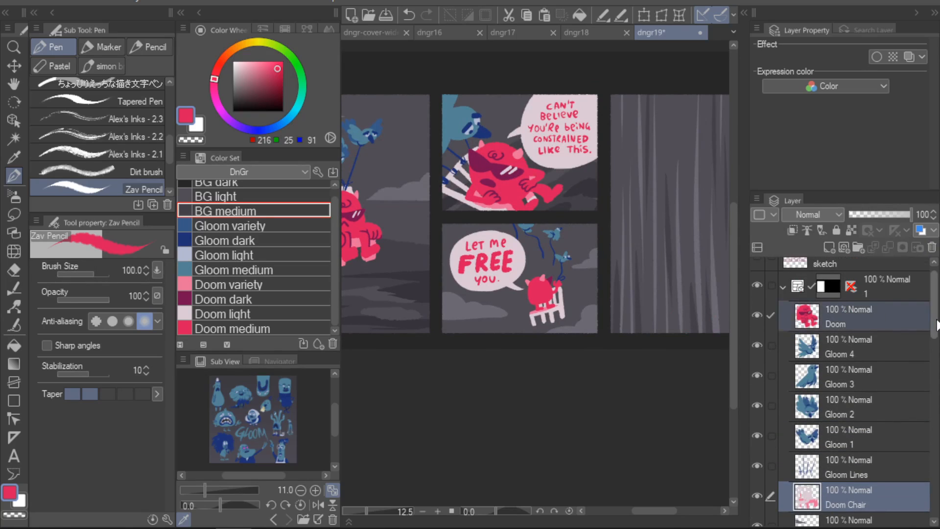
scroll(890, 317, down, 10)
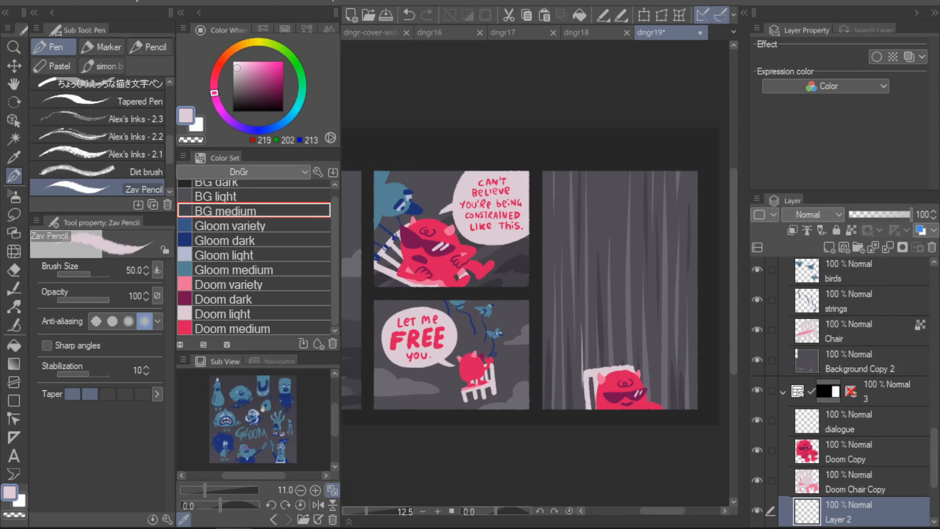
- Paint thin Doom light streaks rising from the third panel's chair at brush size 50, and move their layer above Doom Copy
key(ctrl+z)
key(ctrl+z)
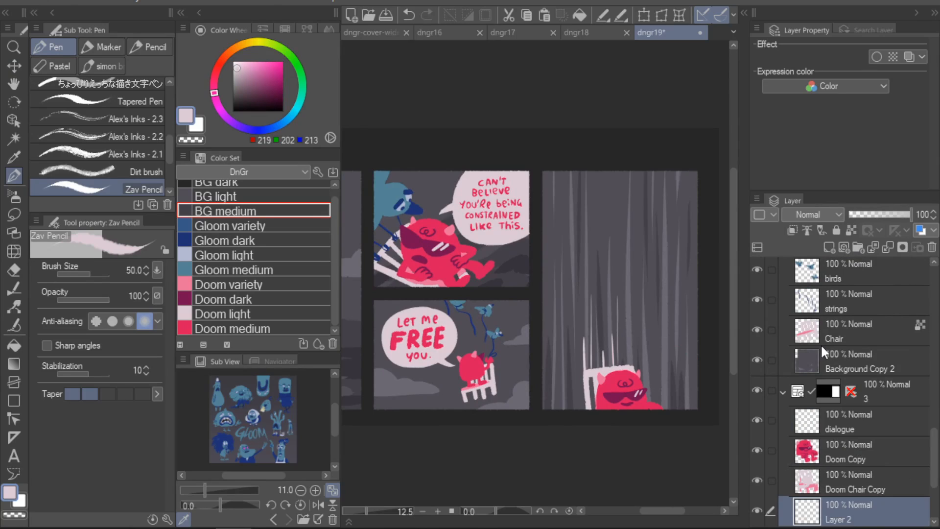
drag(832, 512, 868, 430)
- Paint thin Doom medium streaks rising from Doom's head in the third panel
alt+click(617, 379)
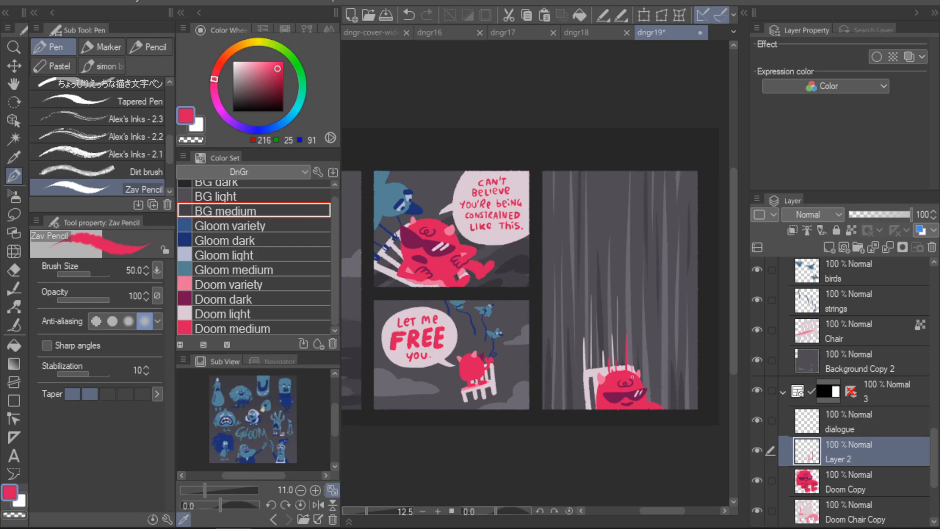
scroll(708, 287, up, 2)
drag(631, 450, 641, 284)
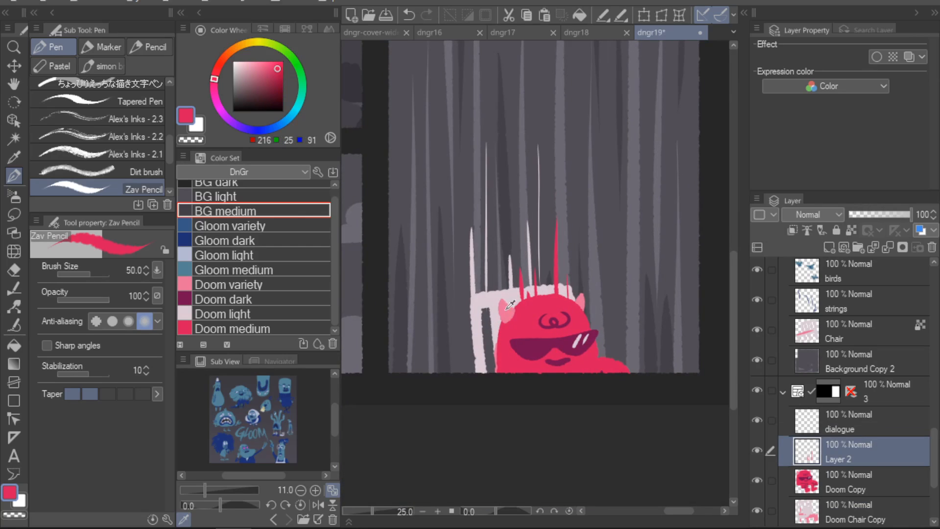
- Rename the streaks' layer as speed lines character
key(ctrl+0)
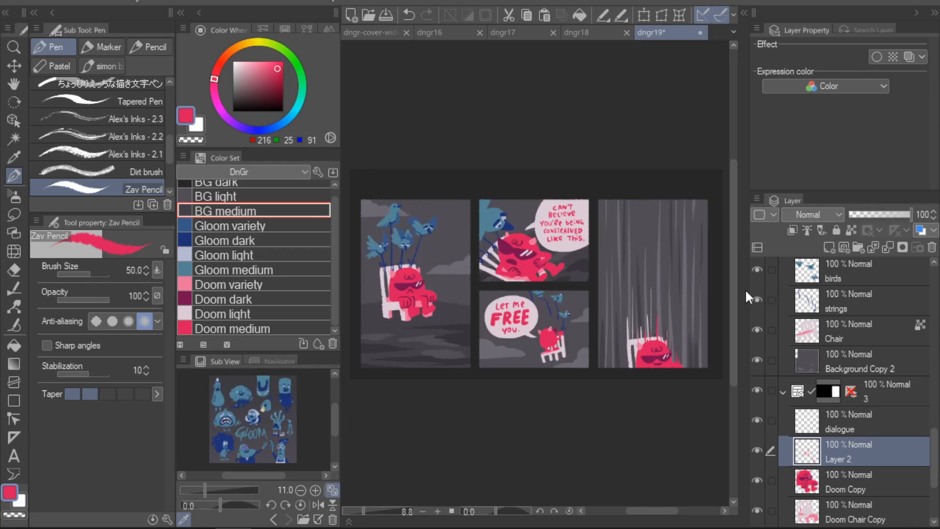
double_click(843, 457)
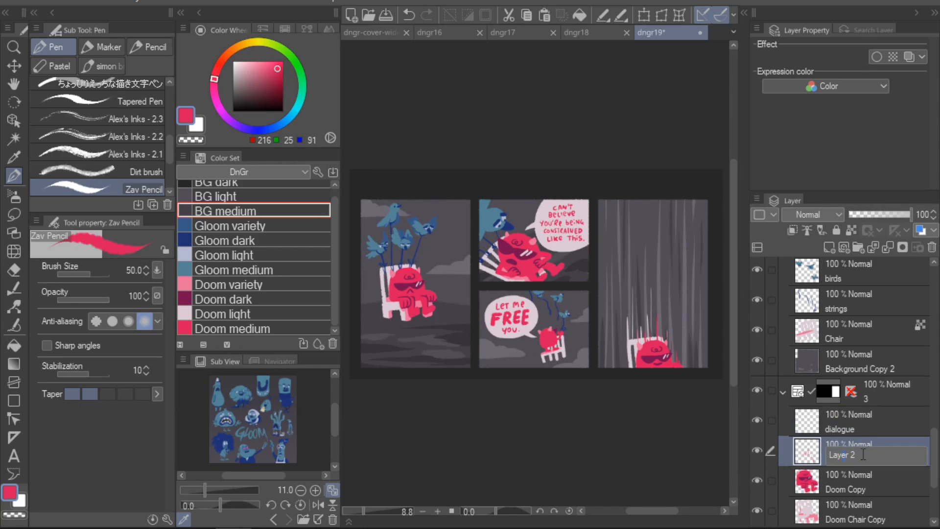
text(speed lines character)
- Scale the upper frame's speech bubble in the second panel to 97% height
click(867, 430)
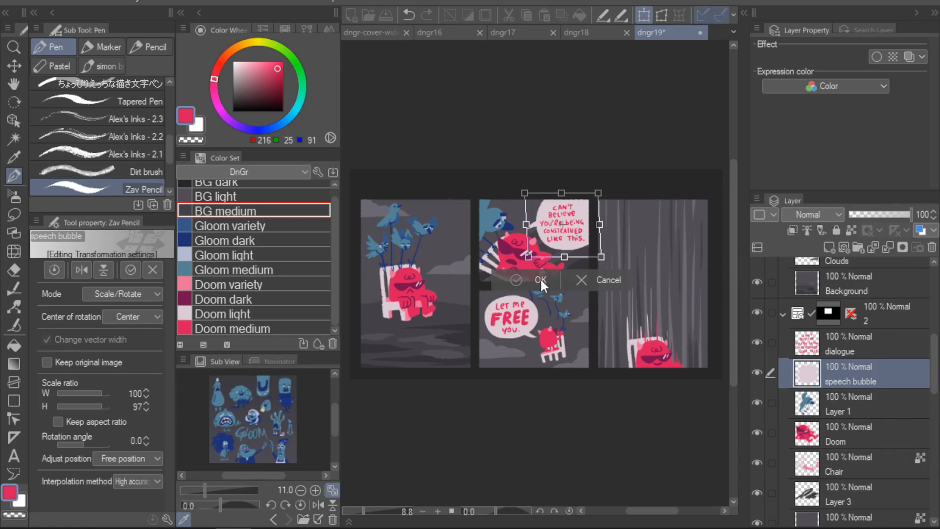
click(540, 277)
click(867, 348)
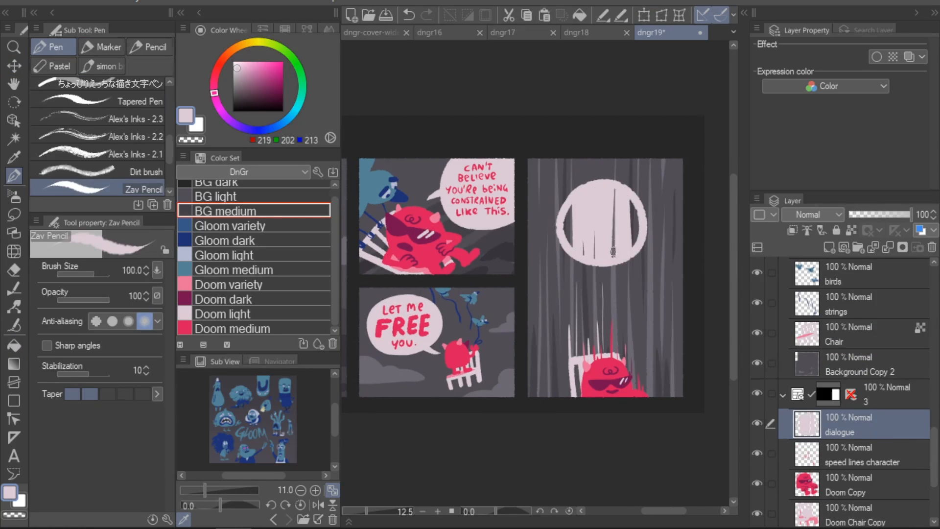
- Paint a round Doom light speech bubble with a curly tail down to Doom in the third panel, and name its layer speech bubble
drag(635, 253, 632, 344)
double_click(840, 432)
text(speech bubble)
- Add a layer named dialogue above the bubble and hand-letter "They should put me in charge of space travel." inside it in red
click(829, 247)
double_click(840, 432)
text(dialogue)
key(Tab)
mouse_move(542, 235)
mouse_down()
mouse_move(545, 244)
mouse_move(562, 243)
mouse_up()
drag(523, 255, 555, 265)
drag(543, 275, 548, 294)
drag(615, 268, 625, 285)
drag(559, 194, 578, 191)
key(ctrl+z)
key(Tab)
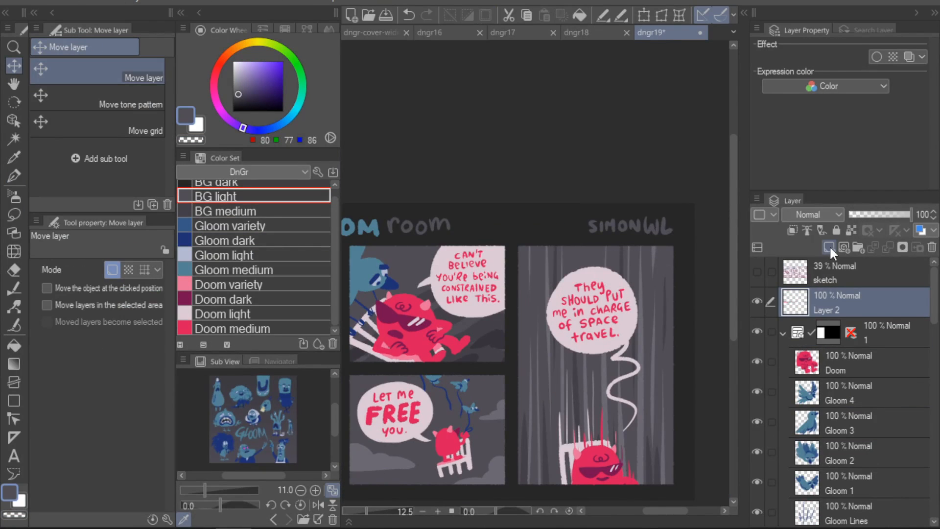
- Lasso the "DOOM n GLOOM room" title above the panels, rotate it by 0.9° and scale it to 98% width
key(ctrl+0)
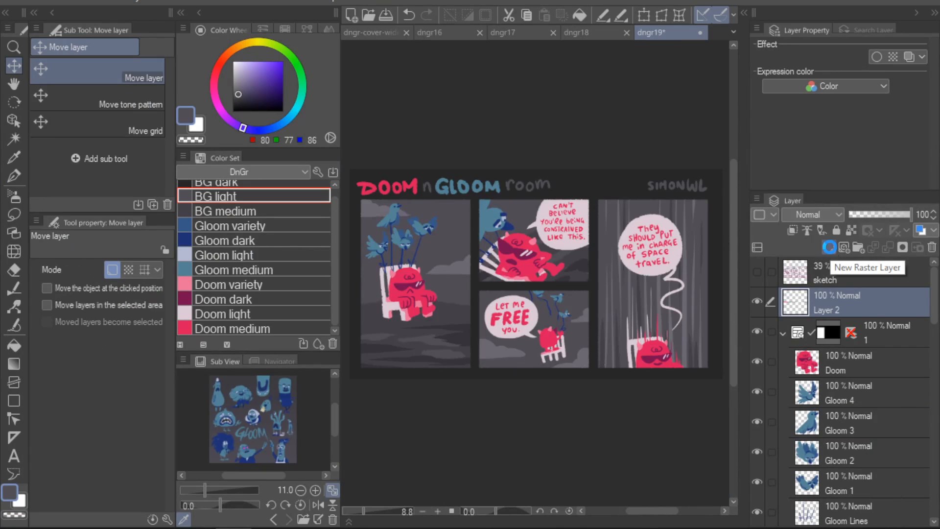
key(m)
mouse_move(580, 198)
mouse_down()
mouse_move(361, 204)
mouse_move(580, 209)
mouse_up()
key(ctrl+t)
drag(350, 190, 353, 188)
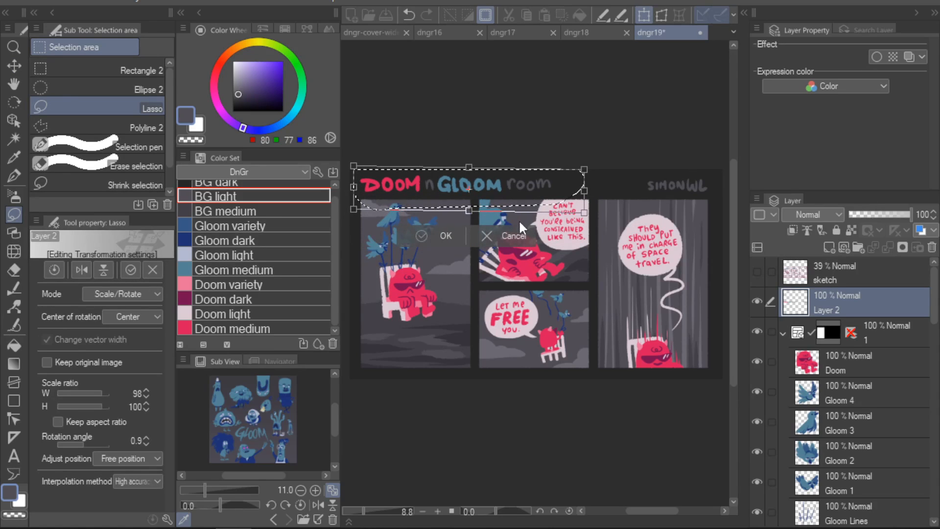
key(Return)
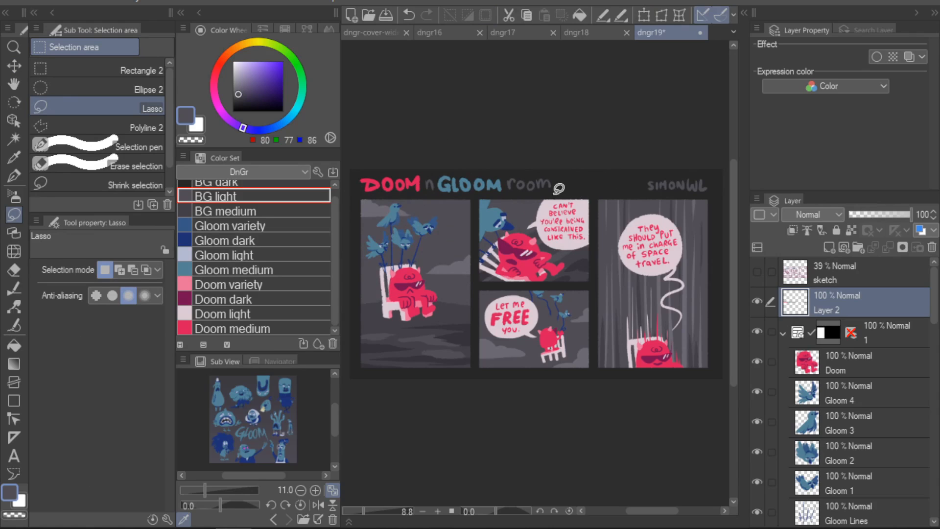
- Adjust the lassoed "room" lettering at the end of the title with a transform and save the comic
mouse_move(560, 188)
mouse_down()
mouse_move(505, 172)
mouse_move(562, 190)
mouse_up()
key(ctrl+t)
key(Return)
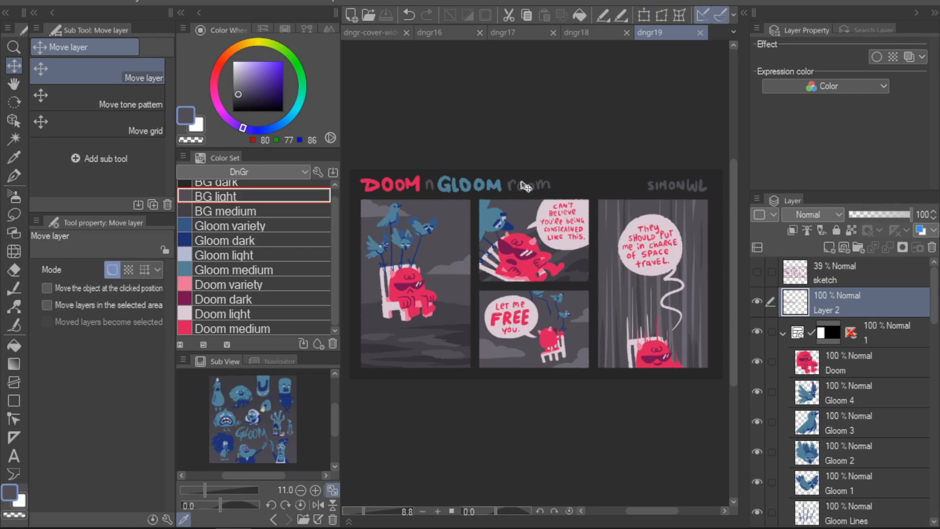
- Duplicate dngr19.clip inside the 02 Workshop Comics folder
click(368, 16)
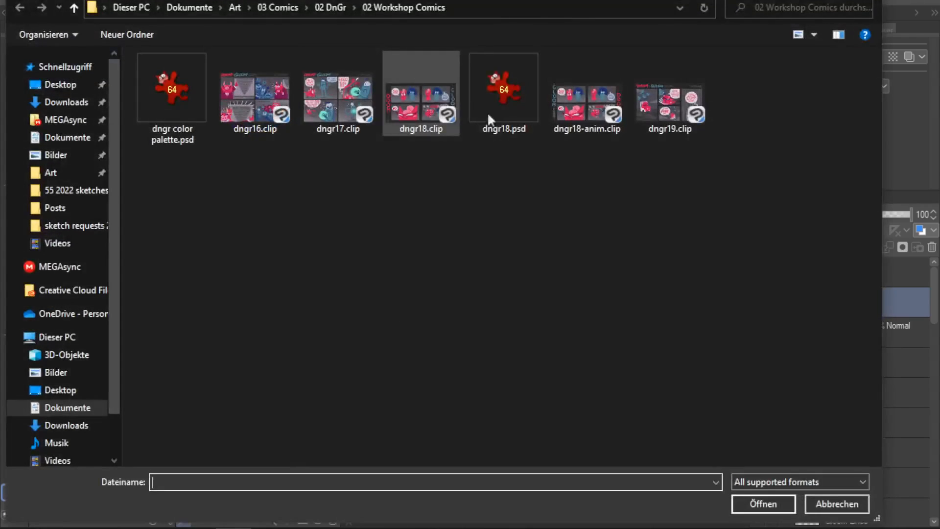
click(670, 110)
key(ctrl+v)
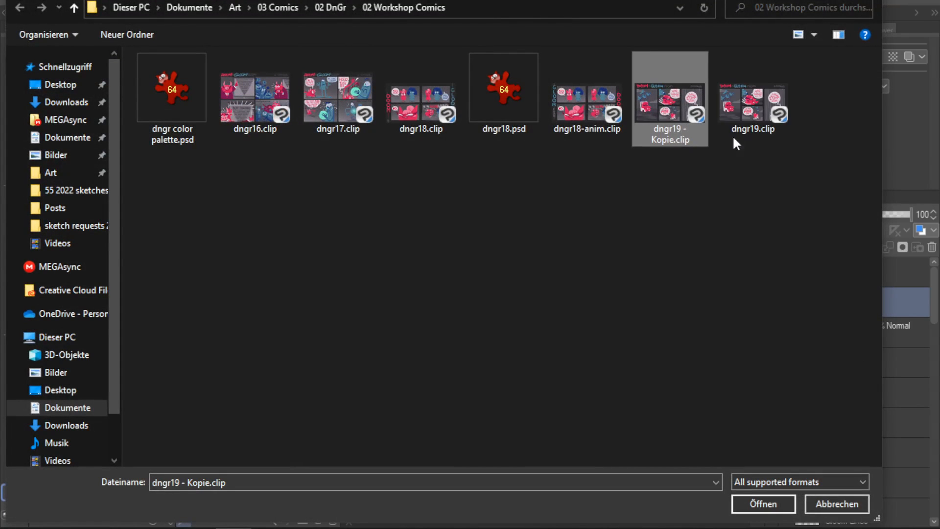
- Rename the copied comic file as dngr19-webtoon.clip and open it
click(680, 130)
drag(681, 128, 676, 147)
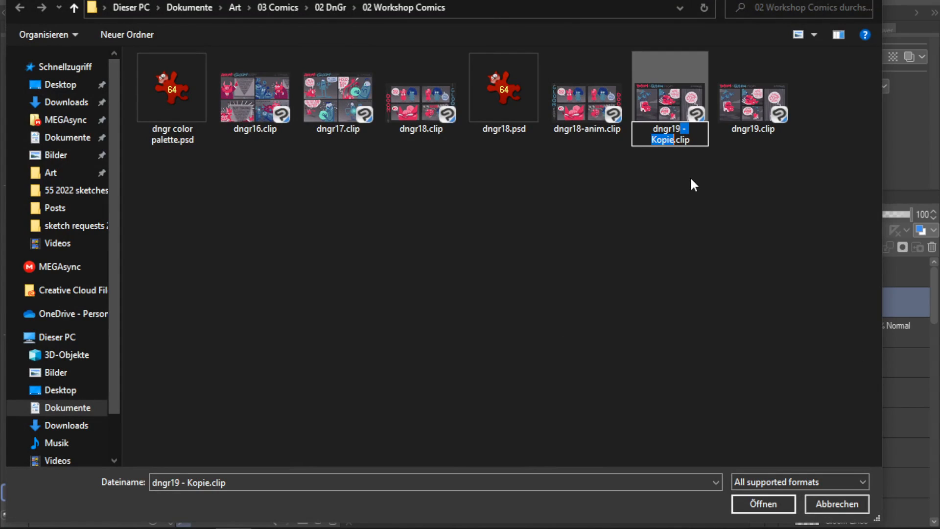
text(-webt)
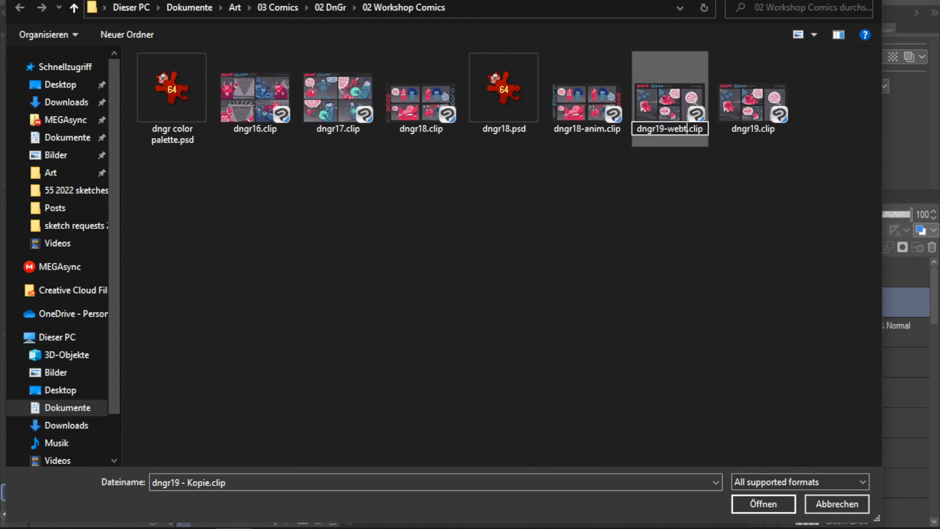
text(oon)
click(689, 177)
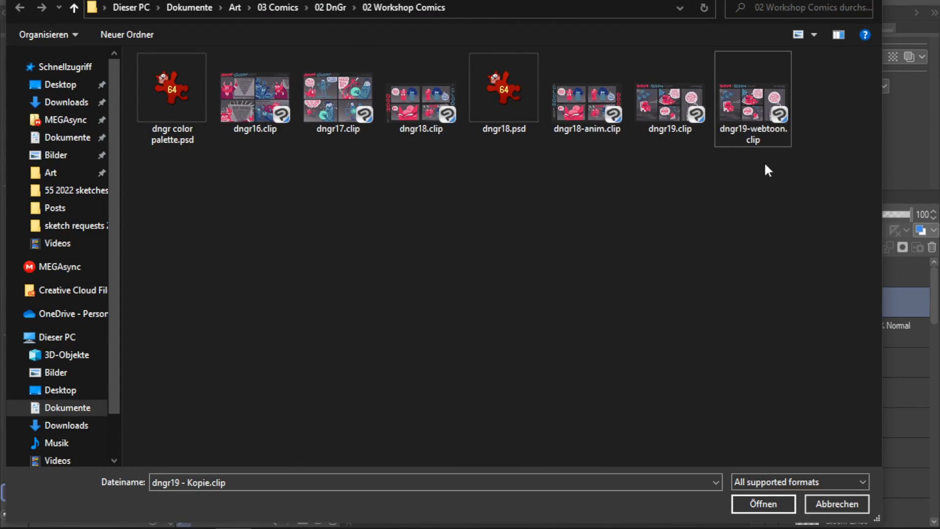
double_click(776, 131)
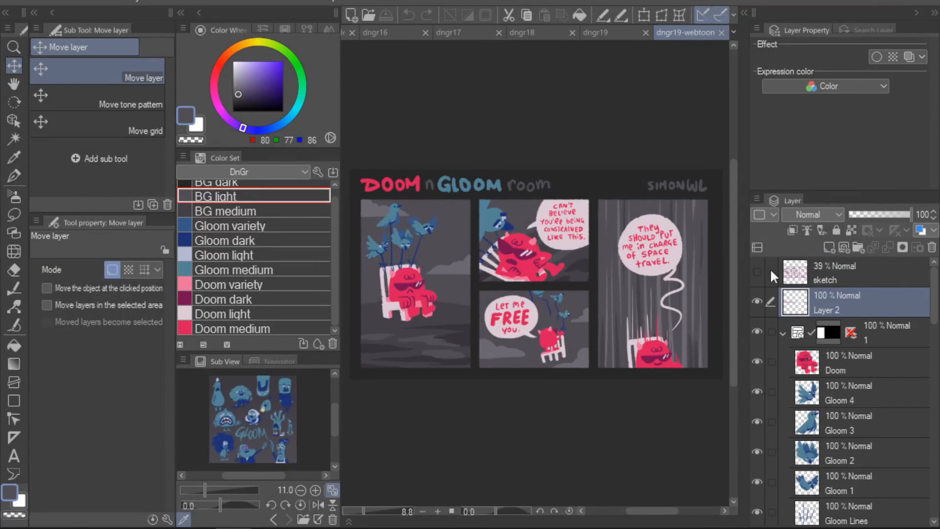
- Delete the sketch layer and collapse the frame folders 1, 2, Frame 1 and 3
click(842, 272)
click(932, 248)
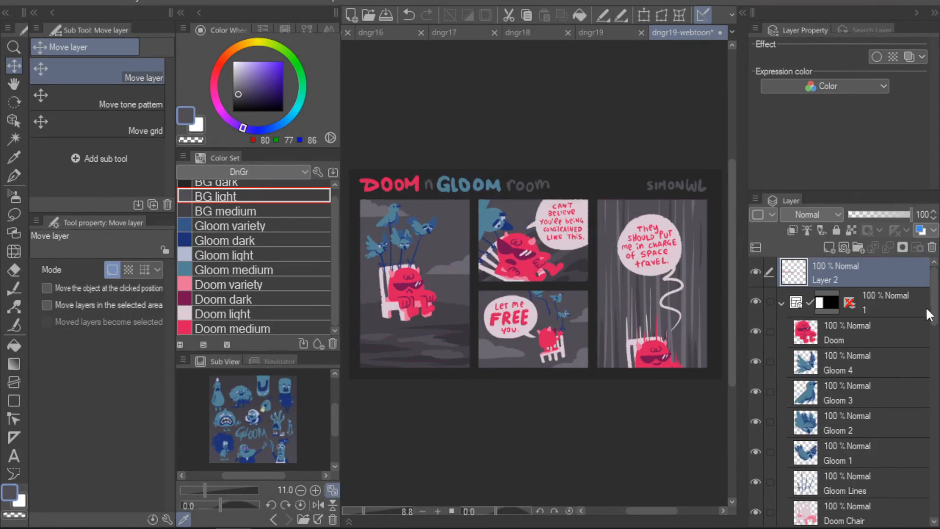
mouse_move(933, 306)
mouse_down()
mouse_move(935, 505)
mouse_move(933, 298)
mouse_up()
click(781, 302)
click(782, 332)
click(783, 362)
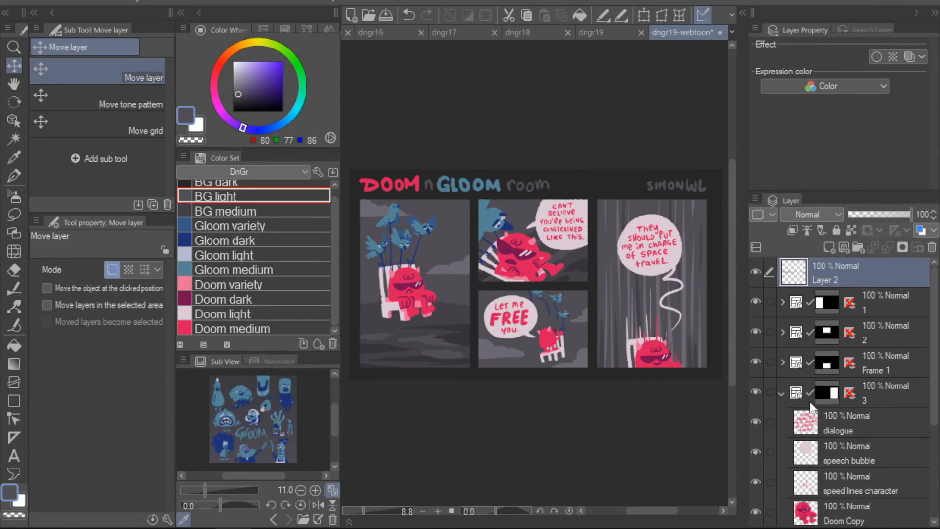
click(783, 393)
- Change the canvas size to 1952 × 10304 px, a tall strip starting at the first panel's upper-left corner
click(886, 300)
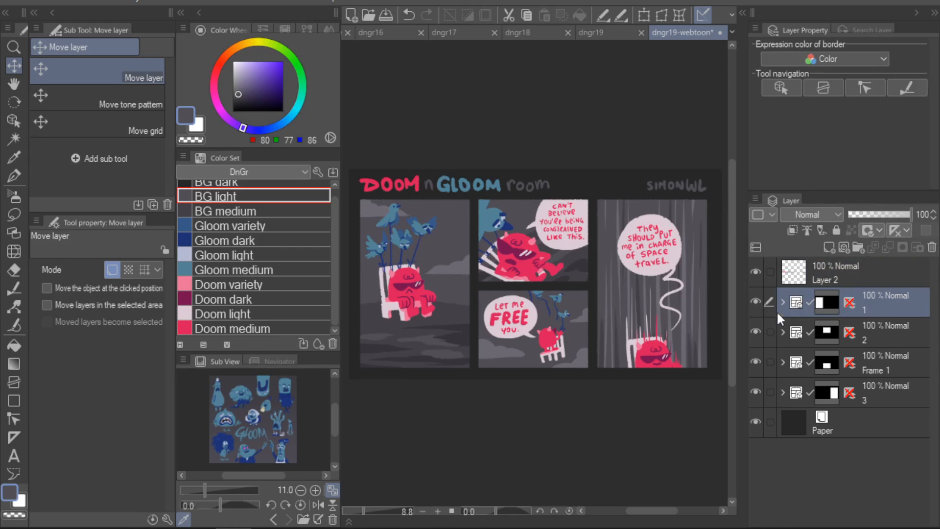
scroll(564, 173, down, 1)
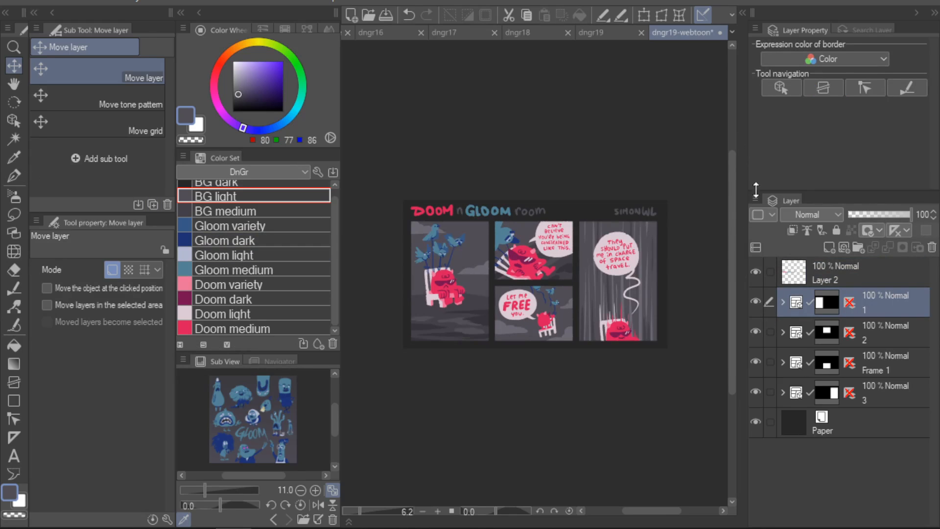
click(55, 1)
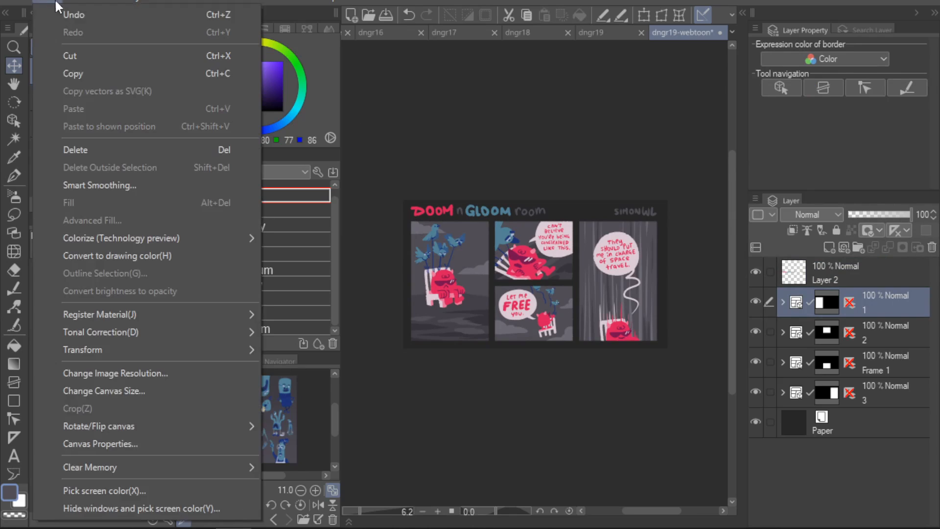
click(179, 390)
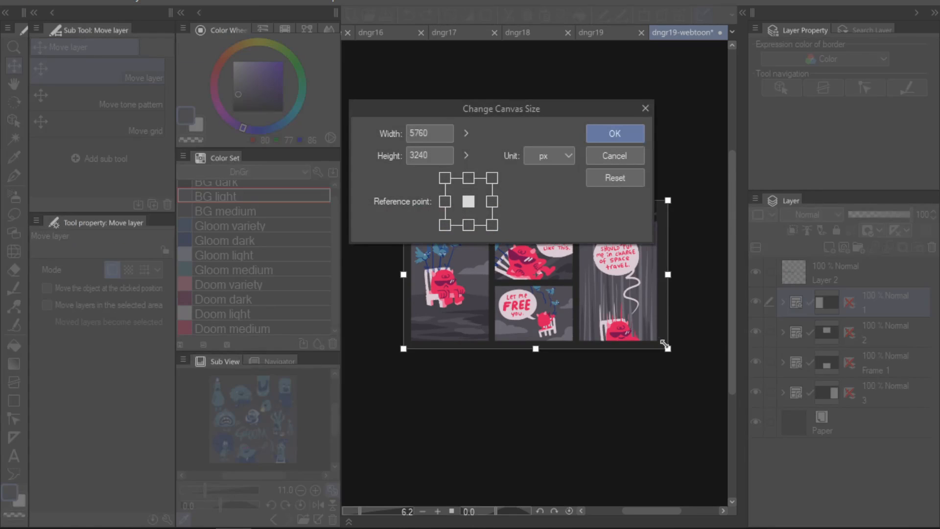
drag(582, 404, 500, 517)
scroll(512, 494, down, 1)
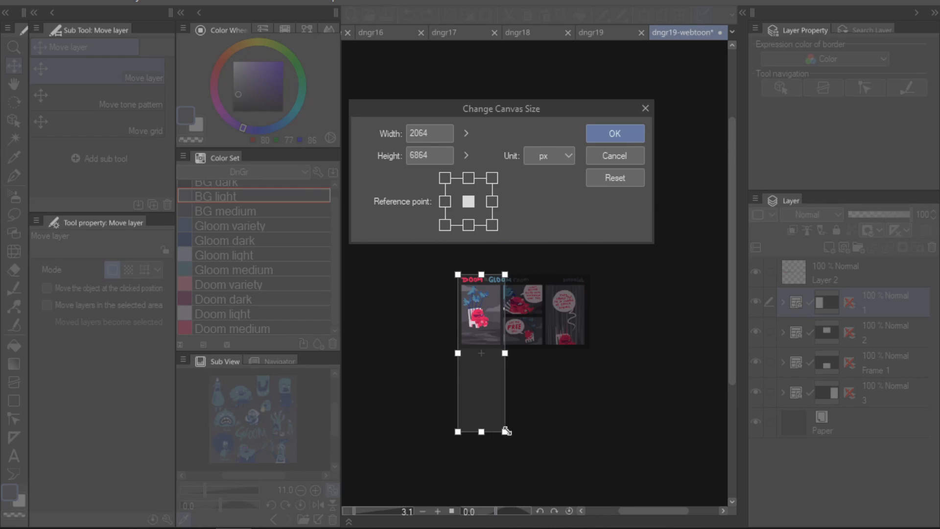
drag(506, 433, 503, 511)
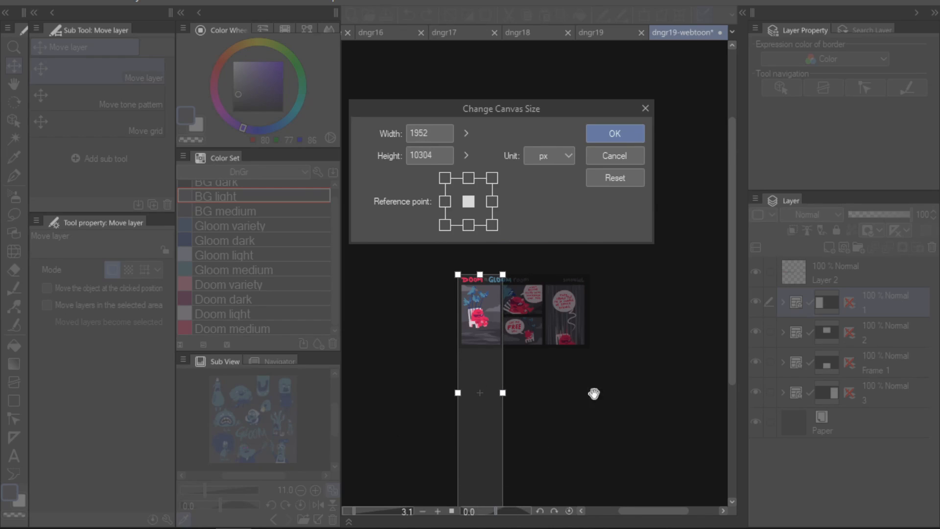
scroll(734, 348, down, 2)
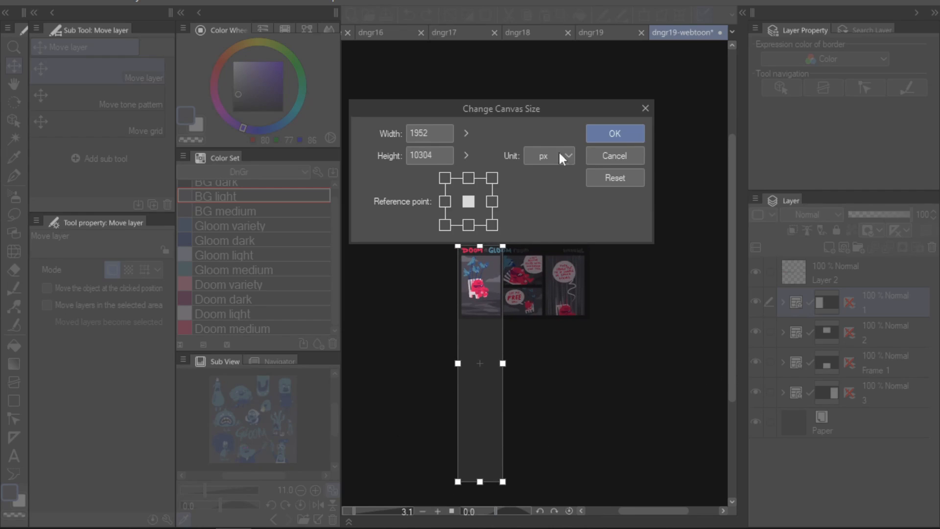
click(621, 132)
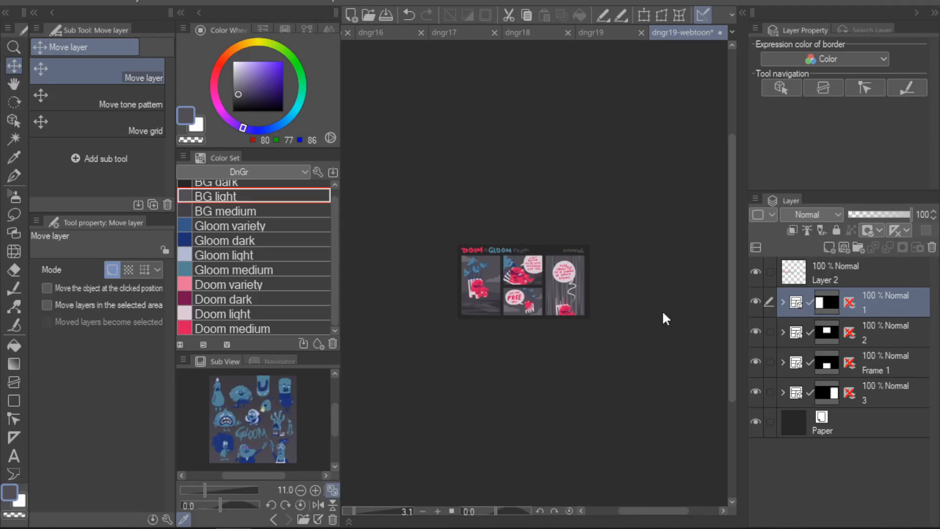
- Look over the tall canvas and try hiding the webtoon on-screen area
click(882, 335)
drag(606, 428, 618, 342)
key(ctrl+plus)
drag(587, 294, 579, 392)
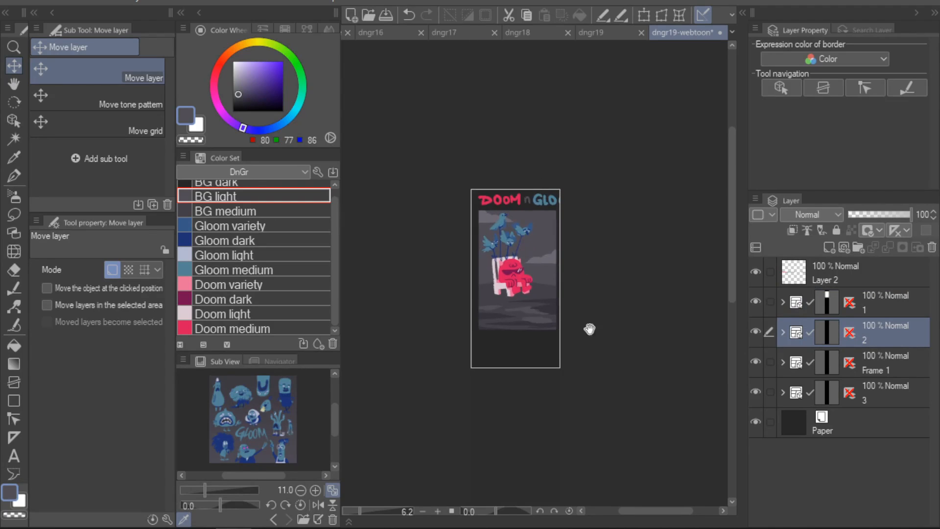
drag(590, 329, 589, 157)
drag(577, 210, 567, 388)
drag(578, 337, 583, 356)
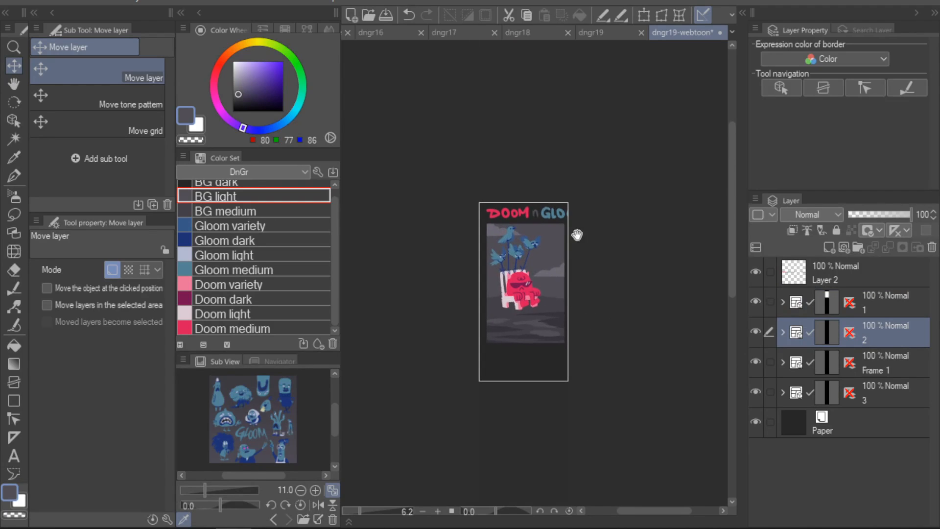
click(216, 2)
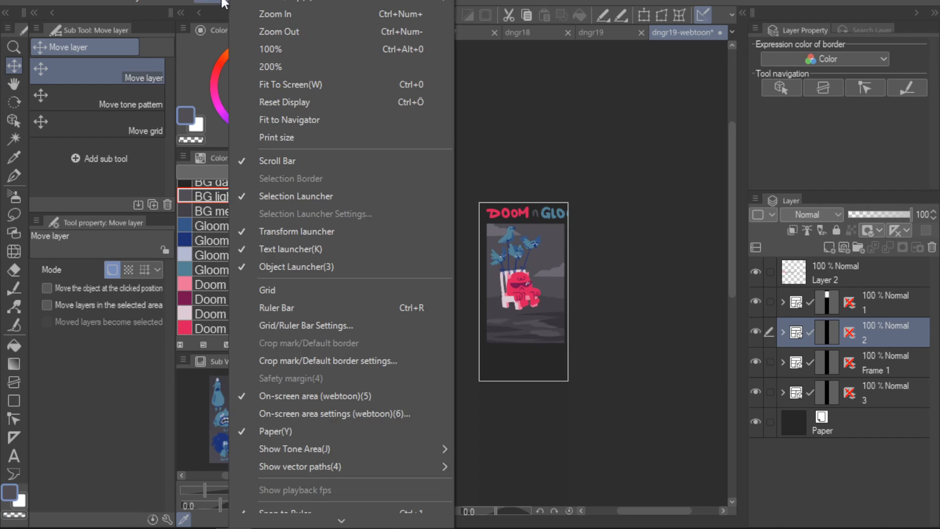
click(382, 395)
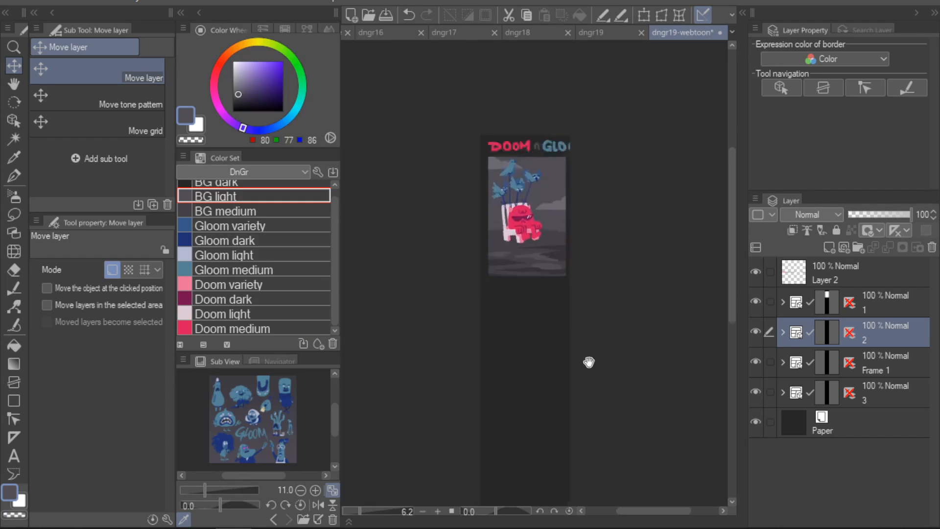
drag(602, 318, 607, 409)
- Move frame folder 2 onto the strip, directly beneath the first panel
click(882, 306)
click(878, 338)
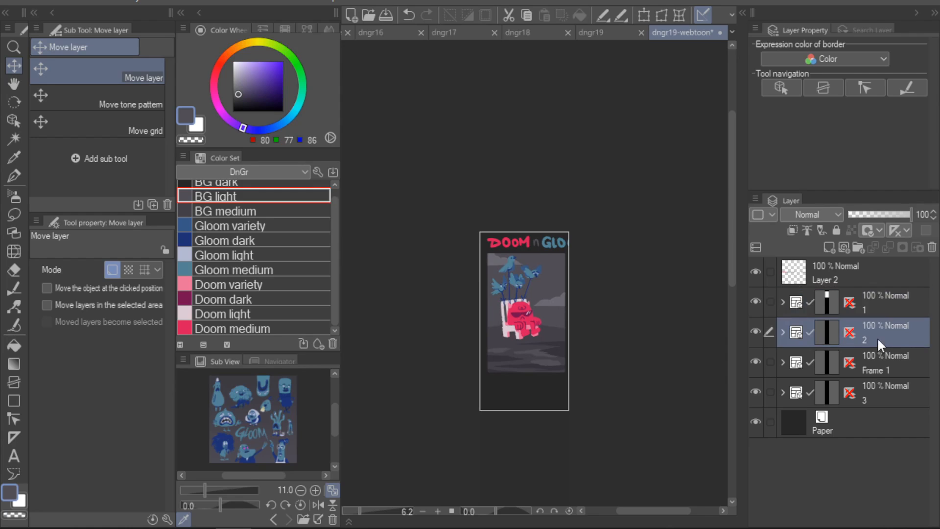
drag(637, 306, 552, 431)
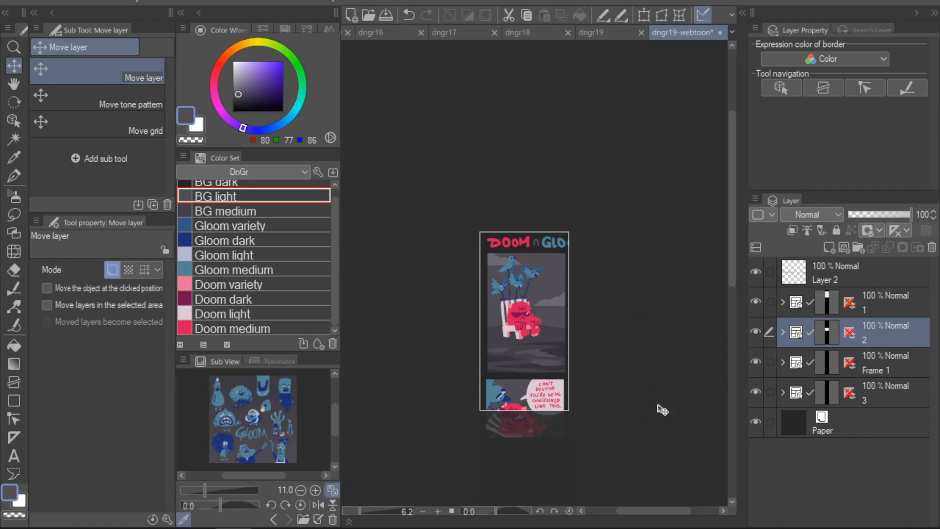
- Move frames 1 and 2 down together to leave more room beneath the title, and widen the gap between them
ctrl+click(885, 310)
drag(609, 375, 607, 407)
click(878, 339)
drag(618, 439, 622, 367)
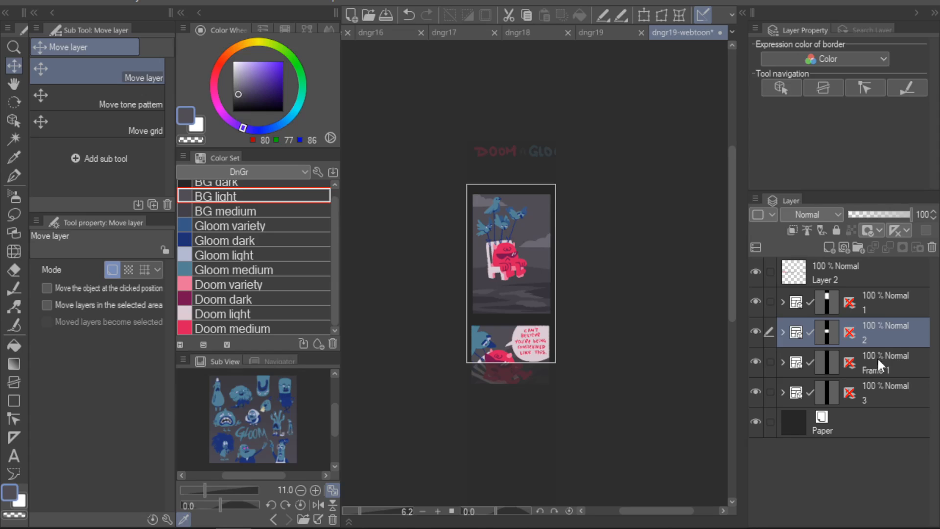
- Move the Frame 1 folder ("Let me FREE you") beneath frame 2, with a slightly wider gap between the panels
click(877, 359)
drag(670, 282, 617, 420)
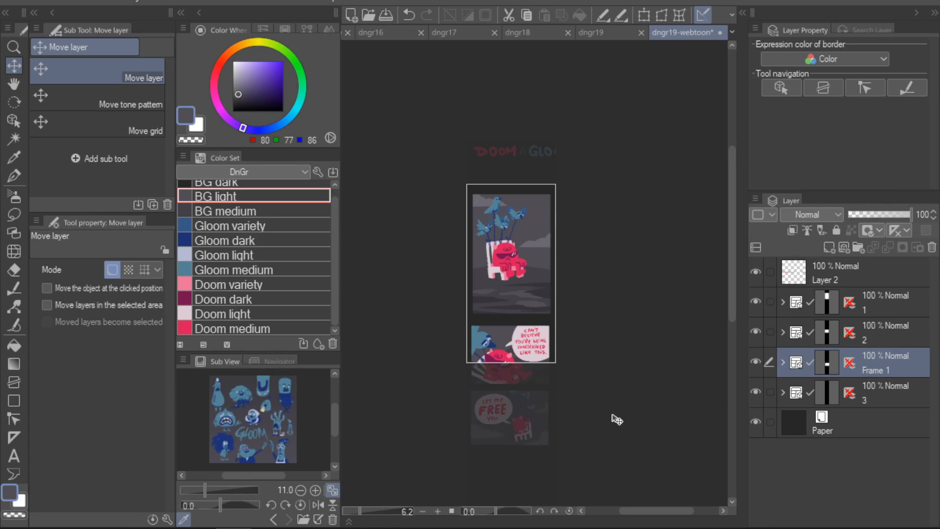
scroll(630, 387, down, 3)
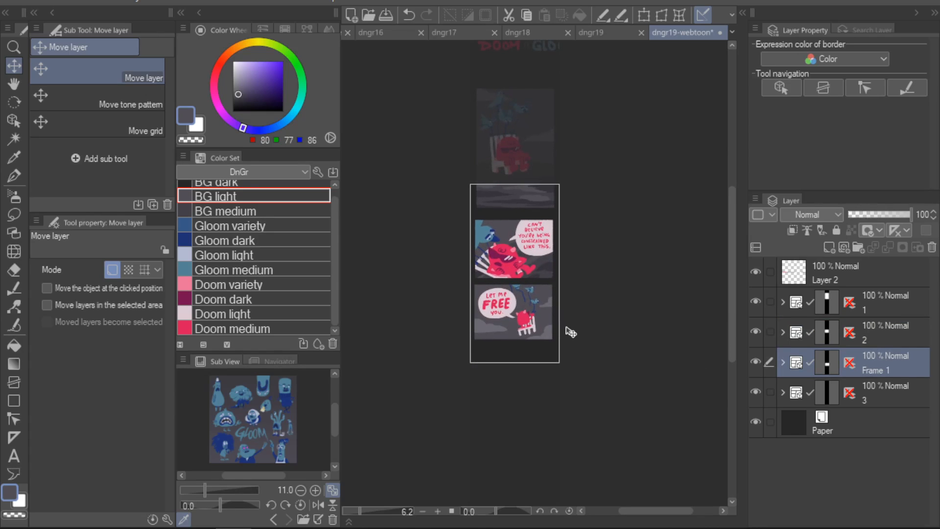
drag(568, 331, 611, 368)
- Move frame folder 3 to the end of the strip, leaving a large gap beneath the "Let me FREE you" panel
click(881, 393)
drag(646, 382, 559, 416)
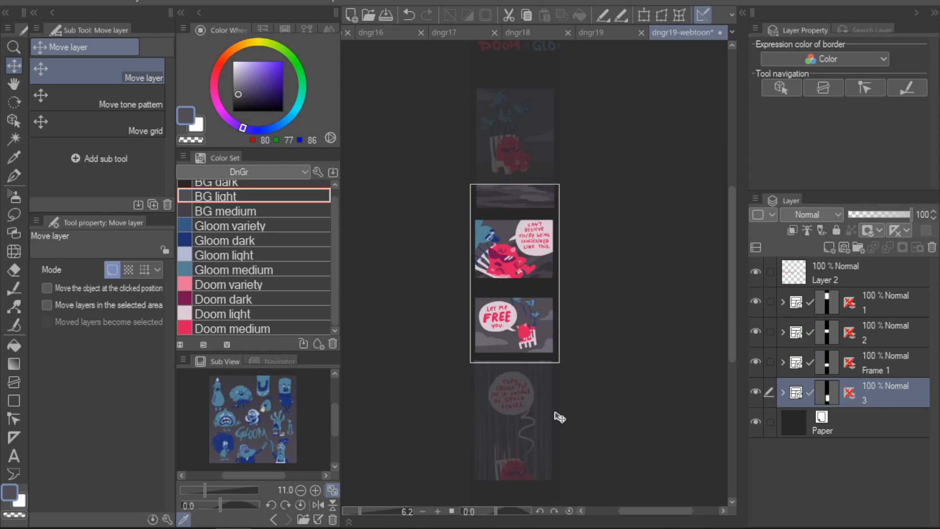
scroll(594, 353, down, 3)
drag(579, 373, 585, 372)
mouse_move(598, 340)
mouse_down()
mouse_move(590, 411)
mouse_move(593, 351)
mouse_up()
drag(590, 399, 584, 298)
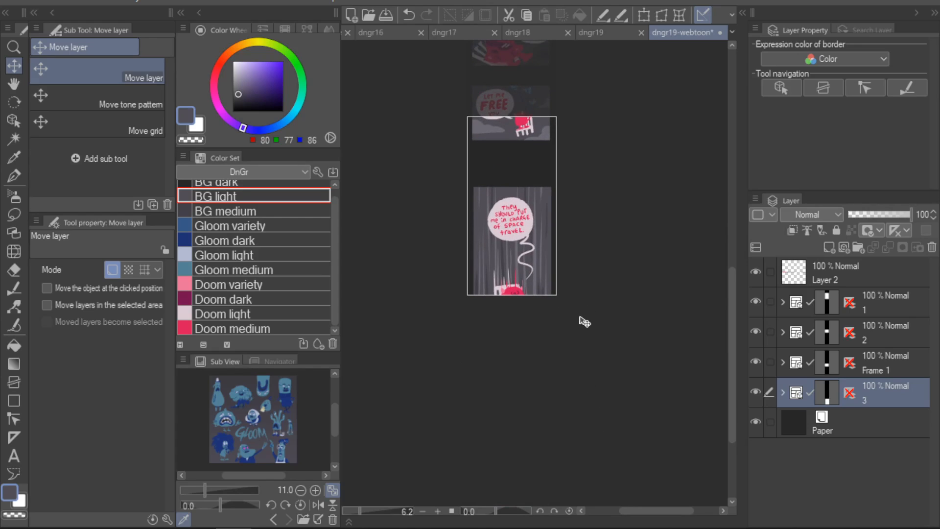
- Extend the canvas height downward so the whole last panel fits on the strip
click(731, 16)
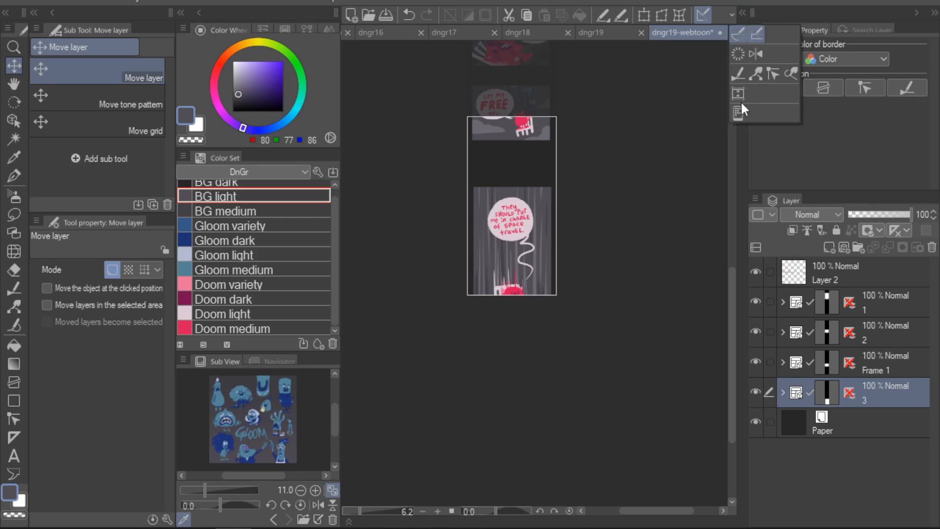
click(740, 101)
drag(523, 296, 523, 404)
key(Return)
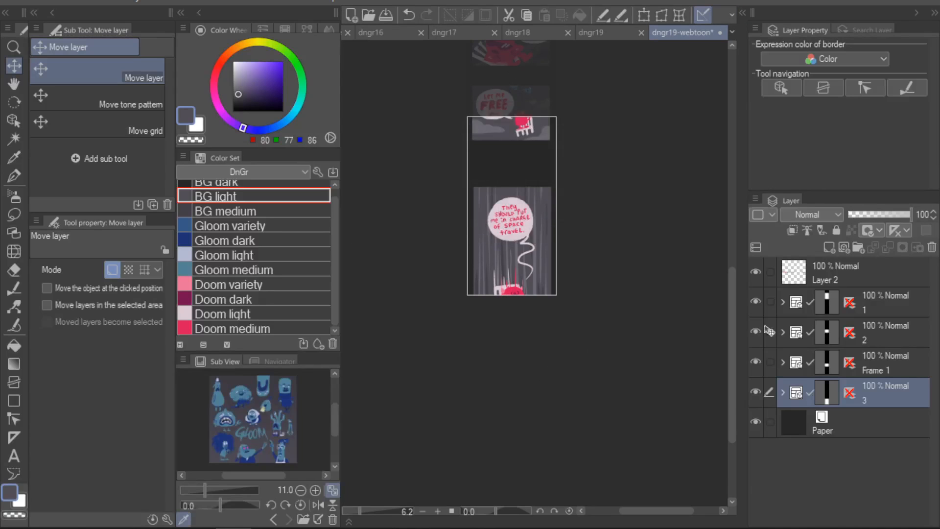
scroll(611, 255, down, 5)
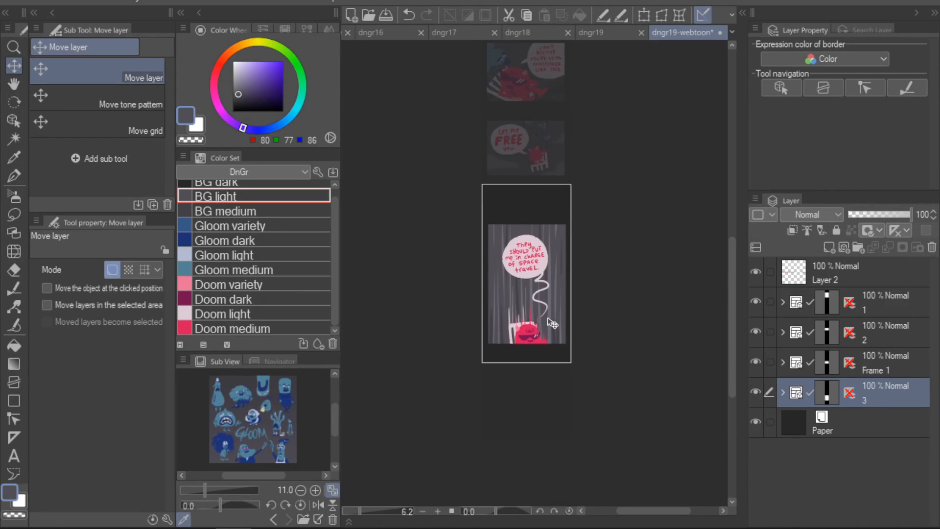
- Put the signature on its own layer and fit the title in two lines, "DOOM n" over "GLOOM room", above the first panel
scroll(598, 314, up, 1)
scroll(598, 392, up, 3)
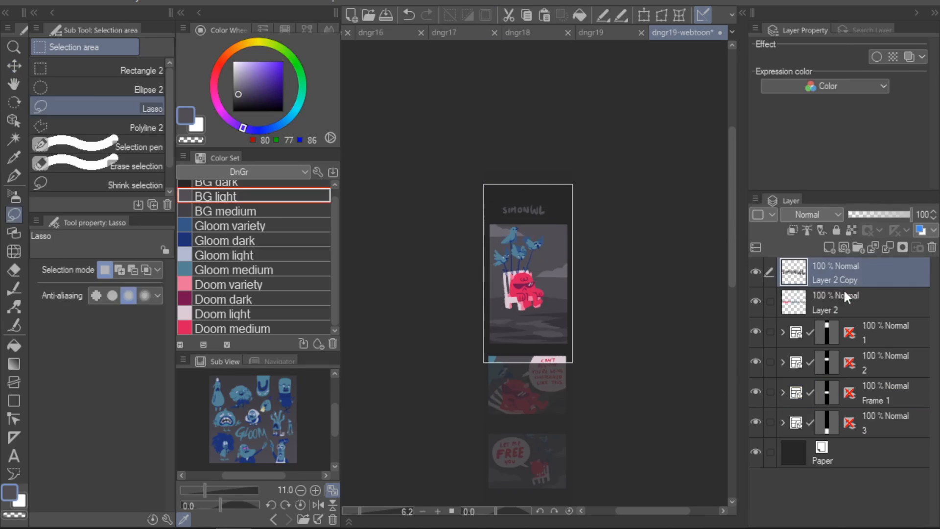
click(847, 297)
key(ctrl+t)
key(Return)
scroll(537, 196, up, 4)
- Move the signature just beneath the "Let me FREE you" panel, near its right edge, keeping it at 100% scale
mouse_move(448, 189)
mouse_down()
mouse_move(682, 241)
mouse_move(453, 183)
mouse_up()
drag(684, 212, 608, 271)
scroll(692, 343, down, 2)
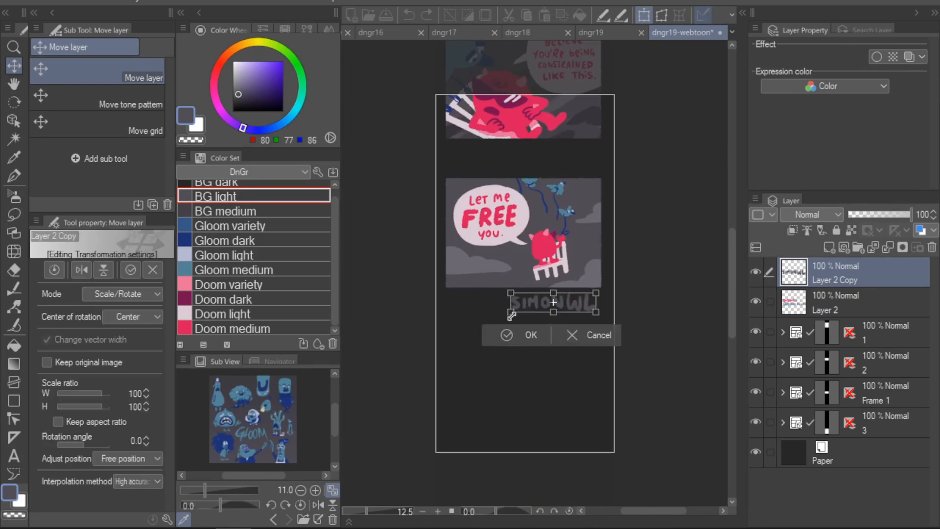
key(Return)
scroll(609, 290, down, 3)
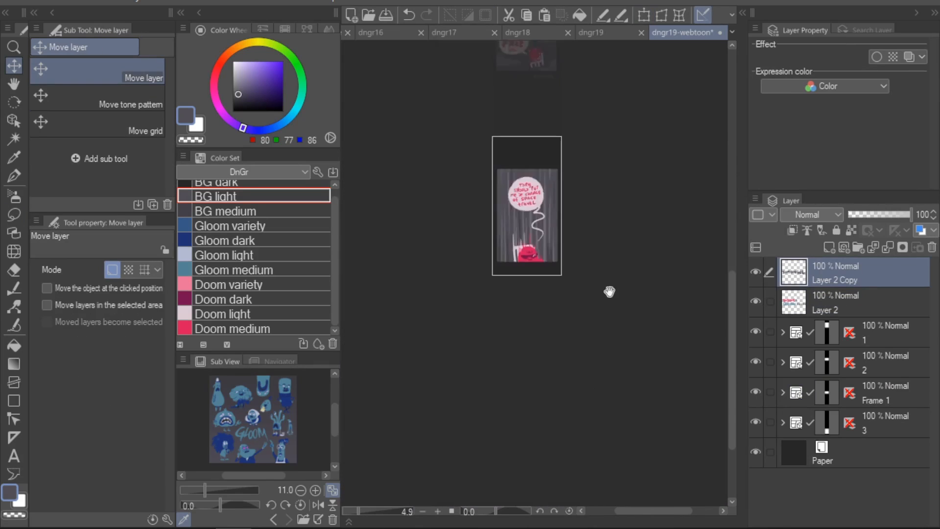
scroll(594, 294, up, 2)
drag(616, 363, 628, 396)
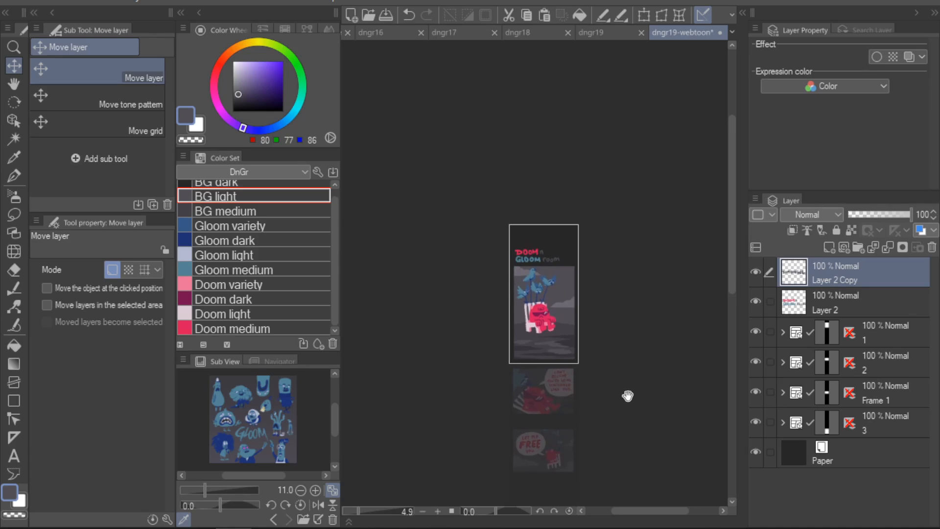
- Shift the "Can't believe you're being constrained like this" panel (frame folder 2) slightly downward, evening the gaps around it
scroll(625, 345, up, 1)
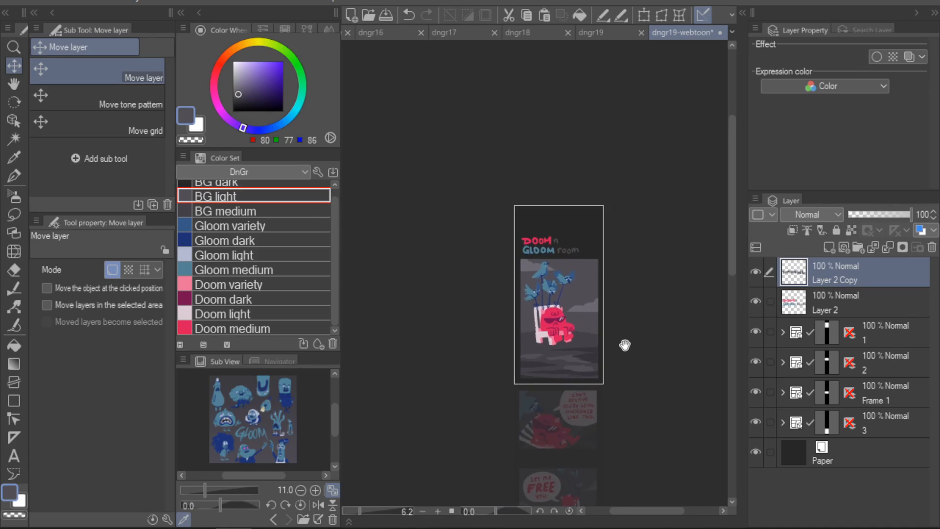
scroll(629, 337, up, 2)
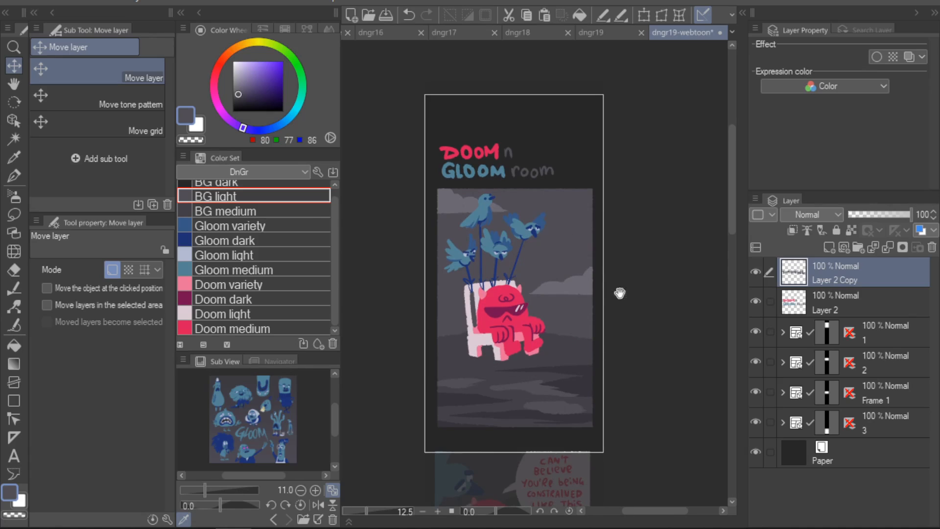
drag(622, 290, 604, 402)
scroll(611, 436, down, 6)
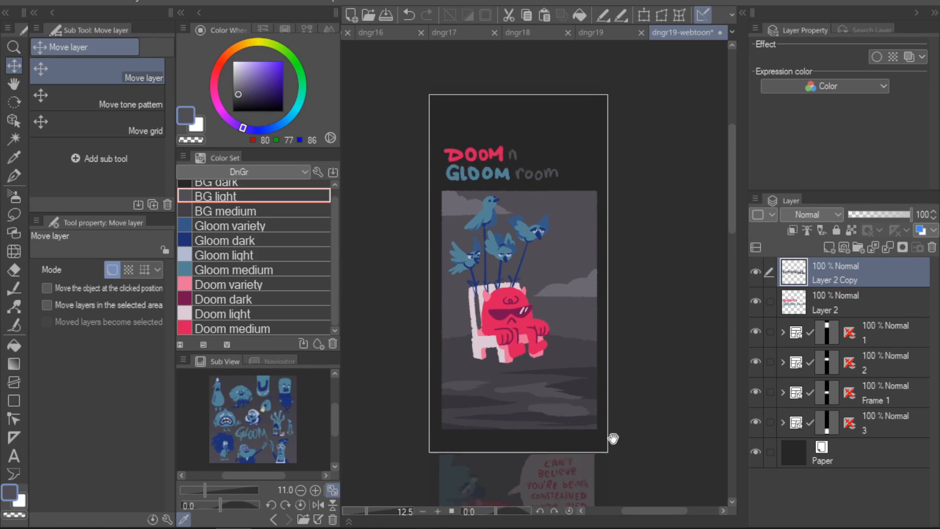
drag(613, 390, 614, 369)
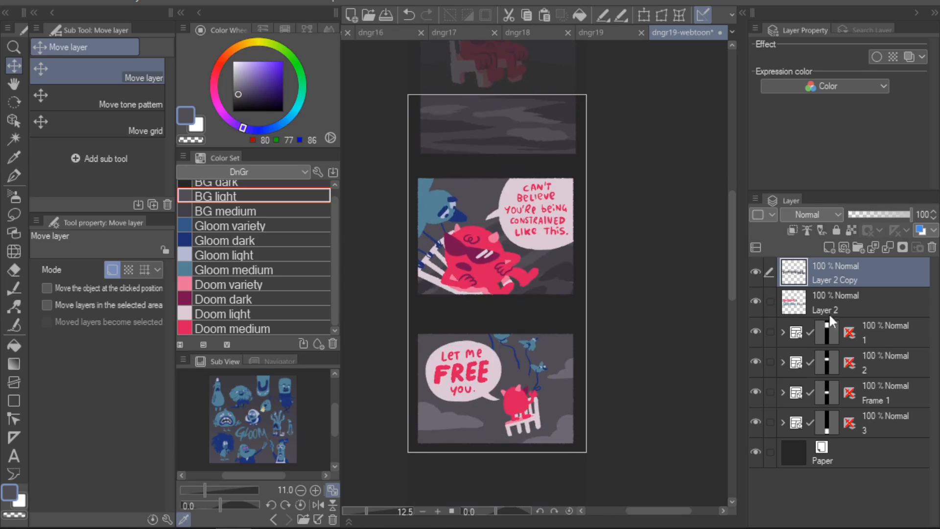
click(895, 367)
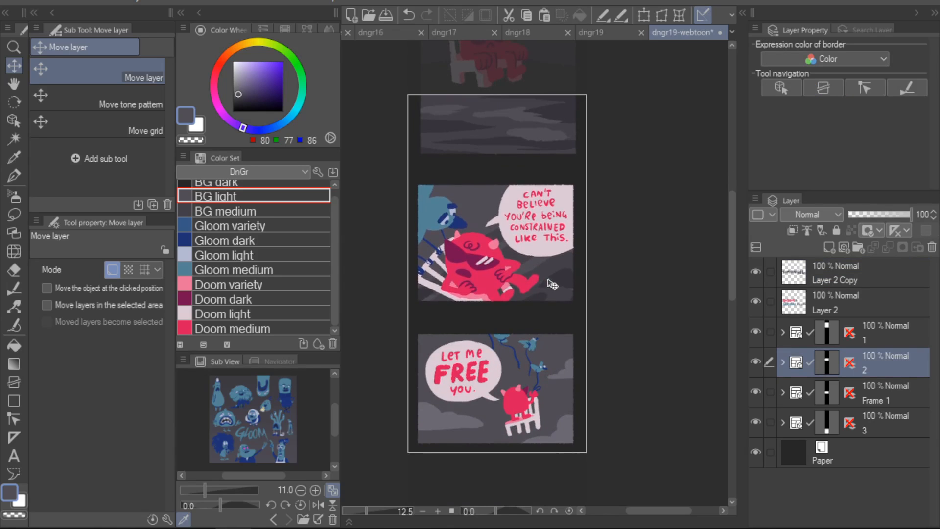
- Save the strip and export it as a JPEG webtoon 800 px wide, divided vertically every 1000 px, into the Webtoon Versions folder
scroll(641, 390, down, 3)
scroll(641, 390, down, 1)
scroll(641, 395, down, 2)
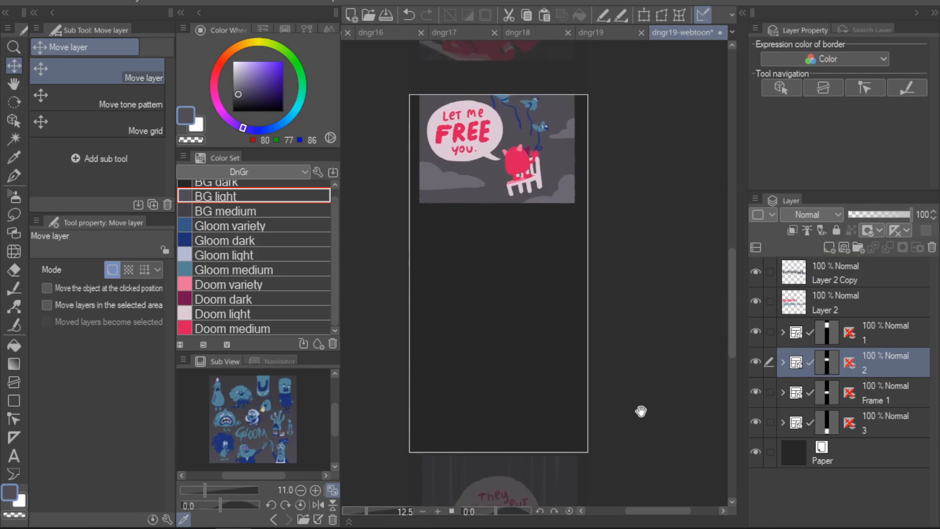
scroll(641, 397, down, 5)
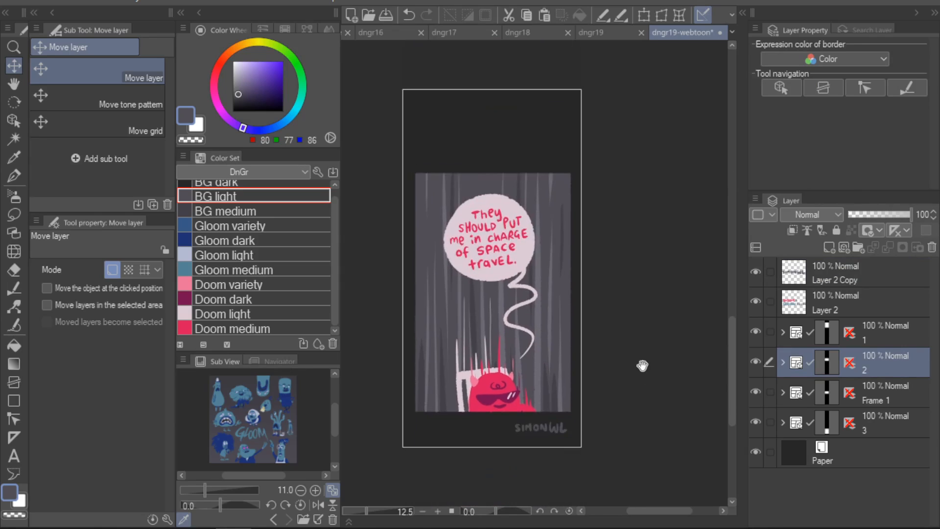
scroll(667, 351, down, 4)
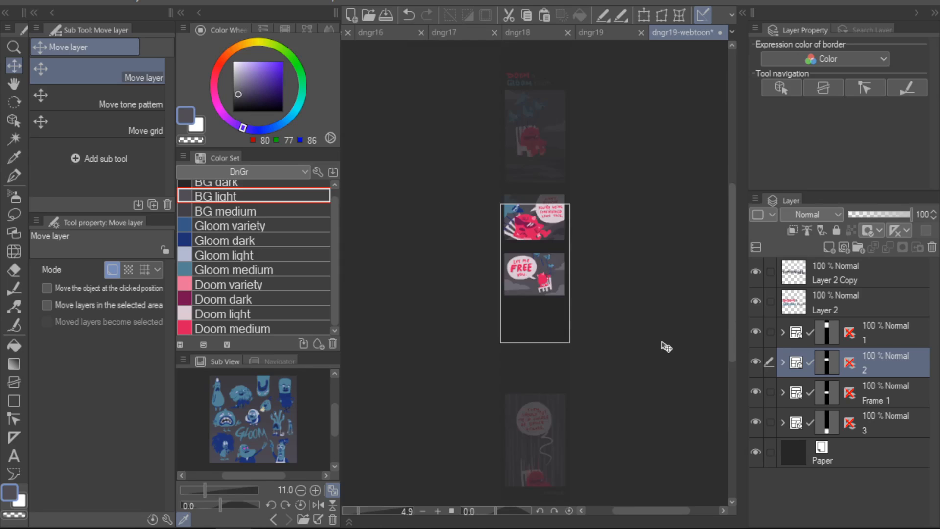
click(43, 1)
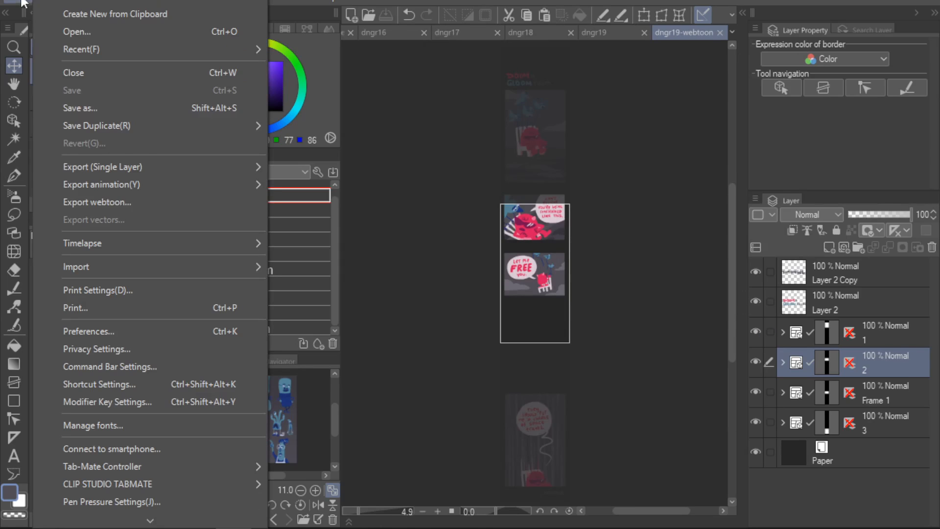
click(137, 202)
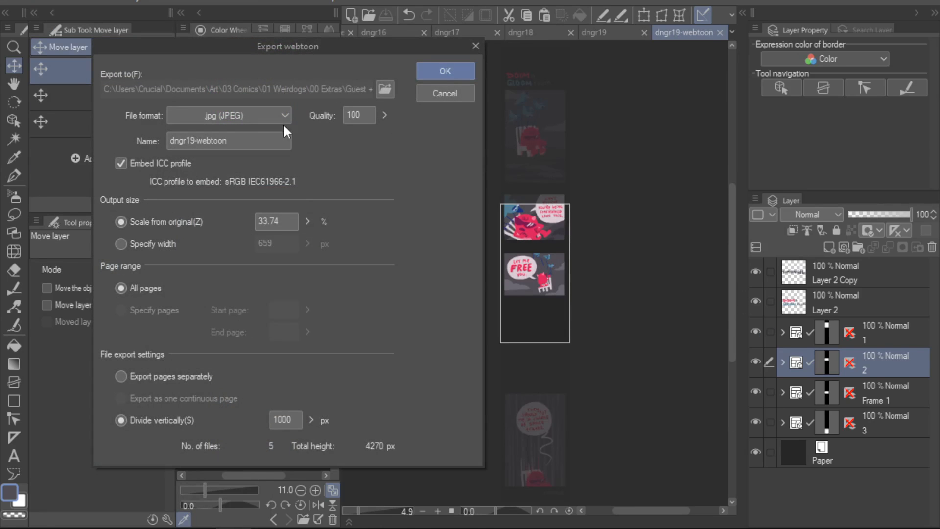
click(172, 243)
text(8)
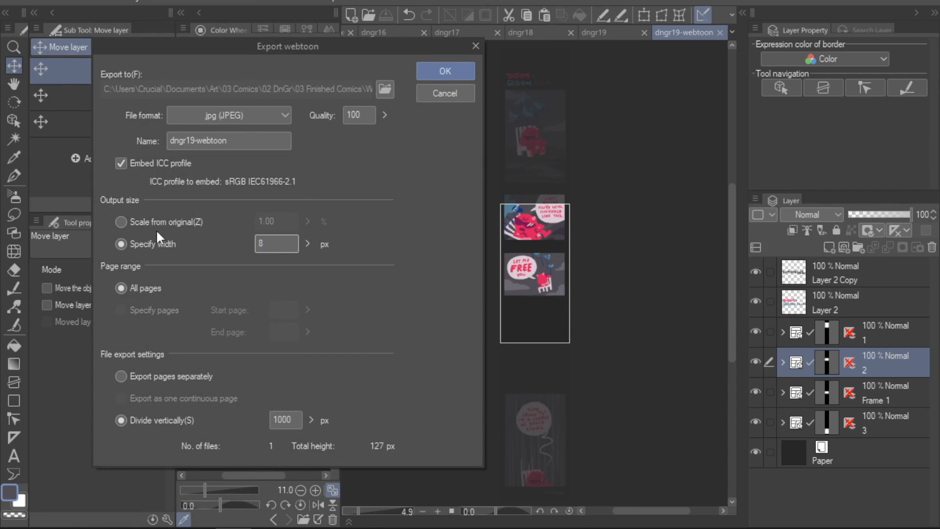
text(00)
drag(282, 415, 316, 414)
click(466, 68)
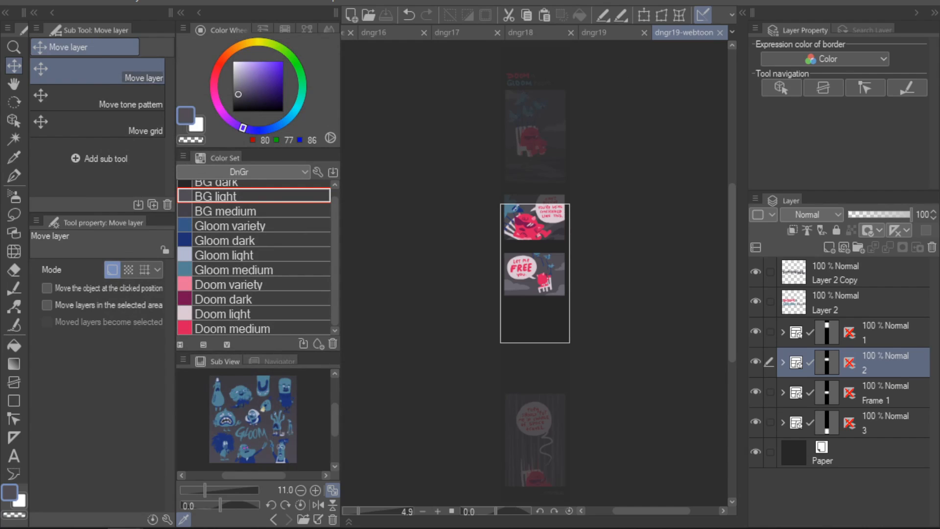
- Switch to the Webtoon Versions folder in File Explorer and select the exported slices dngr19-webtoon_001.jpg through dngr19-webtoon_006.jpg to check them
drag(1, 521, 456, 72)
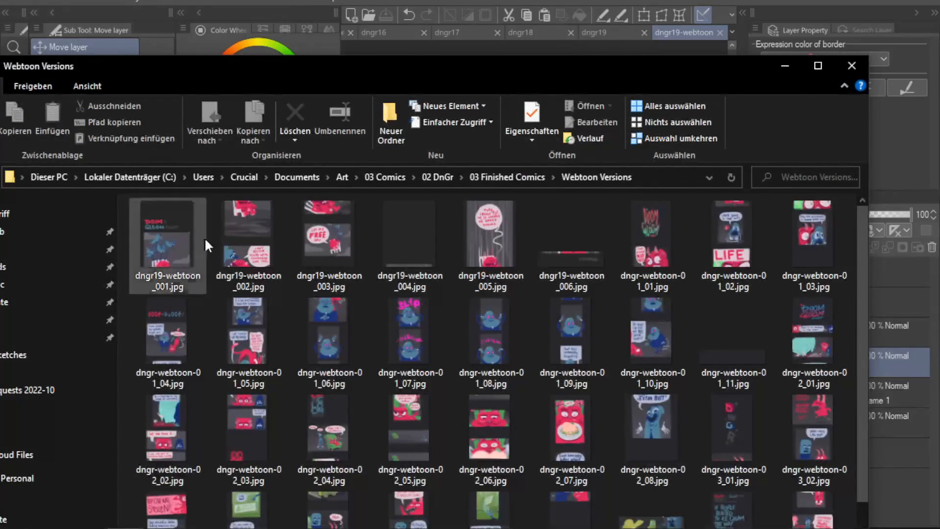
click(155, 240)
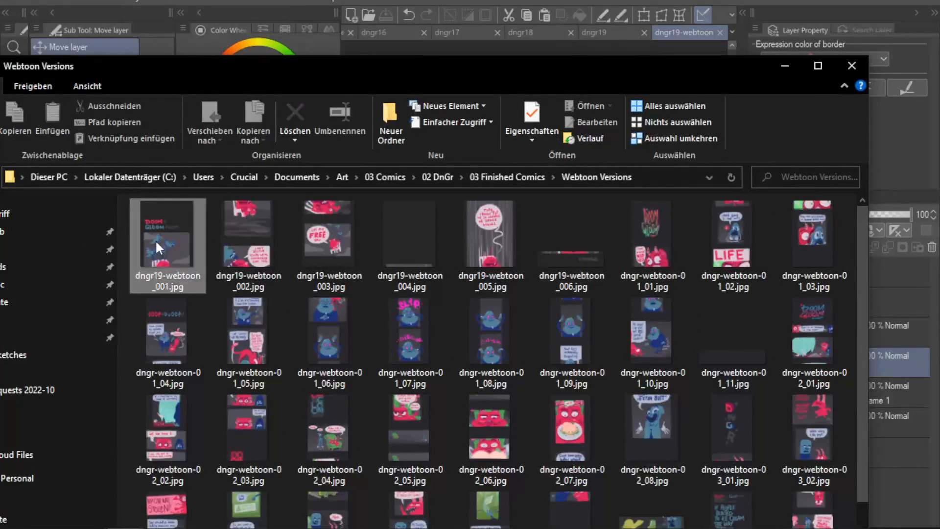
click(571, 259)
shift+click(176, 258)
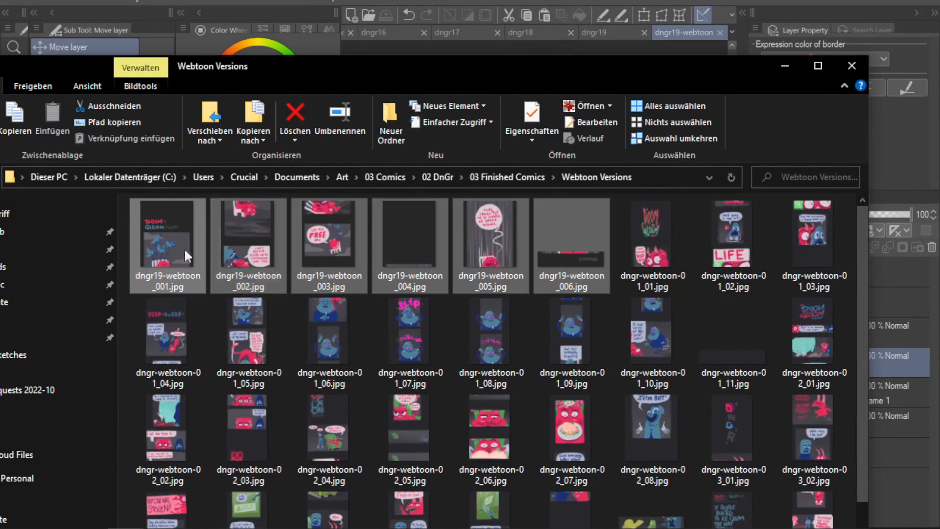
drag(650, 74, 1, 20)
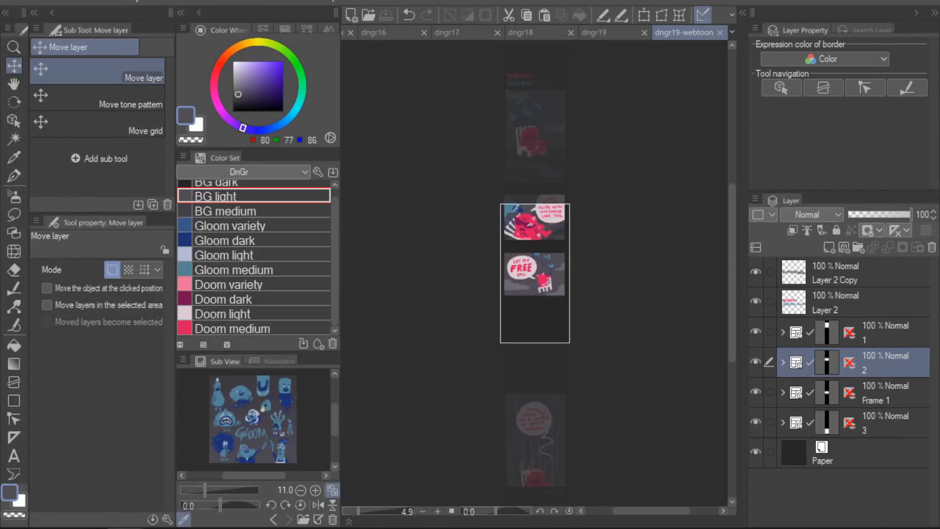
- Return to the original dngr19 comic and view the whole page enlarged with the palettes hidden
click(612, 39)
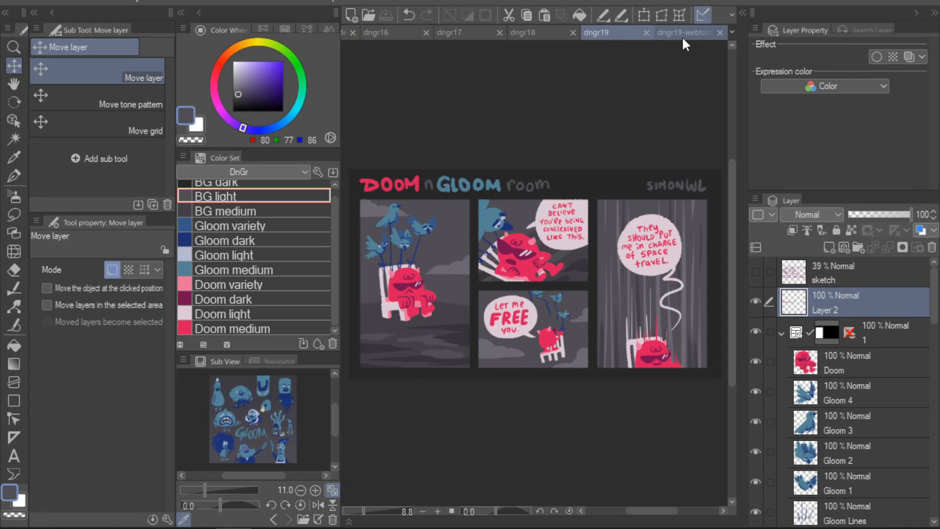
key(Tab)
key(ctrl+0)
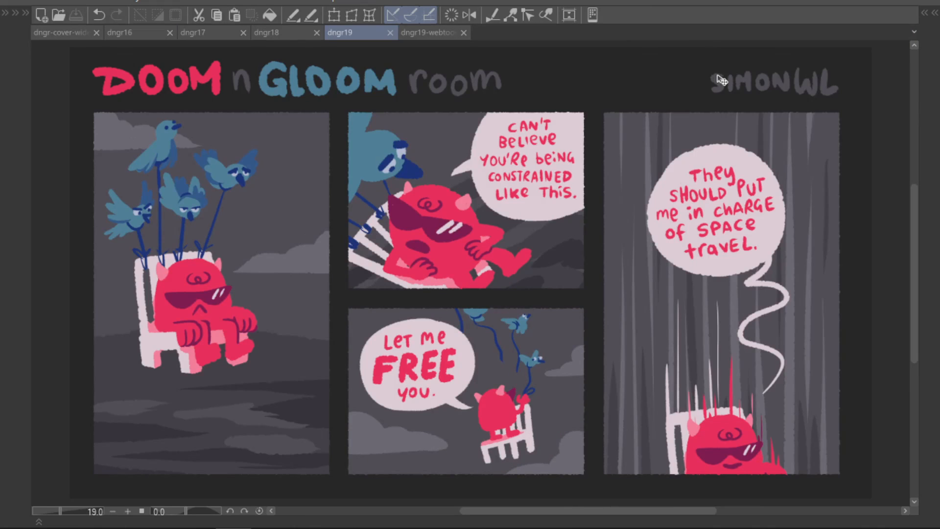